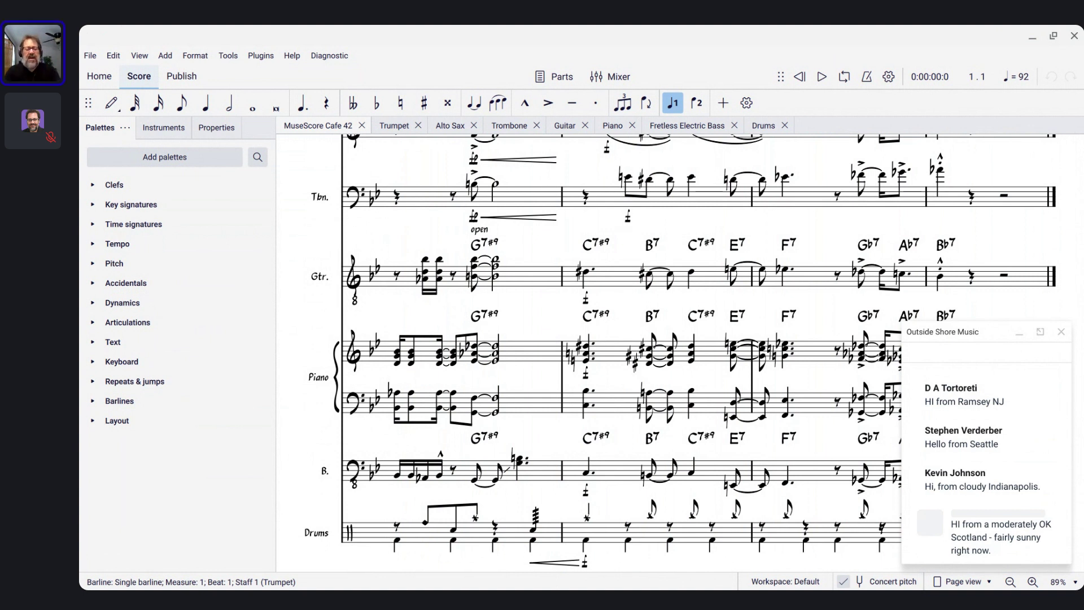
- Look at the staff and part properties of the Alto Sax staff and leave them without applying changes
{"action": "key", "text": "Home"}
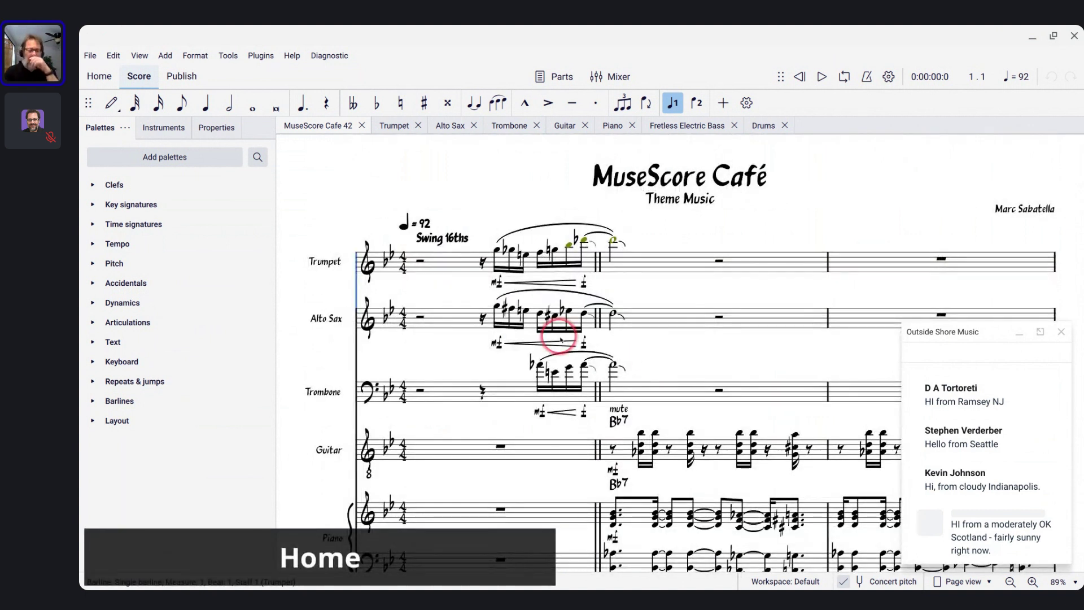
{"action": "scroll", "coordinate": [326, 363], "scroll_direction": "down", "scroll_amount": 2}
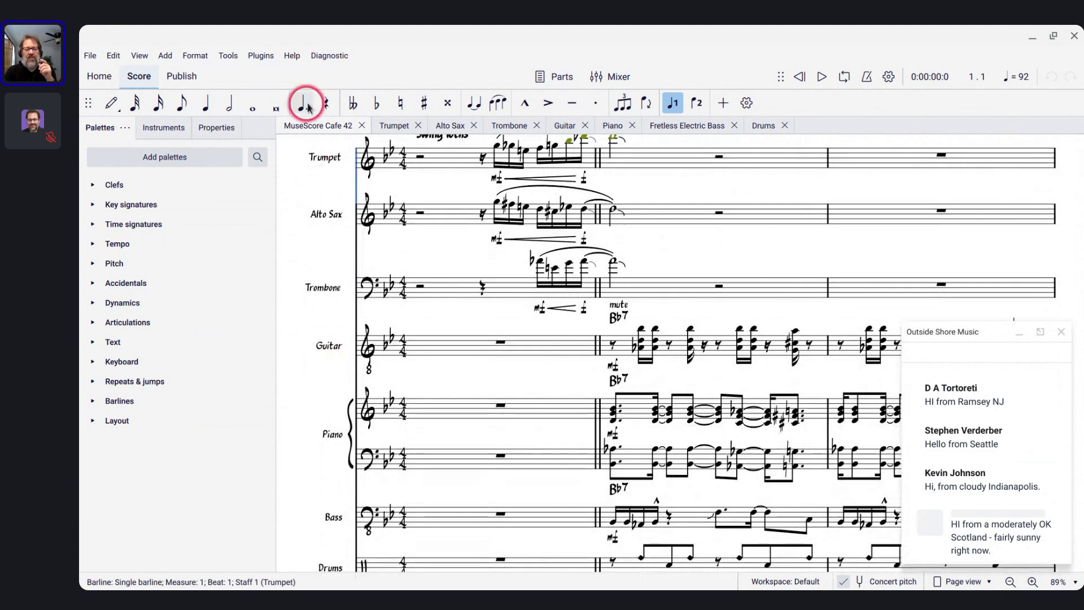
{"action": "scroll", "coordinate": [301, 454], "scroll_direction": "down", "scroll_amount": 1}
{"action": "scroll", "coordinate": [304, 456], "scroll_direction": "up", "scroll_amount": 1}
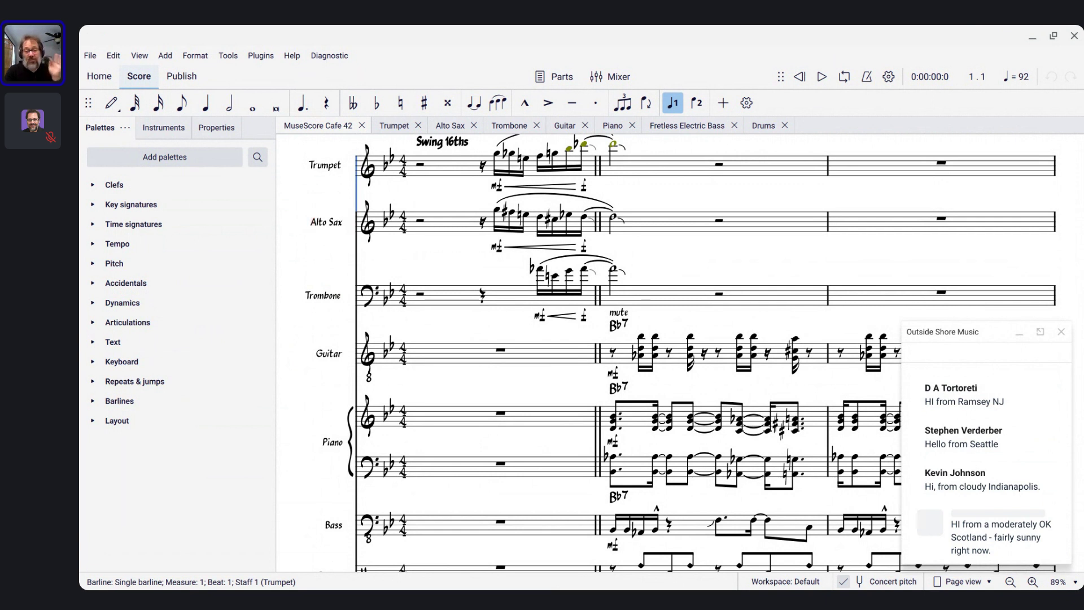
{"action": "right_click", "coordinate": [436, 220]}
{"action": "mouse_move", "coordinate": [464, 388]}
{"action": "left_click", "coordinate": [474, 359]}
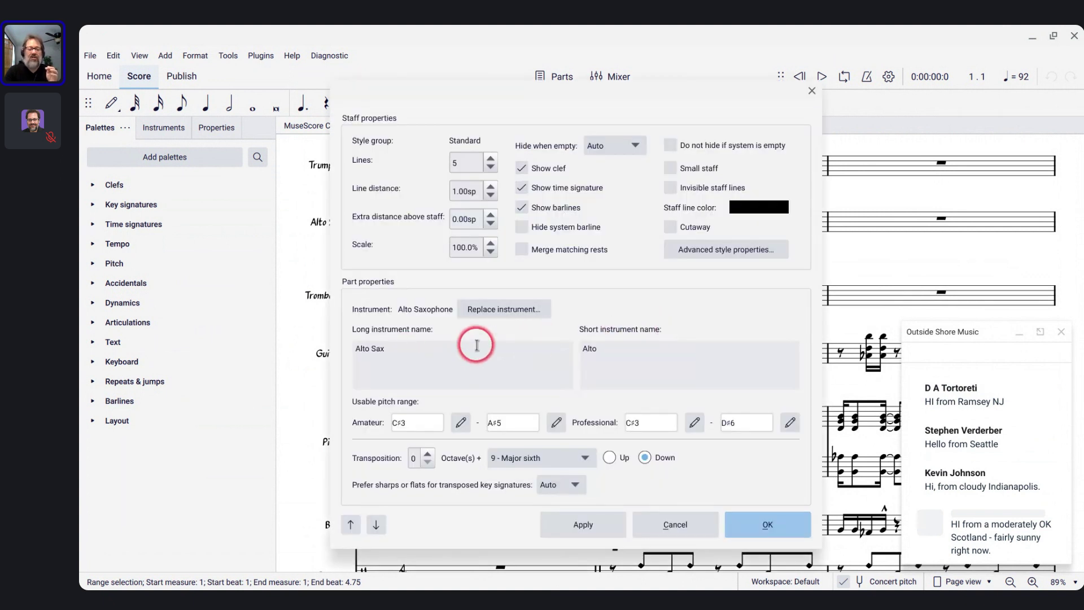
{"action": "left_click", "coordinate": [694, 515]}
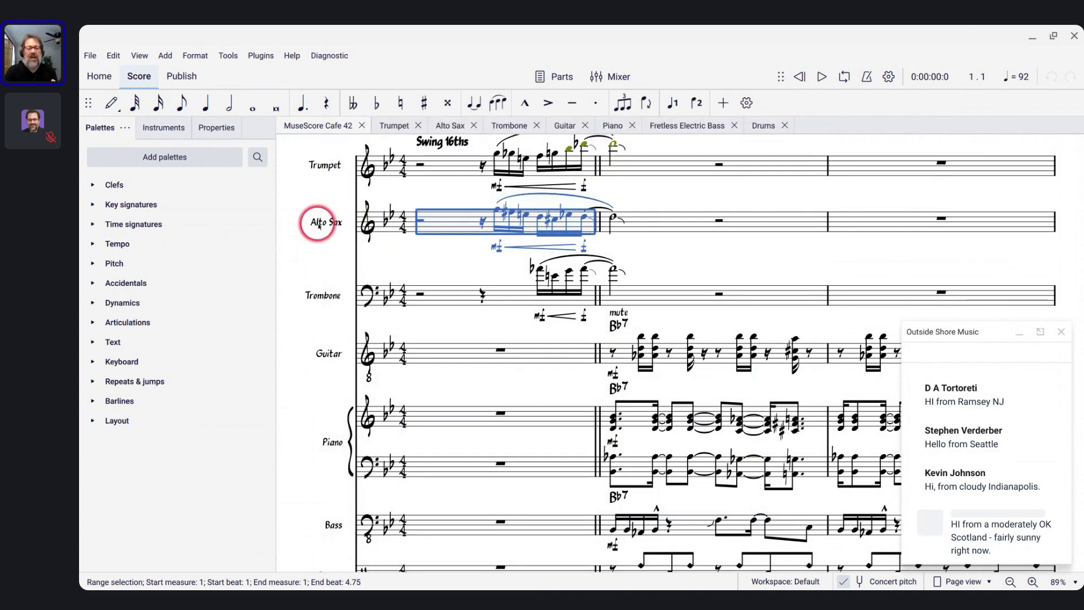
- Try deleting the Alto Sax instrument name in the first system, and undo the deletion
{"action": "left_click", "coordinate": [319, 223]}
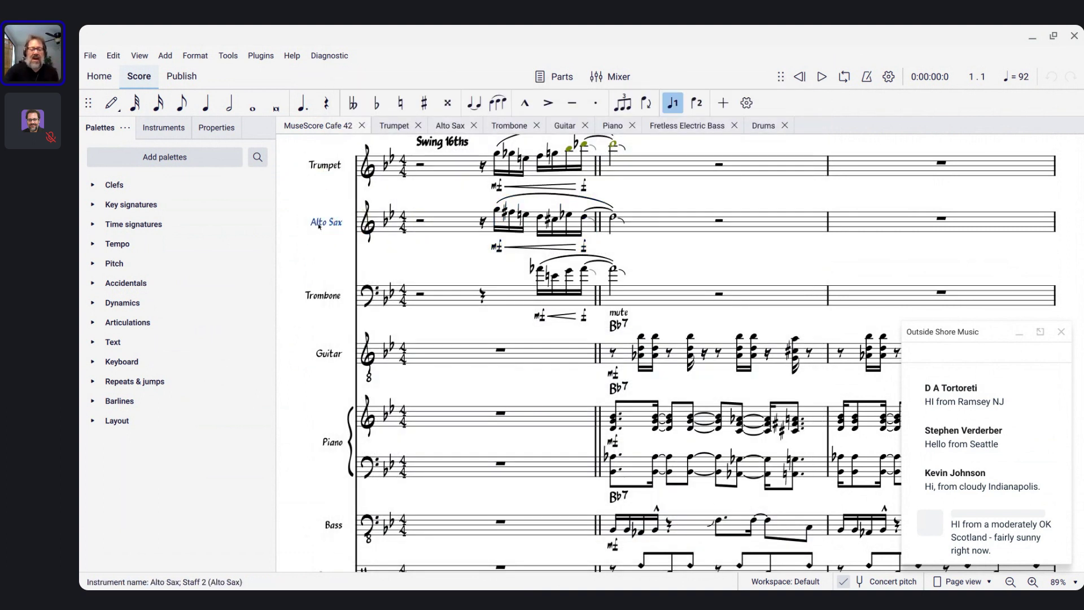
{"action": "key", "text": "BackSpace"}
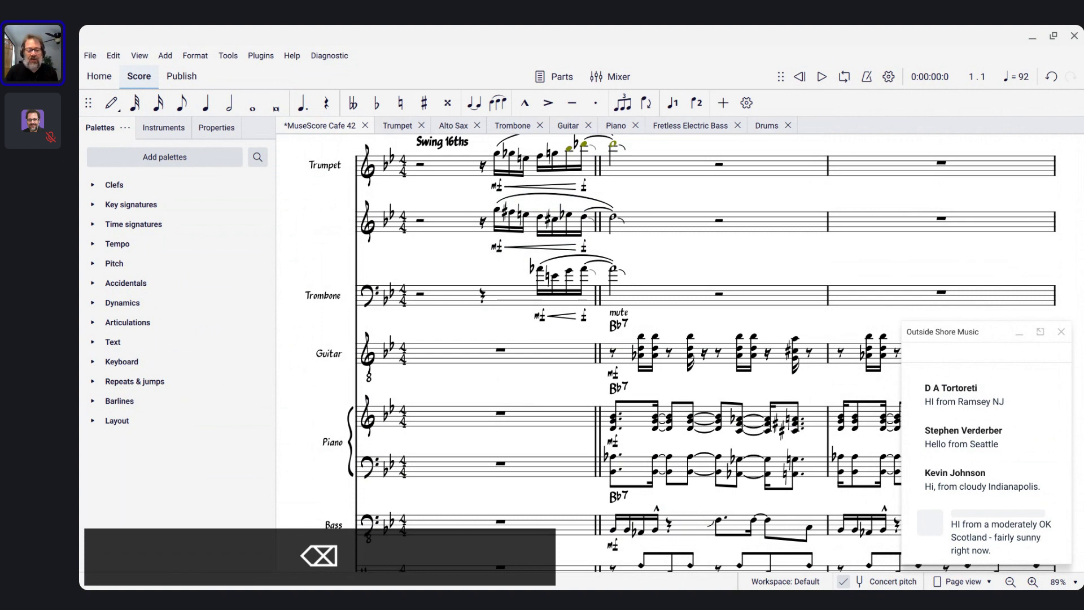
{"action": "key", "text": "ctrl+z"}
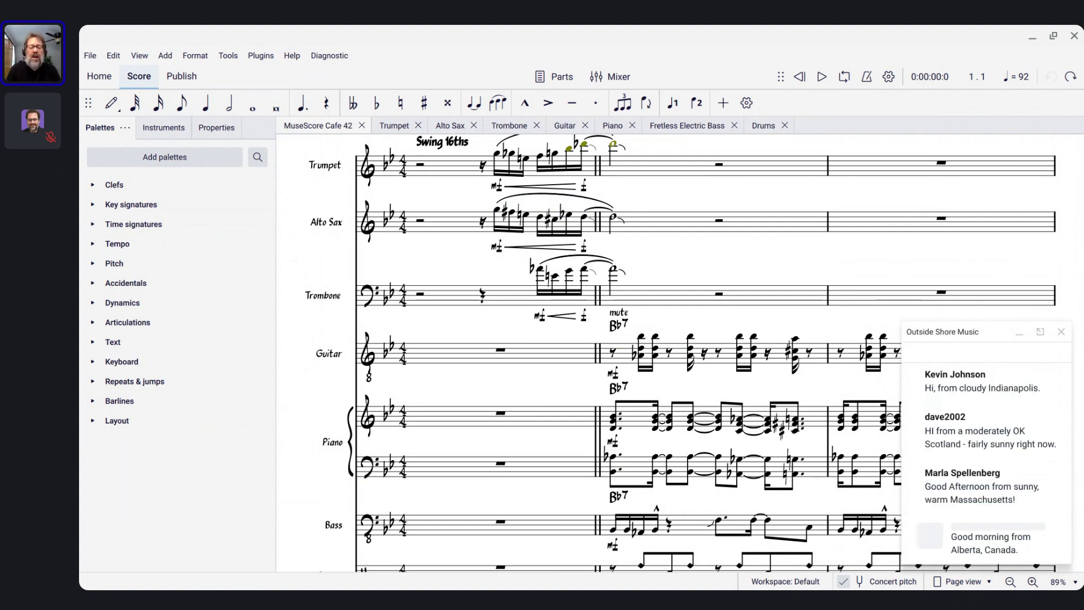
- Open the keyboard shortcut preferences and look through the list of actions as far as the append frame commands
{"action": "key", "text": "Home"}
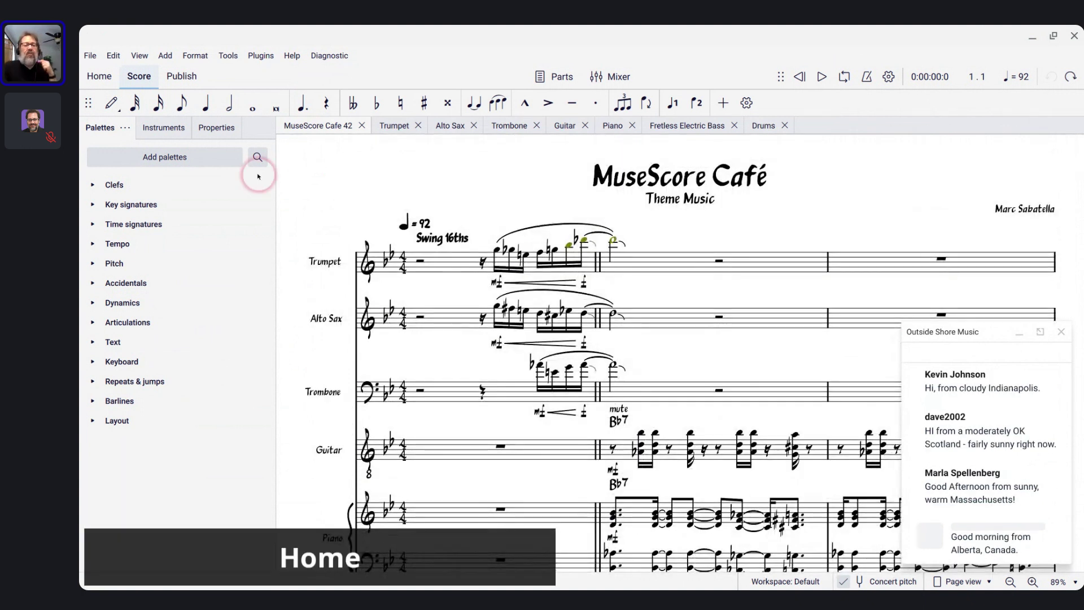
{"action": "left_click", "coordinate": [112, 57]}
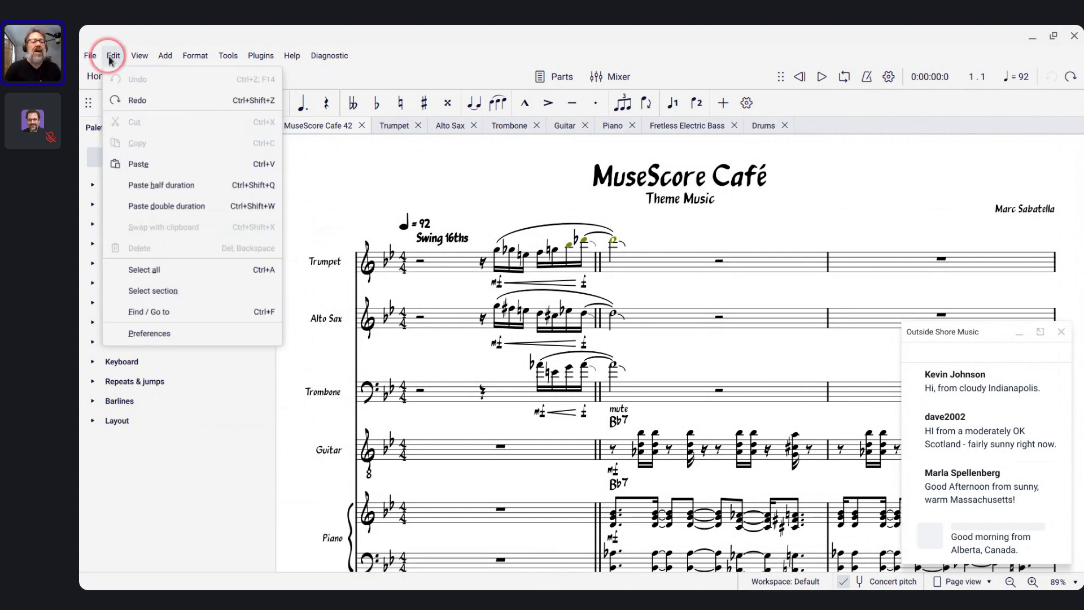
{"action": "left_click", "coordinate": [150, 334]}
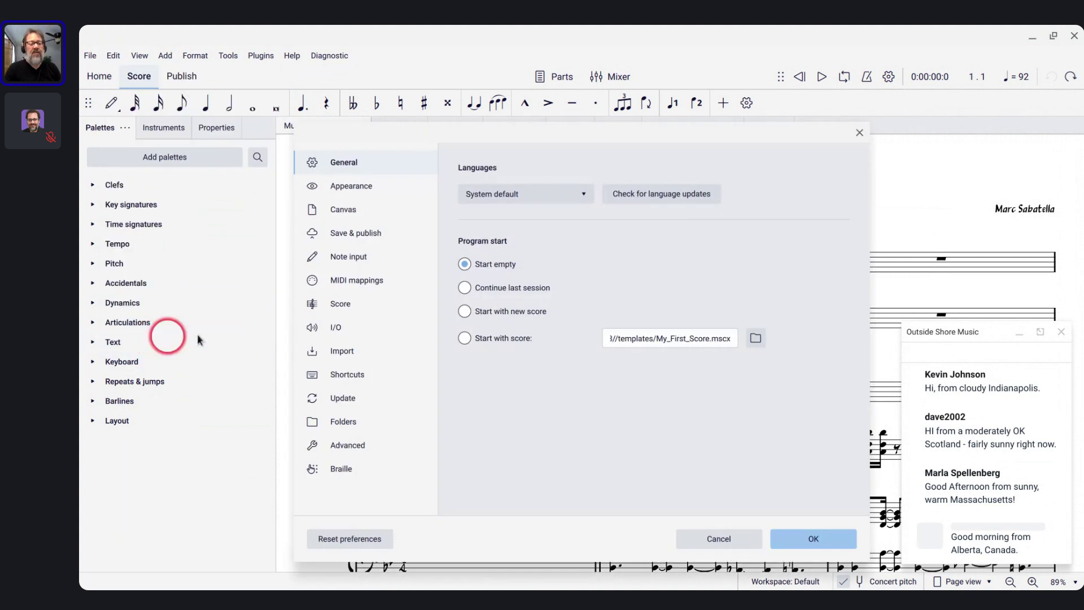
{"action": "left_click", "coordinate": [340, 375]}
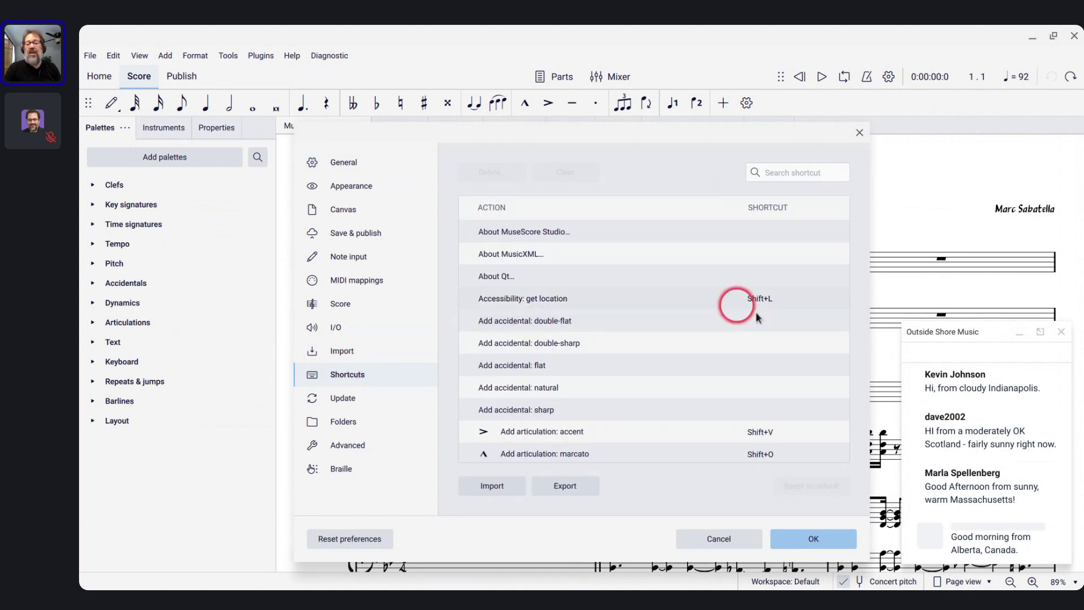
{"action": "scroll", "coordinate": [756, 316], "scroll_direction": "down", "scroll_amount": 1}
{"action": "scroll", "coordinate": [756, 316], "scroll_direction": "down", "scroll_amount": 10}
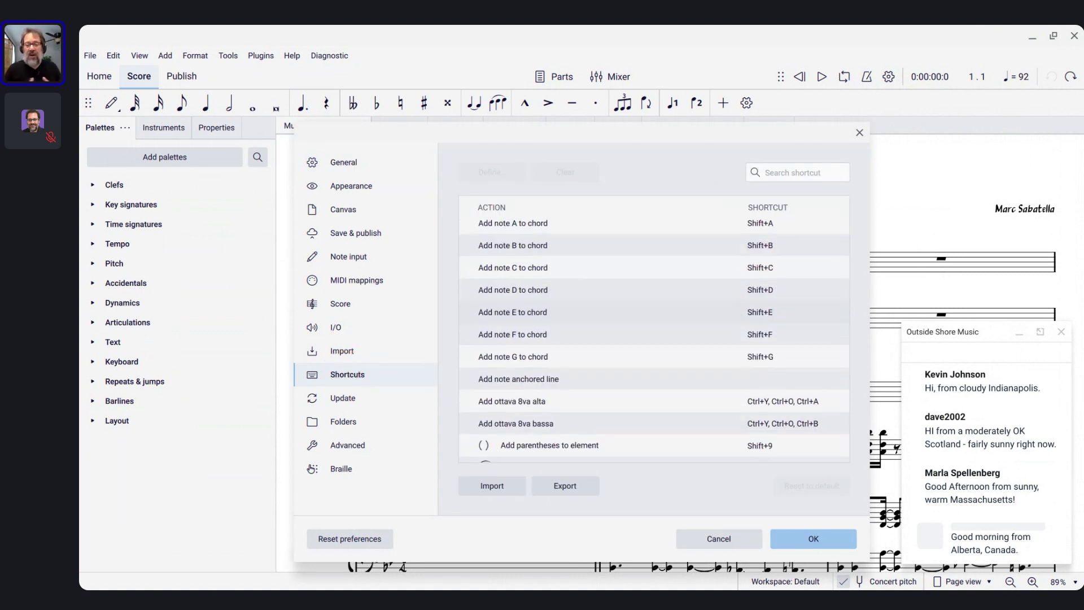
{"action": "scroll", "coordinate": [654, 341], "scroll_direction": "down", "scroll_amount": 8}
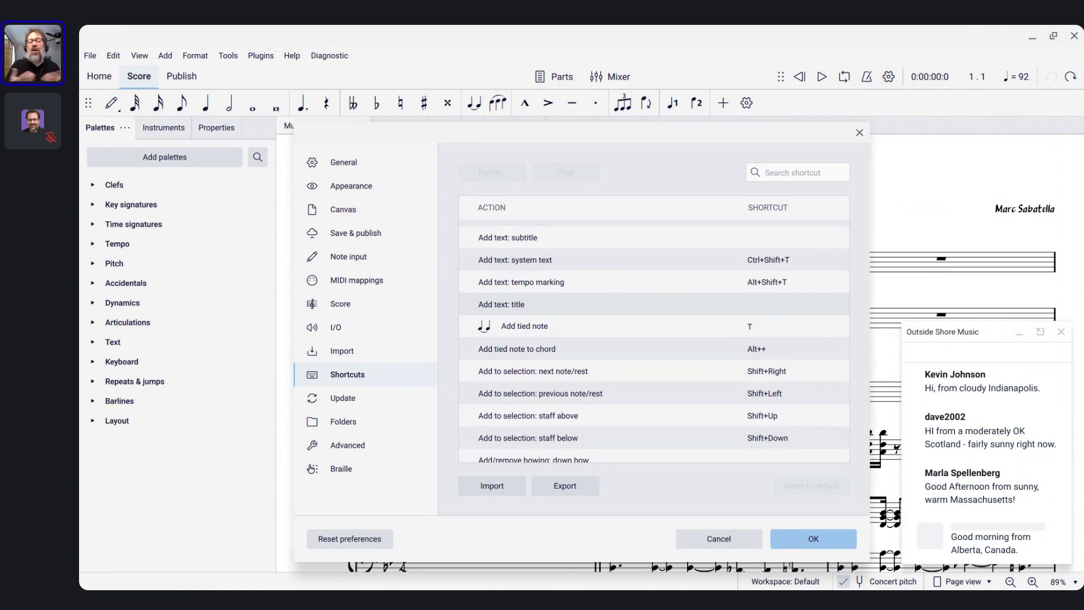
{"action": "scroll", "coordinate": [654, 341], "scroll_direction": "down", "scroll_amount": 10}
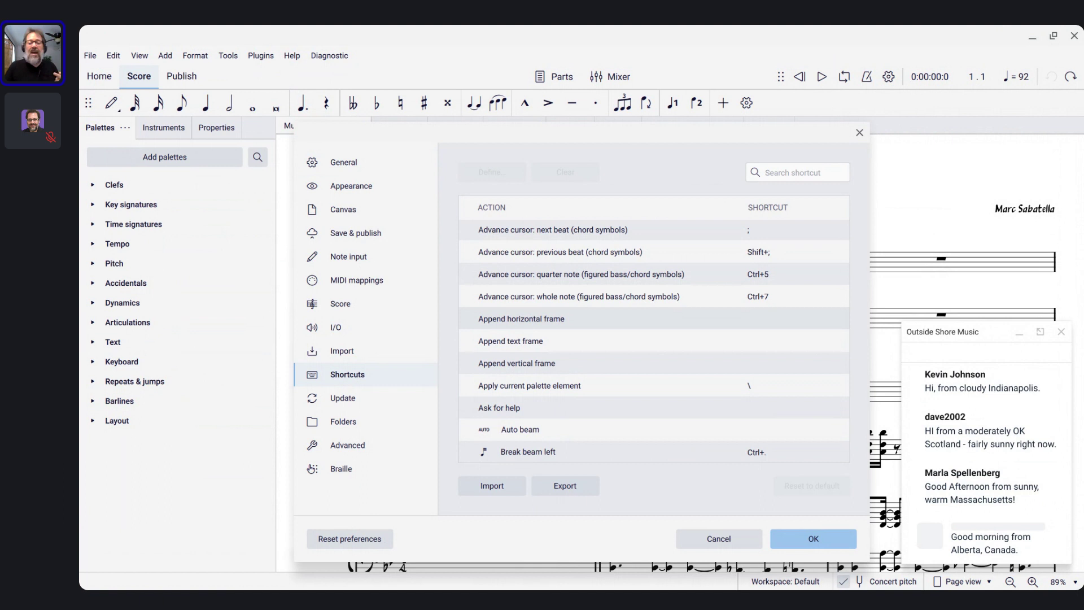
- Try to define Ctrl+Alt+! as the keyboard shortcut for the Append text frame action
{"action": "left_click", "coordinate": [488, 341]}
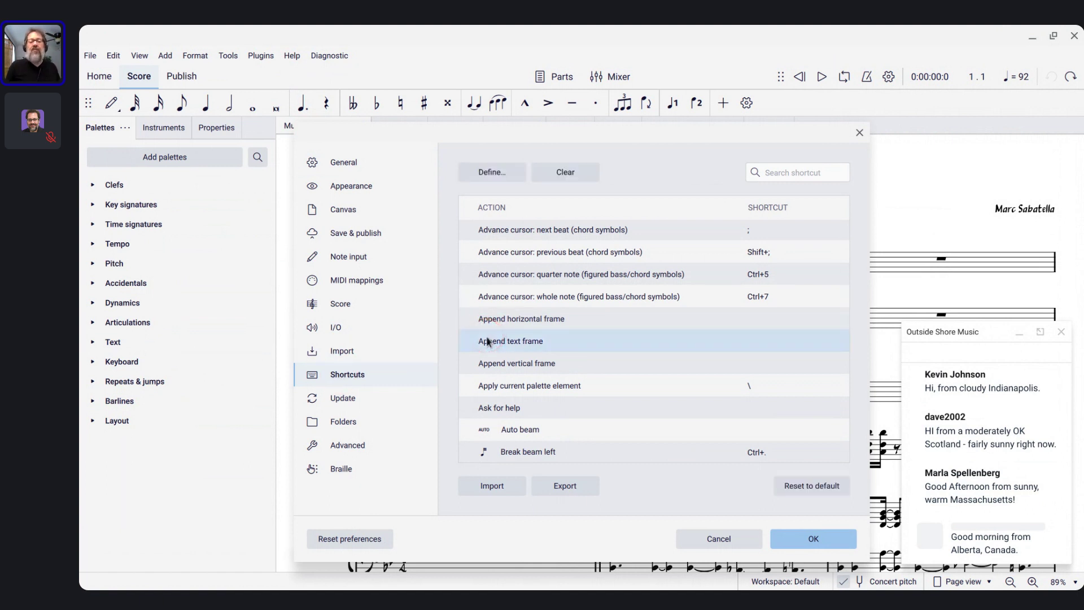
{"action": "left_click", "coordinate": [477, 181]}
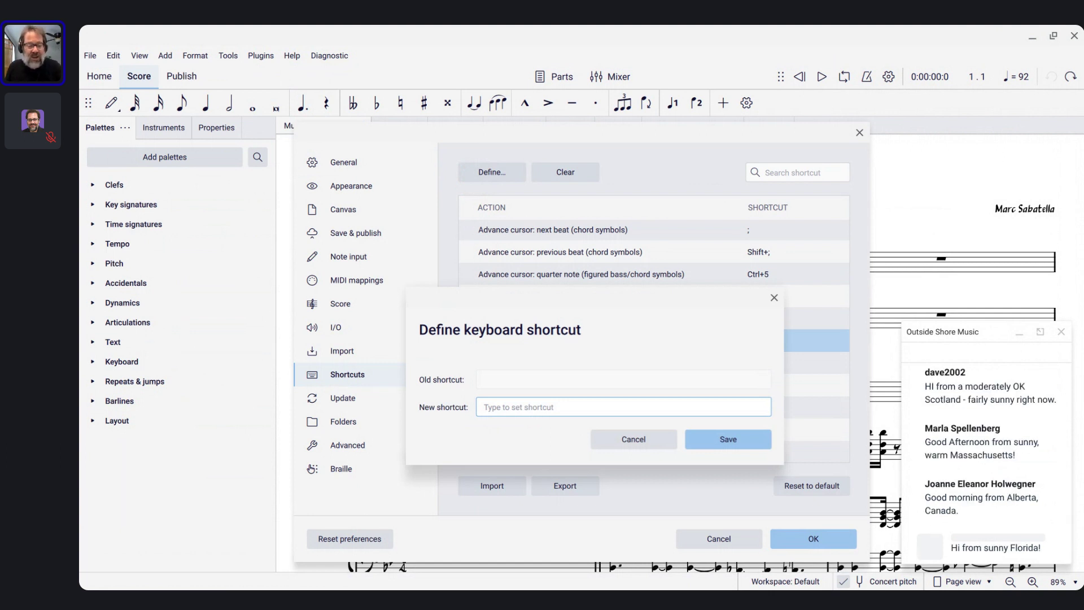
{"action": "key", "text": "ctrl+alt+shift+1"}
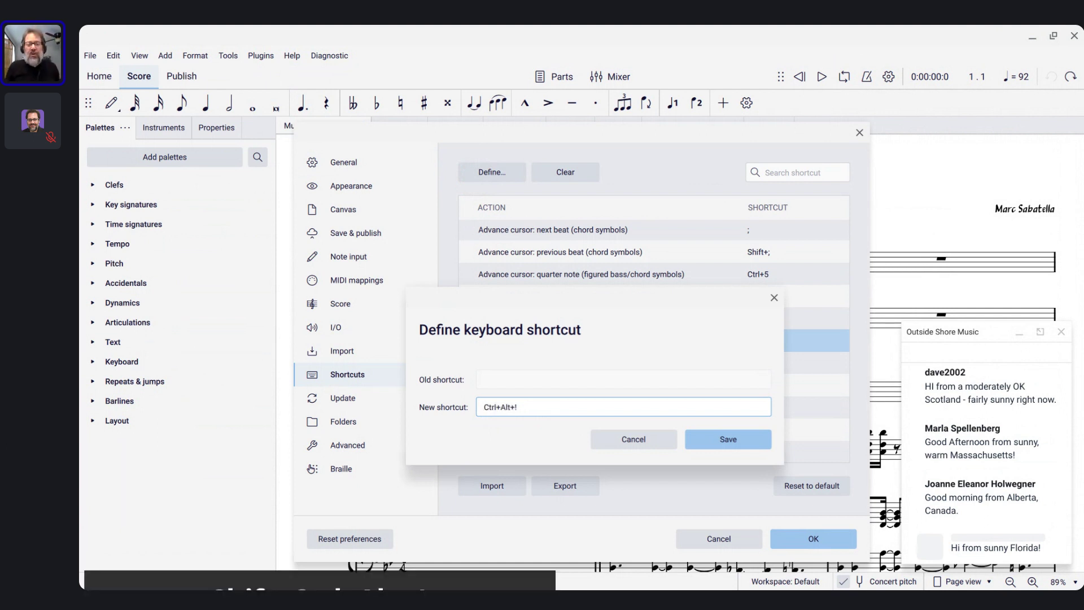
- Test keyboard focus movement between Save and Cancel in the shortcut definition, and discard the shortcut and the preferences
{"action": "key", "text": "Tab"}
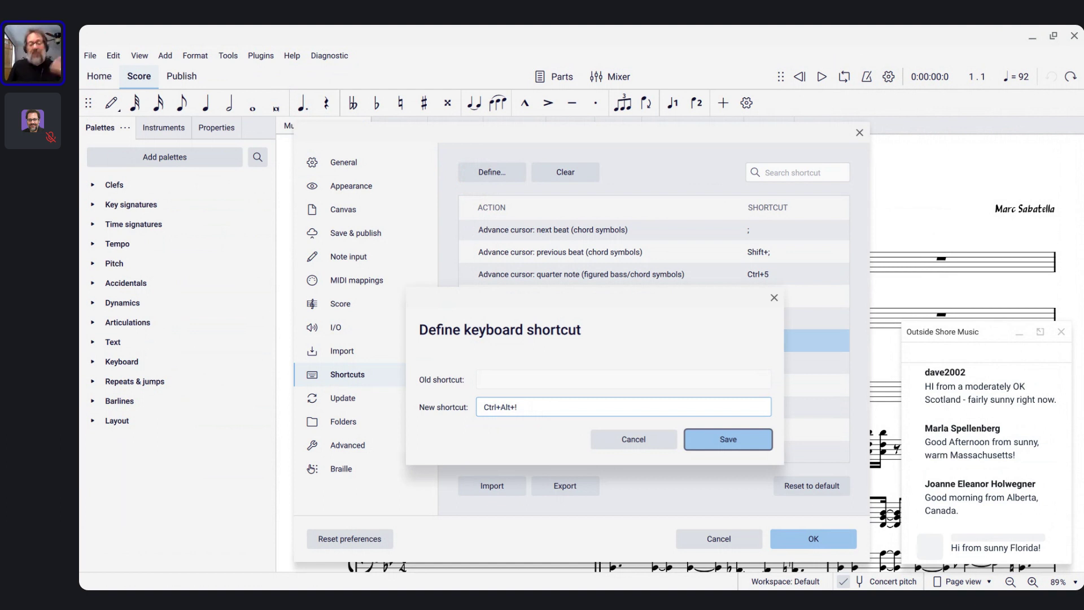
{"action": "key", "text": "ctrl+alt+shift+1"}
{"action": "key", "text": "shift+Tab"}
{"action": "key", "text": "Tab"}
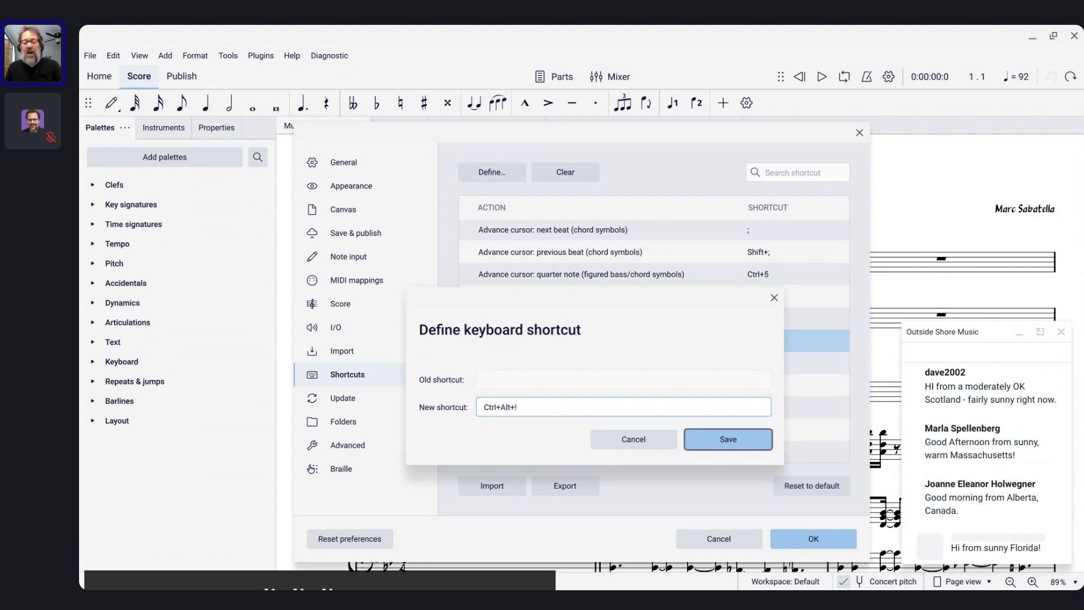
{"action": "key", "text": "shift+Tab"}
{"action": "key", "text": "Tab"}
{"action": "key", "text": "shift+Tab"}
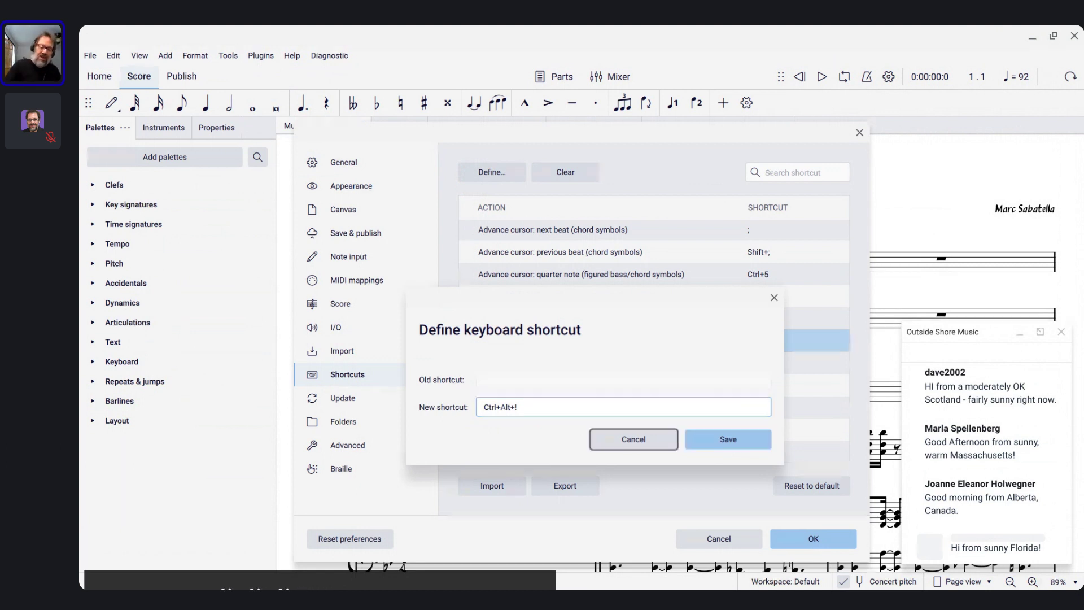
{"action": "key", "text": "Tab"}
{"action": "key", "text": "shift+Tab"}
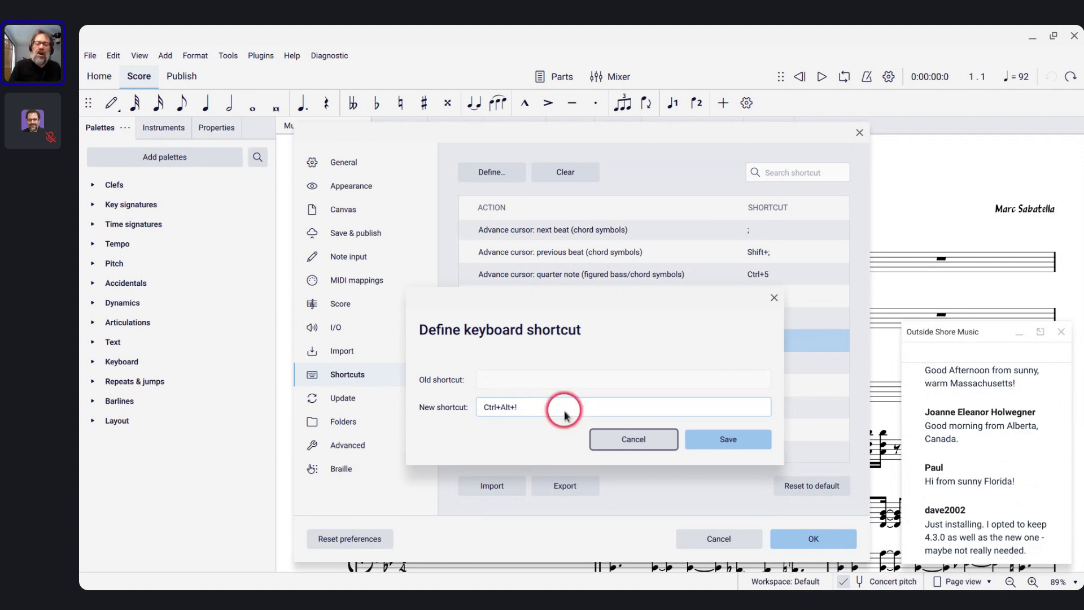
{"action": "left_click", "coordinate": [605, 443]}
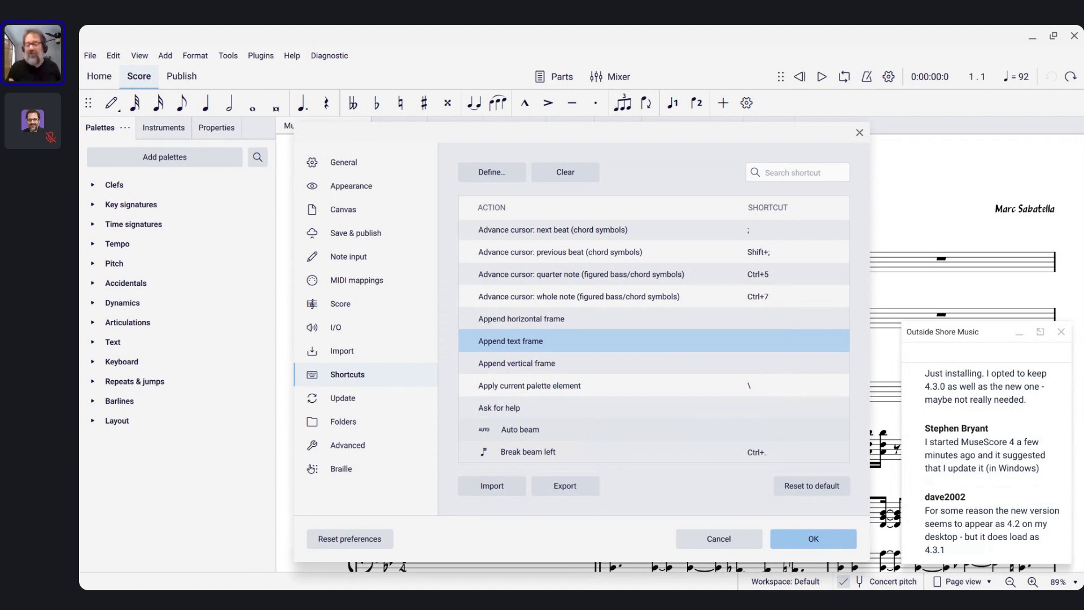
{"action": "left_click", "coordinate": [859, 134]}
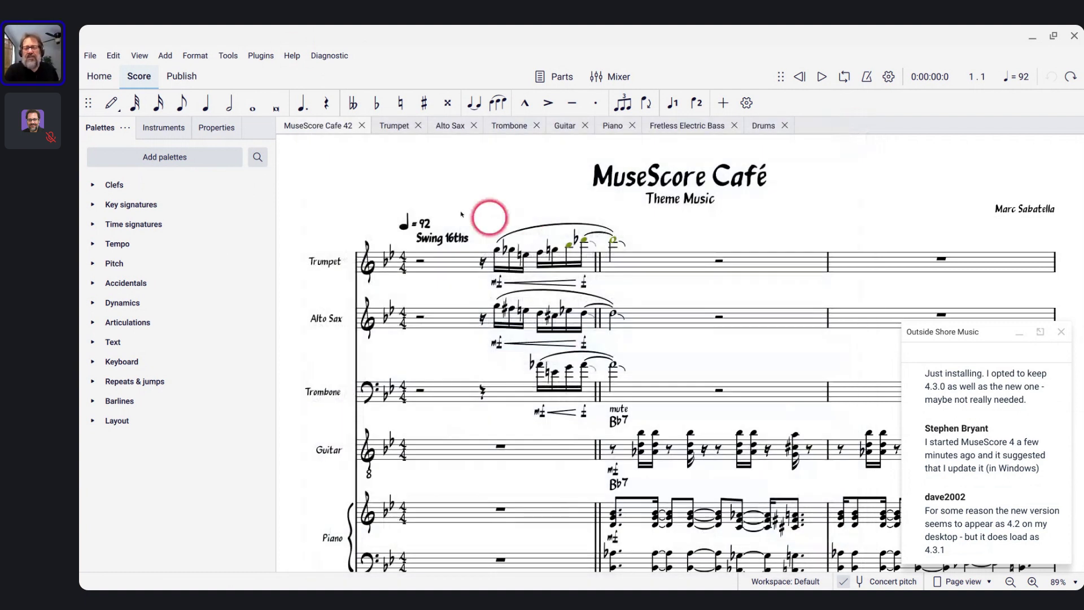
- Select measure 2 of the Trumpet staff
{"action": "scroll", "coordinate": [309, 204], "scroll_direction": "down", "scroll_amount": 1}
{"action": "scroll", "coordinate": [309, 204], "scroll_direction": "up", "scroll_amount": 1}
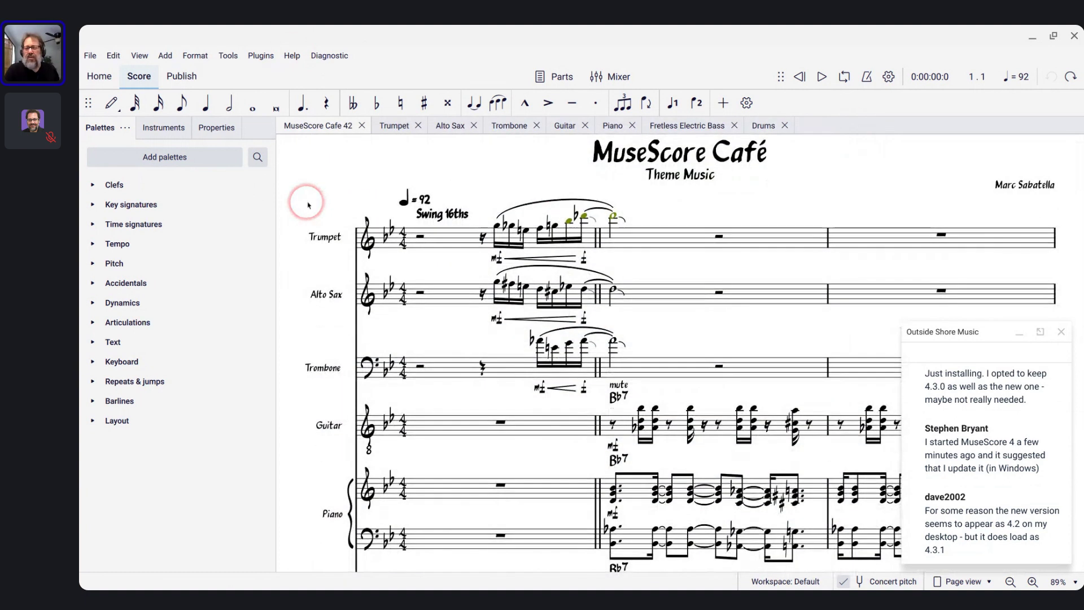
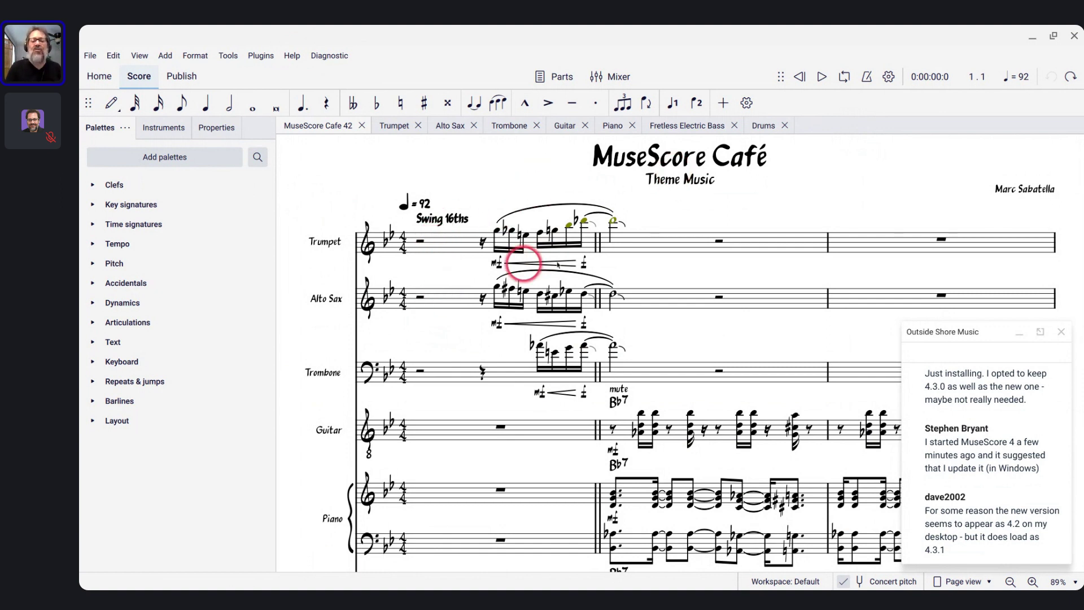
{"action": "left_click", "coordinate": [664, 241]}
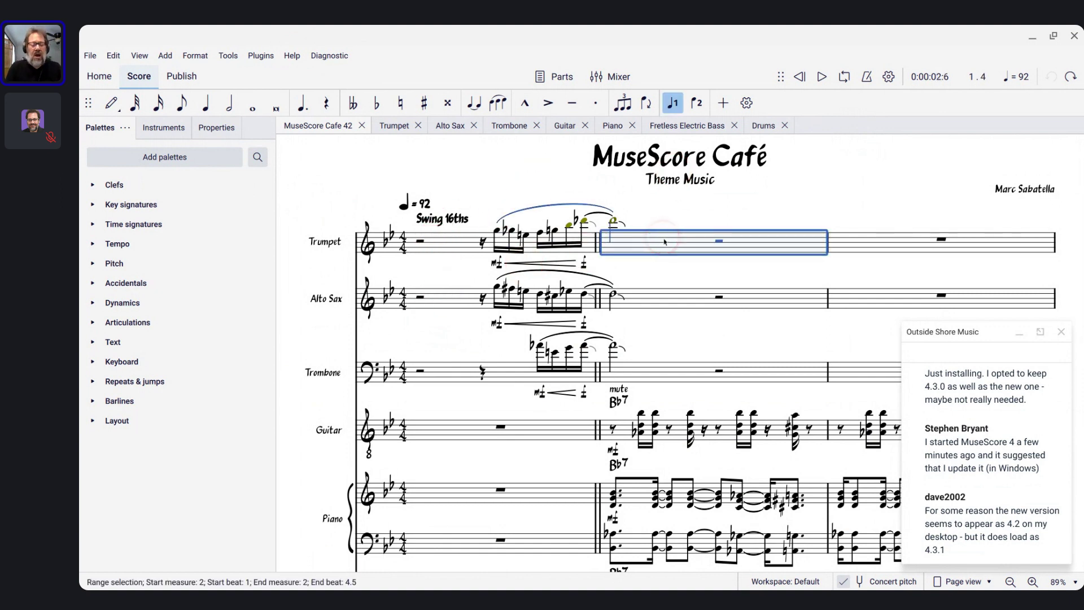
- Assign ! as the keyboard shortcut for the About MuseScore Studio action in the preferences and apply it
{"action": "left_click", "coordinate": [113, 54]}
{"action": "left_click", "coordinate": [166, 332]}
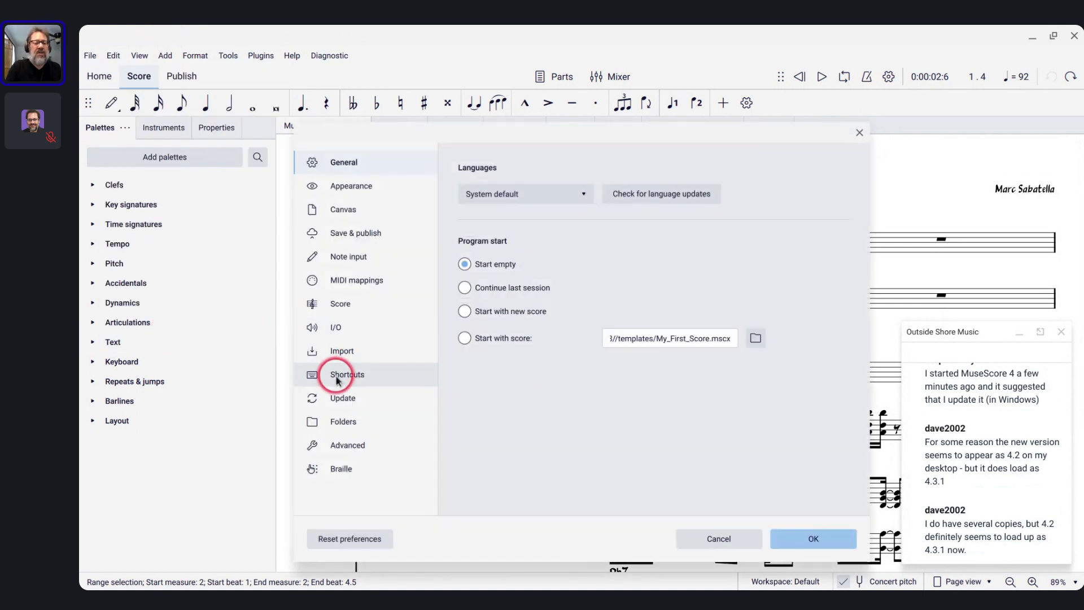
{"action": "left_click", "coordinate": [337, 377]}
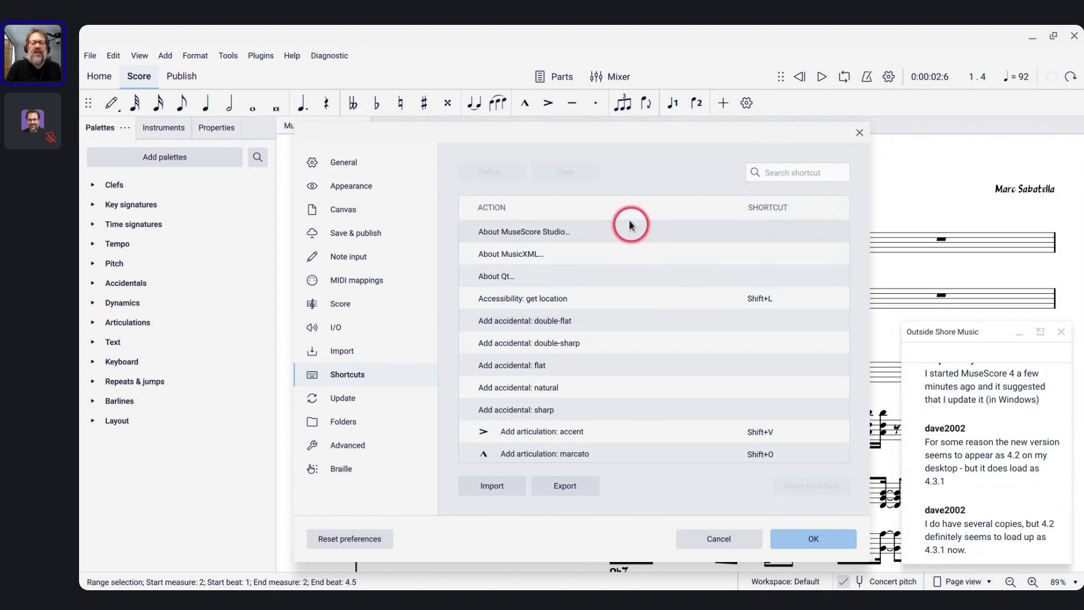
{"action": "left_click", "coordinate": [686, 240]}
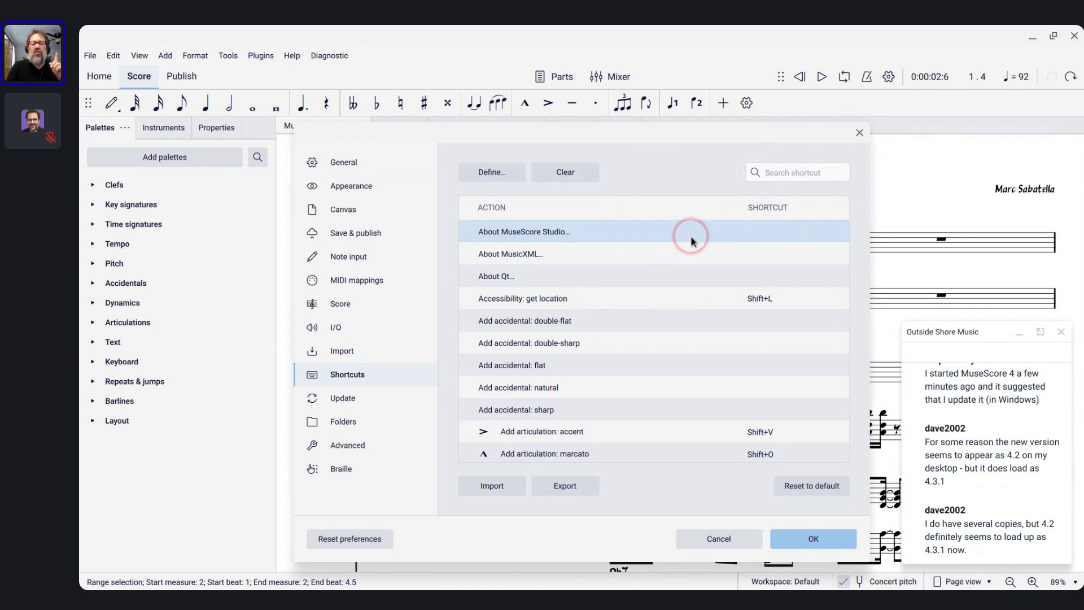
{"action": "left_click", "coordinate": [487, 173]}
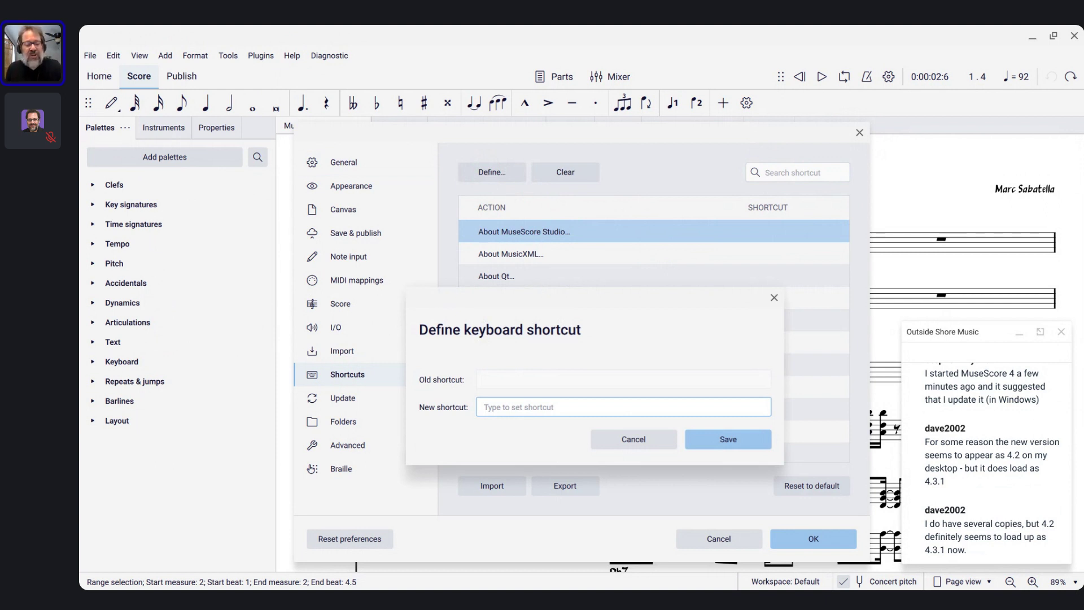
{"action": "key", "text": "shift+1"}
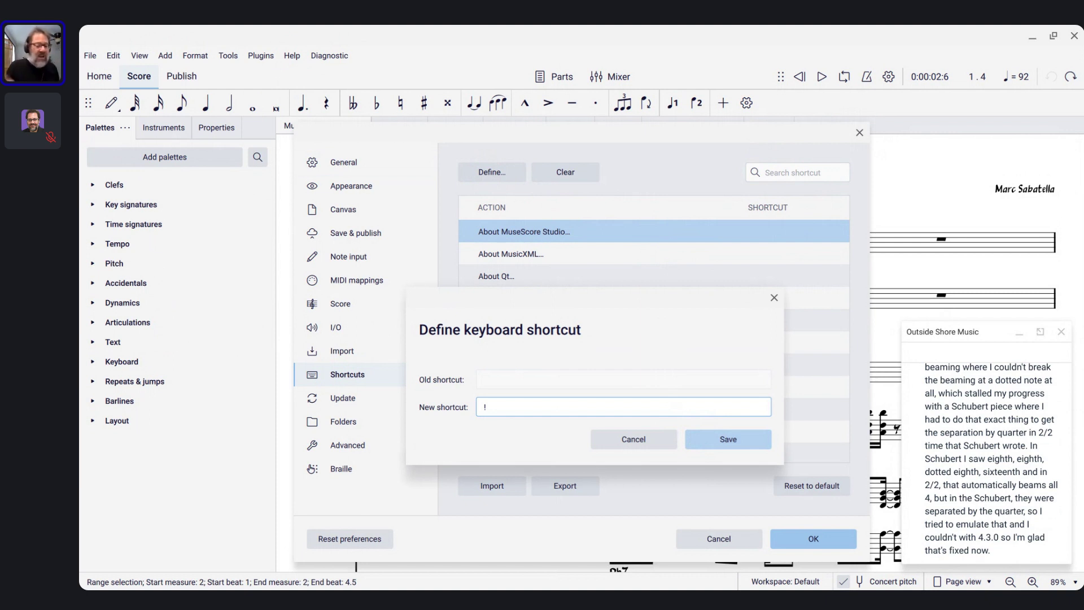
{"action": "left_click_drag", "start_coordinate": [496, 423], "coordinate": [488, 418]}
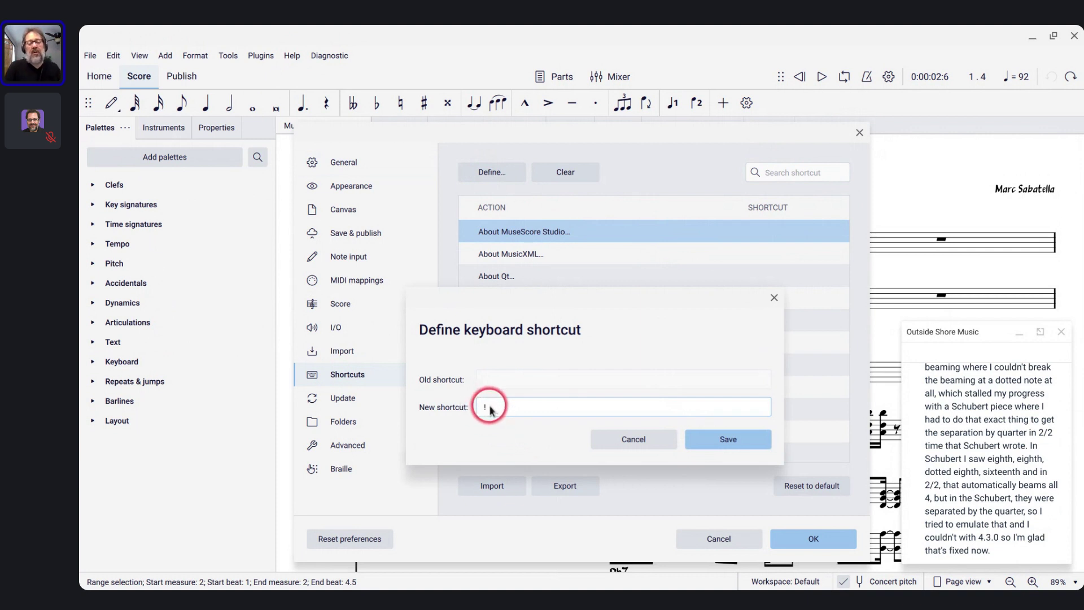
{"action": "left_click", "coordinate": [718, 444]}
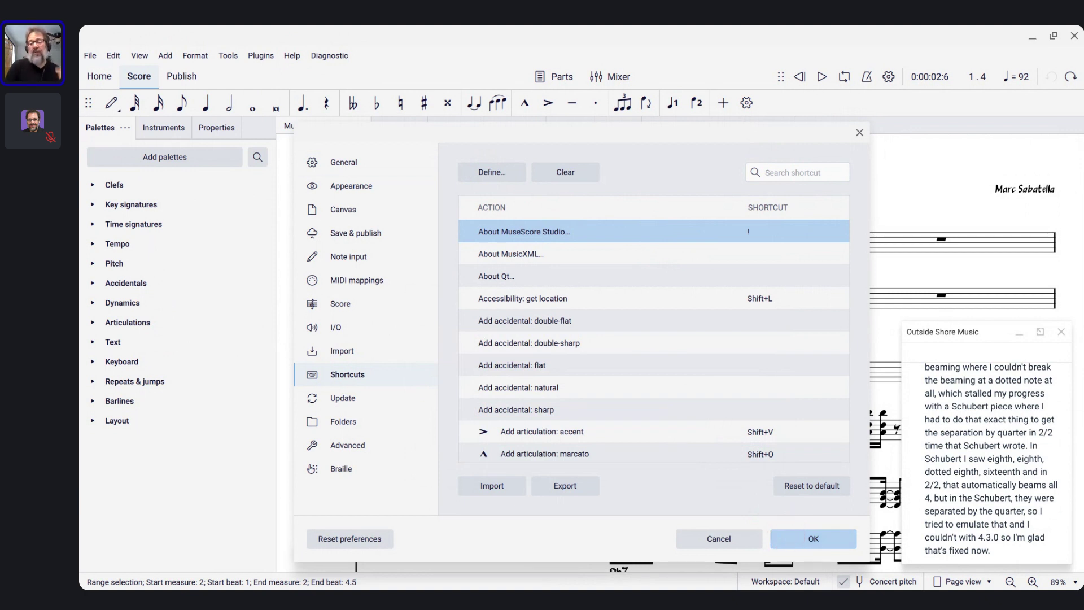
{"action": "left_click", "coordinate": [790, 539]}
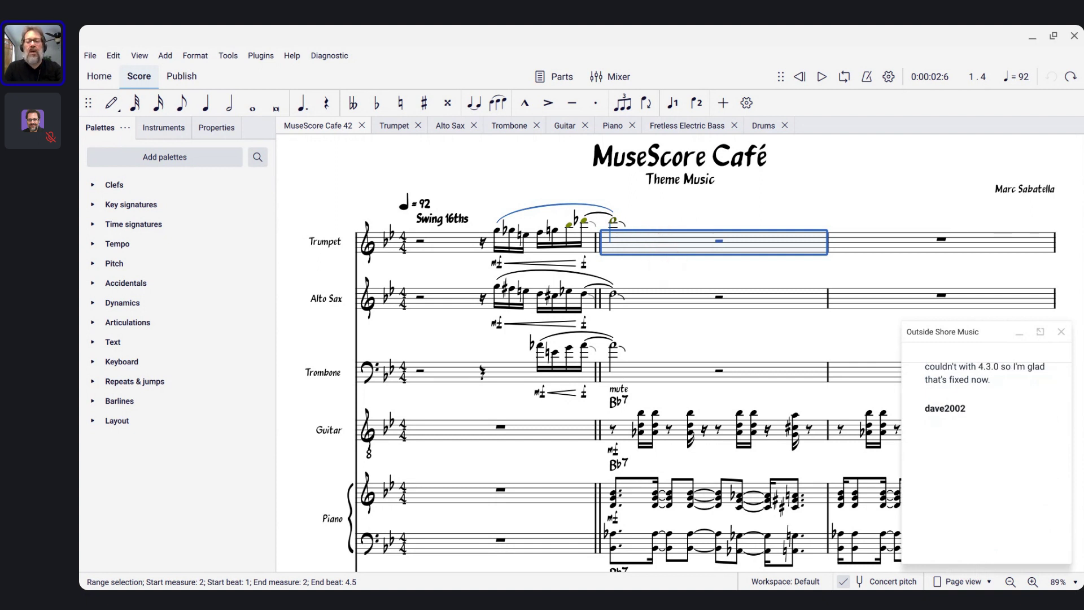
- Test the ! shortcut in the score and check its assignment in the shortcut preferences
{"action": "key", "text": "shift+1"}
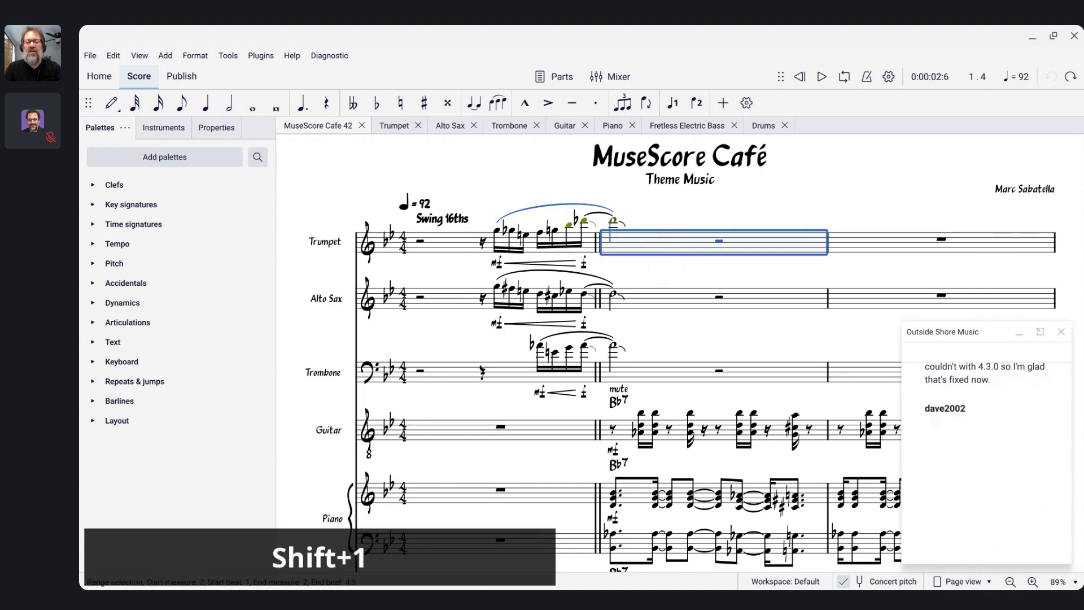
{"action": "left_click", "coordinate": [110, 58]}
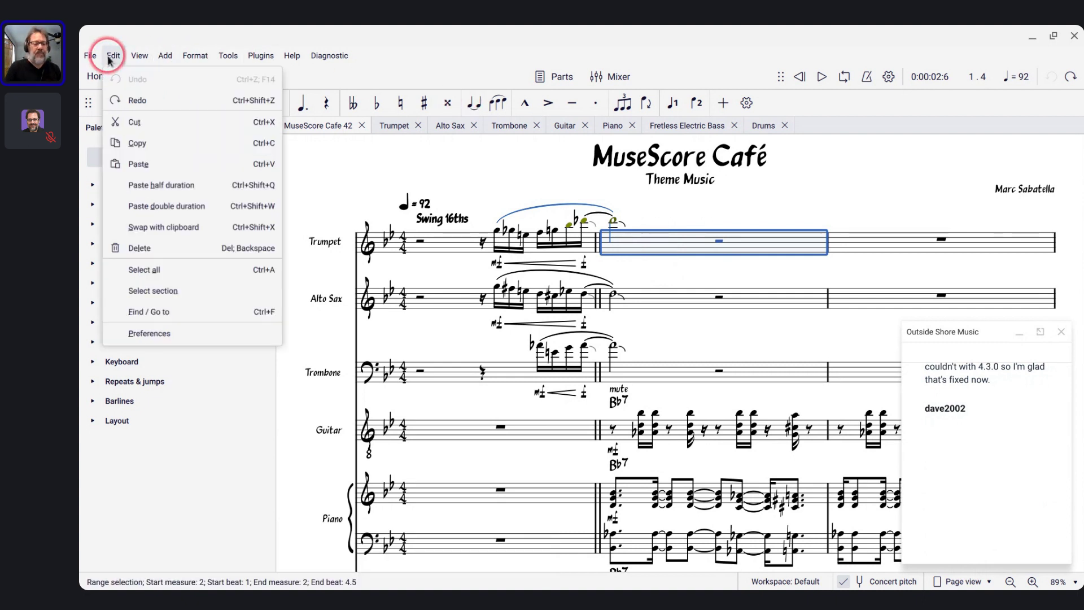
{"action": "left_click", "coordinate": [150, 338]}
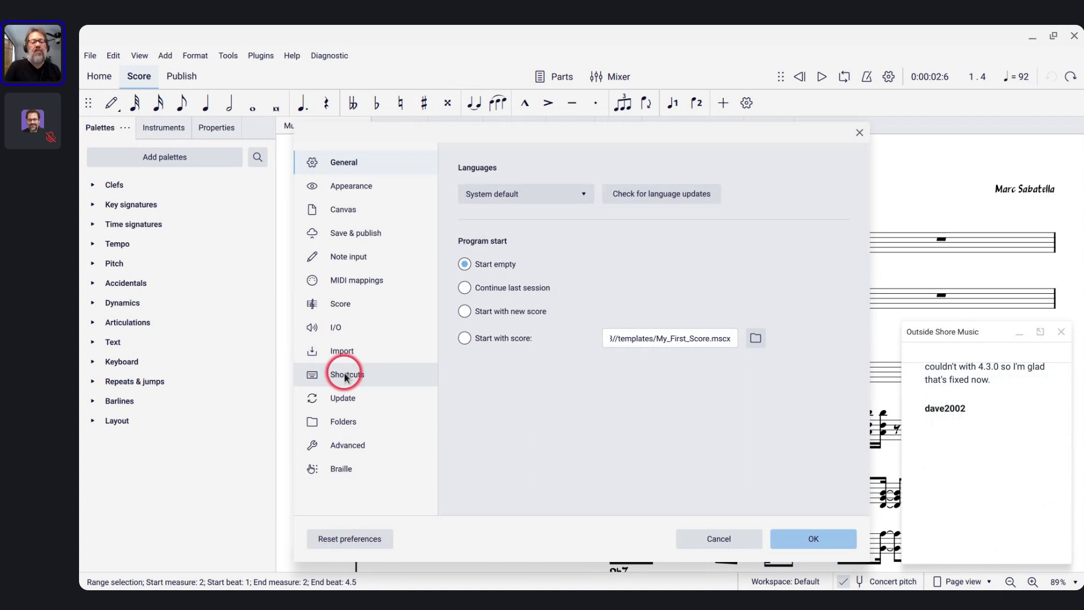
{"action": "left_click", "coordinate": [345, 376]}
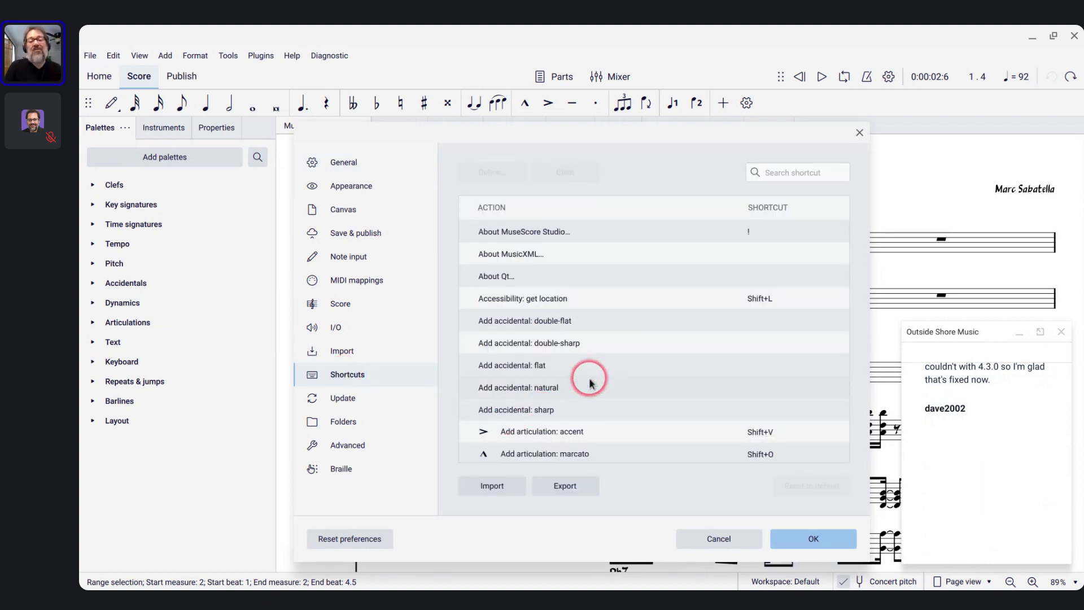
- Clear the shortcut of the About MuseScore Studio action, and cancel the preferences
{"action": "left_click", "coordinate": [554, 234]}
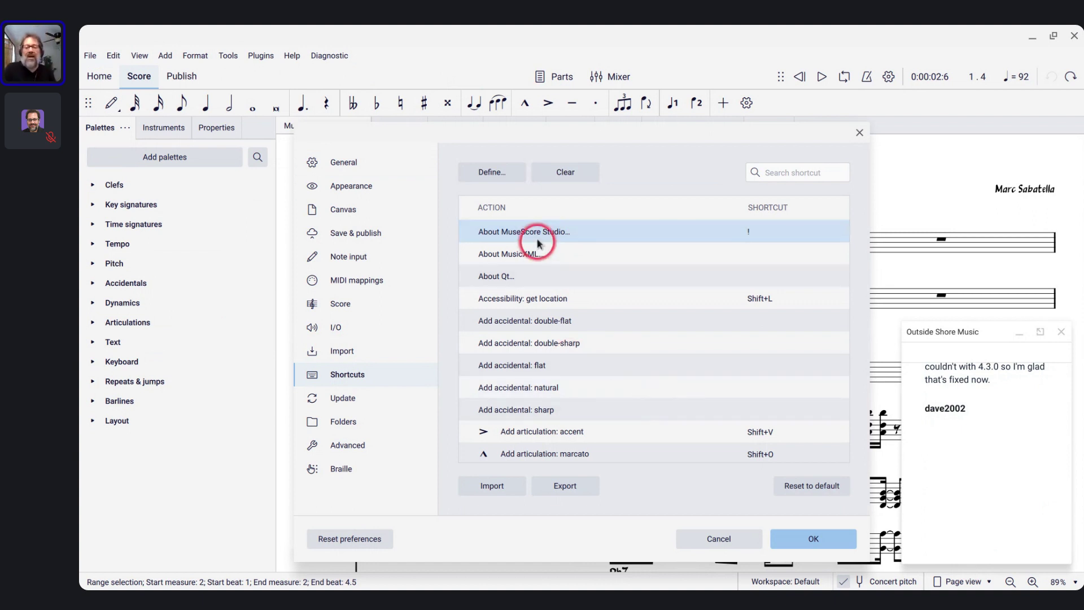
{"action": "left_click", "coordinate": [491, 180]}
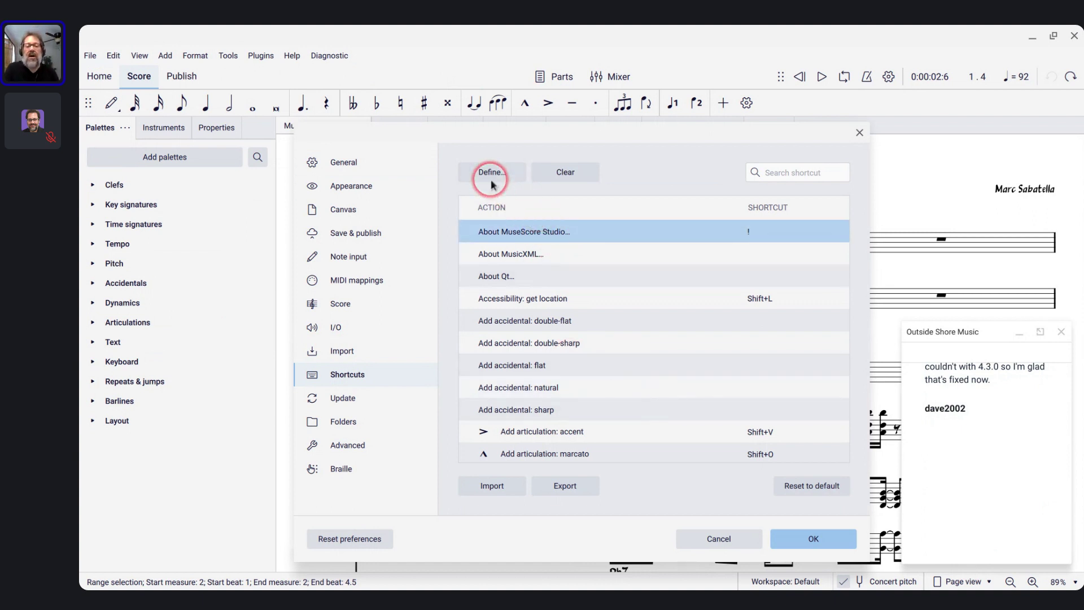
{"action": "left_click", "coordinate": [718, 223]}
{"action": "left_click", "coordinate": [573, 171]}
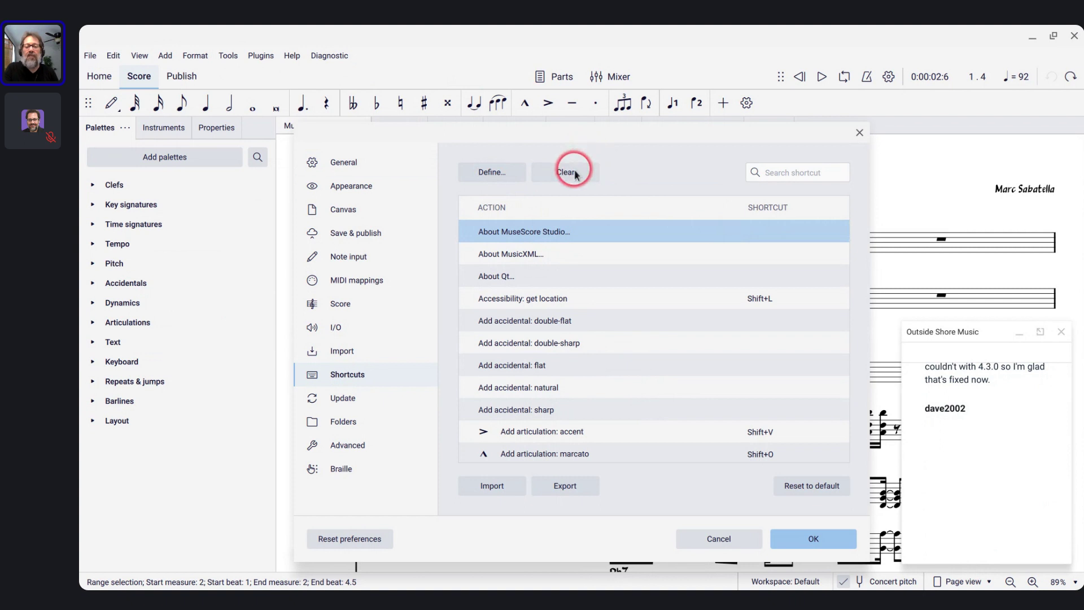
{"action": "left_click", "coordinate": [706, 538]}
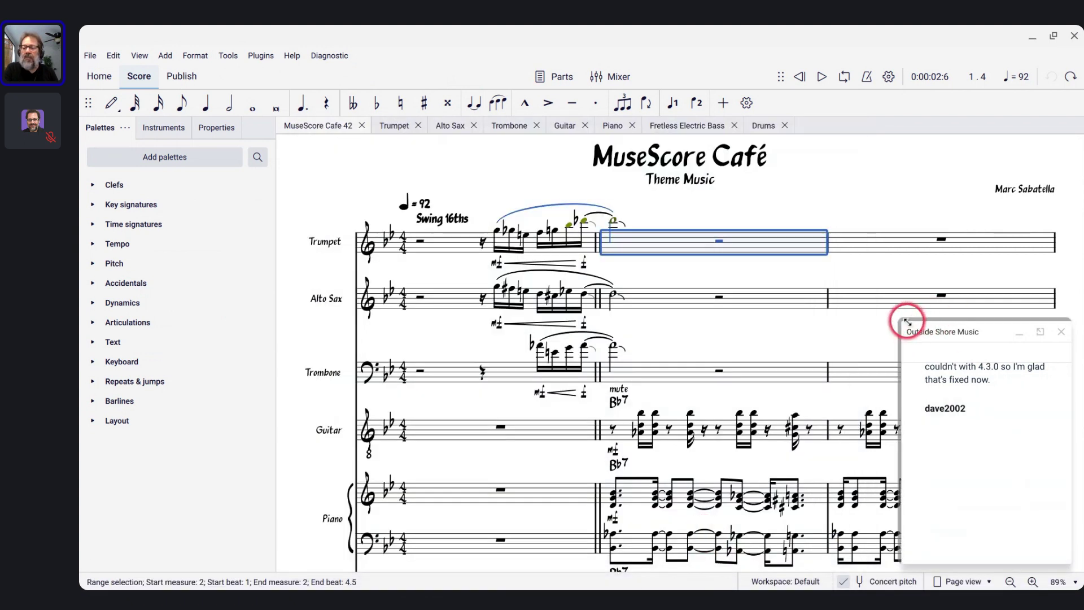
- Enlarge the chat window and read the comment about beaming of dotted notes
{"action": "left_click_drag", "start_coordinate": [903, 317], "coordinate": [886, 290]}
{"action": "left_click", "coordinate": [988, 410]}
{"action": "scroll", "coordinate": [993, 414], "scroll_direction": "up", "scroll_amount": 3}
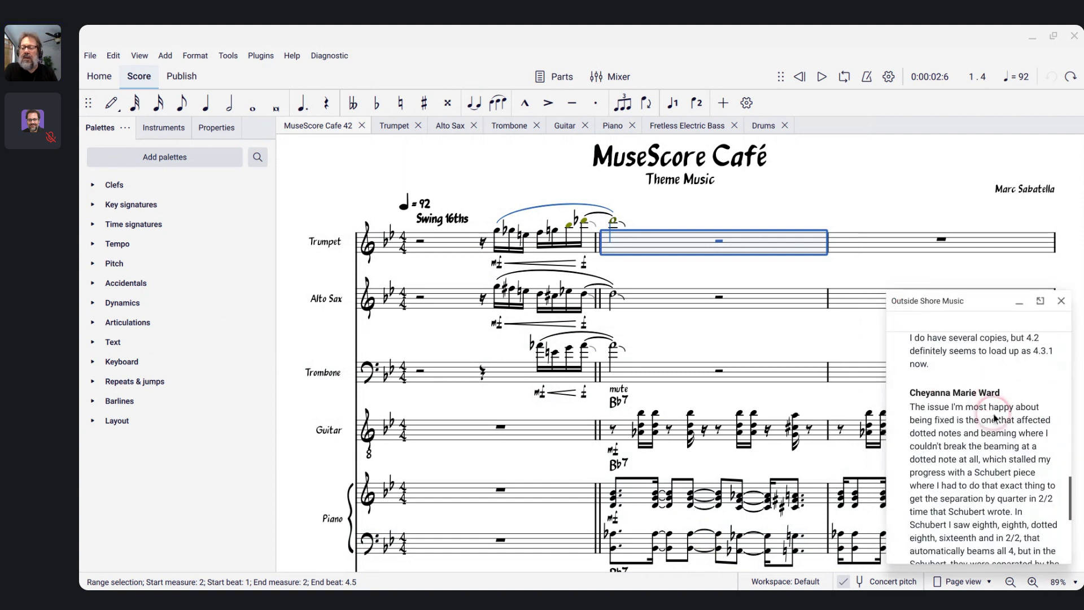
{"action": "scroll", "coordinate": [994, 414], "scroll_direction": "down", "scroll_amount": 1}
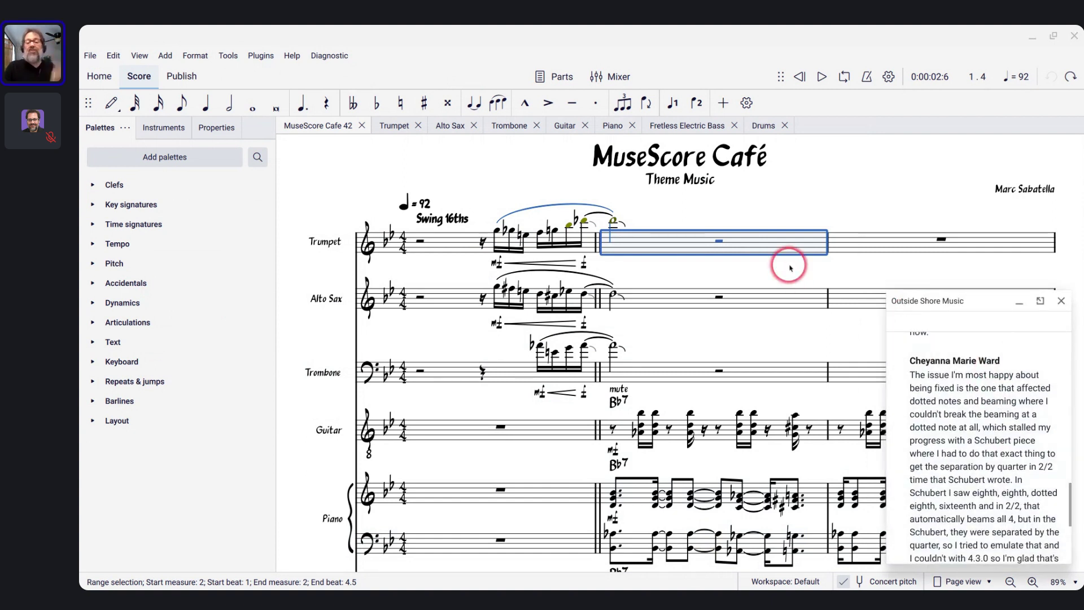
- Examine the beaming of the dotted rhythms in the Piano staves from measure 2 and look for other examples below
{"action": "scroll", "coordinate": [789, 265], "scroll_direction": "down", "scroll_amount": 3}
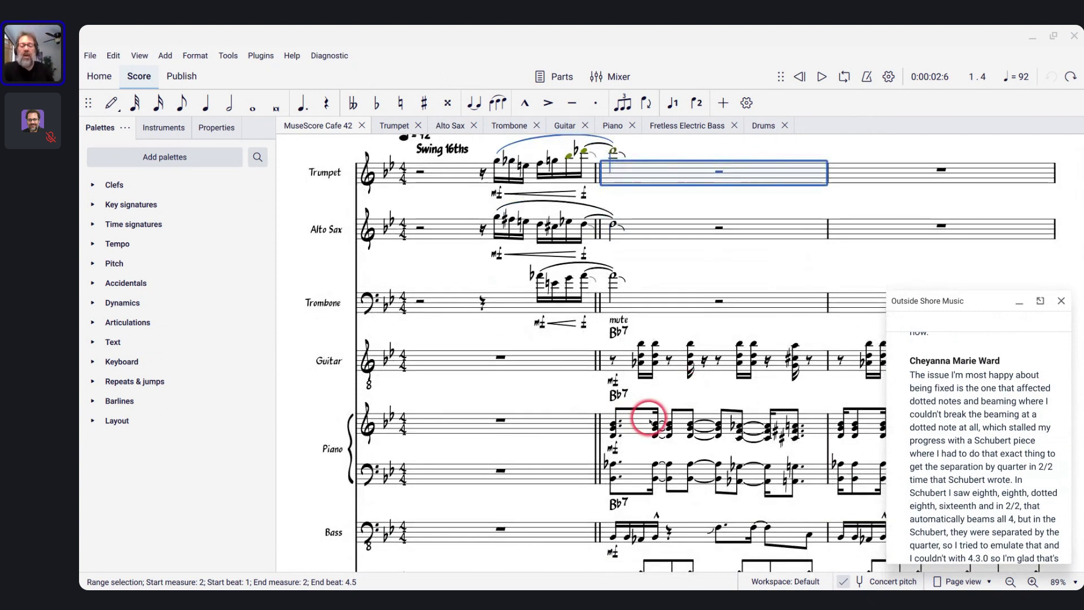
{"action": "left_click", "coordinate": [630, 408]}
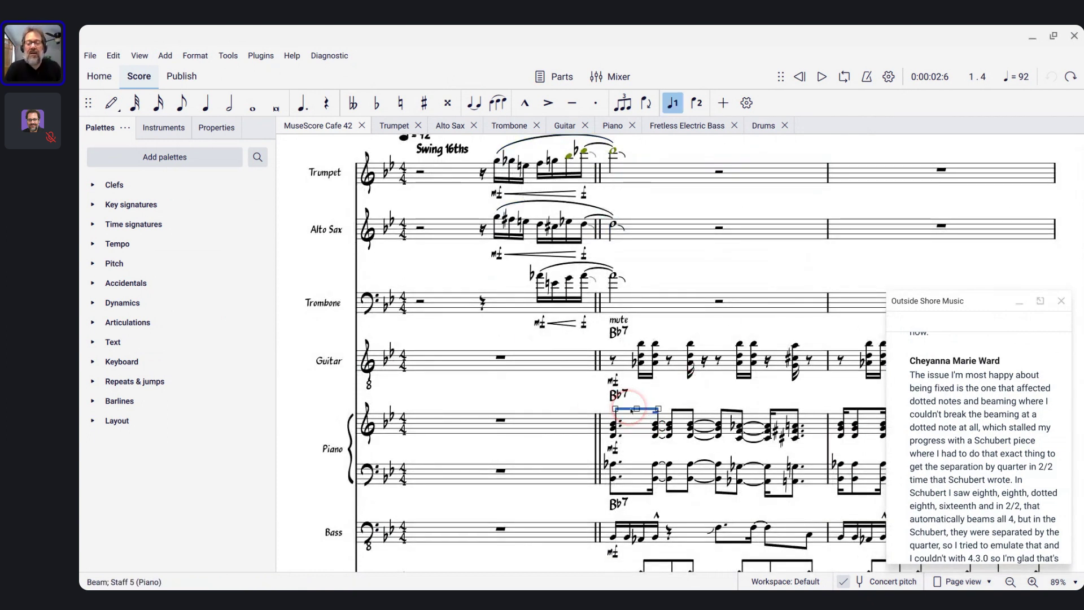
{"action": "scroll", "coordinate": [648, 416], "scroll_direction": "up", "scroll_amount": 5, "text": "ctrl"}
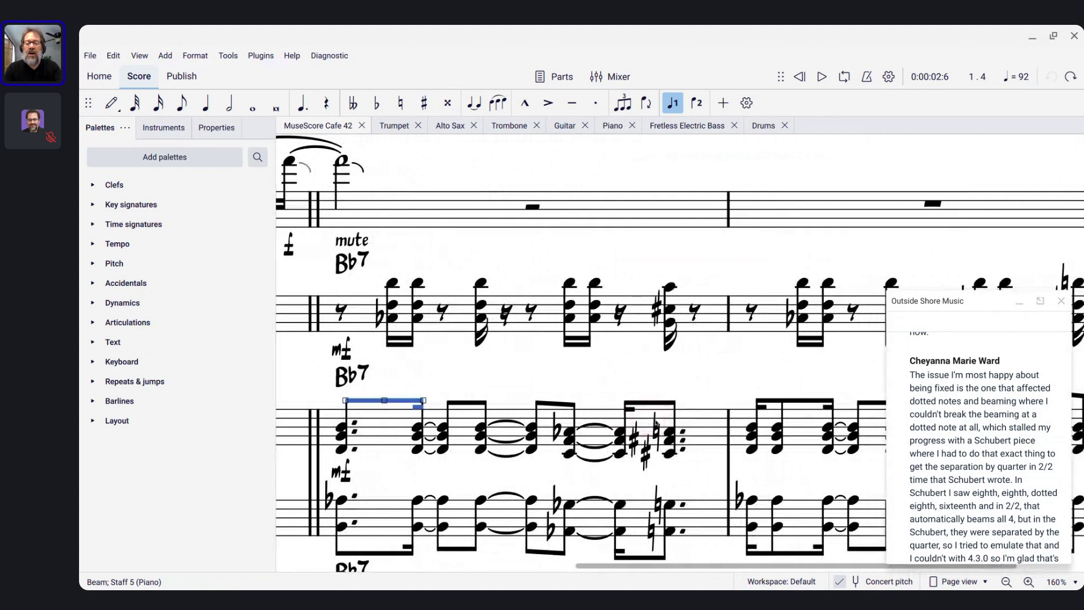
{"action": "scroll", "coordinate": [655, 423], "scroll_direction": "right", "scroll_amount": 1}
{"action": "scroll", "coordinate": [655, 423], "scroll_direction": "left", "scroll_amount": 3}
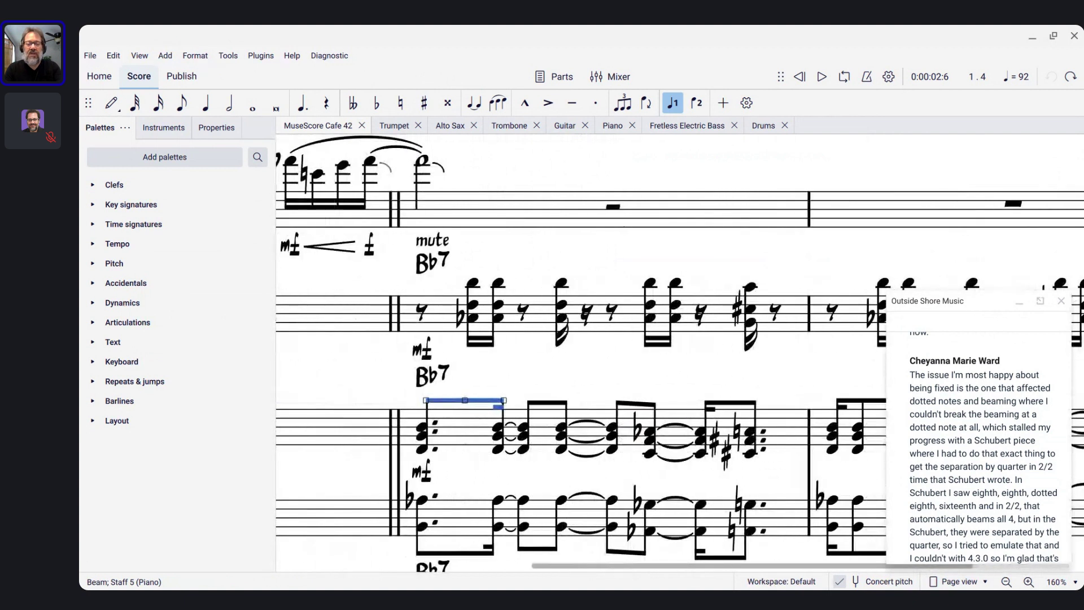
{"action": "scroll", "coordinate": [581, 367], "scroll_direction": "down", "scroll_amount": 4, "text": "ctrl"}
{"action": "scroll", "coordinate": [582, 366], "scroll_direction": "down", "scroll_amount": 3}
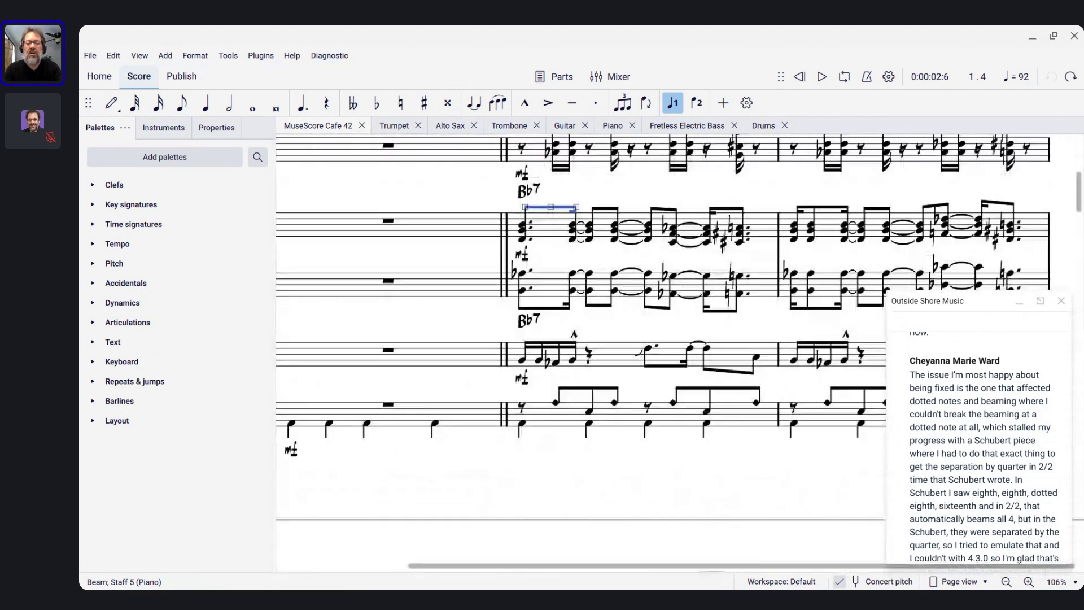
{"action": "scroll", "coordinate": [591, 275], "scroll_direction": "down", "scroll_amount": 1}
{"action": "scroll", "coordinate": [591, 276], "scroll_direction": "down", "scroll_amount": 3}
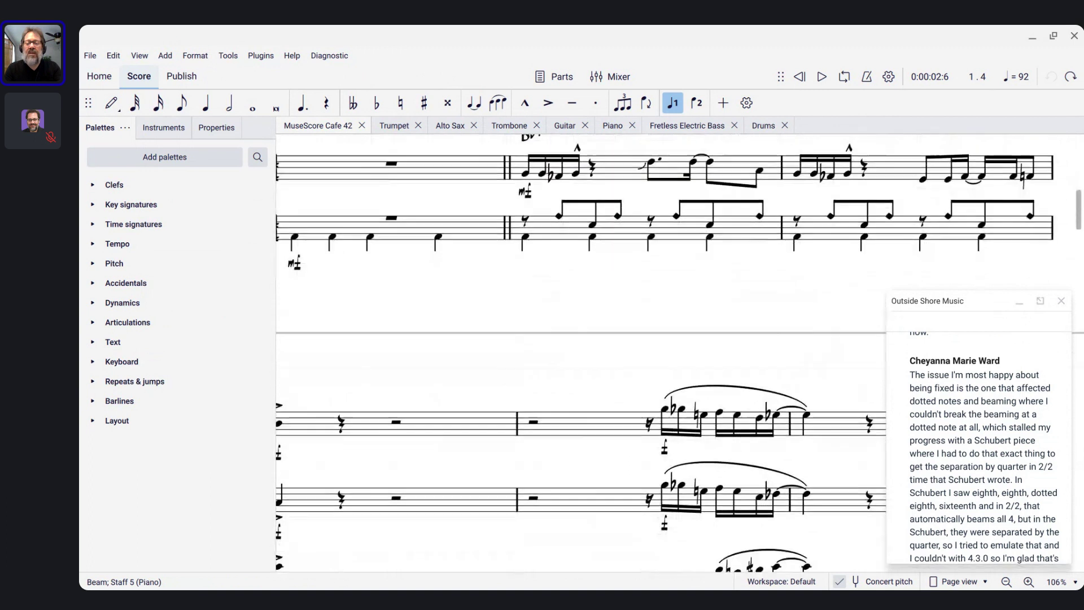
{"action": "scroll", "coordinate": [582, 350], "scroll_direction": "down", "scroll_amount": 2}
{"action": "scroll", "coordinate": [581, 350], "scroll_direction": "up", "scroll_amount": 6}
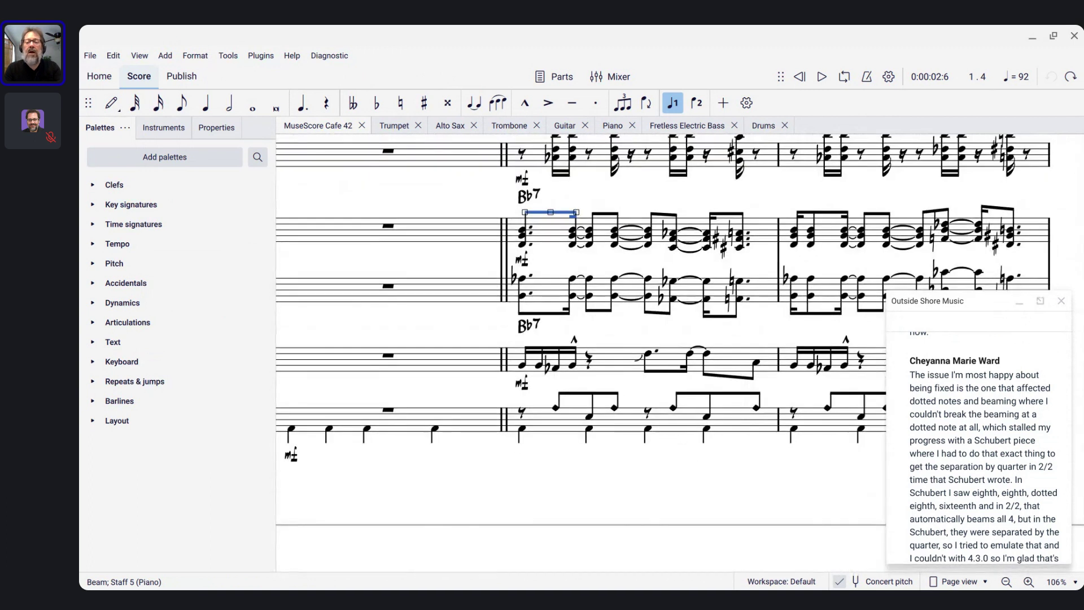
{"action": "scroll", "coordinate": [516, 327], "scroll_direction": "up", "scroll_amount": 2}
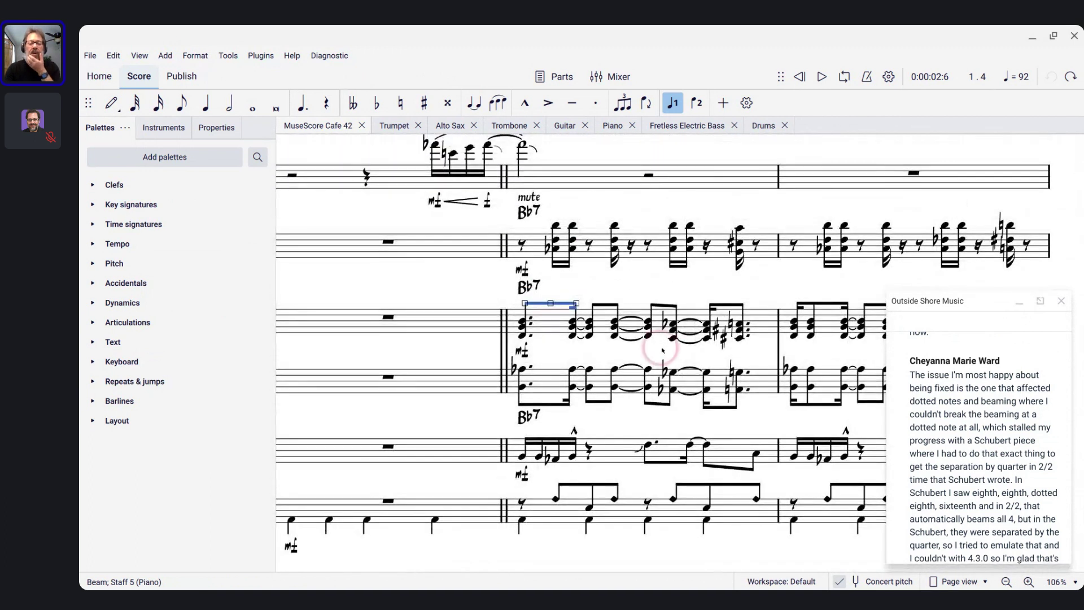
- Set the beam type to break left for the dotted eighth and the following 16th at the start of measure 2 in the upper Piano staff
{"action": "left_click", "coordinate": [516, 328]}
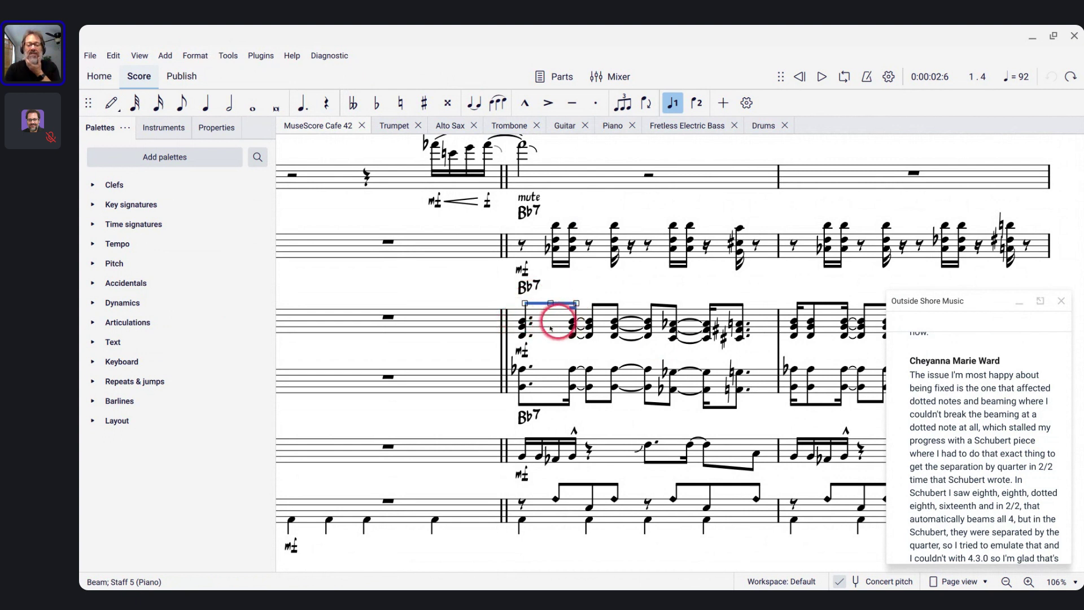
{"action": "left_click", "coordinate": [524, 321]}
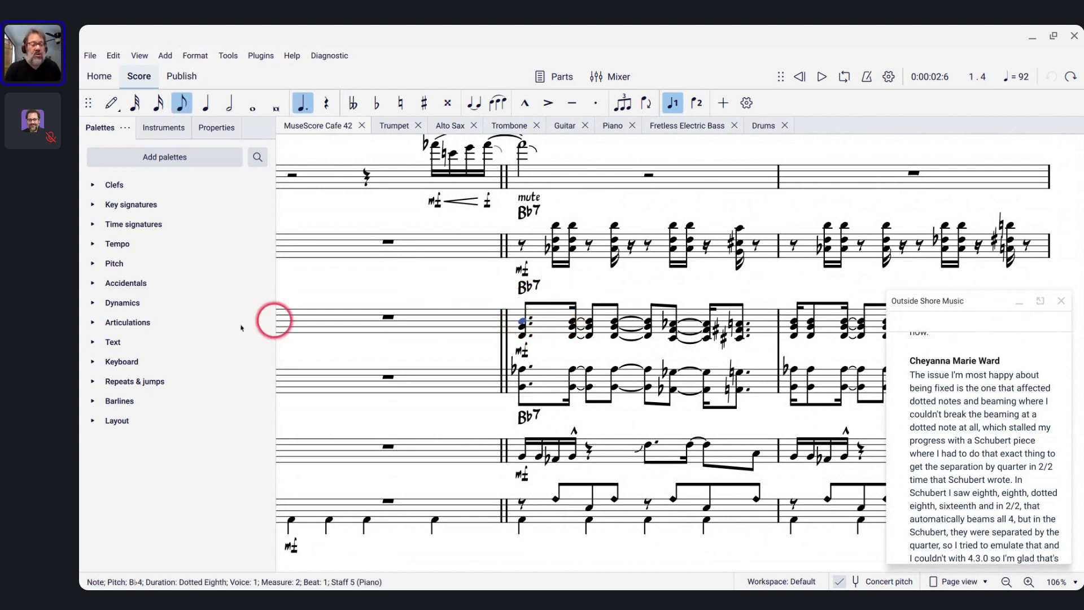
{"action": "left_click", "coordinate": [204, 124]}
{"action": "scroll", "coordinate": [214, 314], "scroll_direction": "down", "scroll_amount": 1}
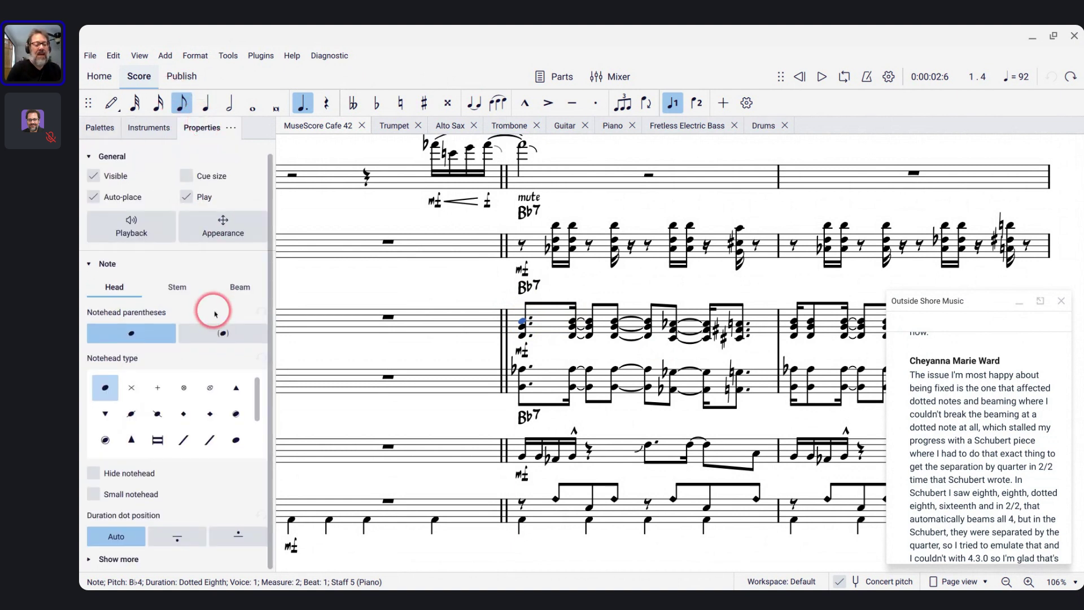
{"action": "scroll", "coordinate": [186, 445], "scroll_direction": "down", "scroll_amount": 3}
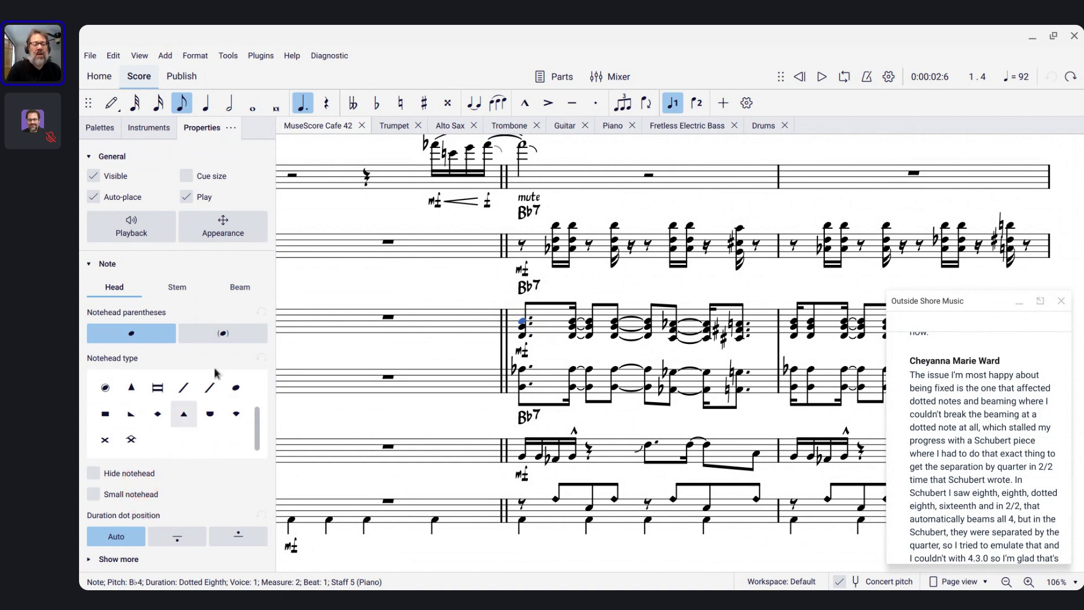
{"action": "left_click", "coordinate": [240, 290]}
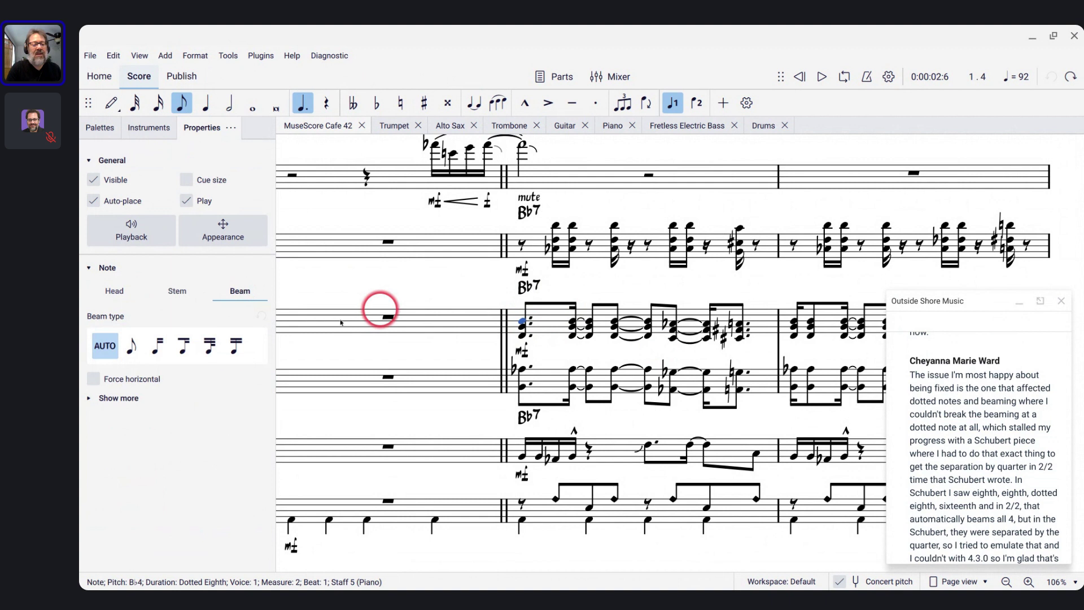
{"action": "left_click", "coordinate": [156, 353]}
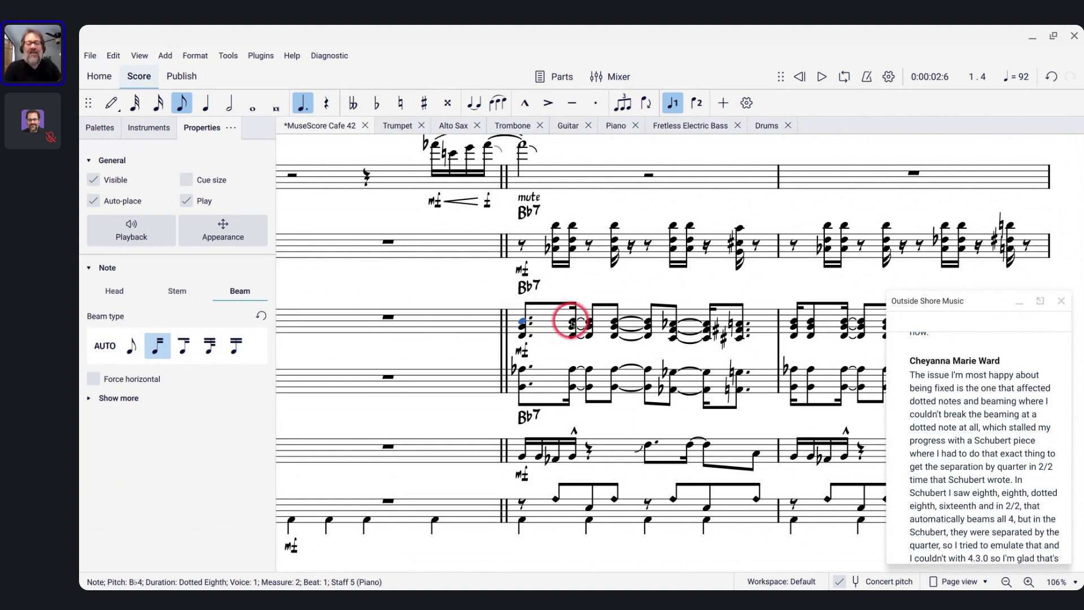
{"action": "left_click", "coordinate": [573, 320]}
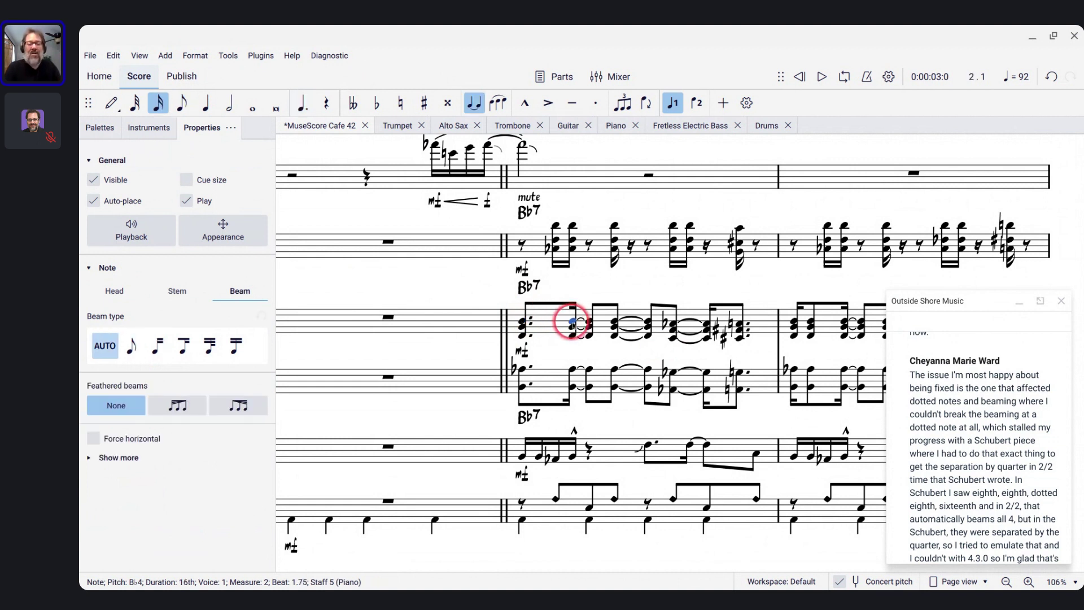
{"action": "left_click", "coordinate": [157, 346]}
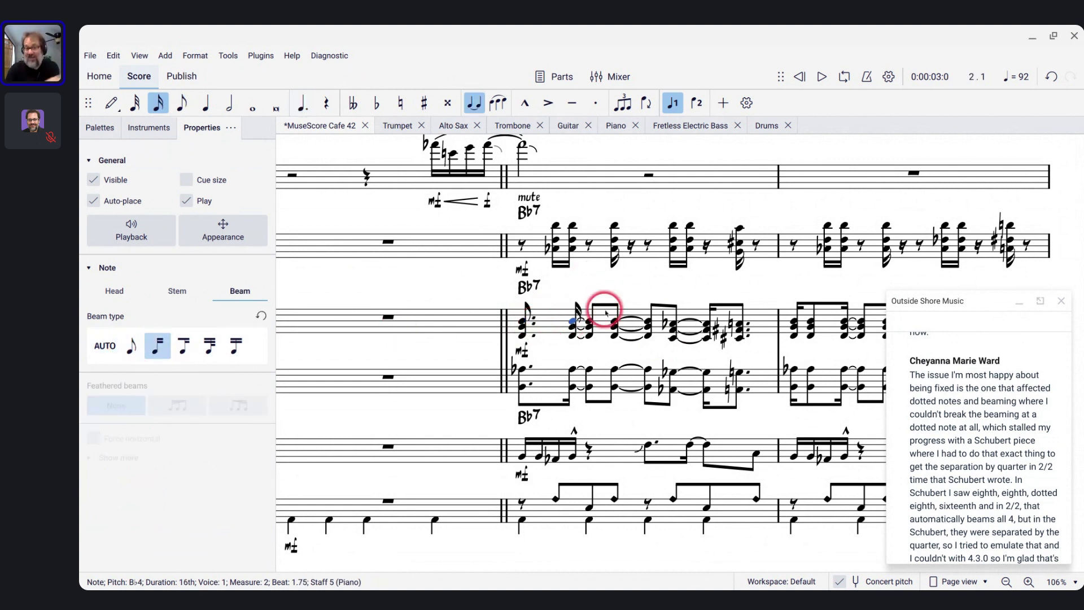
- Undo both beam type changes and reselect the dotted eighth note on beat 1 of measure 2 in the upper Piano staff
{"action": "key", "text": "ctrl+z"}
{"action": "key", "text": "ctrl+z"}
{"action": "key", "text": "ctrl+z"}
{"action": "key", "text": "ctrl+z"}
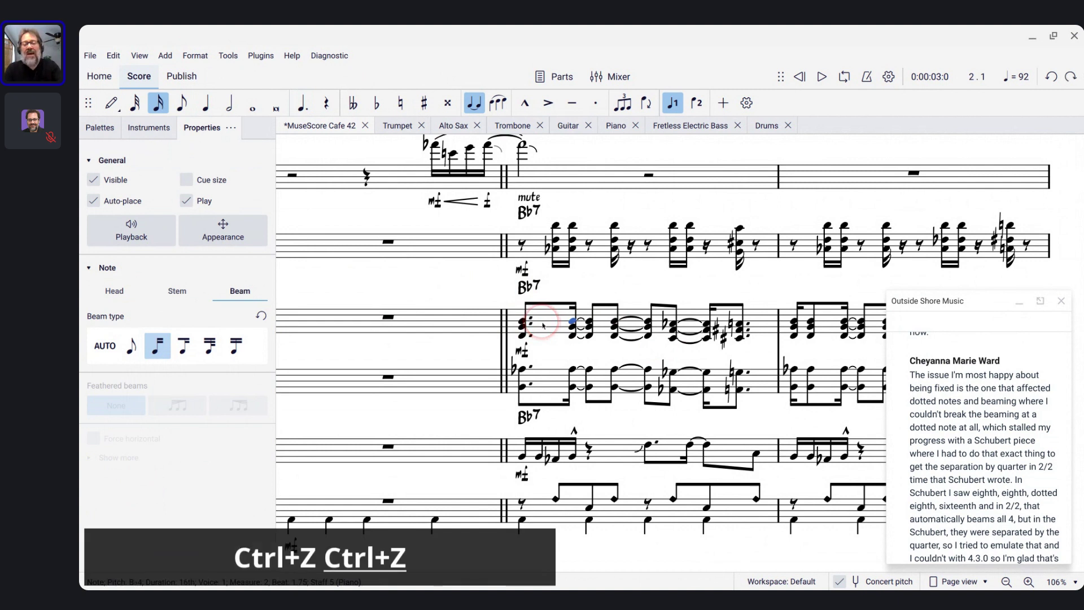
{"action": "left_click", "coordinate": [520, 323]}
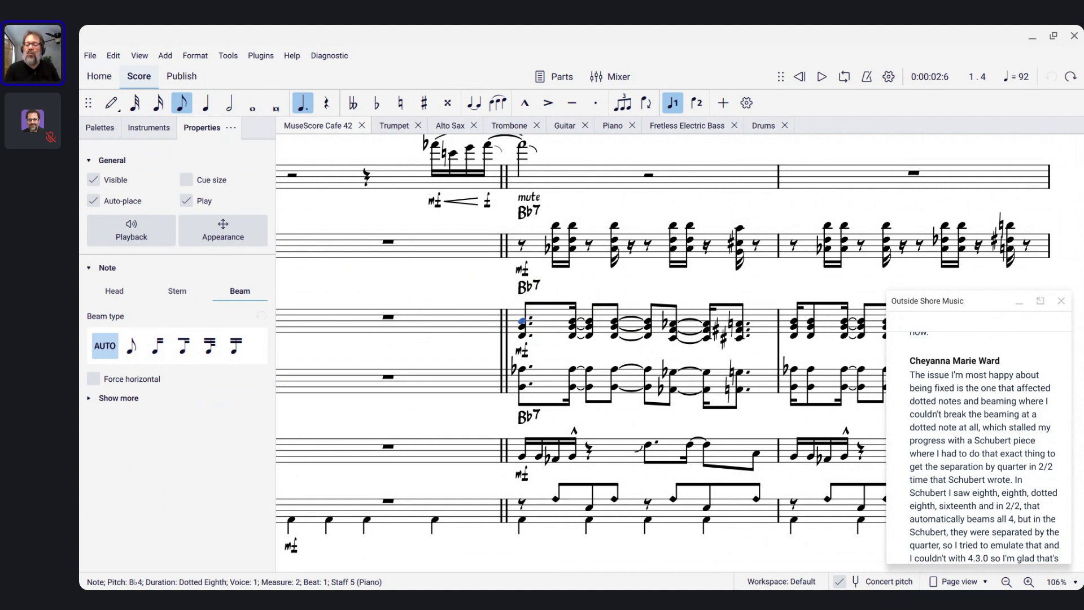
- Read the newer chat messages, including the posted screenshot of the About MuseScore Studio window
{"action": "scroll", "coordinate": [950, 463], "scroll_direction": "down", "scroll_amount": 5}
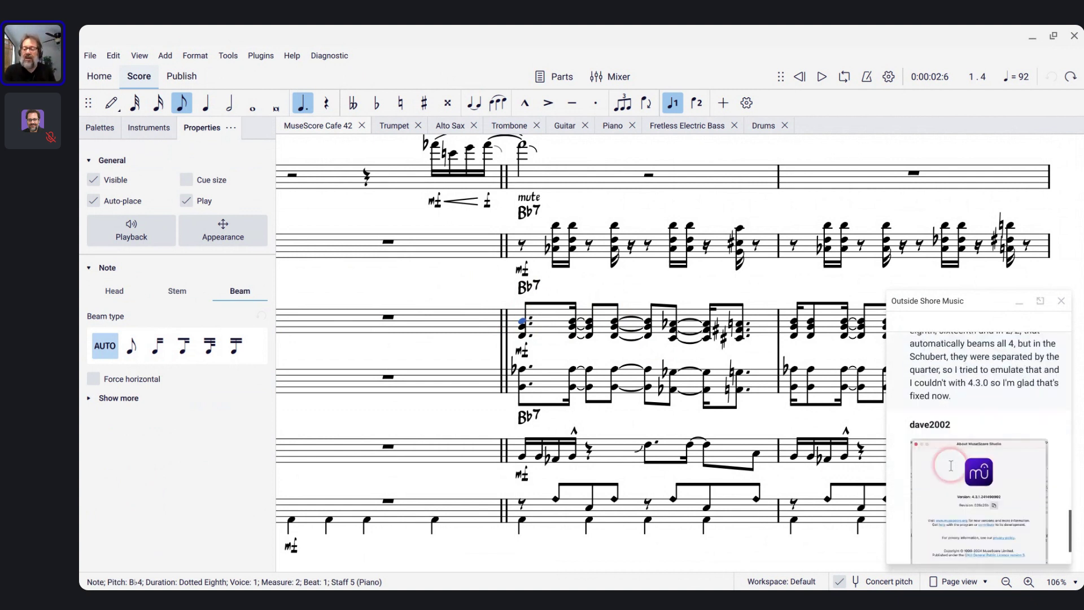
{"action": "scroll", "coordinate": [951, 466], "scroll_direction": "down", "scroll_amount": 2}
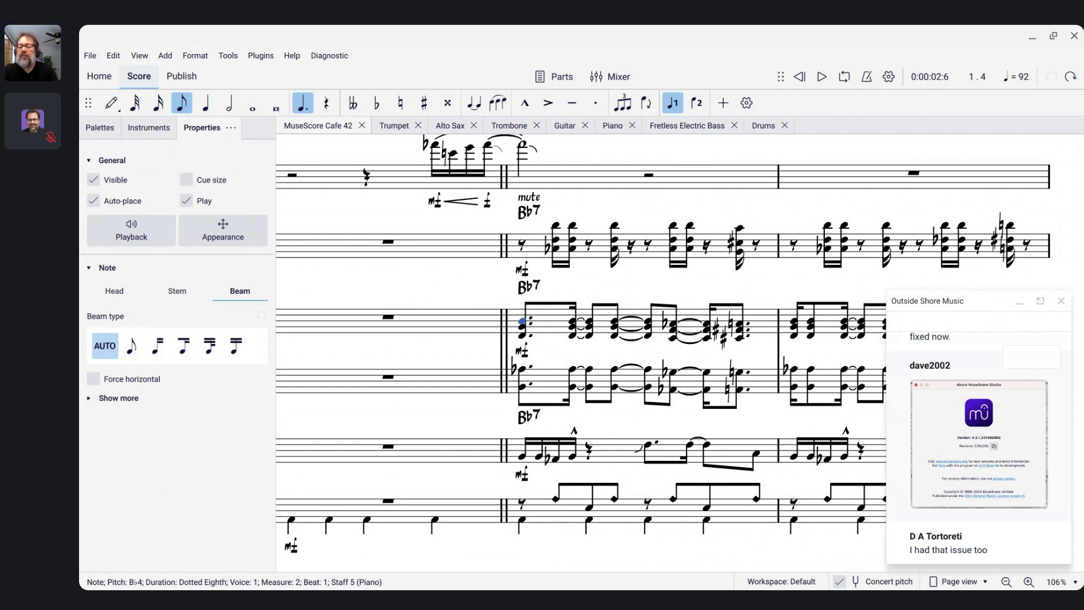
{"action": "scroll", "coordinate": [943, 375], "scroll_direction": "up", "scroll_amount": 3}
{"action": "scroll", "coordinate": [943, 377], "scroll_direction": "down", "scroll_amount": 3}
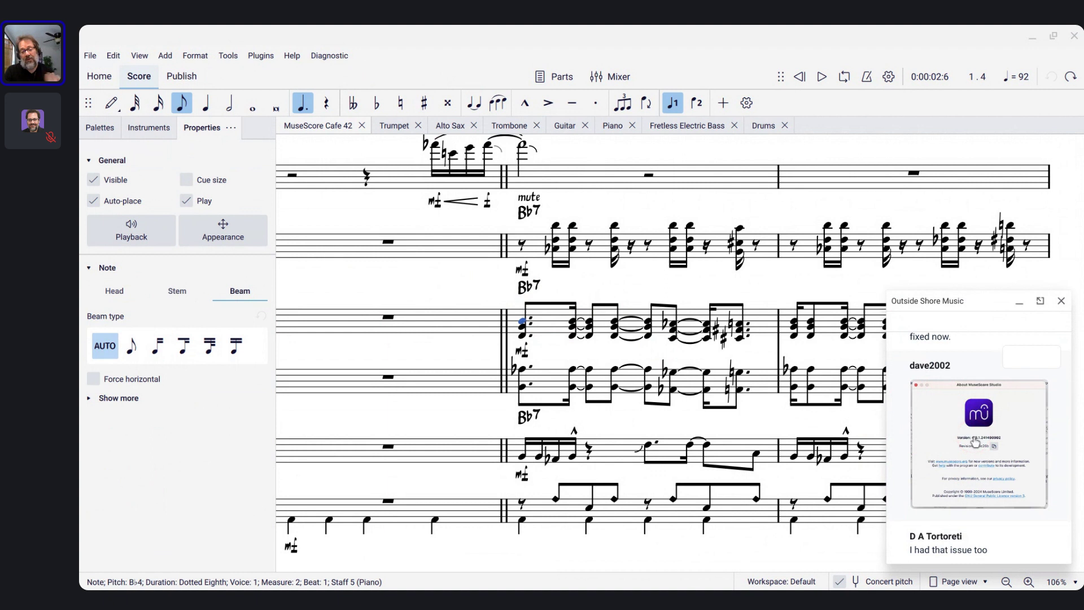
- Clear the note selection and look through the score down to the Vamp section
{"action": "left_click", "coordinate": [767, 359]}
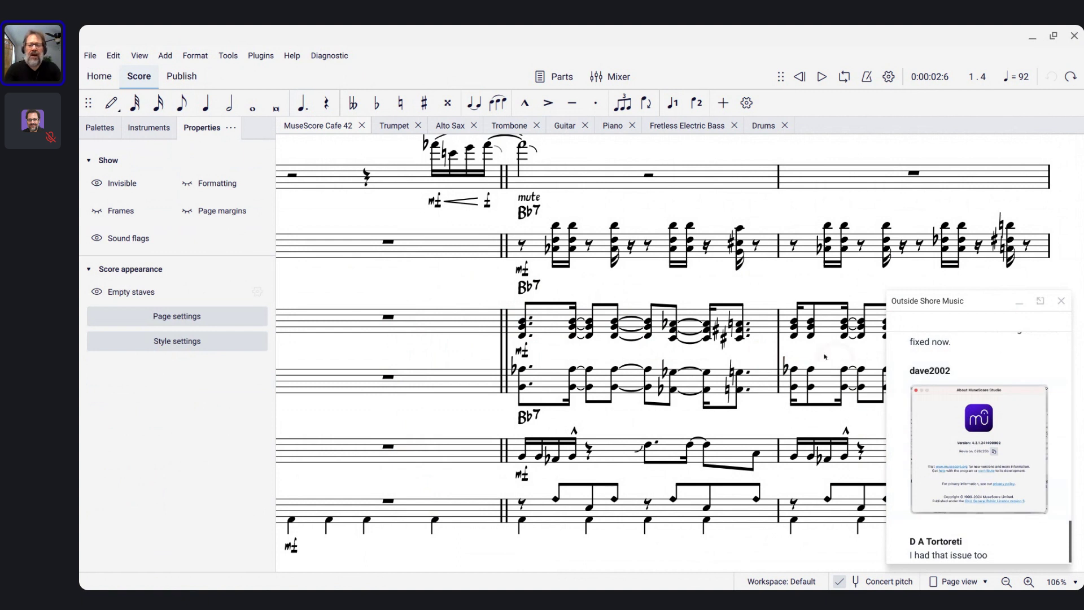
{"action": "scroll", "coordinate": [703, 346], "scroll_direction": "down", "scroll_amount": 5}
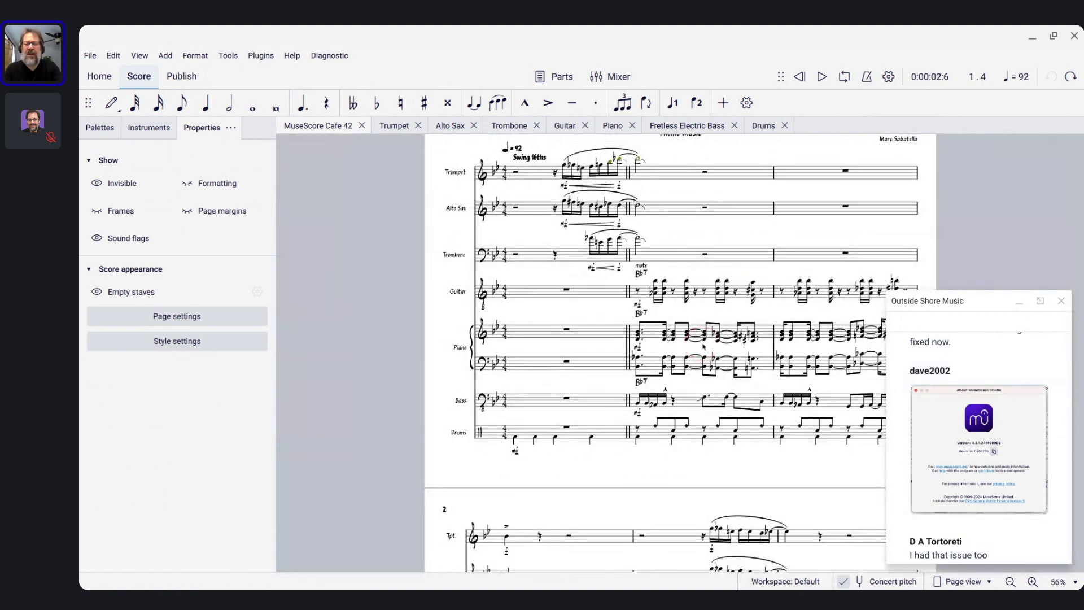
{"action": "scroll", "coordinate": [671, 353], "scroll_direction": "down", "scroll_amount": 15}
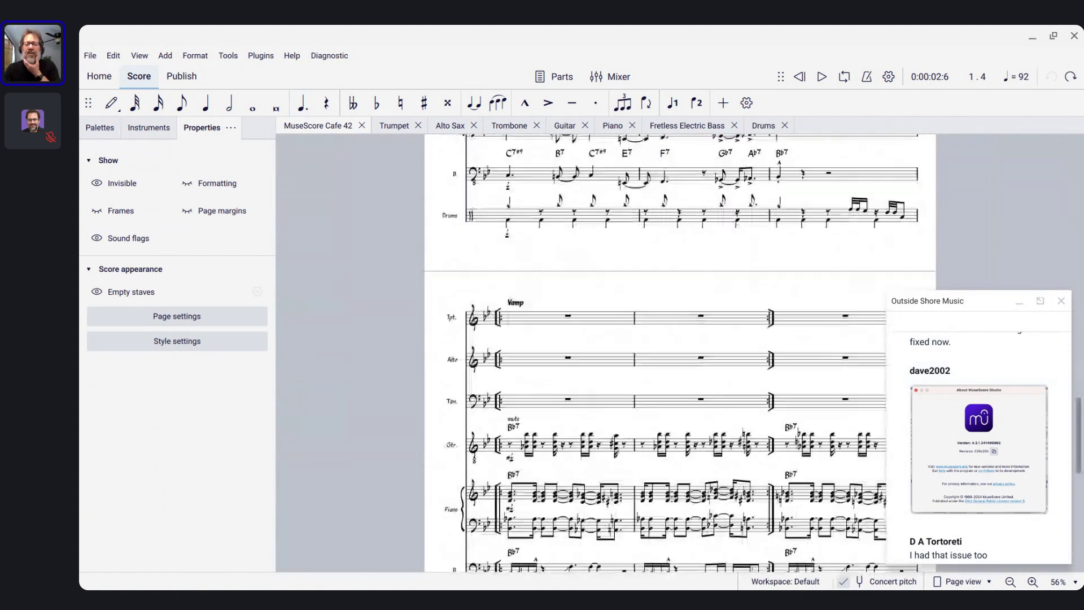
{"action": "scroll", "coordinate": [672, 353], "scroll_direction": "up", "scroll_amount": 1}
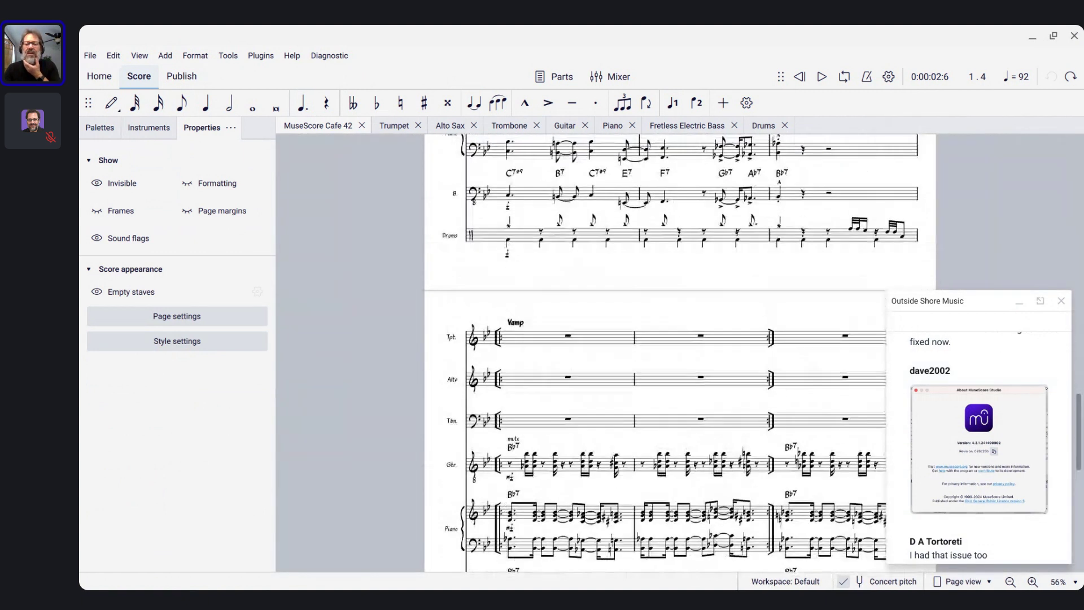
- Select measures 12 to 15 across all staves, turn on loop playback for them, and play the start of the passage
{"action": "left_click", "coordinate": [791, 243]}
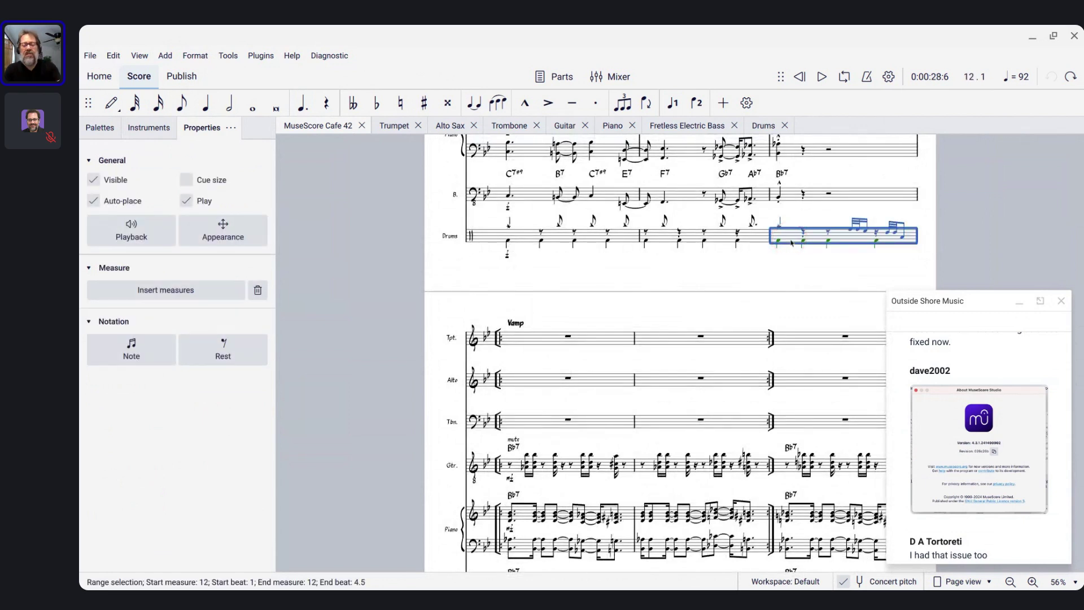
{"action": "left_click", "coordinate": [778, 334], "text": "shift"}
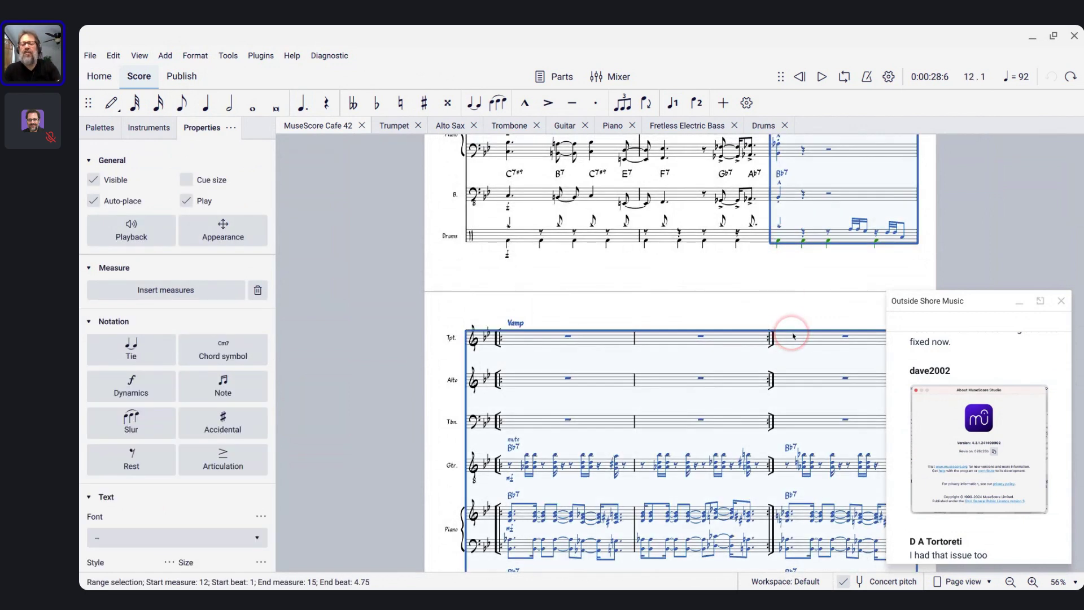
{"action": "scroll", "coordinate": [777, 332], "scroll_direction": "down", "scroll_amount": 3}
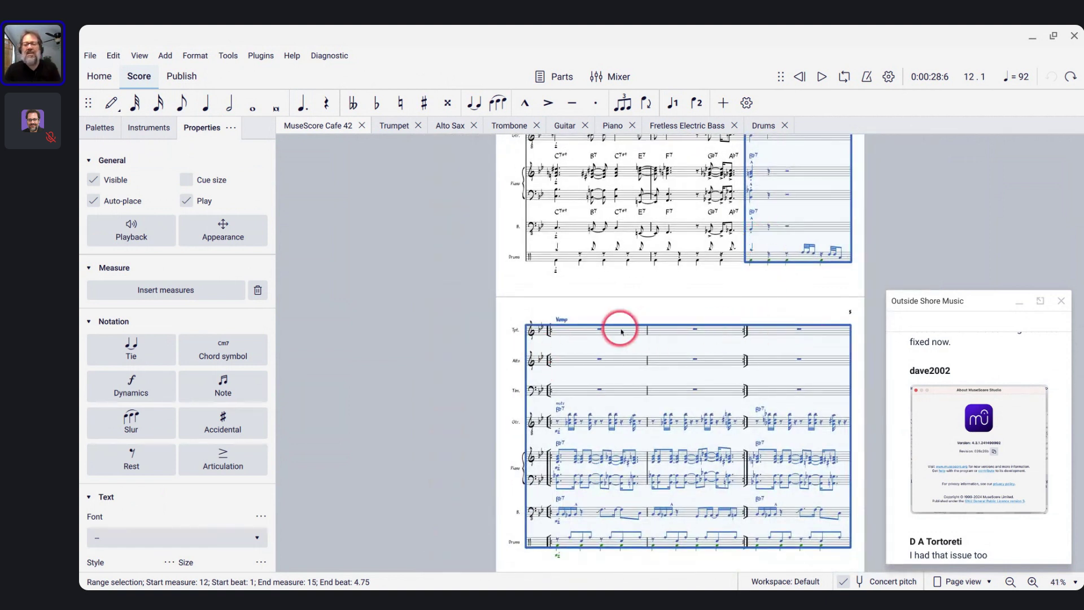
{"action": "left_click", "coordinate": [846, 81]}
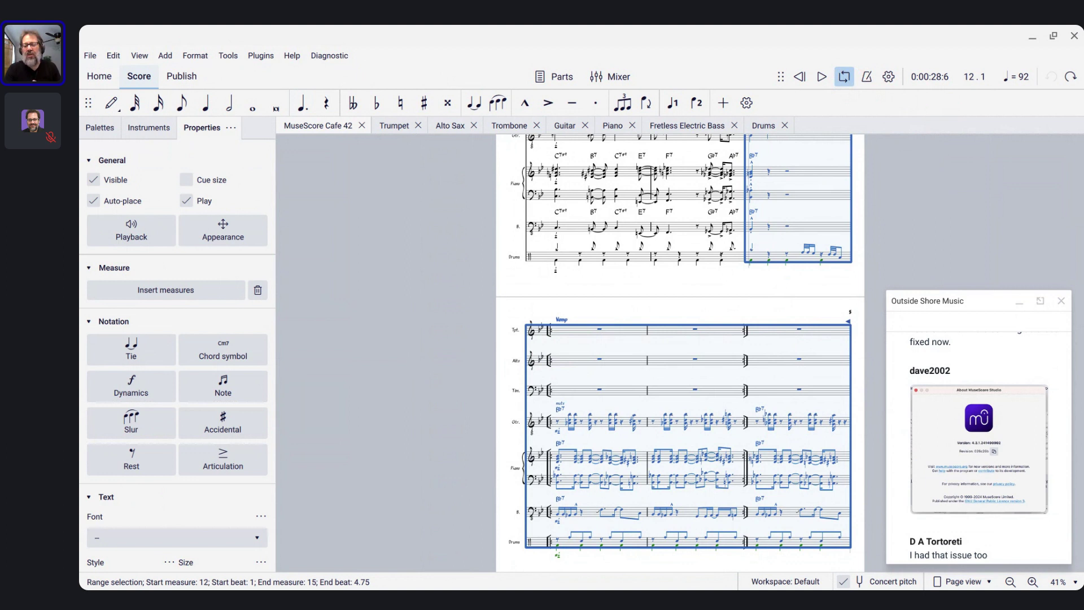
{"action": "key", "text": "space"}
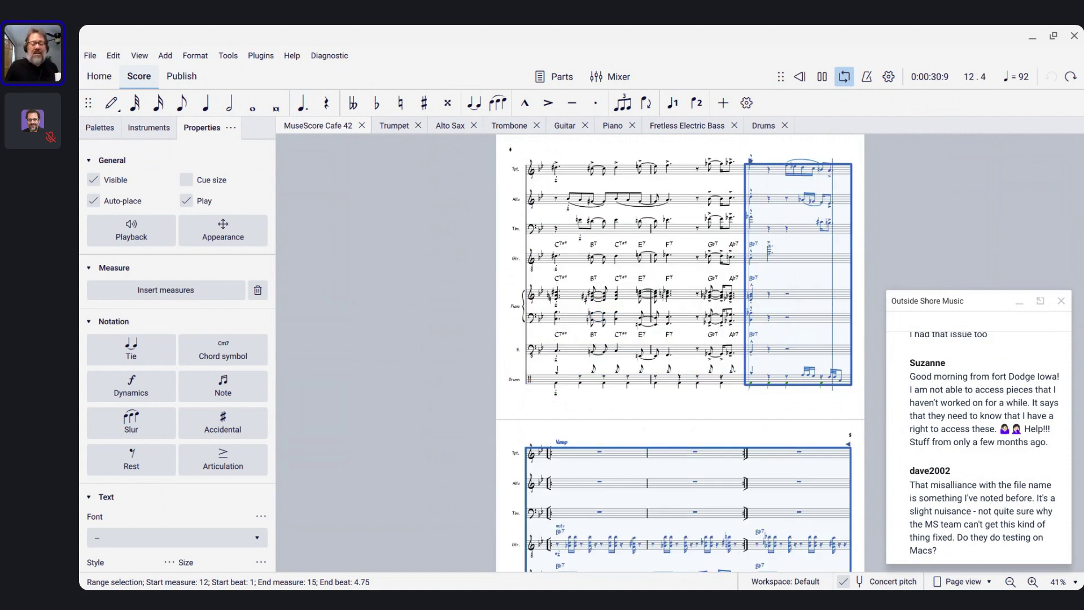
{"action": "key", "text": "space"}
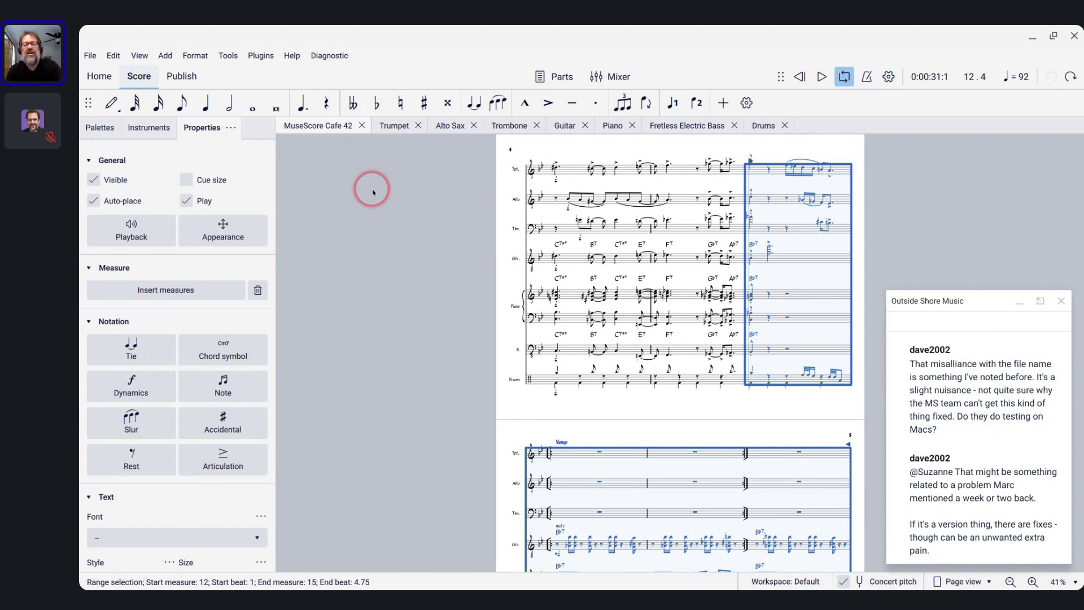
- Enlarge the score view and read the chat question about older pieces that cannot be accessed
{"action": "key", "text": "ctrl+plus"}
{"action": "key", "text": "ctrl+plus"}
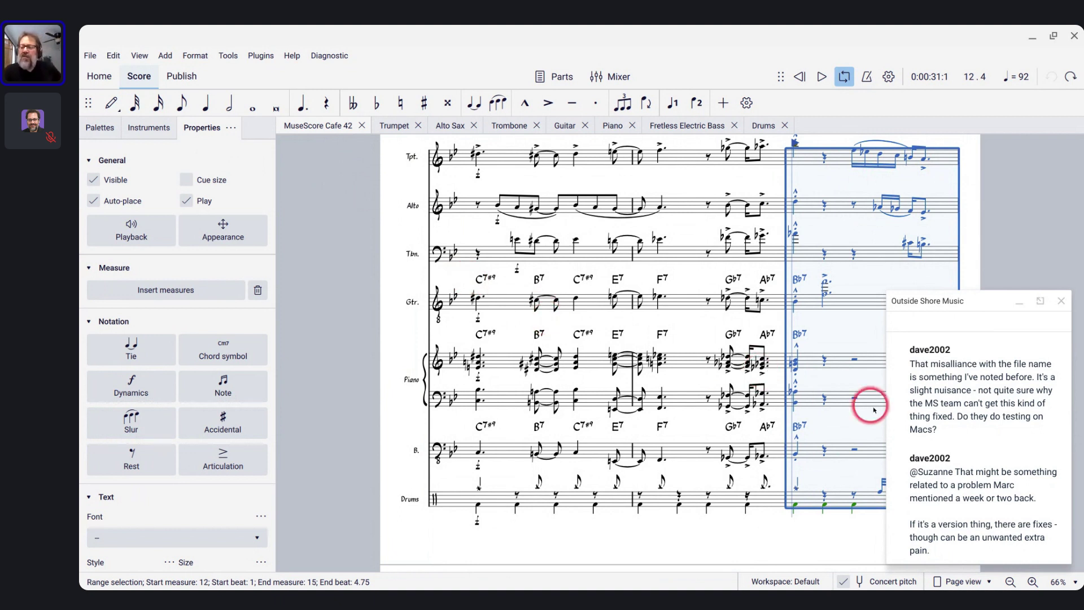
{"action": "scroll", "coordinate": [967, 411], "scroll_direction": "up", "scroll_amount": 3}
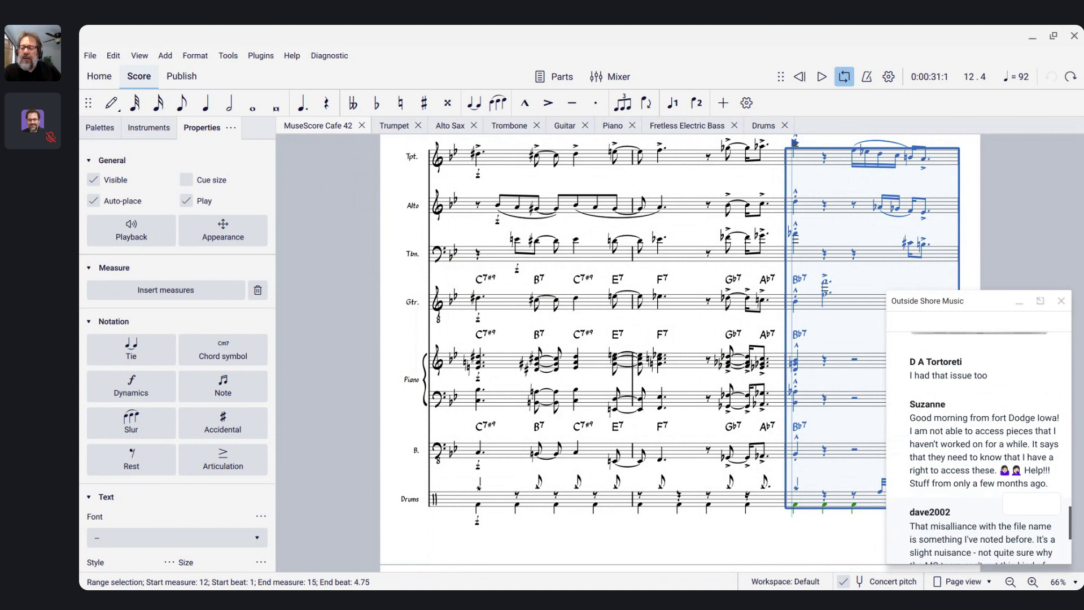
{"action": "scroll", "coordinate": [946, 422], "scroll_direction": "down", "scroll_amount": 1}
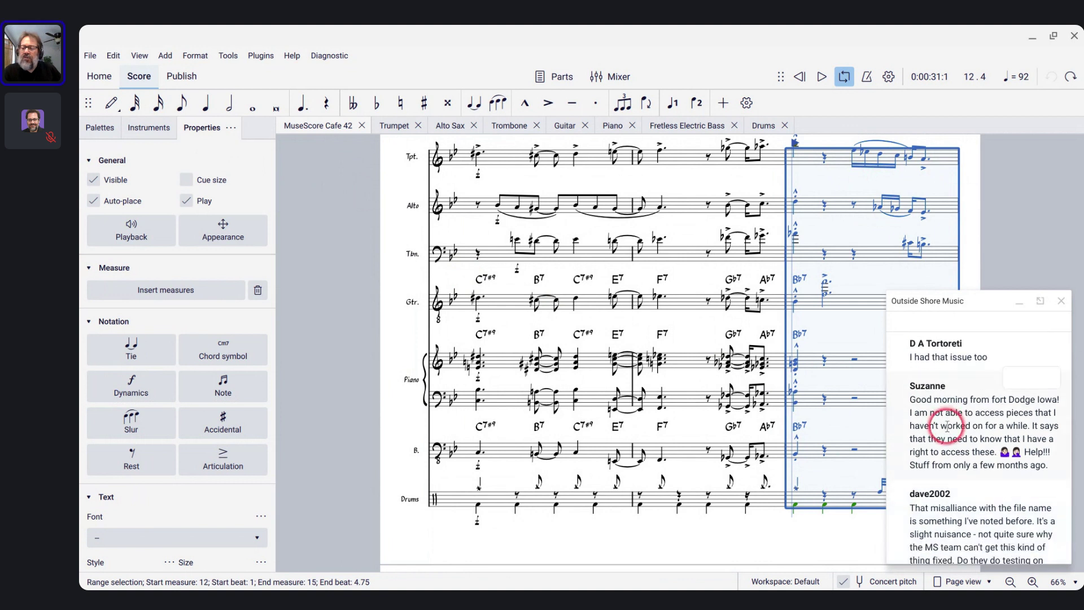
{"action": "scroll", "coordinate": [943, 417], "scroll_direction": "down", "scroll_amount": 1}
{"action": "left_click", "coordinate": [909, 369]}
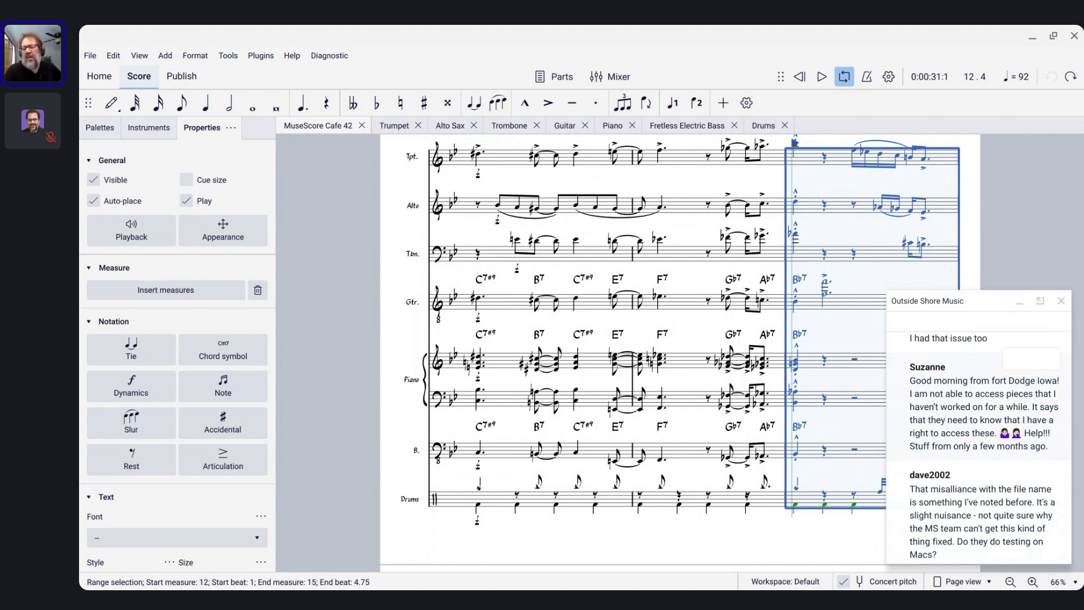
{"action": "scroll", "coordinate": [944, 386], "scroll_direction": "down", "scroll_amount": 1}
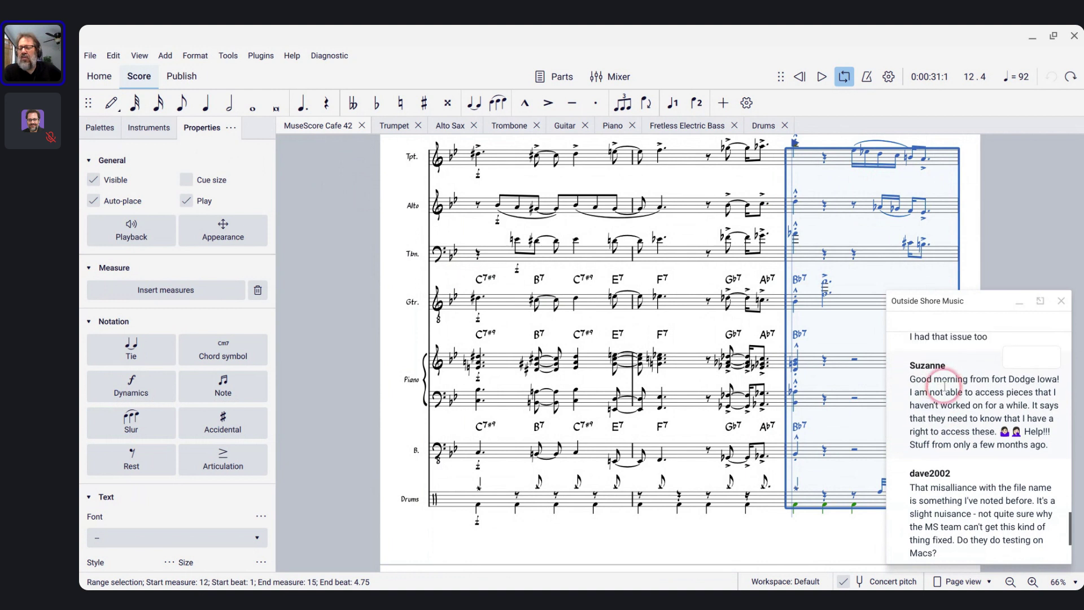
{"action": "scroll", "coordinate": [944, 385], "scroll_direction": "up", "scroll_amount": 1}
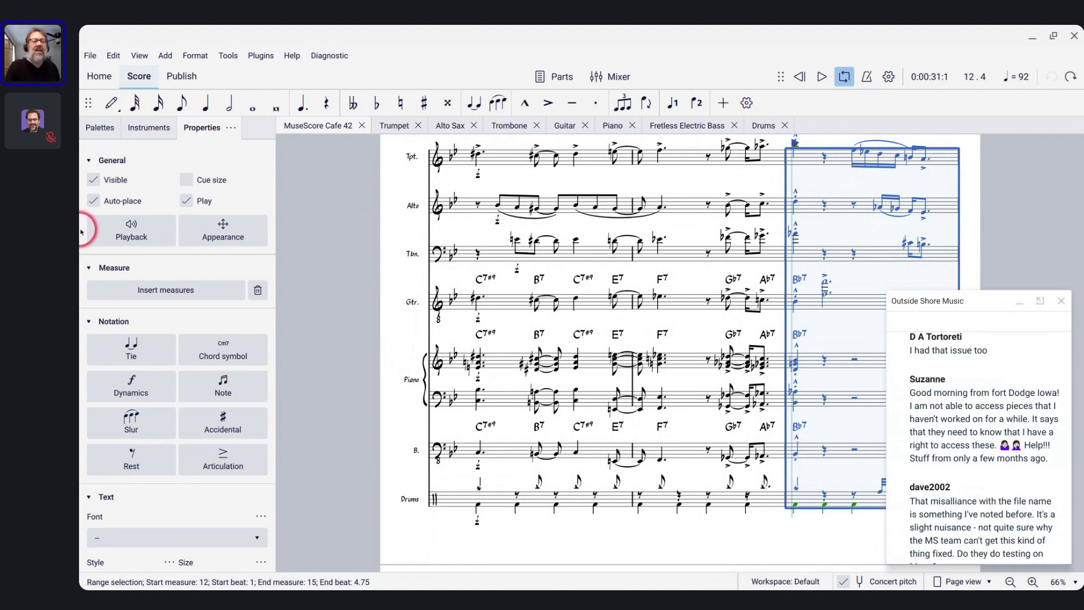
- Bring up the Save as dialog for the MuseScore Cafe 42 score and close it without saving
{"action": "left_click", "coordinate": [90, 56]}
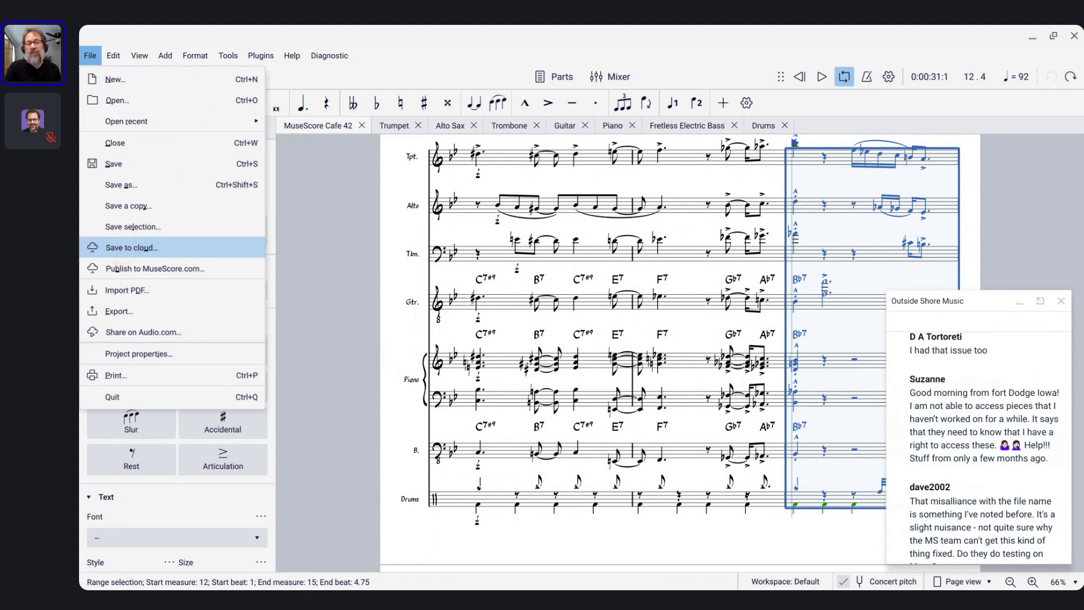
{"action": "left_click", "coordinate": [118, 185]}
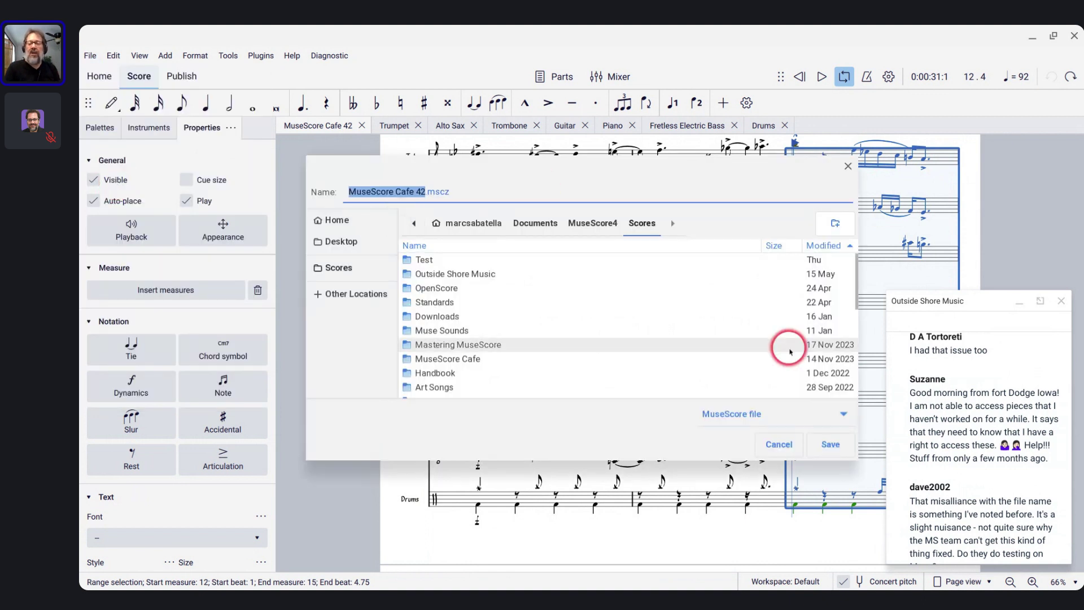
{"action": "left_click", "coordinate": [774, 445]}
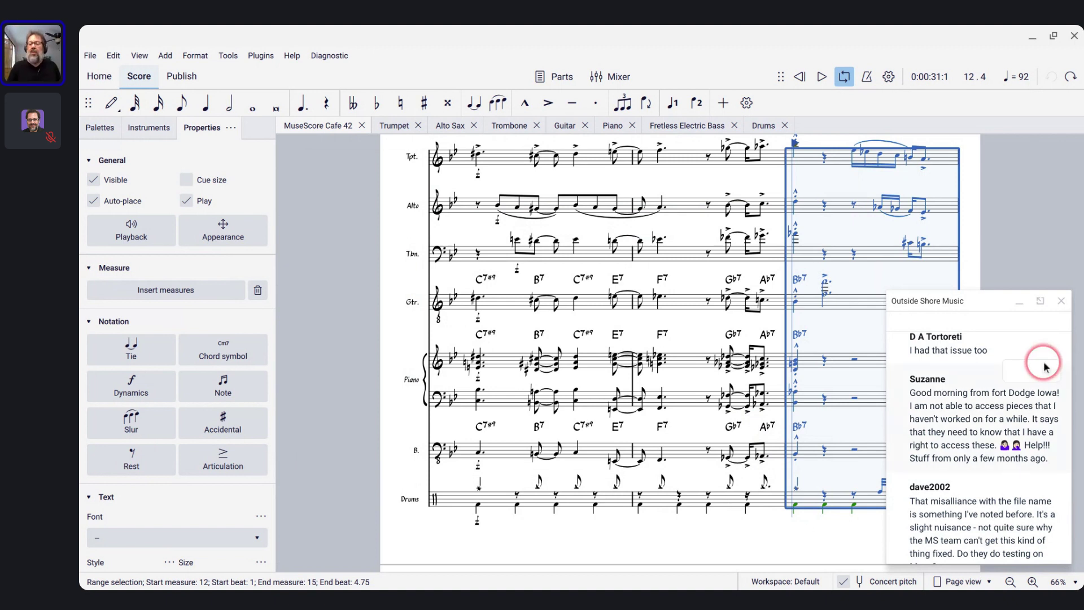
- Read the newer chat replies about opening locally saved files and version number problems
{"action": "scroll", "coordinate": [937, 480], "scroll_direction": "down", "scroll_amount": 3}
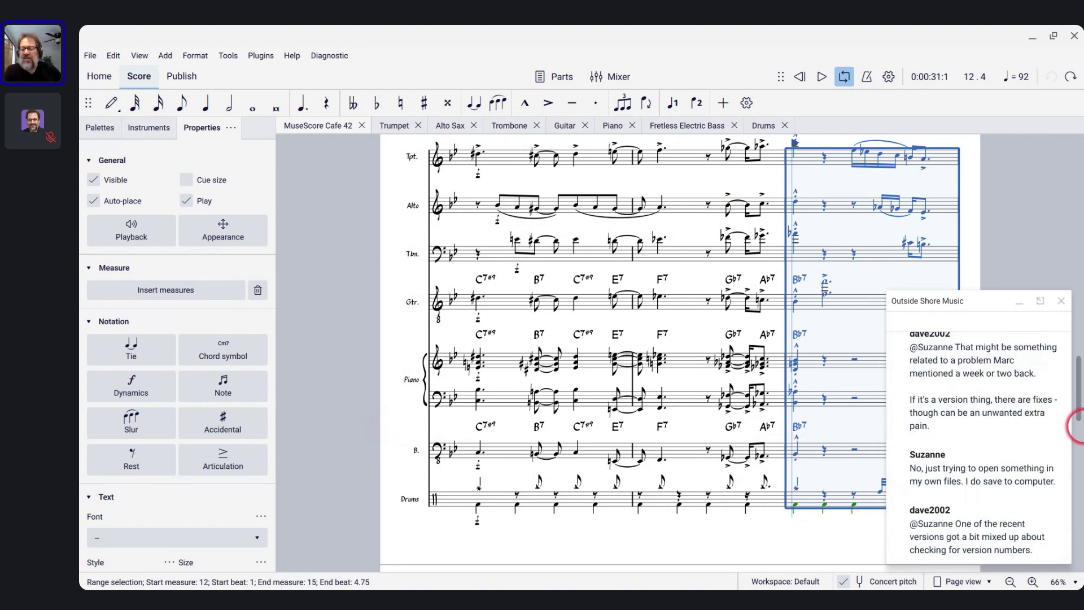
{"action": "left_click", "coordinate": [944, 472]}
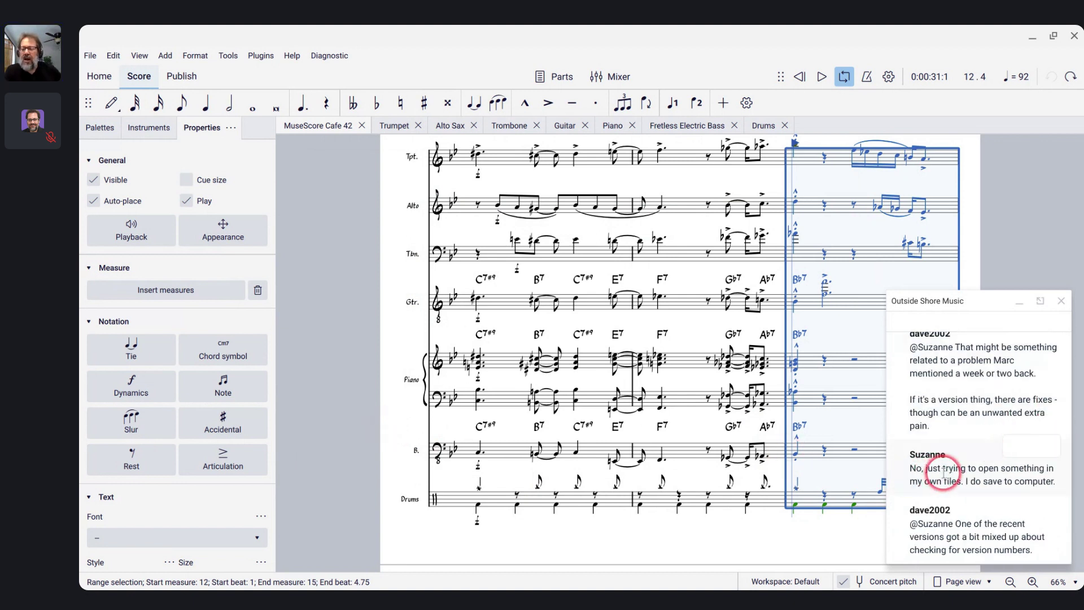
{"action": "left_click", "coordinate": [946, 534]}
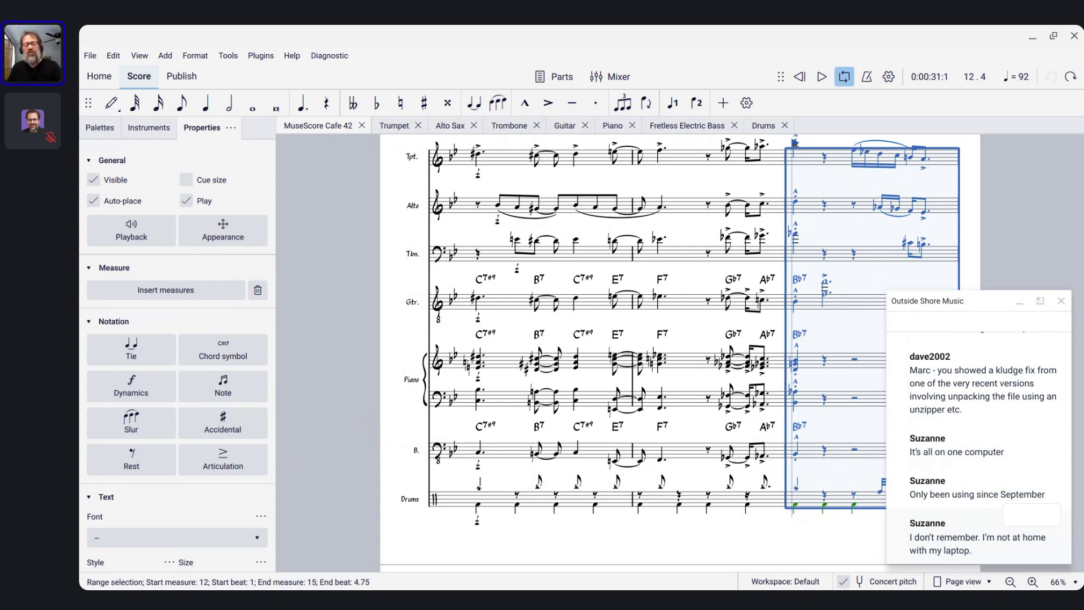
- Switch to the Outside Shore Music community window and look over the MuseScore Café event page
{"action": "key", "text": "alt"}
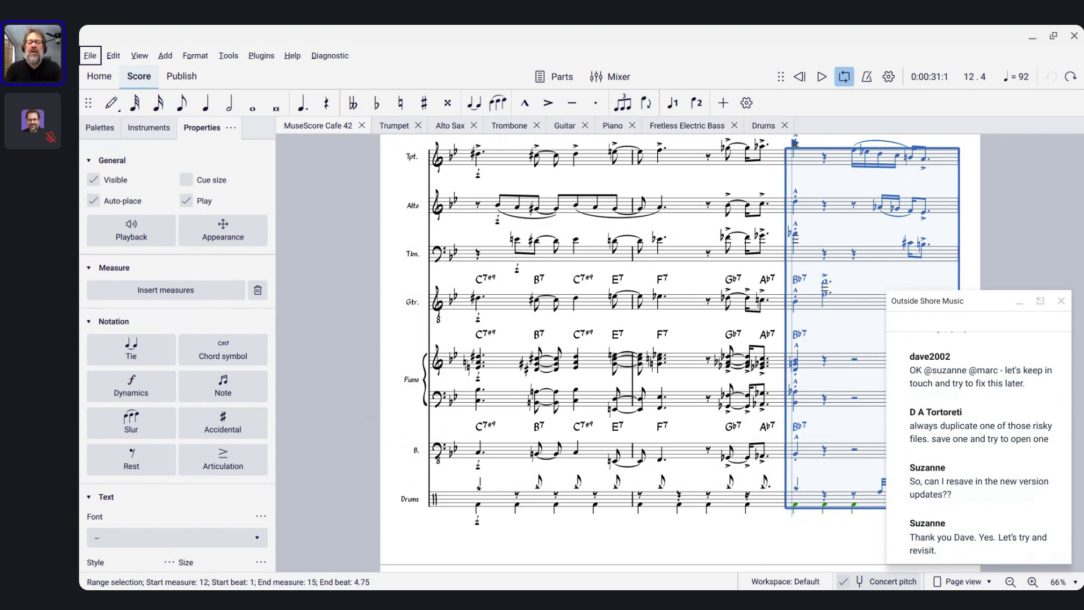
{"action": "key", "text": "alt+Tab"}
{"action": "key", "text": "alt+Tab"}
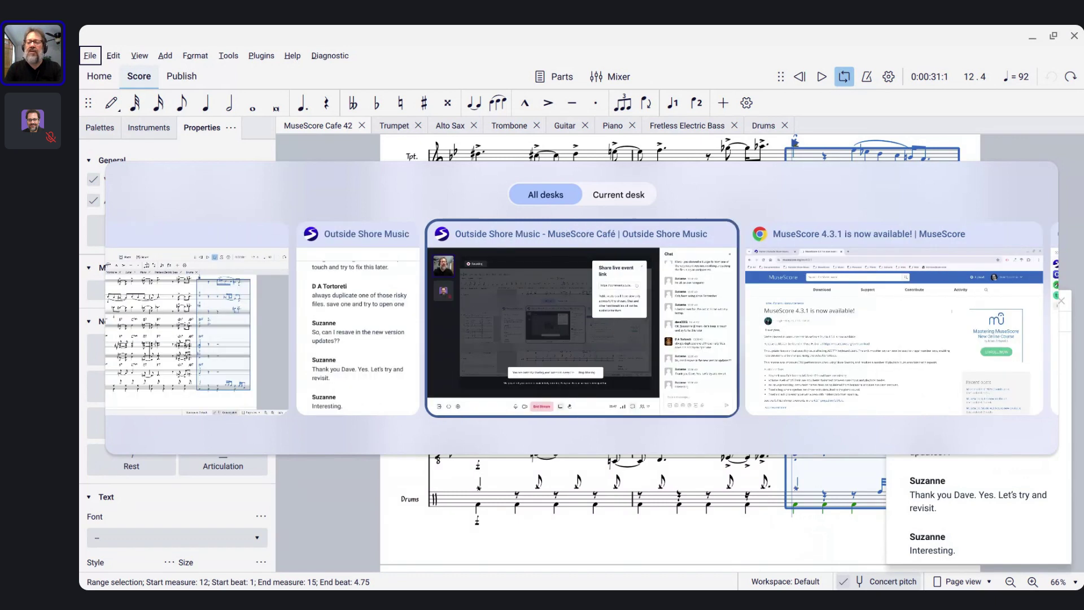
{"action": "key", "text": "alt+Tab"}
{"action": "key", "text": "alt+Tab"}
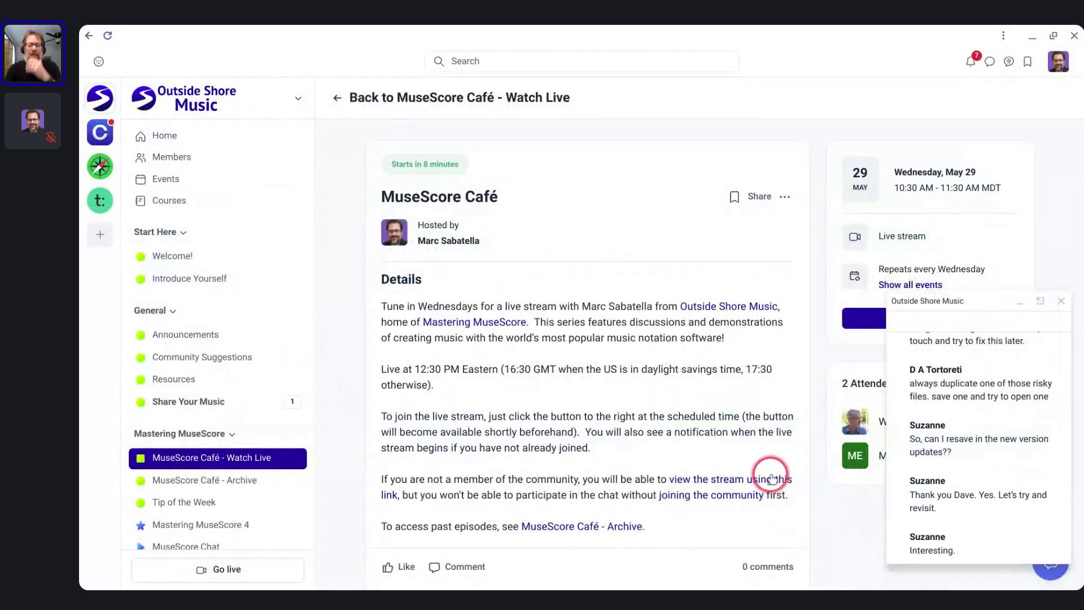
{"action": "scroll", "coordinate": [520, 368], "scroll_direction": "down", "scroll_amount": 2}
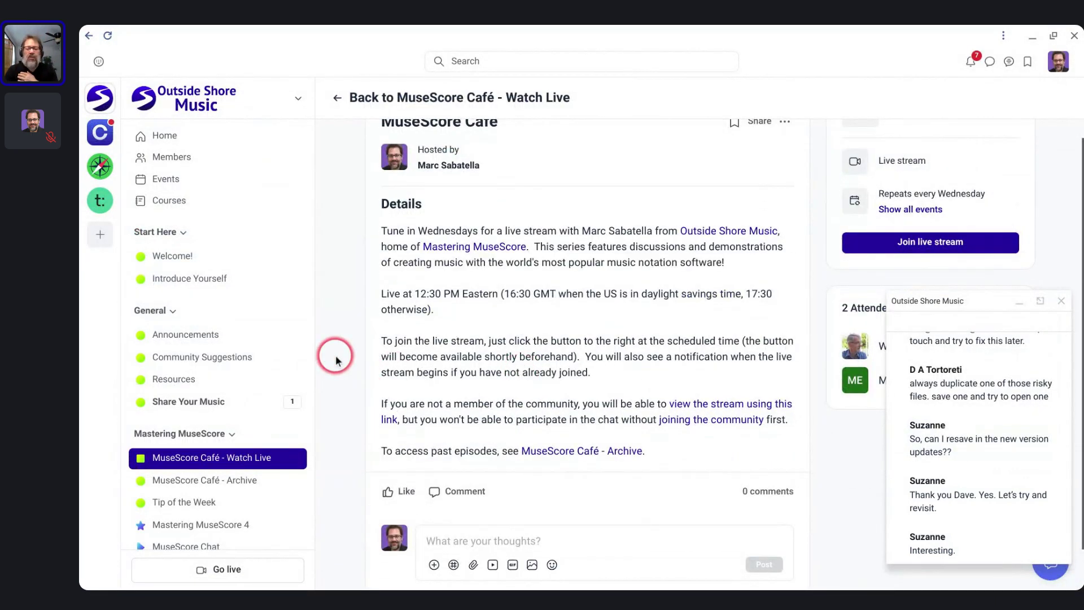
{"action": "scroll", "coordinate": [336, 360], "scroll_direction": "up", "scroll_amount": 2}
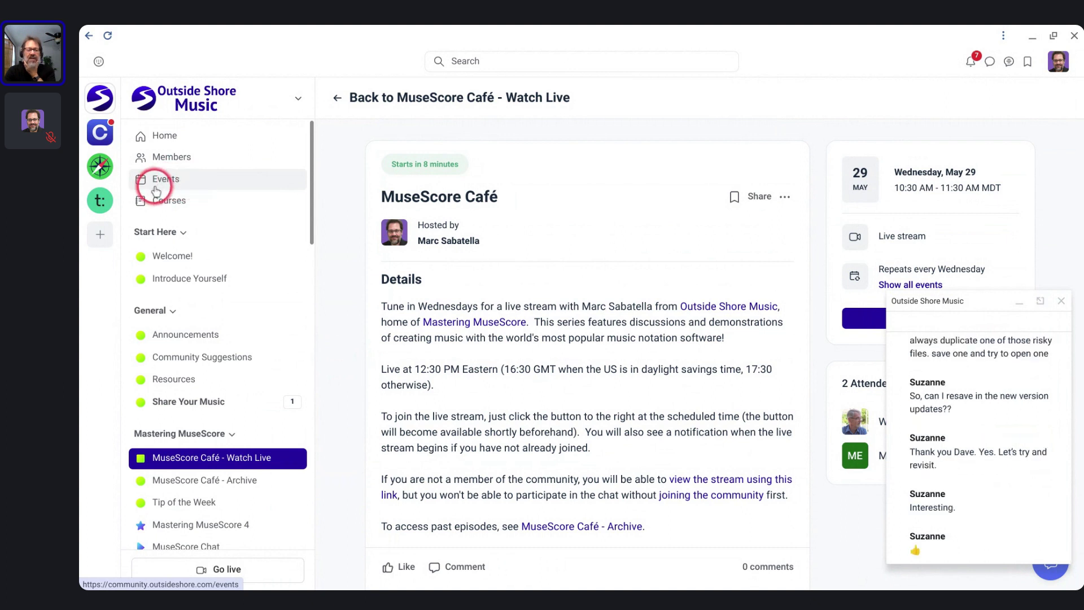
- Show the community's Events calendar and look through the May 2024 sessions
{"action": "left_click", "coordinate": [158, 186]}
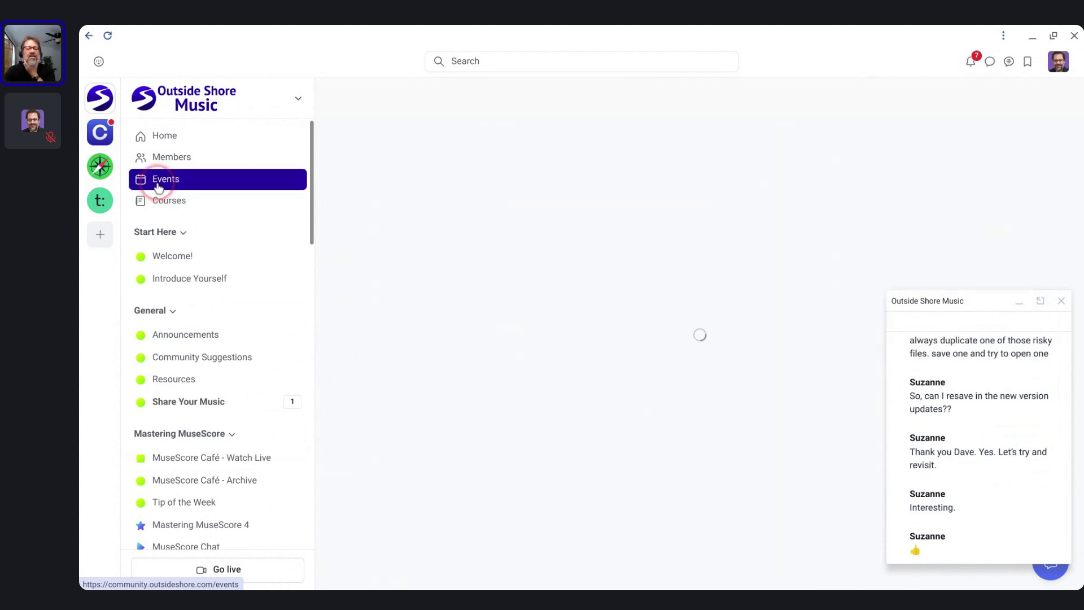
{"action": "left_click", "coordinate": [464, 270]}
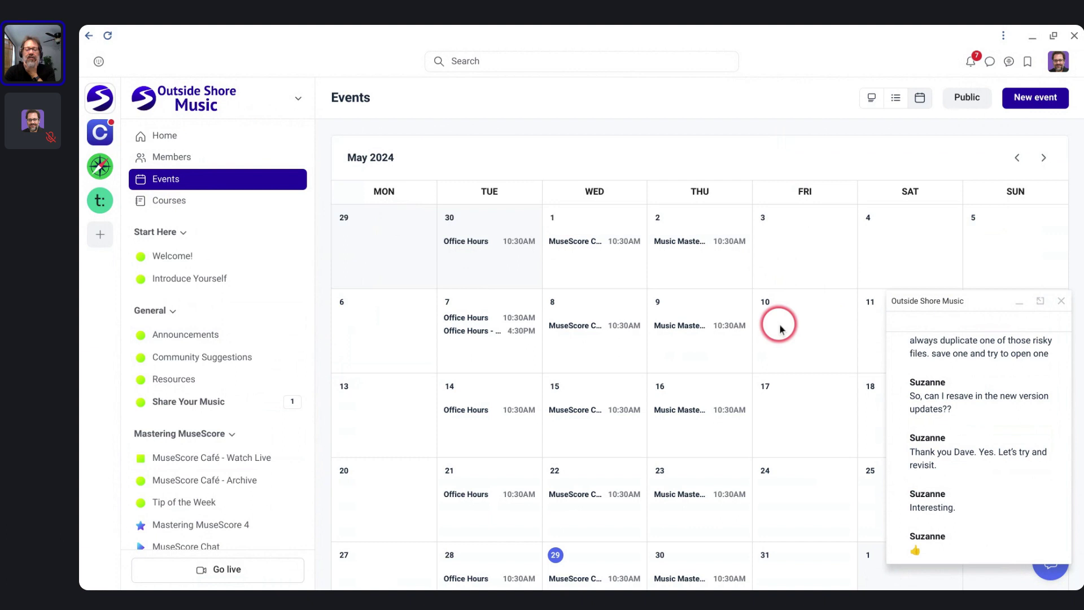
{"action": "scroll", "coordinate": [777, 321], "scroll_direction": "down", "scroll_amount": 1}
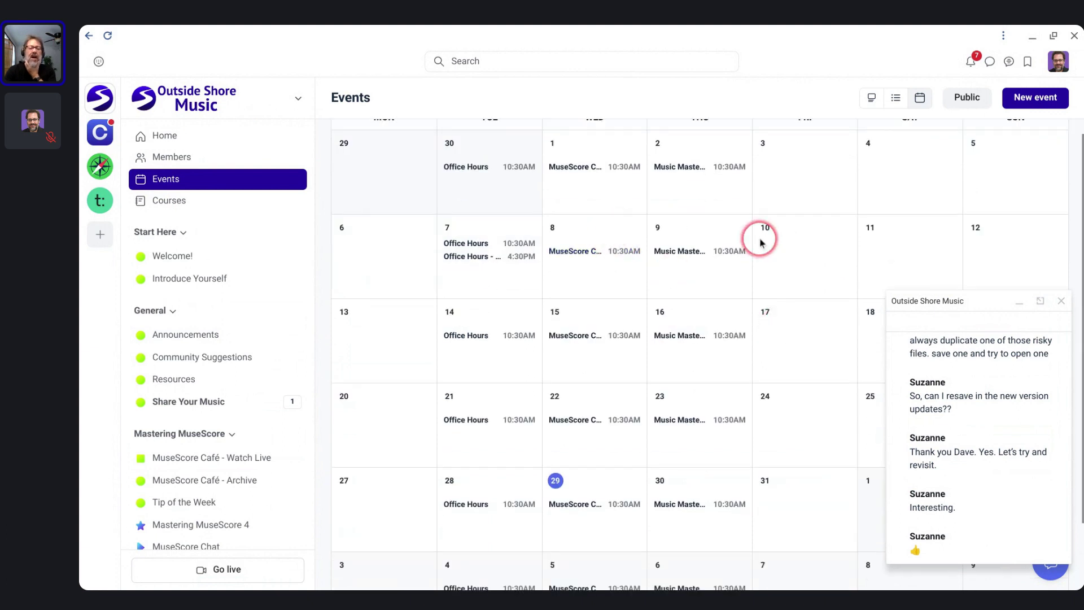
{"action": "scroll", "coordinate": [761, 240], "scroll_direction": "down", "scroll_amount": 1}
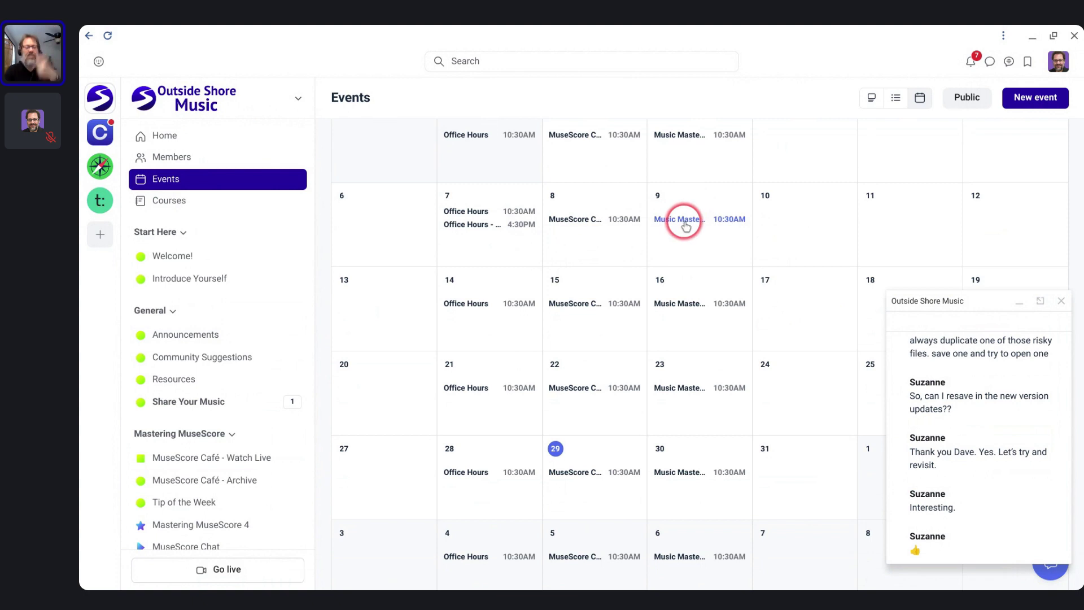
- Open the Tip of the Week space and find the post titled Change version number
{"action": "scroll", "coordinate": [169, 257], "scroll_direction": "down", "scroll_amount": 2}
{"action": "scroll", "coordinate": [161, 263], "scroll_direction": "down", "scroll_amount": 3}
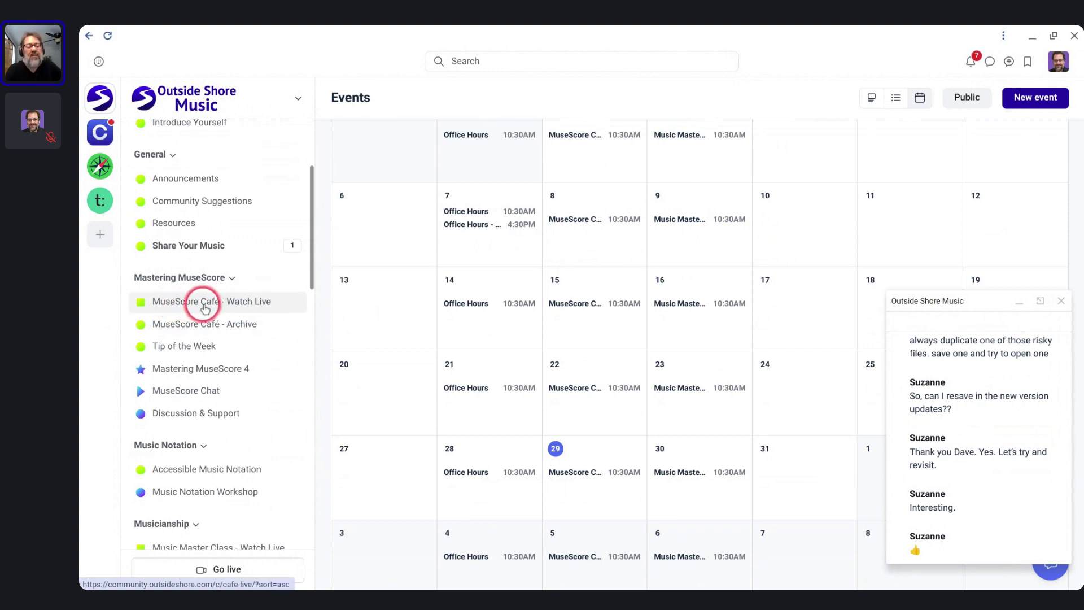
{"action": "left_click", "coordinate": [180, 349]}
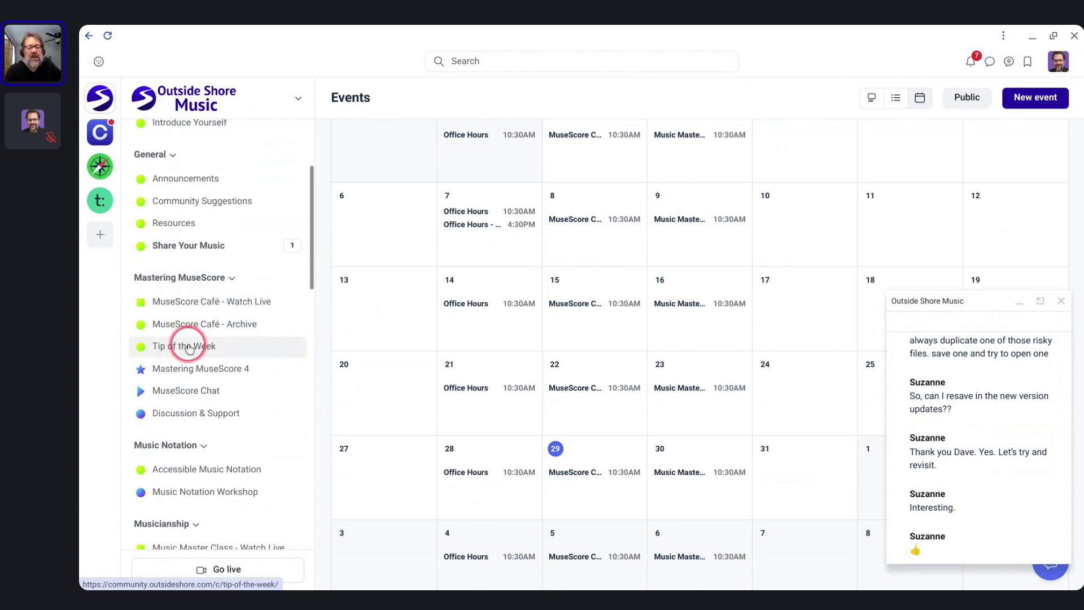
{"action": "left_click", "coordinate": [545, 352]}
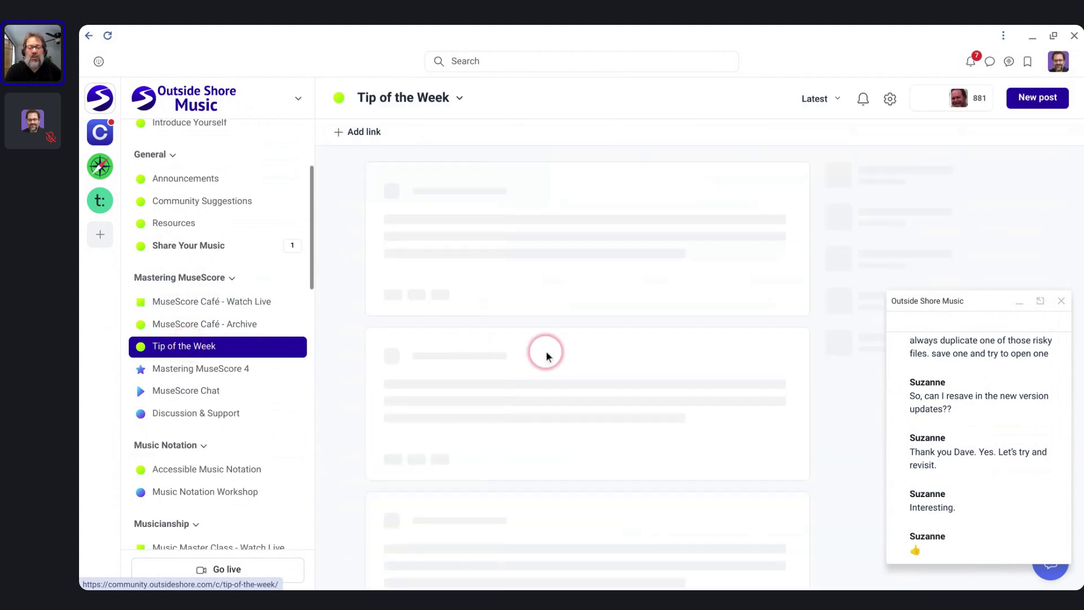
{"action": "scroll", "coordinate": [546, 350], "scroll_direction": "down", "scroll_amount": 7}
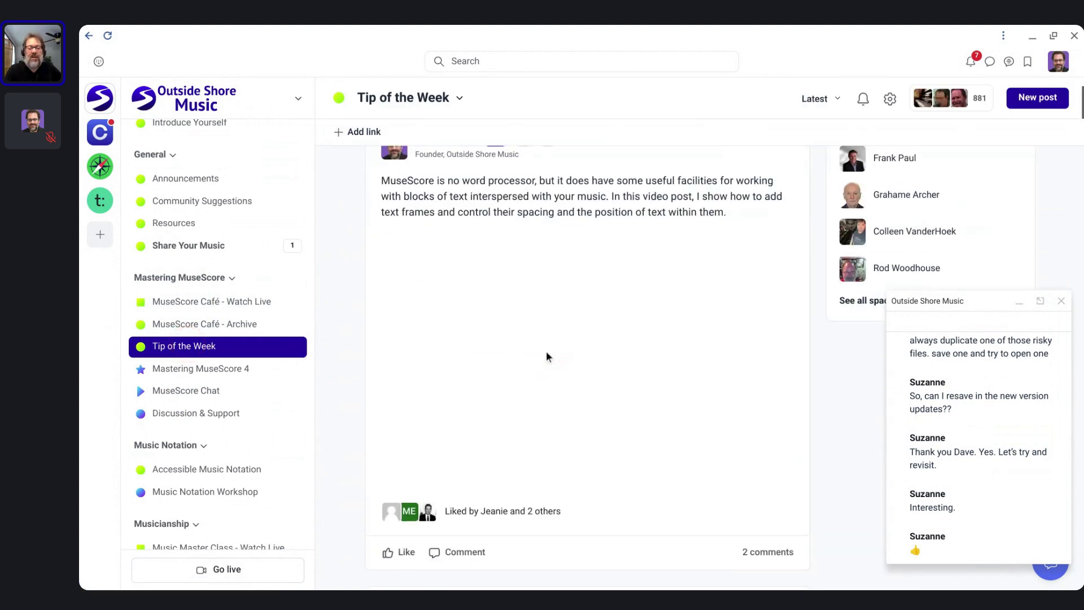
{"action": "left_click", "coordinate": [504, 369]}
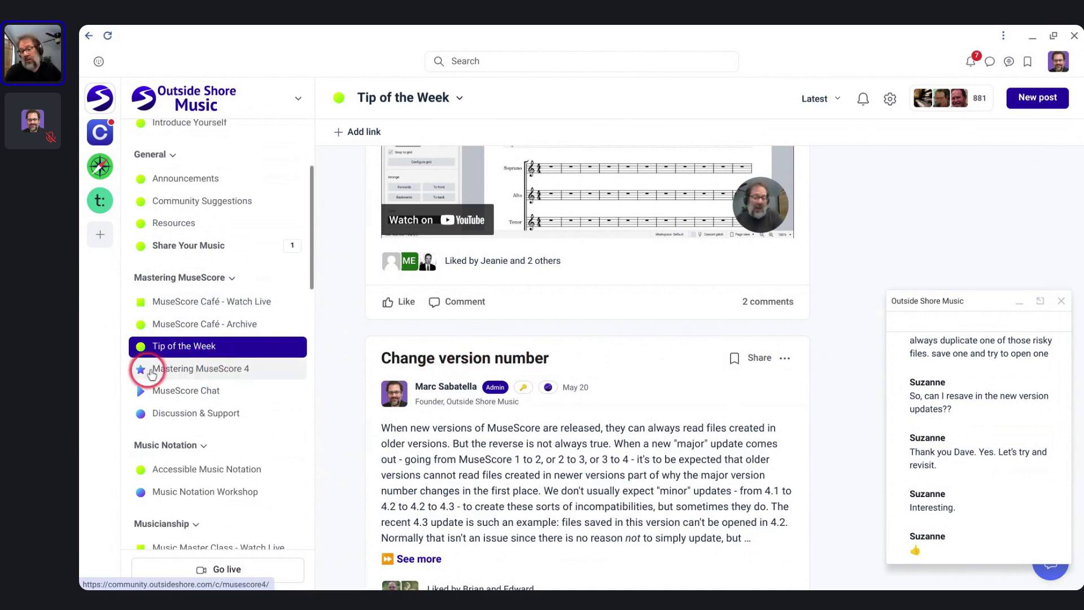
- View the MuseScore Chat space, then open the Discussion & Support space
{"action": "left_click", "coordinate": [166, 388]}
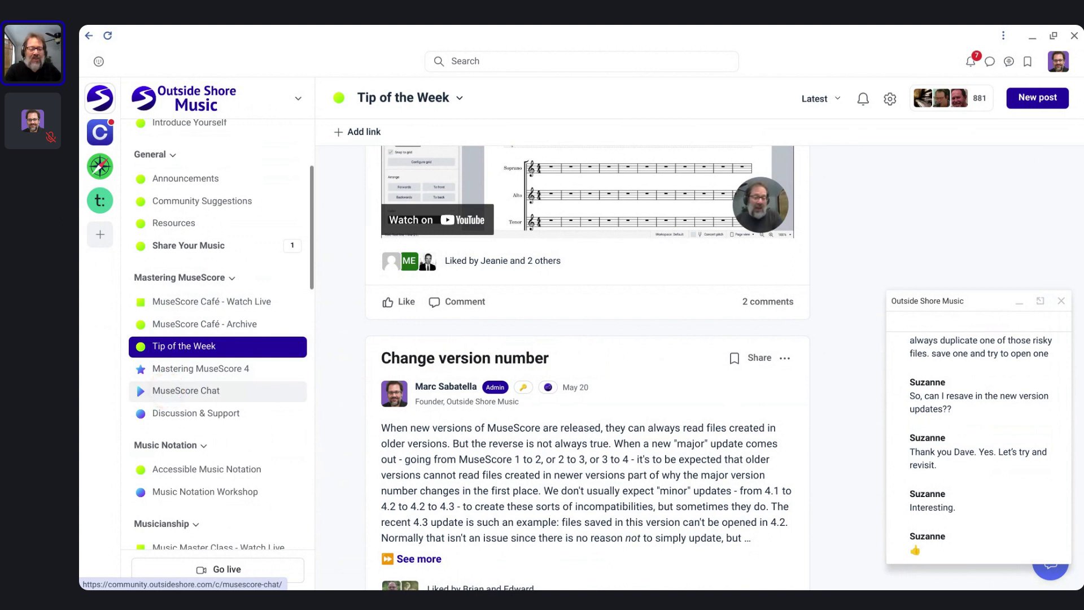
{"action": "left_click", "coordinate": [388, 327]}
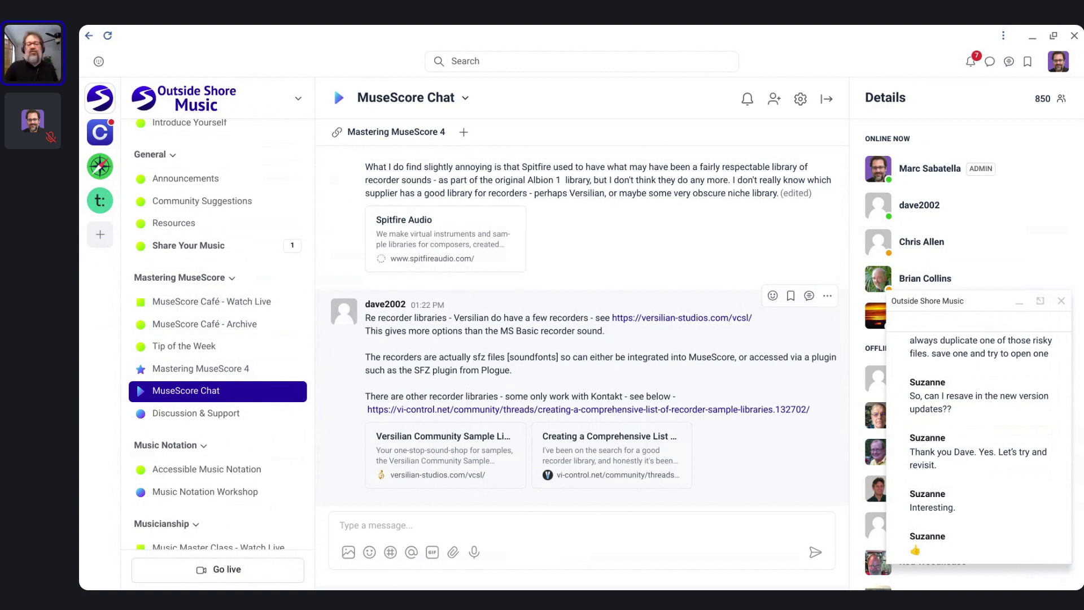
{"action": "left_click", "coordinate": [165, 414]}
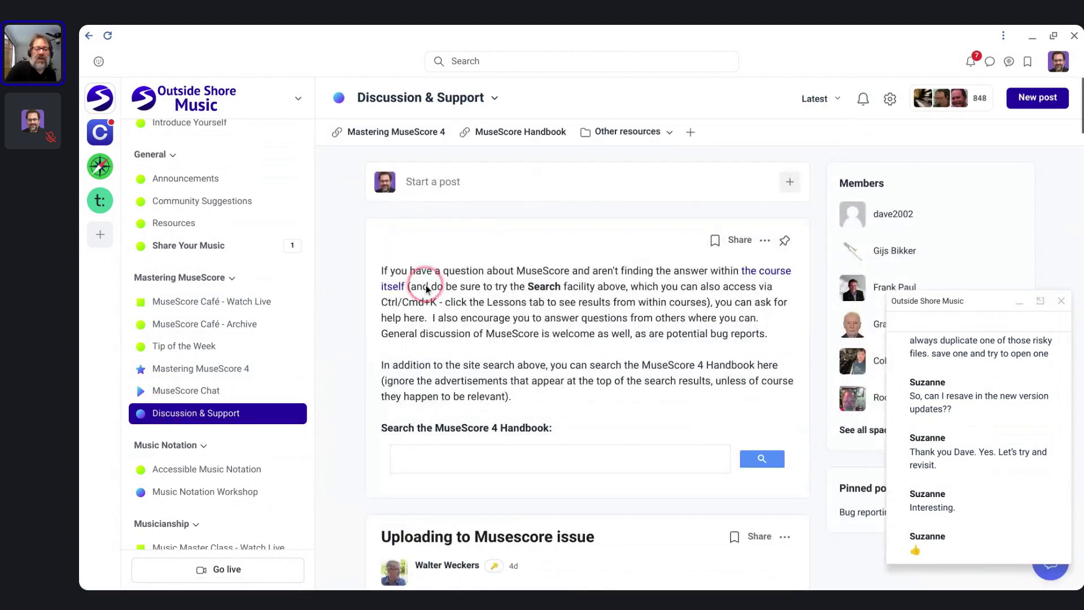
- Look over the Discussion & Support introduction, its MuseScore 4 Handbook search, and the post titled Uploading to Musescore issue
{"action": "scroll", "coordinate": [424, 285], "scroll_direction": "down", "scroll_amount": 2}
{"action": "scroll", "coordinate": [438, 356], "scroll_direction": "down", "scroll_amount": 1}
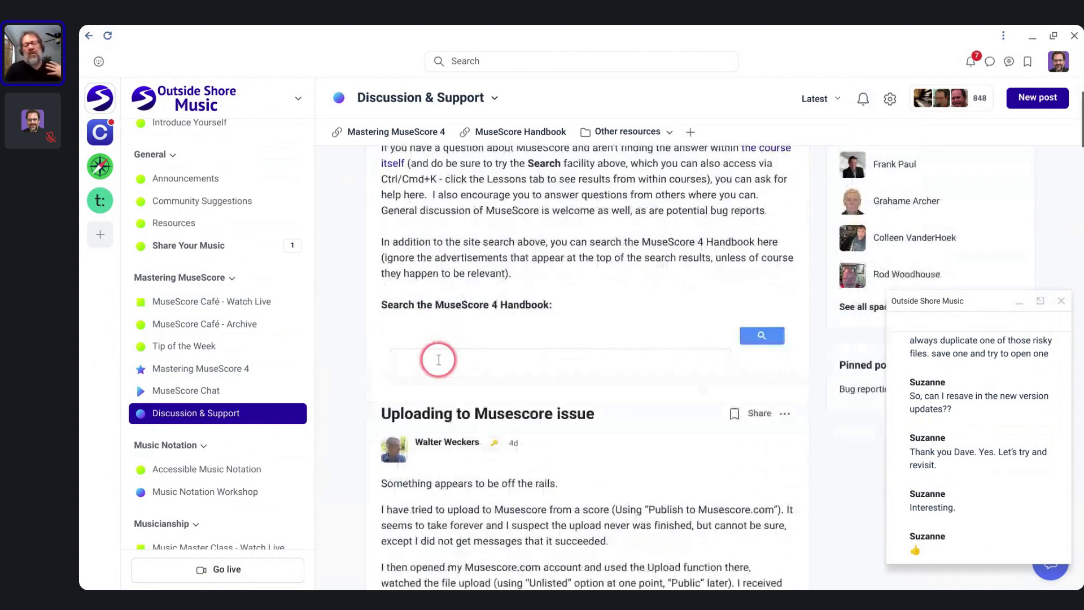
{"action": "scroll", "coordinate": [409, 273], "scroll_direction": "down", "scroll_amount": 1}
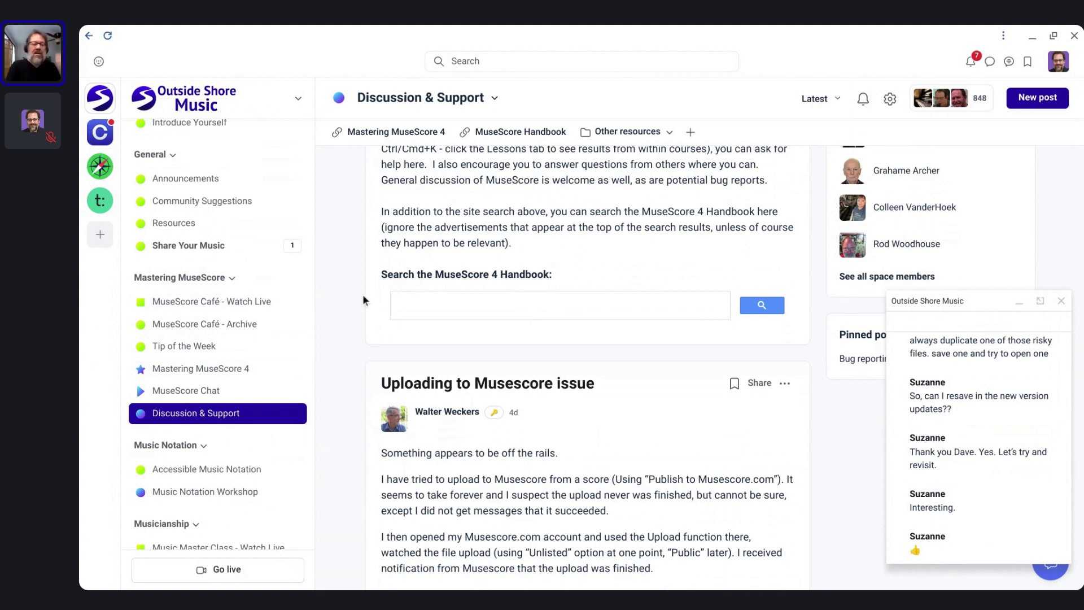
{"action": "left_click", "coordinate": [171, 420]}
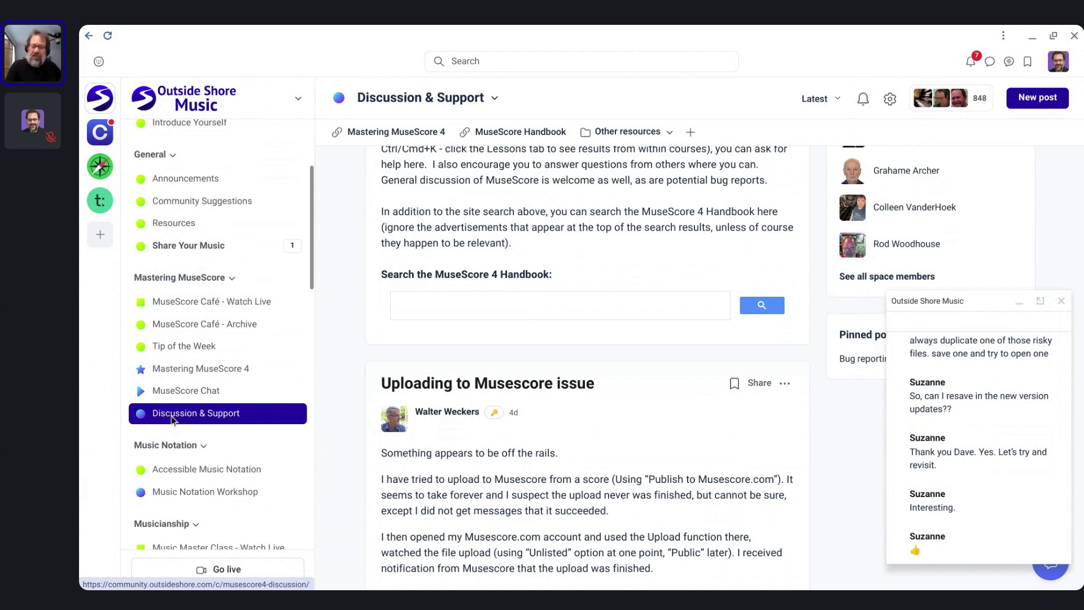
{"action": "scroll", "coordinate": [171, 414], "scroll_direction": "down", "scroll_amount": 2}
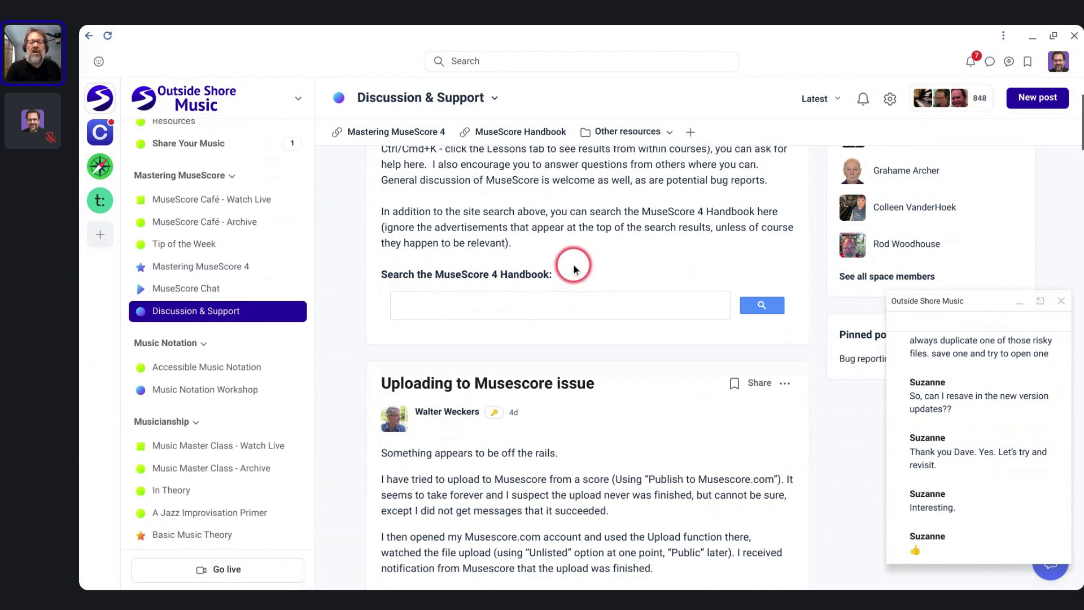
{"action": "scroll", "coordinate": [571, 265], "scroll_direction": "up", "scroll_amount": 2}
{"action": "scroll", "coordinate": [573, 263], "scroll_direction": "down", "scroll_amount": 4}
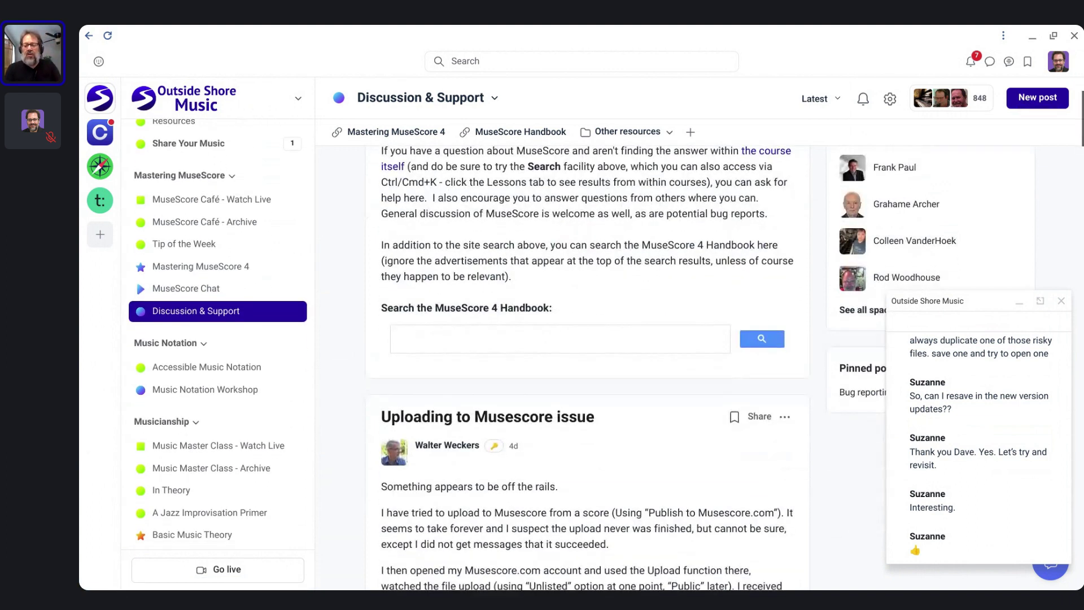
{"action": "scroll", "coordinate": [624, 275], "scroll_direction": "down", "scroll_amount": 2}
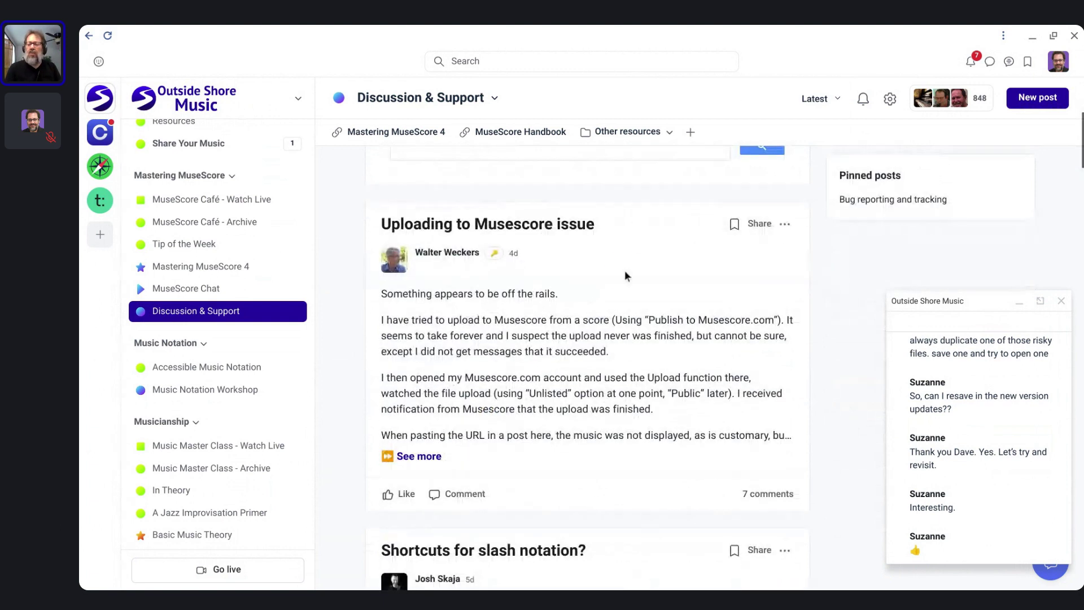
{"action": "scroll", "coordinate": [626, 273], "scroll_direction": "down", "scroll_amount": 1}
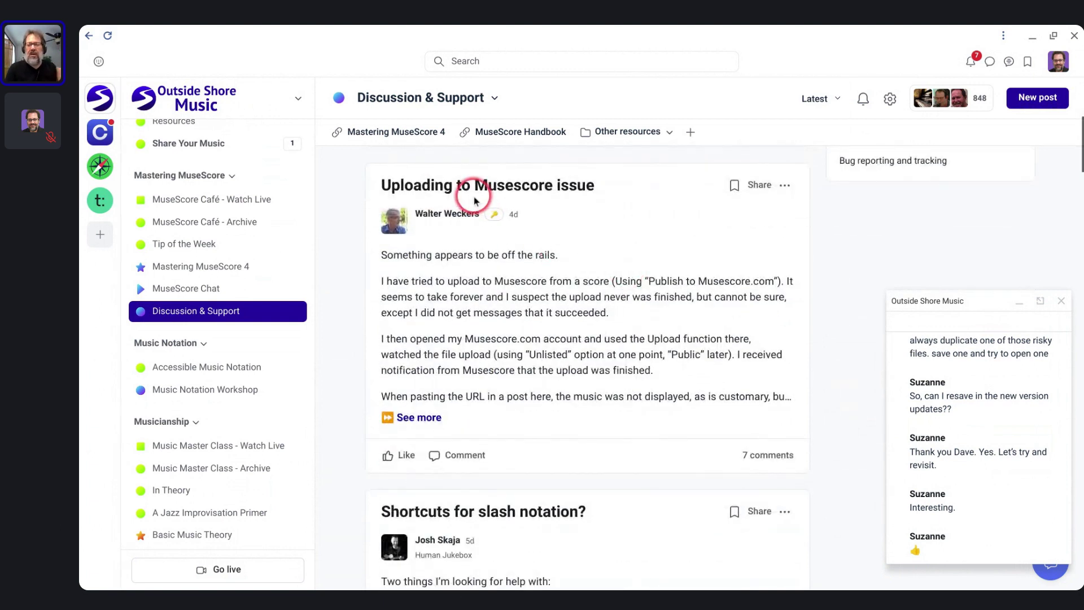
{"action": "scroll", "coordinate": [442, 184], "scroll_direction": "down", "scroll_amount": 1}
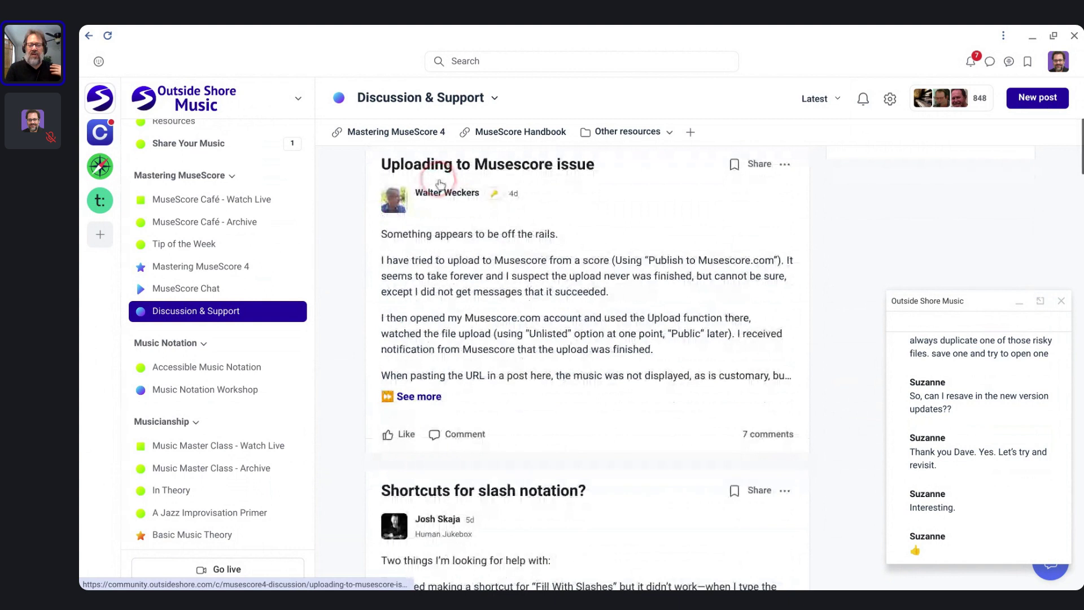
{"action": "left_click", "coordinate": [423, 171]}
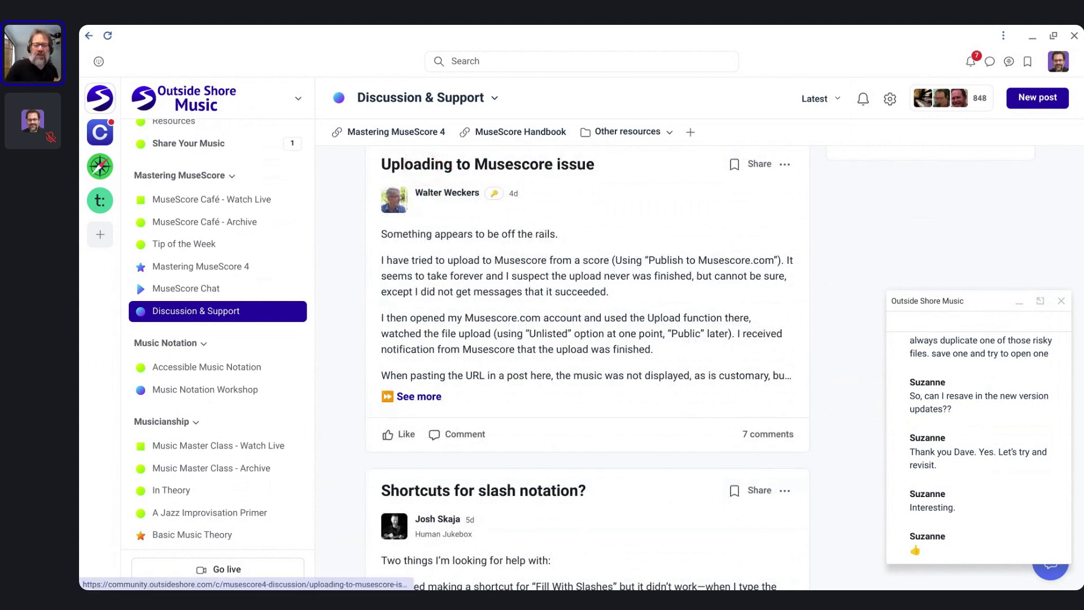
{"action": "left_click", "coordinate": [186, 233]}
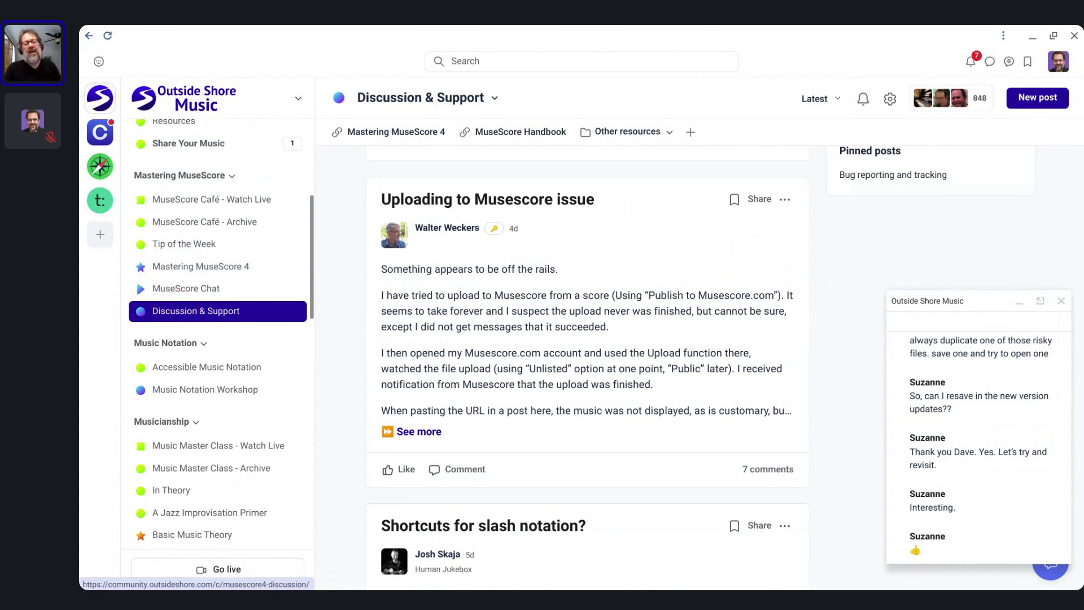
- Search the community for "slash notation" and show only the matching lessons
{"action": "left_click", "coordinate": [599, 61]}
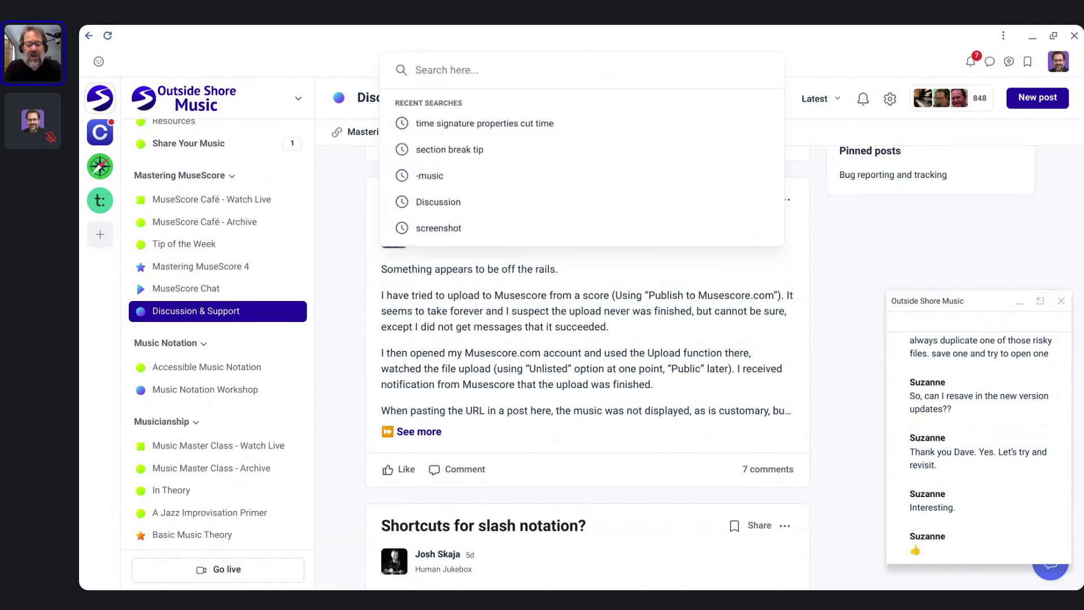
{"action": "type", "text": "slash not"}
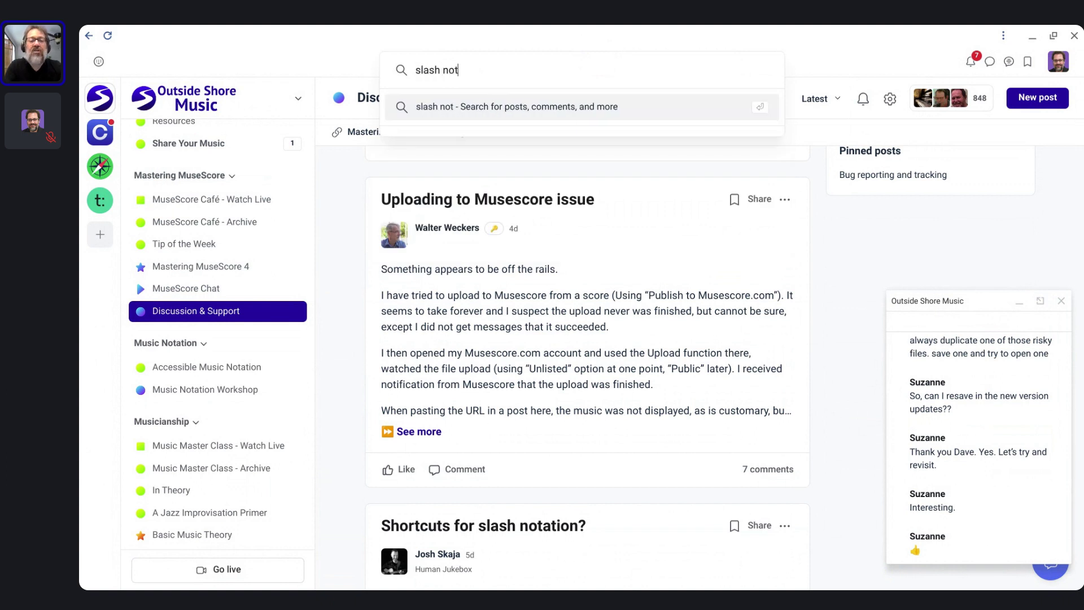
{"action": "type", "text": "ation"}
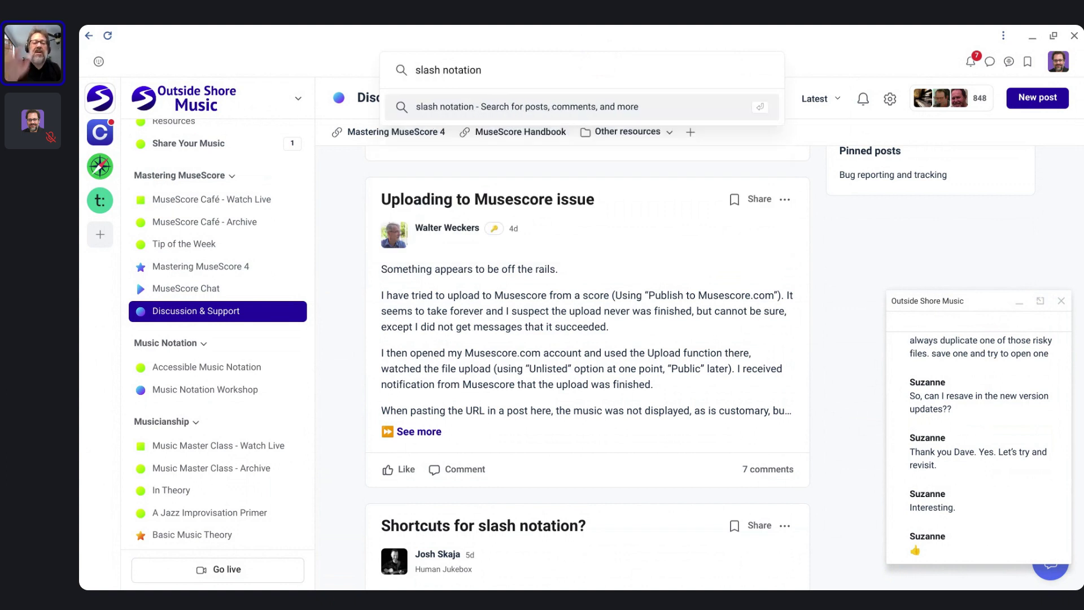
{"action": "key", "text": "Return"}
{"action": "left_click", "coordinate": [366, 196]}
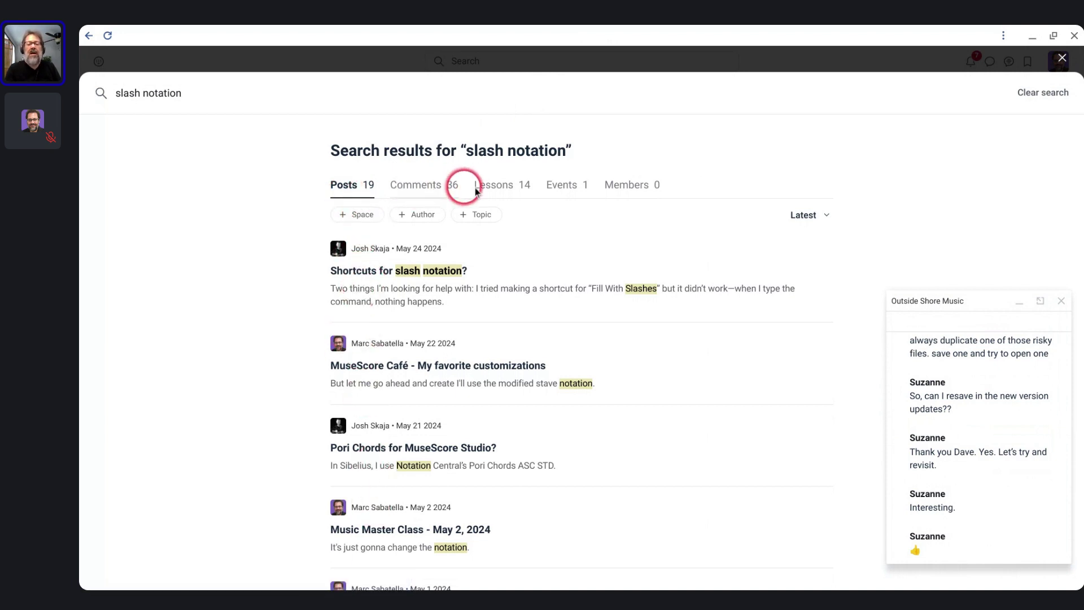
{"action": "left_click", "coordinate": [492, 186]}
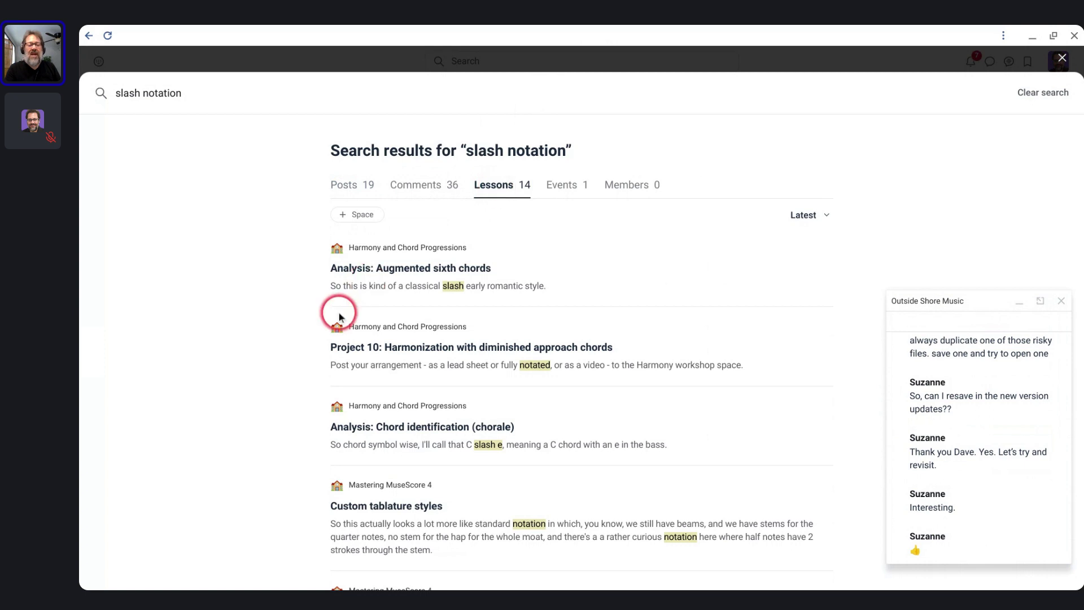
- Look through the lesson results for the Slash notation lesson in Mastering MuseScore 4, and close the search
{"action": "scroll", "coordinate": [339, 316], "scroll_direction": "down", "scroll_amount": 1}
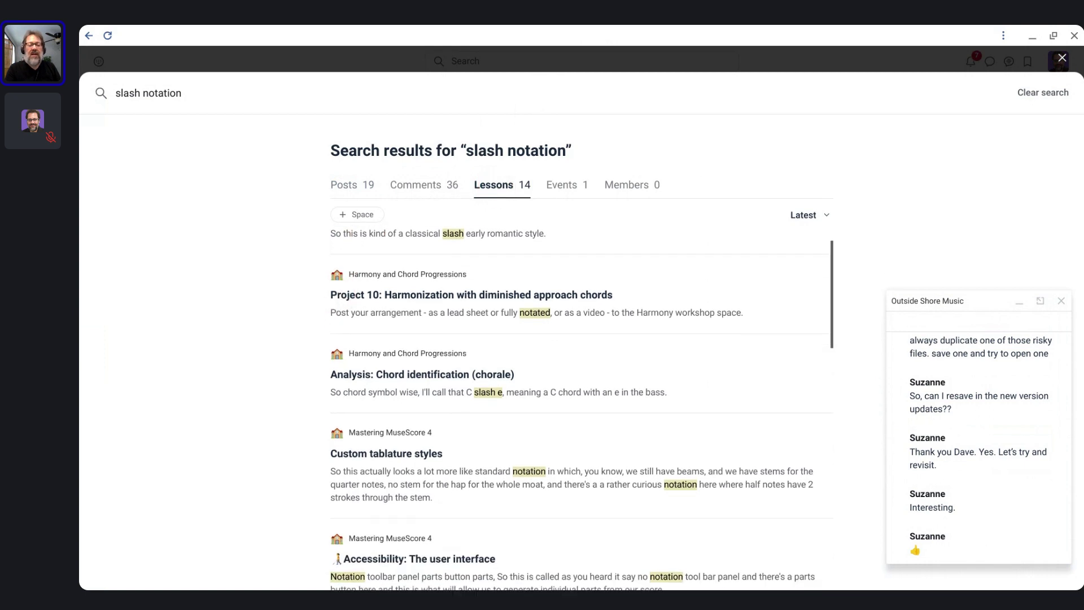
{"action": "scroll", "coordinate": [581, 406], "scroll_direction": "down", "scroll_amount": 2}
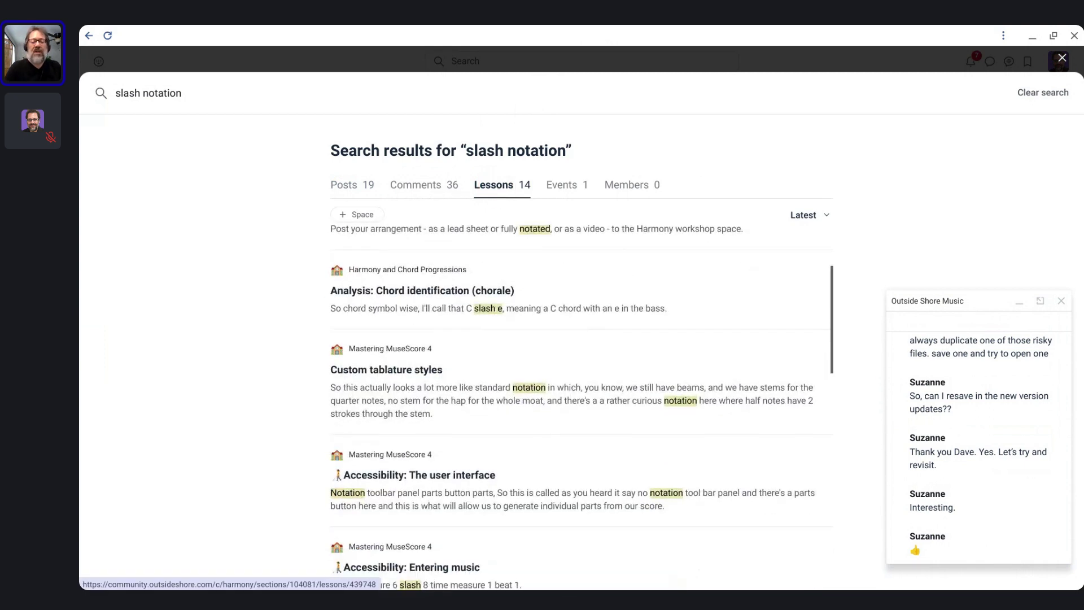
{"action": "scroll", "coordinate": [582, 407], "scroll_direction": "up", "scroll_amount": 3}
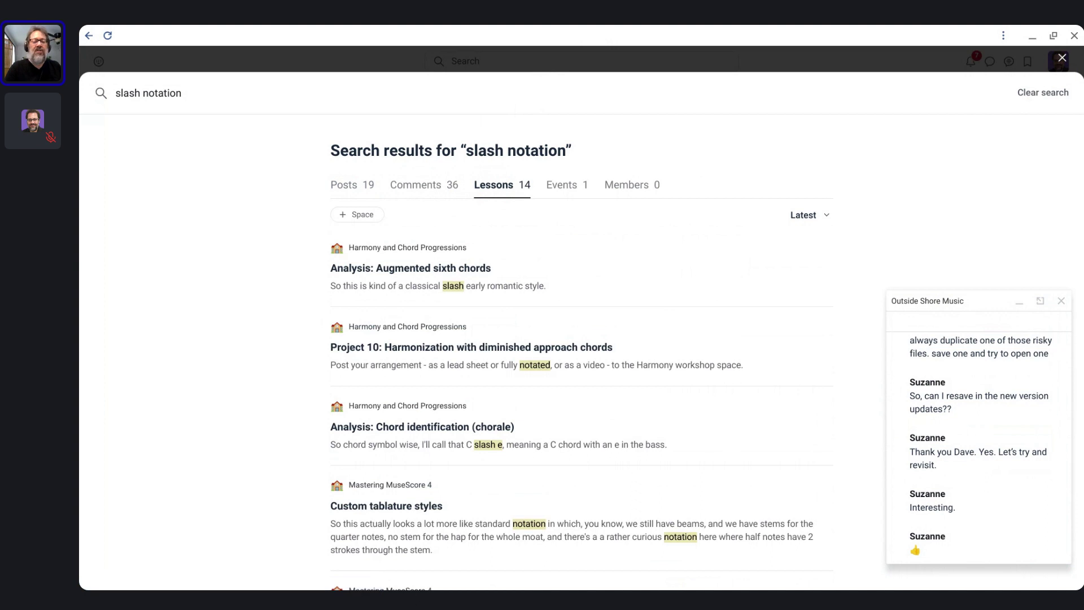
{"action": "left_click", "coordinate": [408, 265]}
{"action": "scroll", "coordinate": [406, 266], "scroll_direction": "down", "scroll_amount": 1}
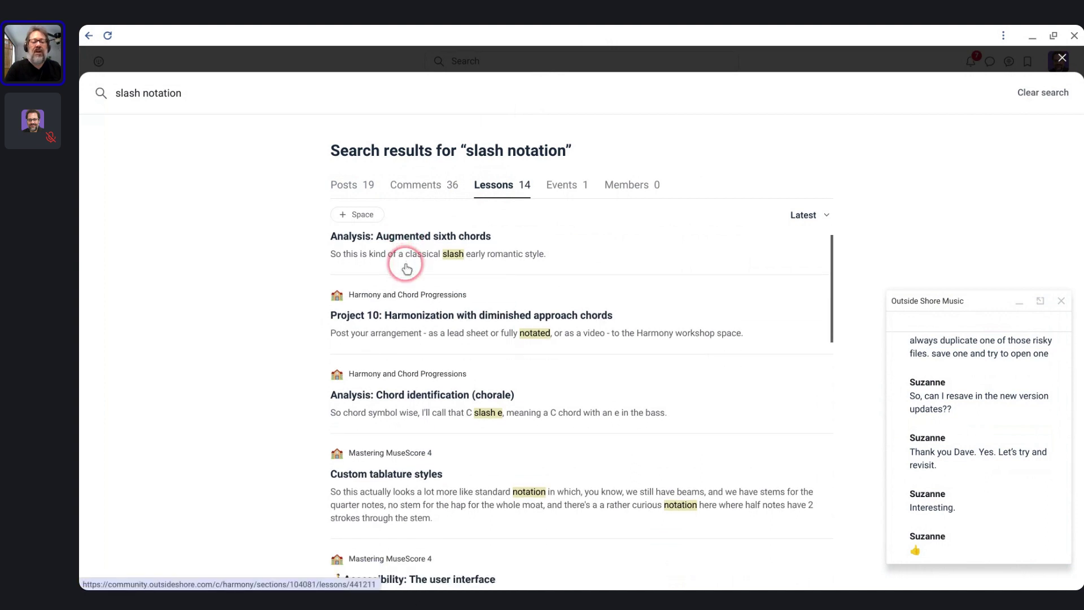
{"action": "scroll", "coordinate": [438, 254], "scroll_direction": "down", "scroll_amount": 3}
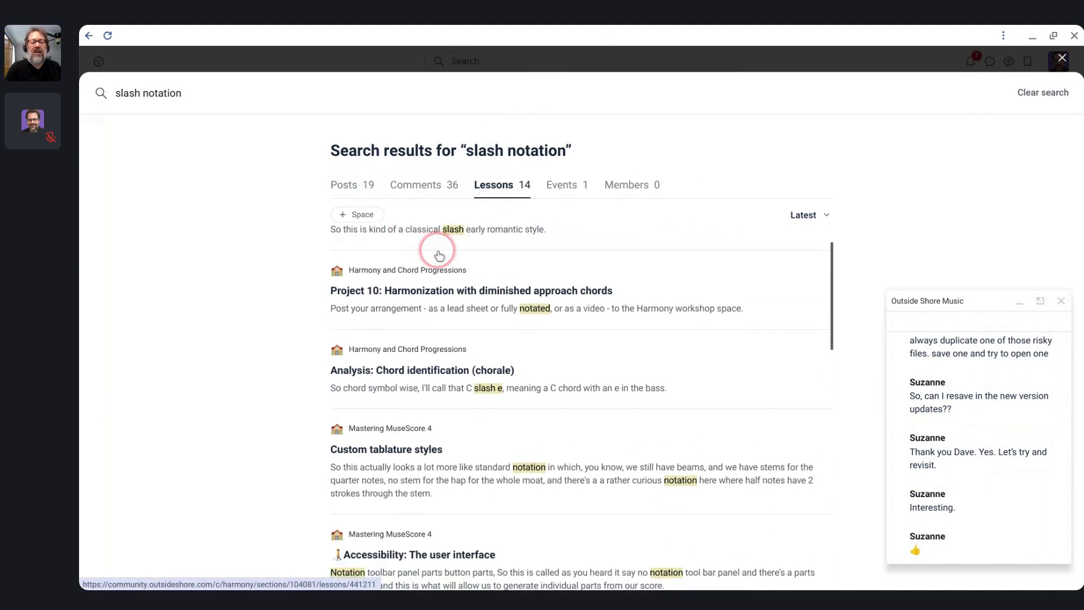
{"action": "scroll", "coordinate": [417, 289], "scroll_direction": "up", "scroll_amount": 4}
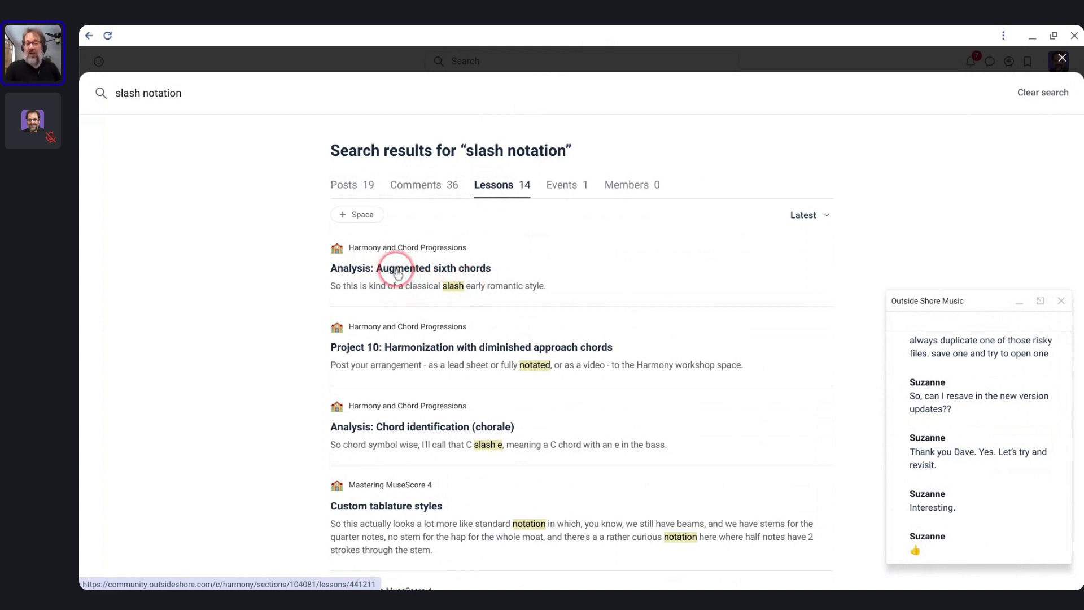
{"action": "scroll", "coordinate": [397, 285], "scroll_direction": "down", "scroll_amount": 2}
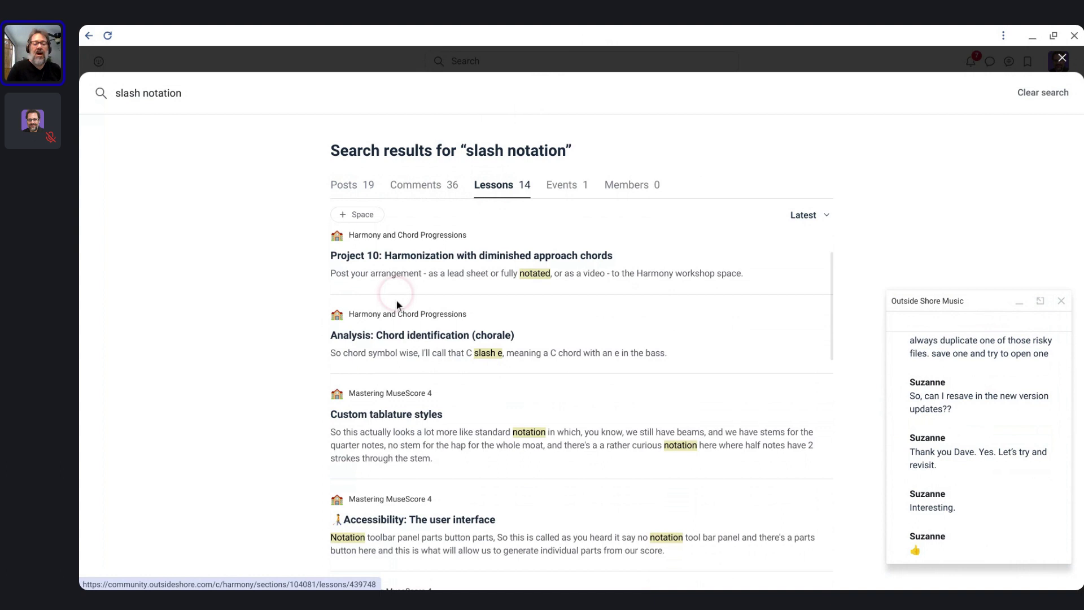
{"action": "scroll", "coordinate": [398, 316], "scroll_direction": "down", "scroll_amount": 1}
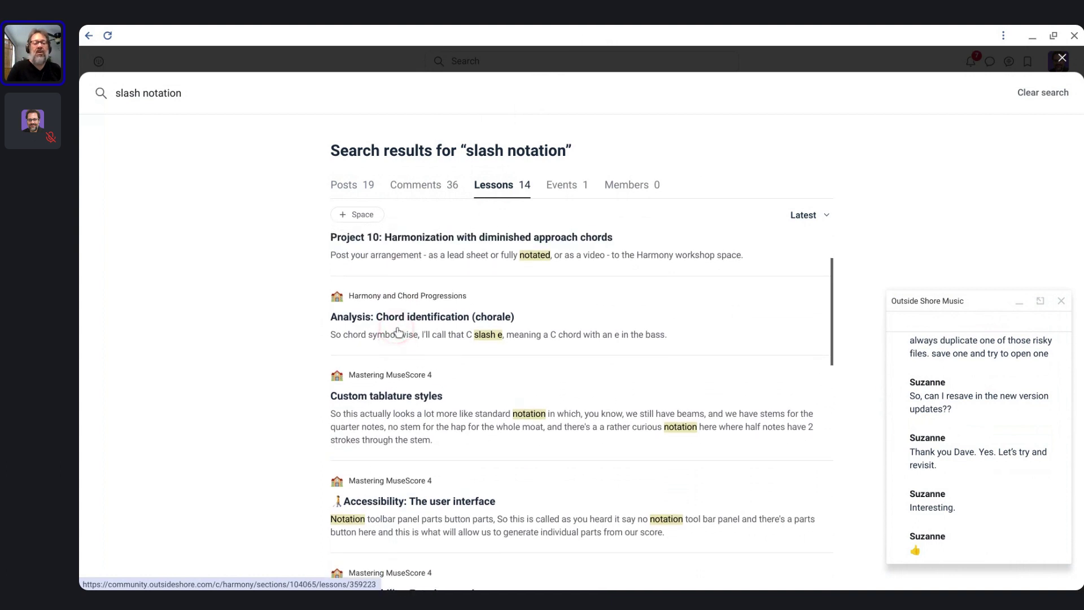
{"action": "scroll", "coordinate": [397, 332], "scroll_direction": "up", "scroll_amount": 1}
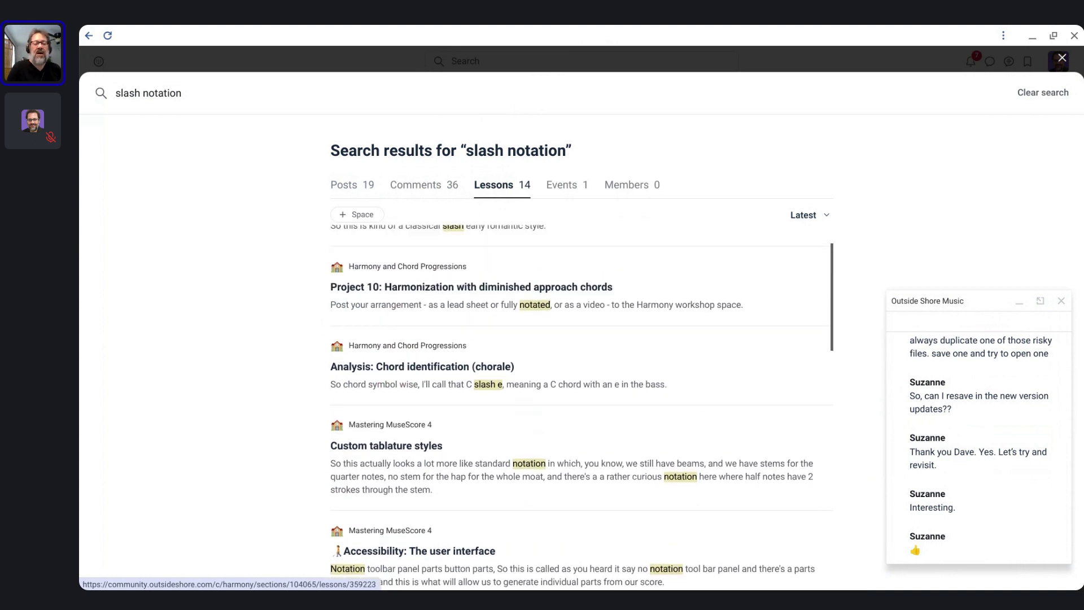
{"action": "scroll", "coordinate": [366, 374], "scroll_direction": "up", "scroll_amount": 1}
{"action": "scroll", "coordinate": [366, 375], "scroll_direction": "down", "scroll_amount": 4}
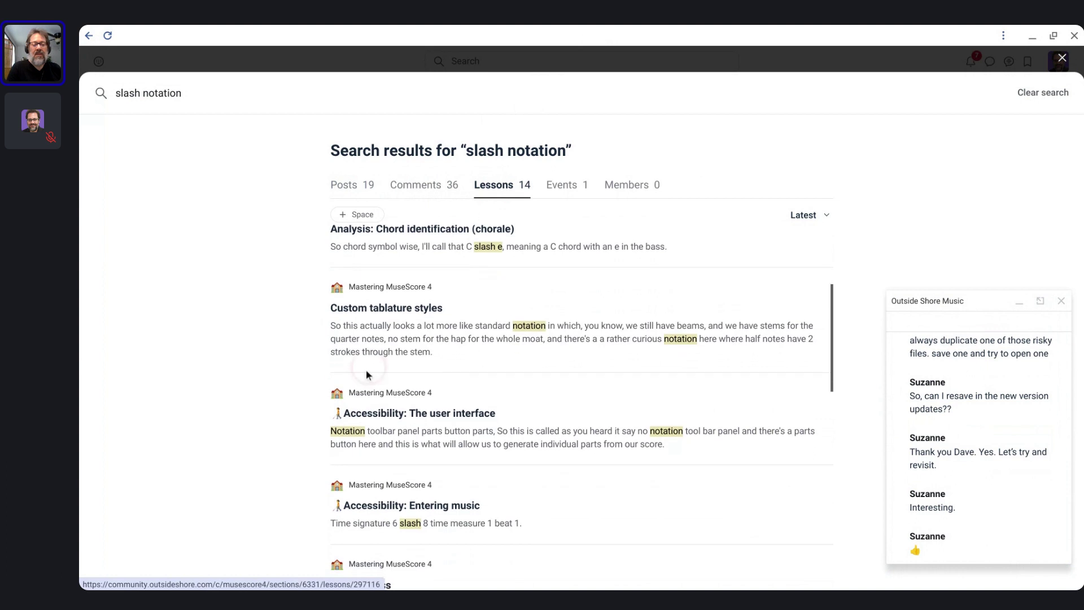
{"action": "scroll", "coordinate": [375, 440], "scroll_direction": "down", "scroll_amount": 3}
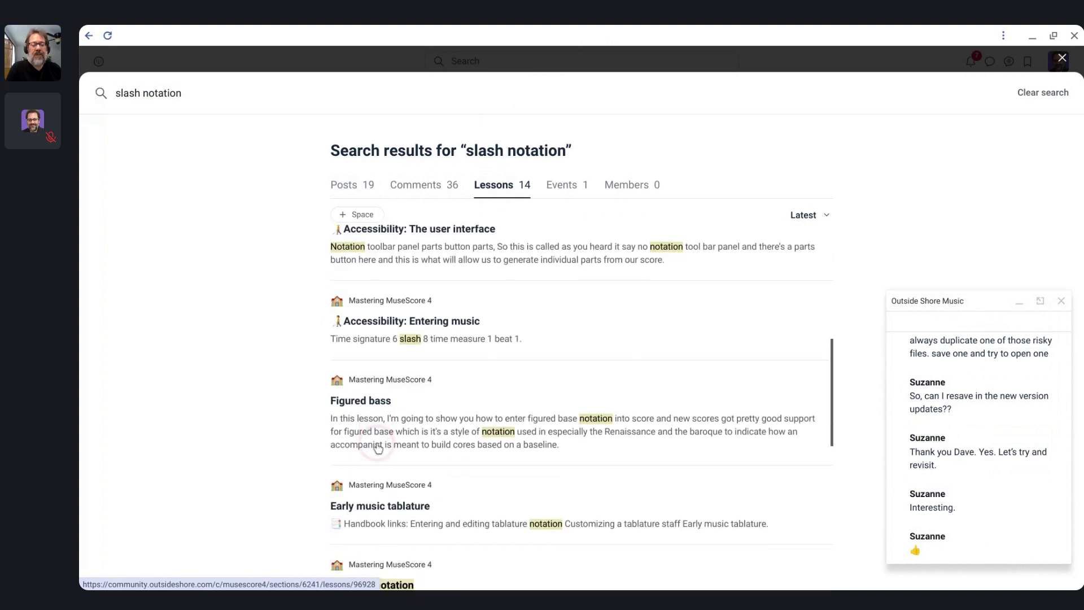
{"action": "scroll", "coordinate": [378, 448], "scroll_direction": "down", "scroll_amount": 2}
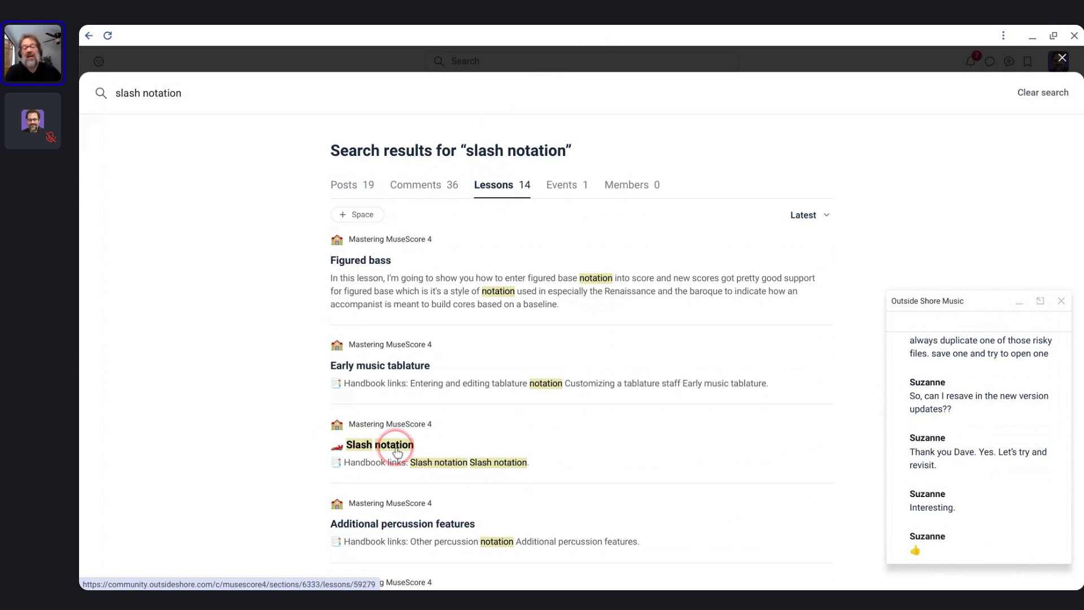
{"action": "scroll", "coordinate": [397, 452], "scroll_direction": "down", "scroll_amount": 1}
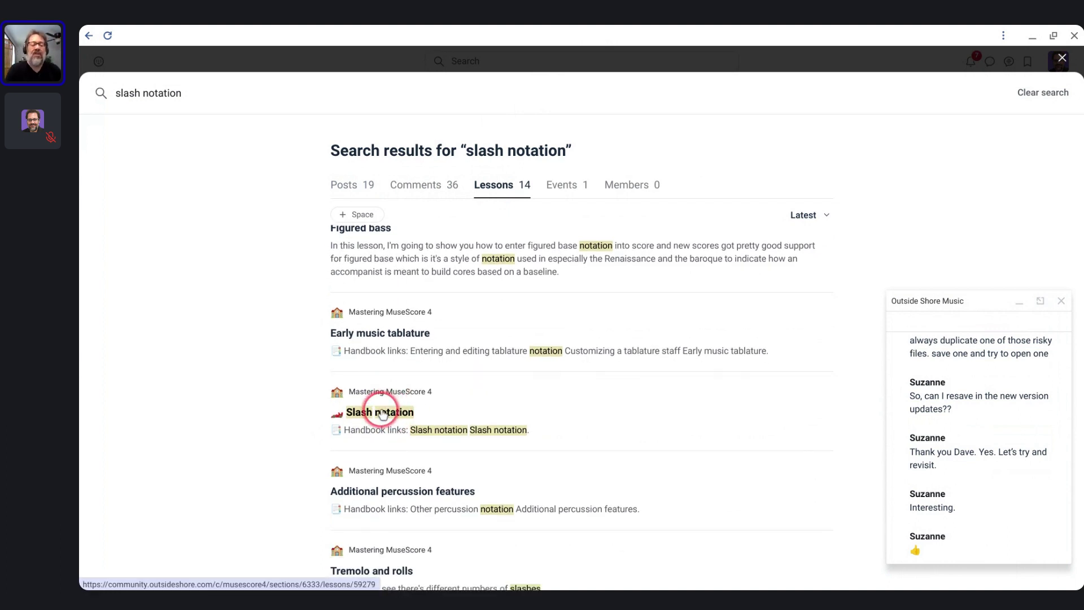
{"action": "scroll", "coordinate": [382, 414], "scroll_direction": "up", "scroll_amount": 1}
{"action": "scroll", "coordinate": [382, 414], "scroll_direction": "up", "scroll_amount": 1}
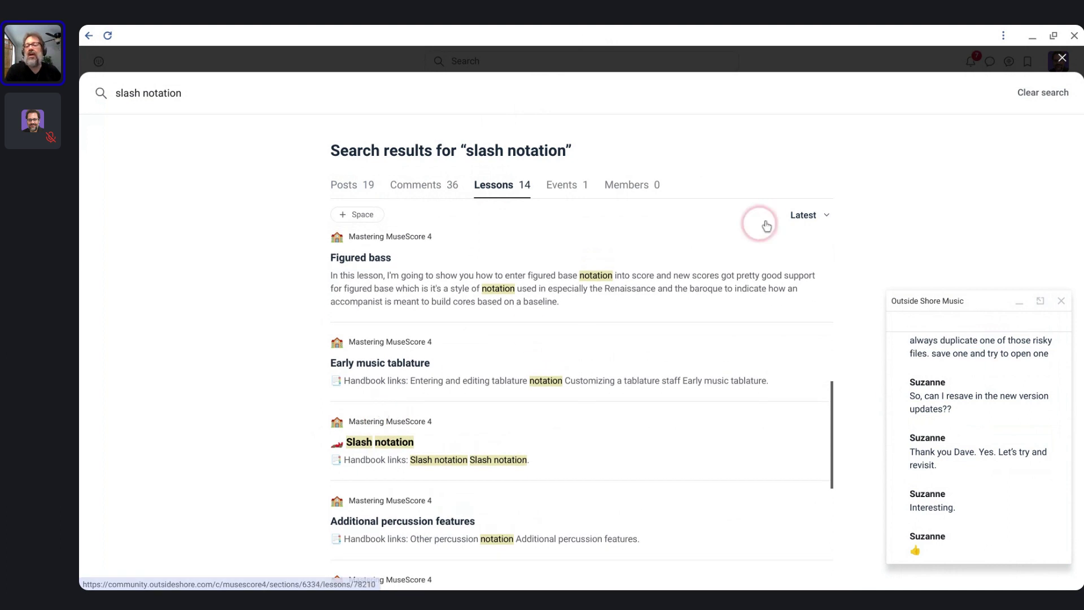
{"action": "left_click", "coordinate": [1061, 58]}
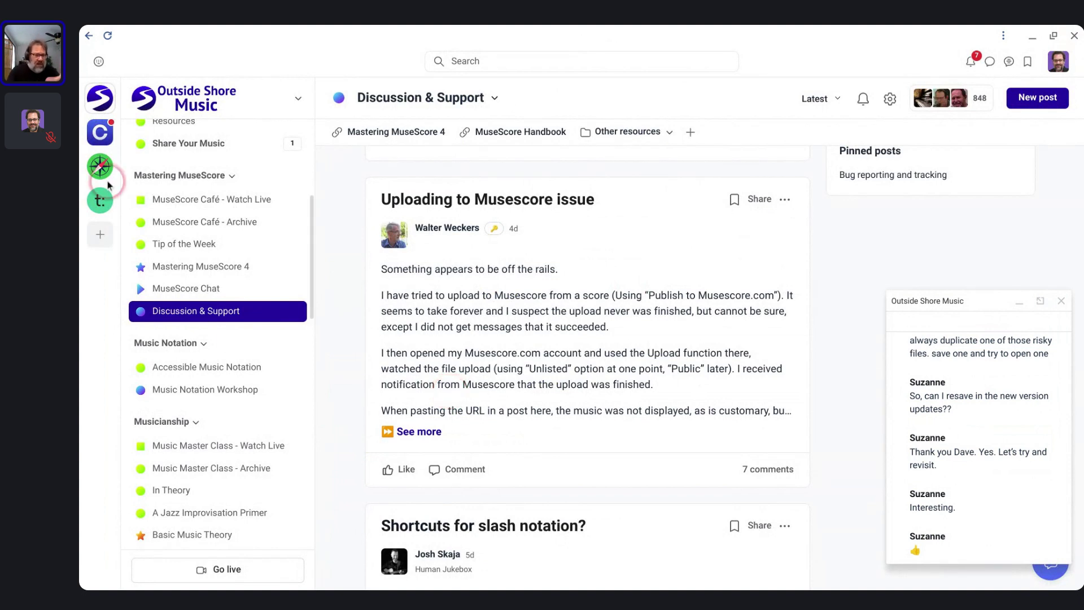
{"action": "left_click", "coordinate": [160, 285]}
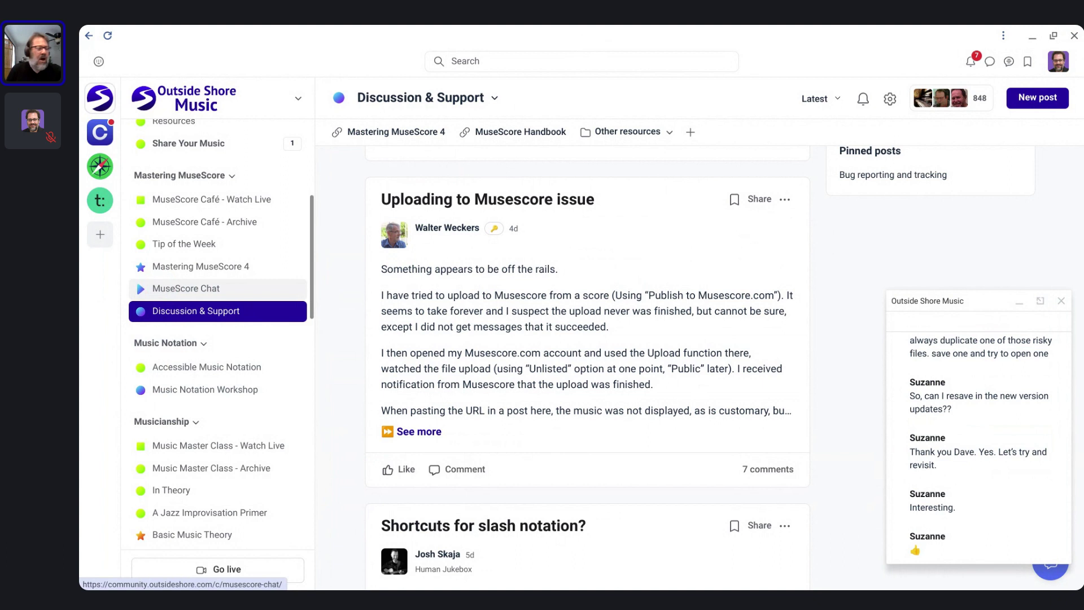
{"action": "left_click", "coordinate": [164, 200]}
{"action": "scroll", "coordinate": [165, 205], "scroll_direction": "up", "scroll_amount": 2}
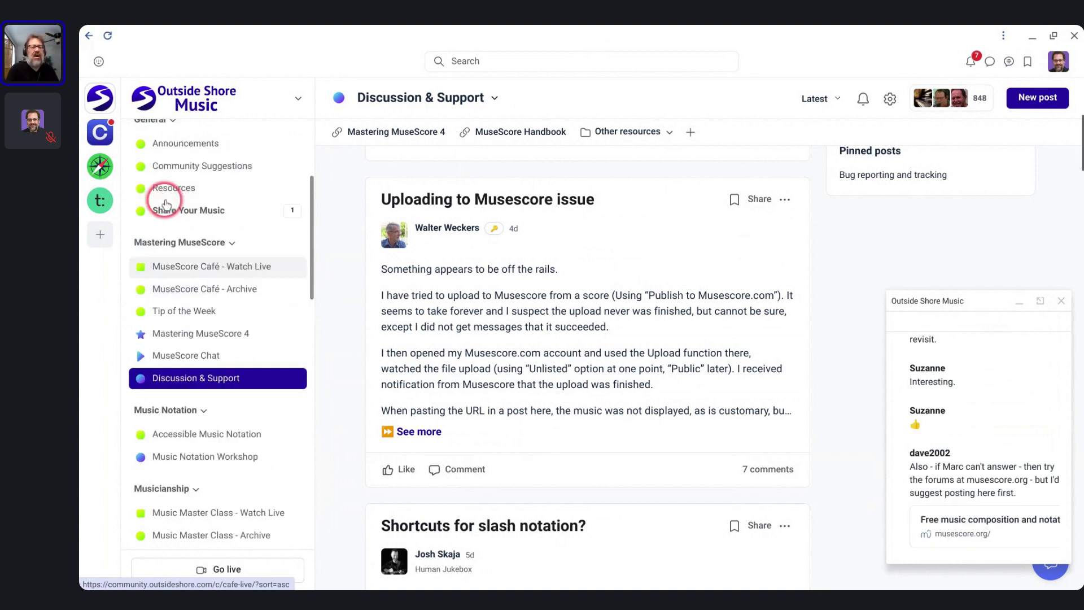
{"action": "scroll", "coordinate": [165, 205], "scroll_direction": "up", "scroll_amount": 2}
{"action": "left_click", "coordinate": [173, 165]}
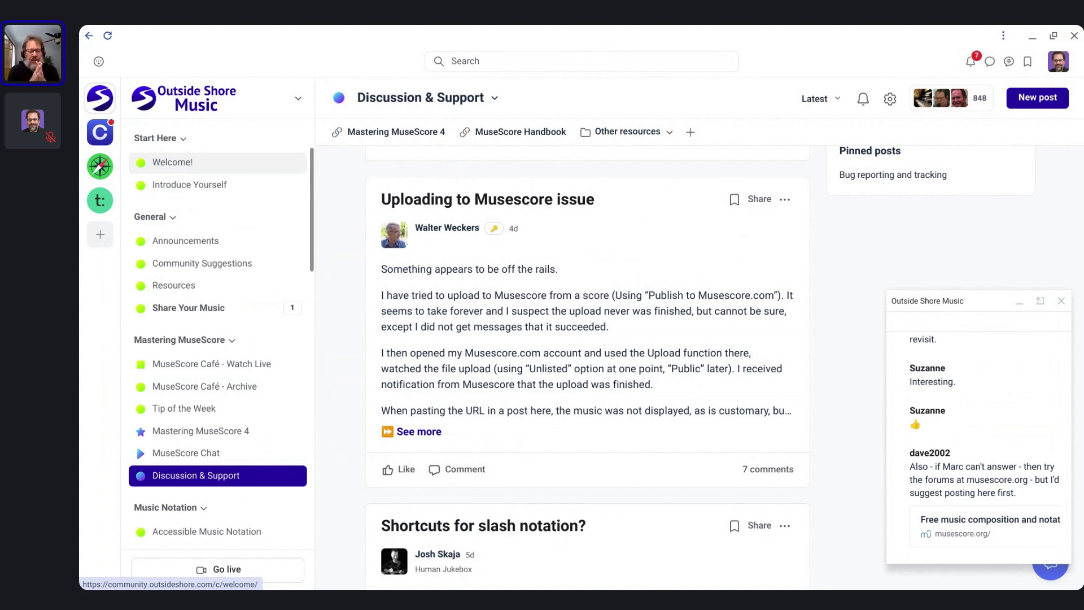
{"action": "scroll", "coordinate": [220, 163], "scroll_direction": "down", "scroll_amount": 3}
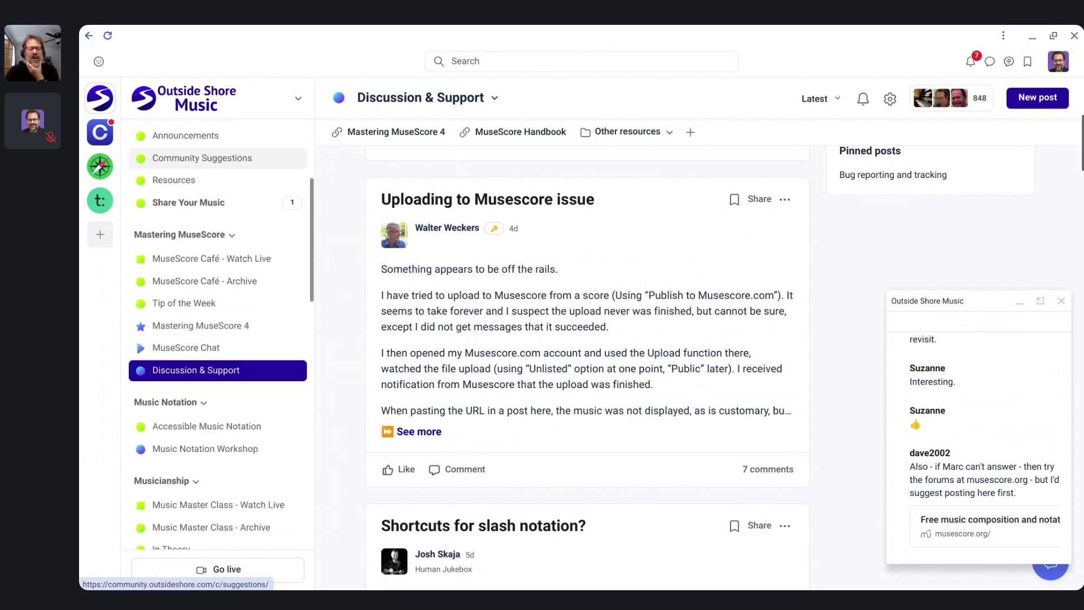
- Switch back to the MuseScore Cafe 42 score in MuseScore Studio
{"action": "left_click", "coordinate": [375, 135]}
{"action": "key", "text": "alt+Tab"}
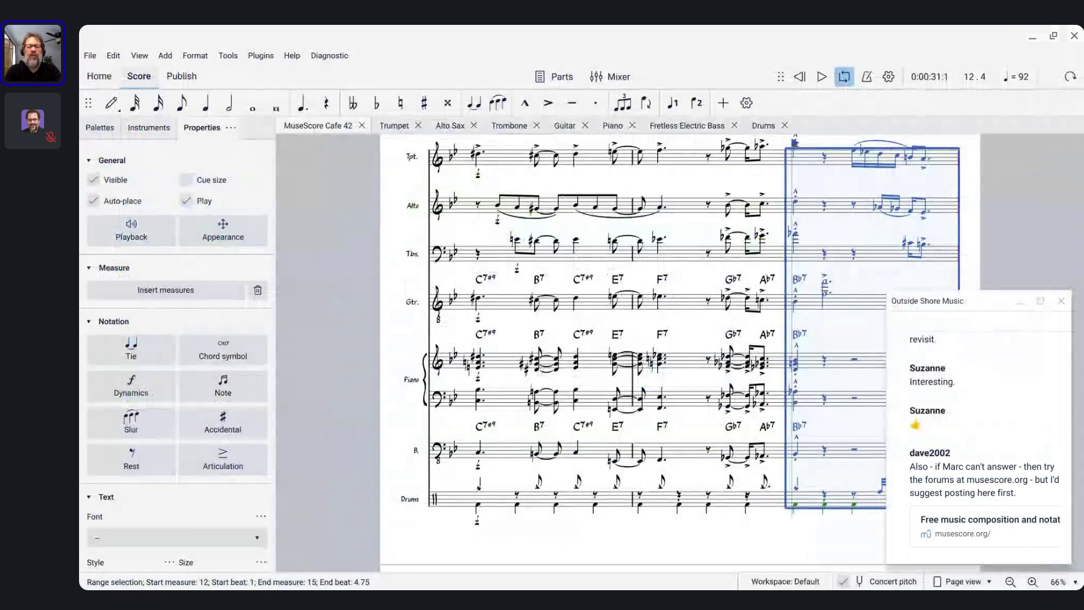
- Create a new score from the Grand Staff template
{"action": "left_click", "coordinate": [510, 207]}
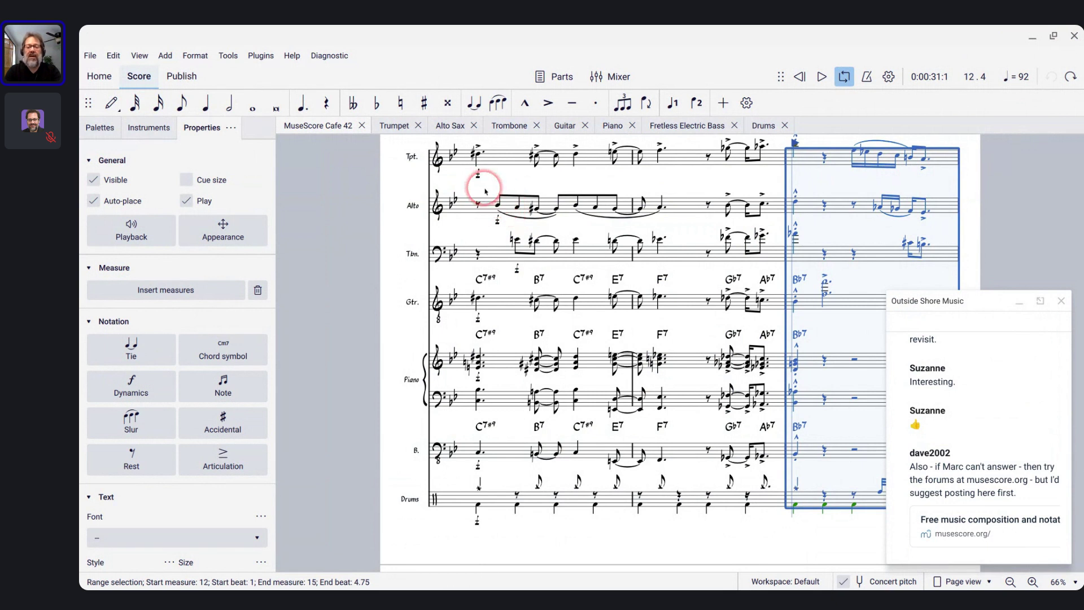
{"action": "left_click", "coordinate": [626, 222]}
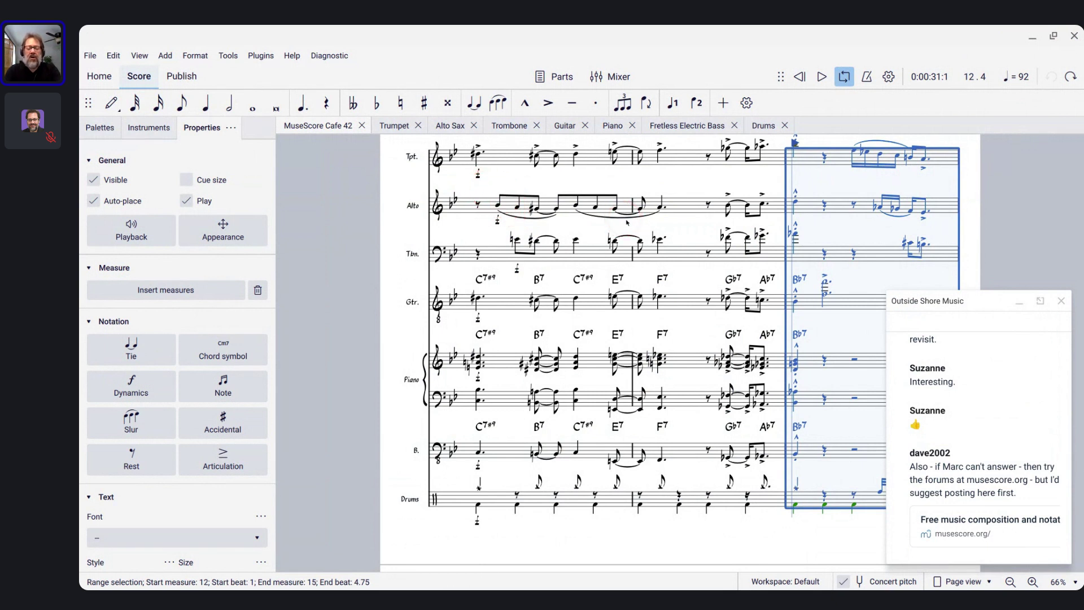
{"action": "key", "text": "ctrl+n"}
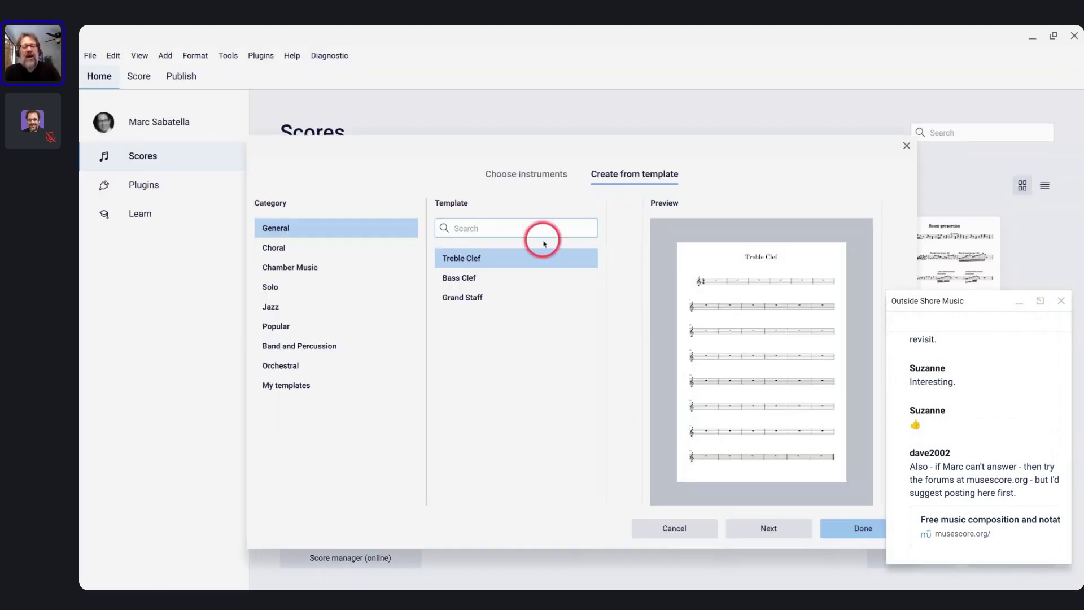
{"action": "left_click", "coordinate": [497, 297]}
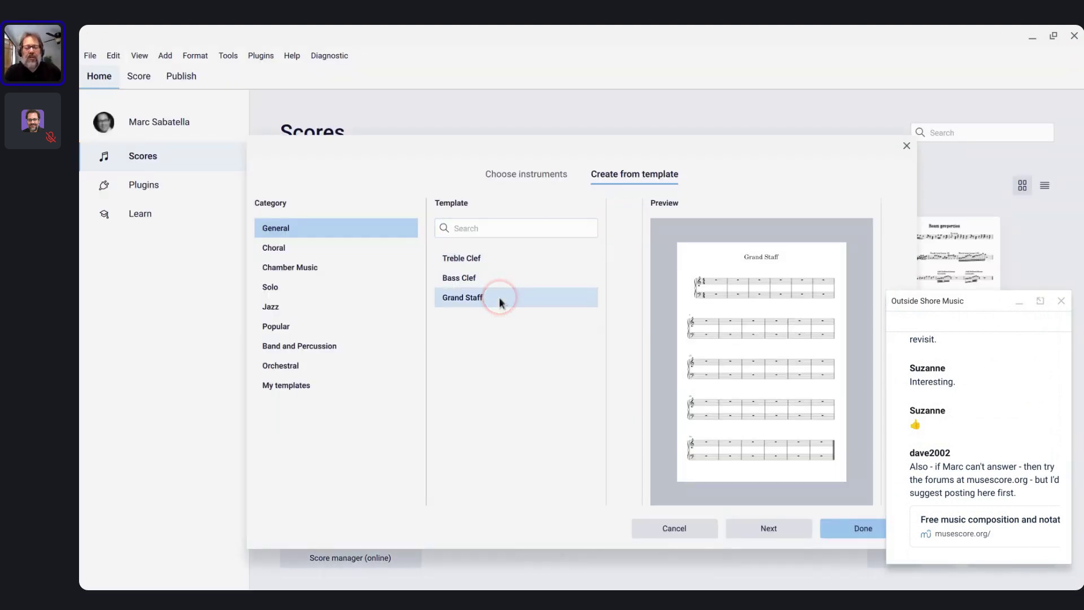
{"action": "left_click", "coordinate": [834, 536]}
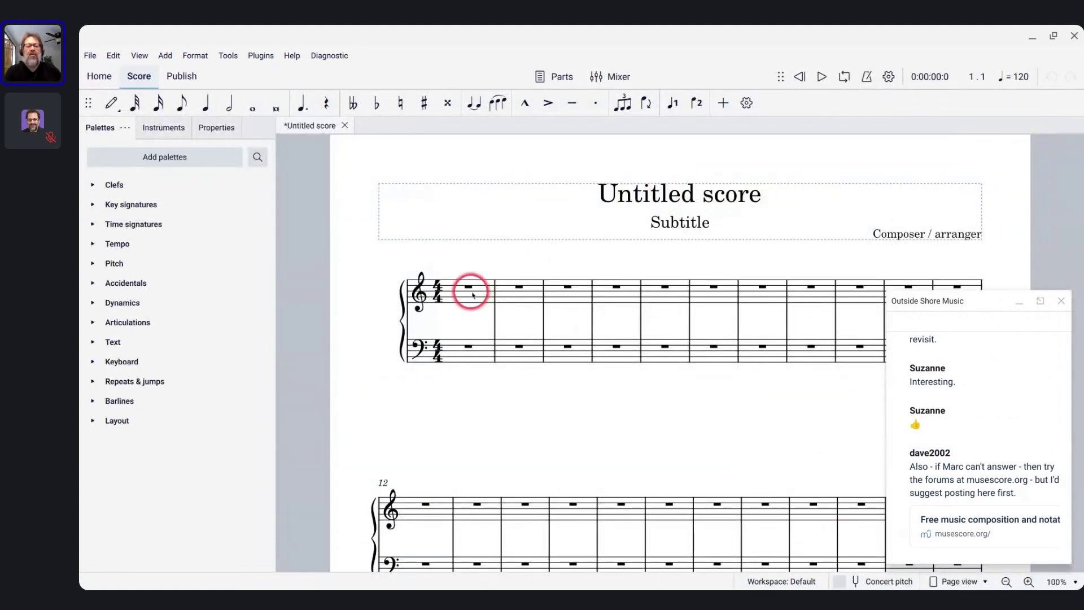
- Add a system break after measure 4 of the new score
{"action": "left_click", "coordinate": [472, 291]}
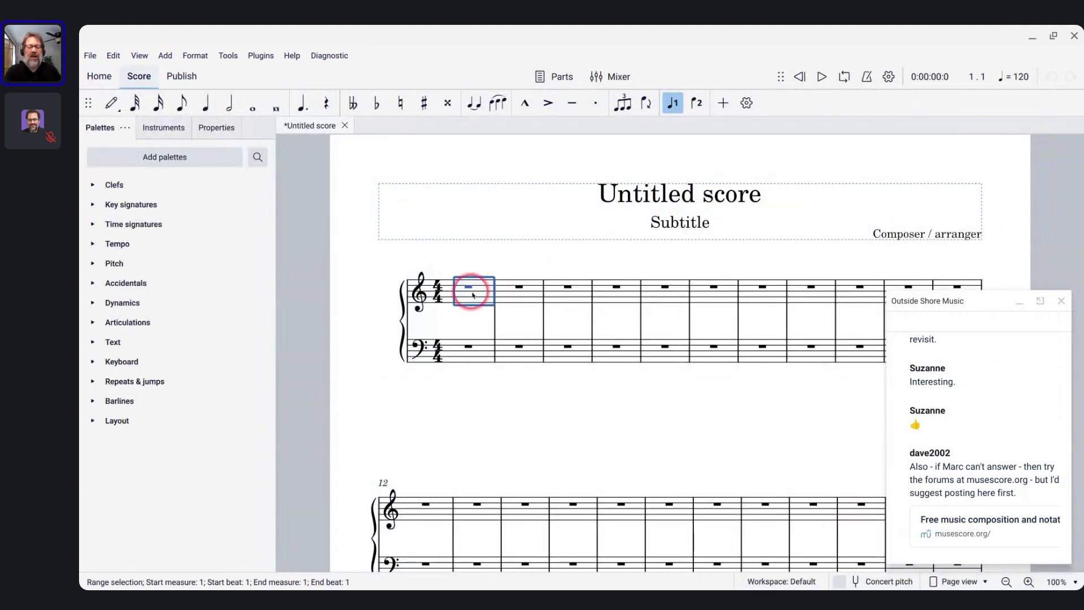
{"action": "scroll", "coordinate": [472, 294], "scroll_direction": "up", "scroll_amount": 3}
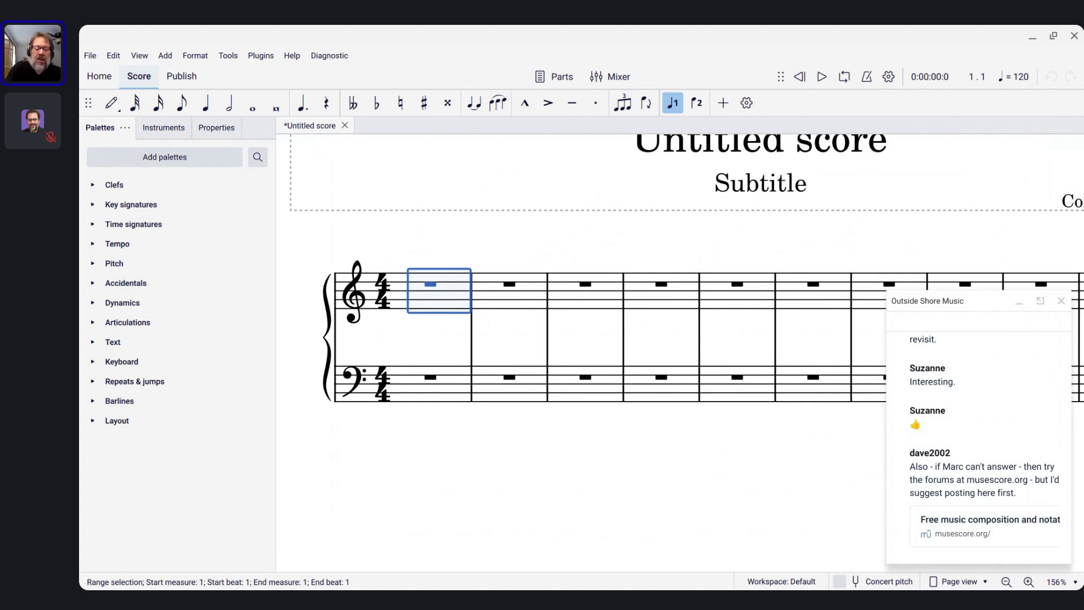
{"action": "left_click", "coordinate": [660, 289]}
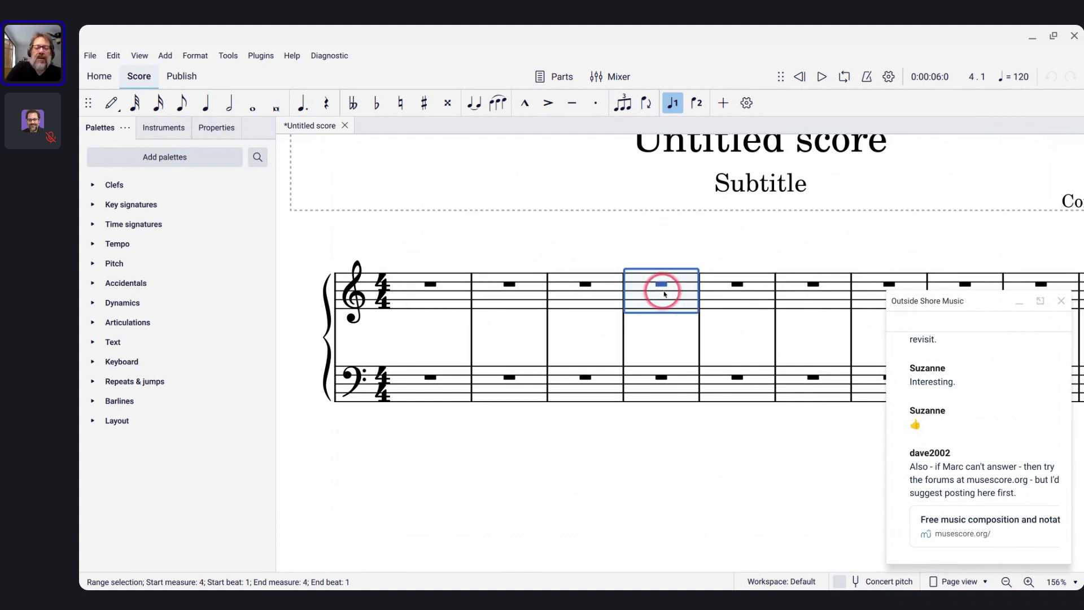
{"action": "key", "text": "5"}
{"action": "key", "text": "Return"}
- Enter a whole note C in measure 1 of the upper staff and leave note input
{"action": "left_click", "coordinate": [522, 306]}
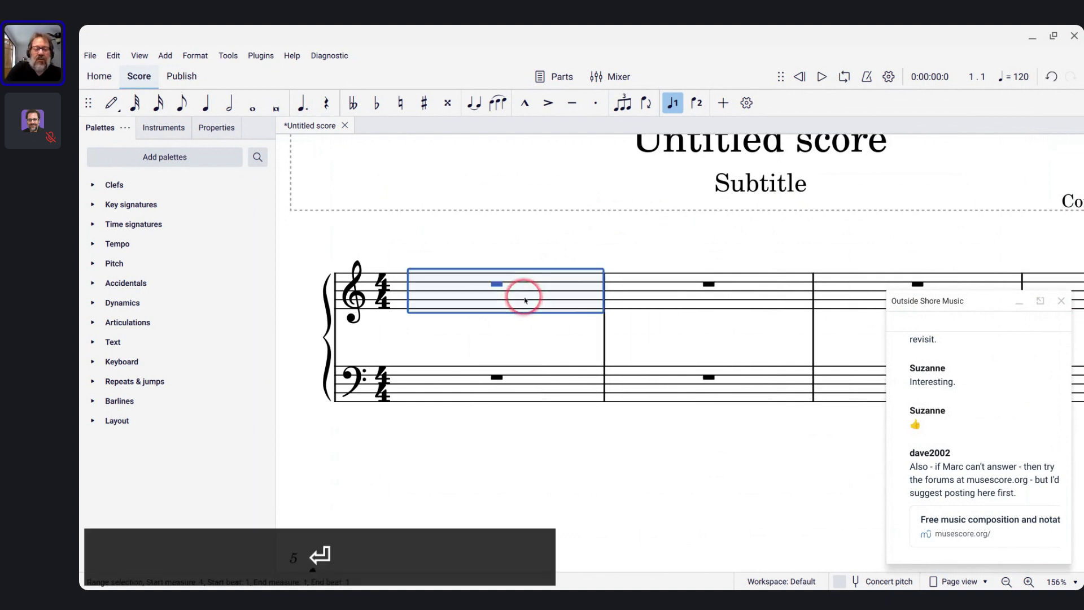
{"action": "key", "text": "n"}
{"action": "key", "text": "7"}
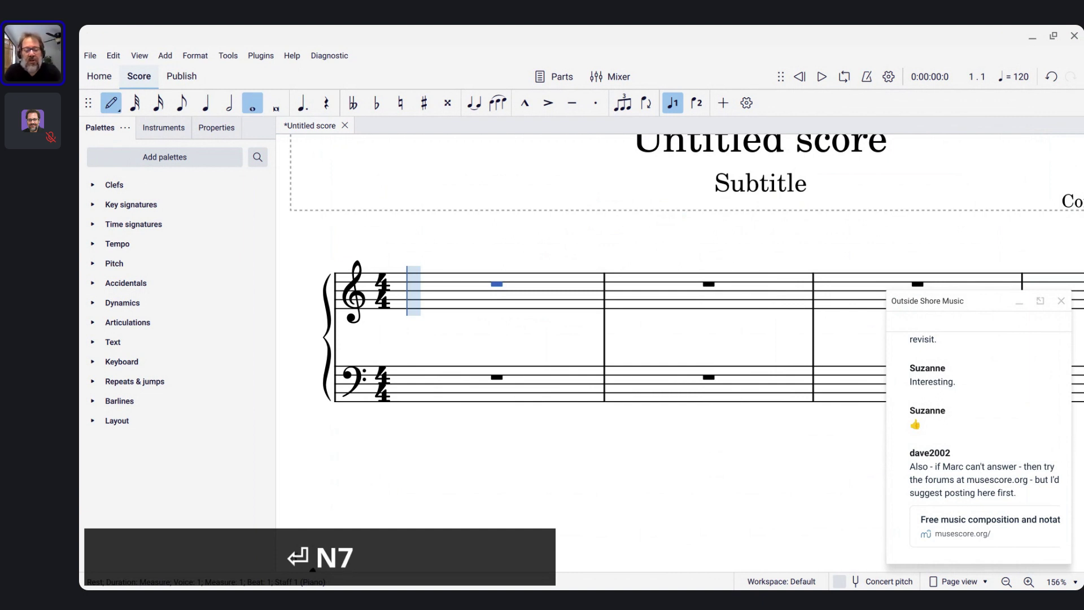
{"action": "key", "text": "c"}
{"action": "key", "text": "Escape"}
{"action": "scroll", "coordinate": [495, 270], "scroll_direction": "up", "scroll_amount": 1}
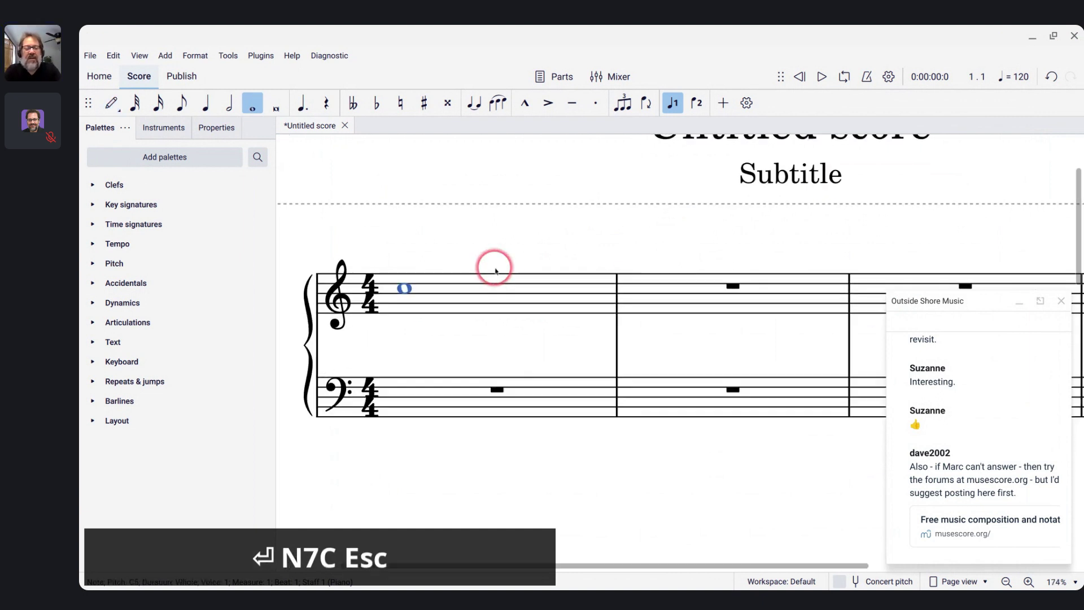
- Add a Flute from the Woodwinds family to the score's instruments
{"action": "scroll", "coordinate": [495, 270], "scroll_direction": "up", "scroll_amount": 1}
{"action": "key", "text": "i"}
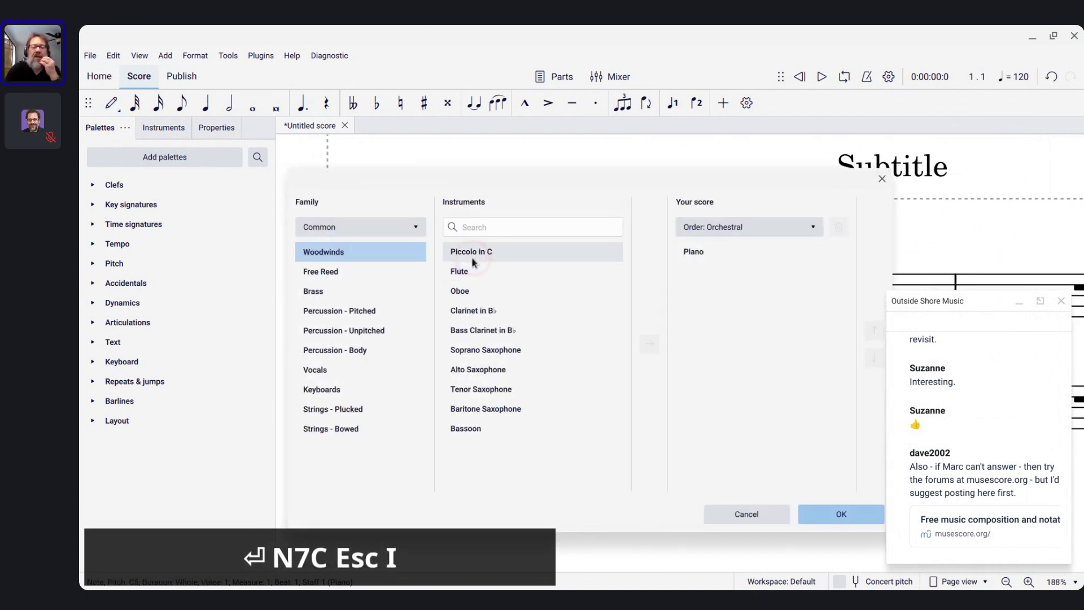
{"action": "double_click", "coordinate": [463, 271]}
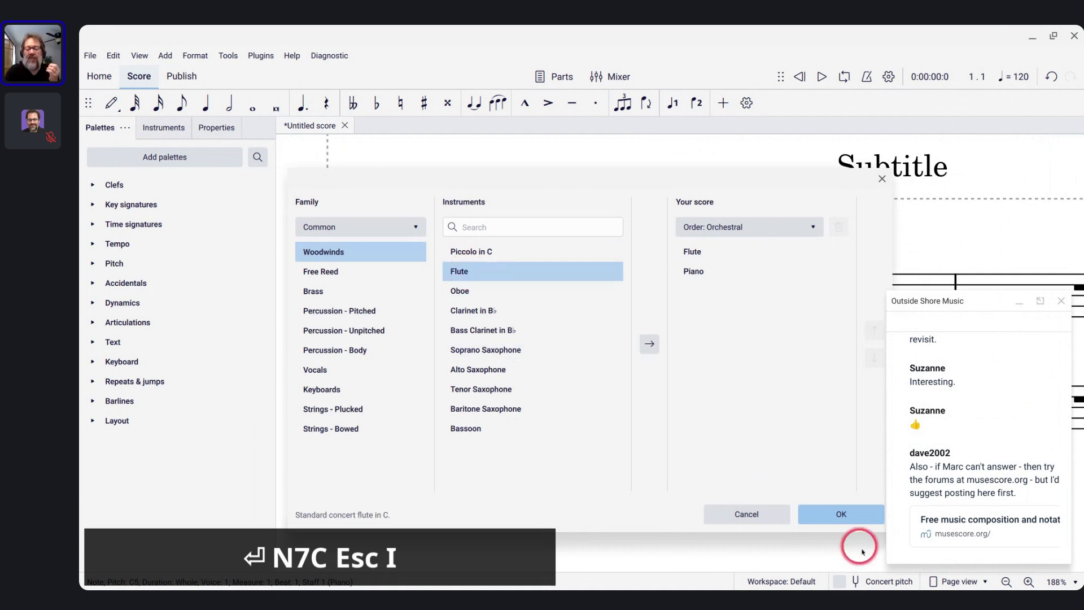
{"action": "left_click", "coordinate": [822, 515]}
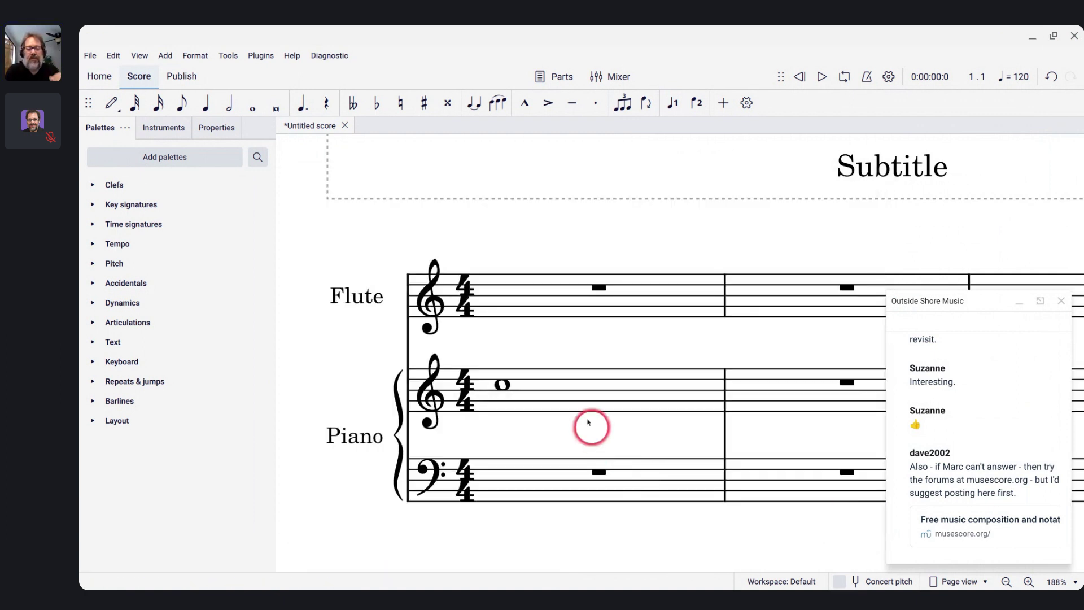
- Move the whole note in measure 1 from the piano's upper staff to the flute staff
{"action": "left_click", "coordinate": [573, 395]}
{"action": "key", "text": "ctrl+c"}
{"action": "key", "text": "ctrl+x"}
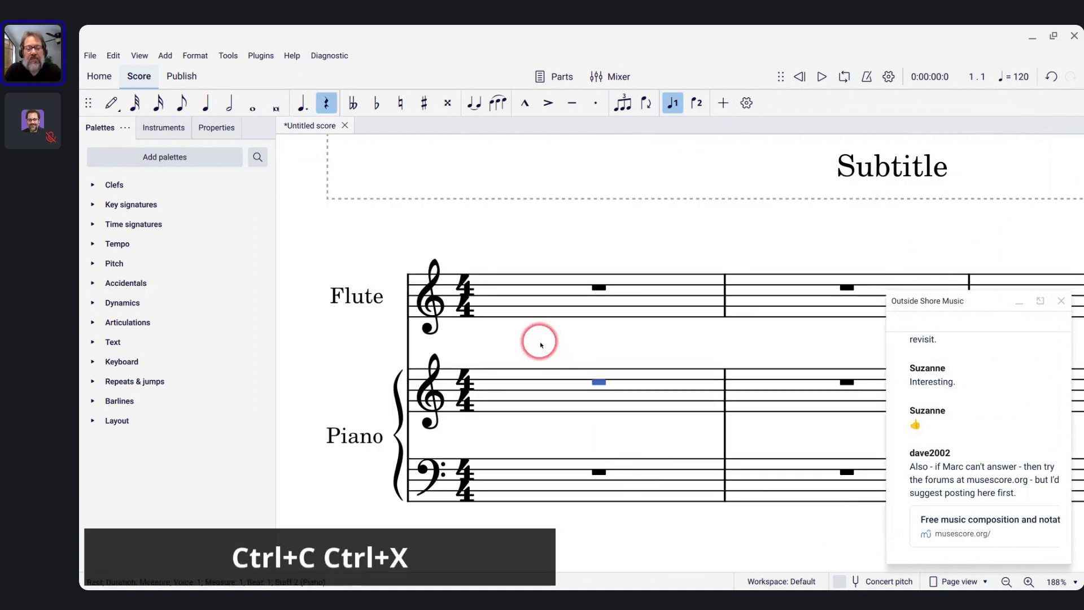
{"action": "left_click", "coordinate": [518, 306]}
{"action": "key", "text": "ctrl+v"}
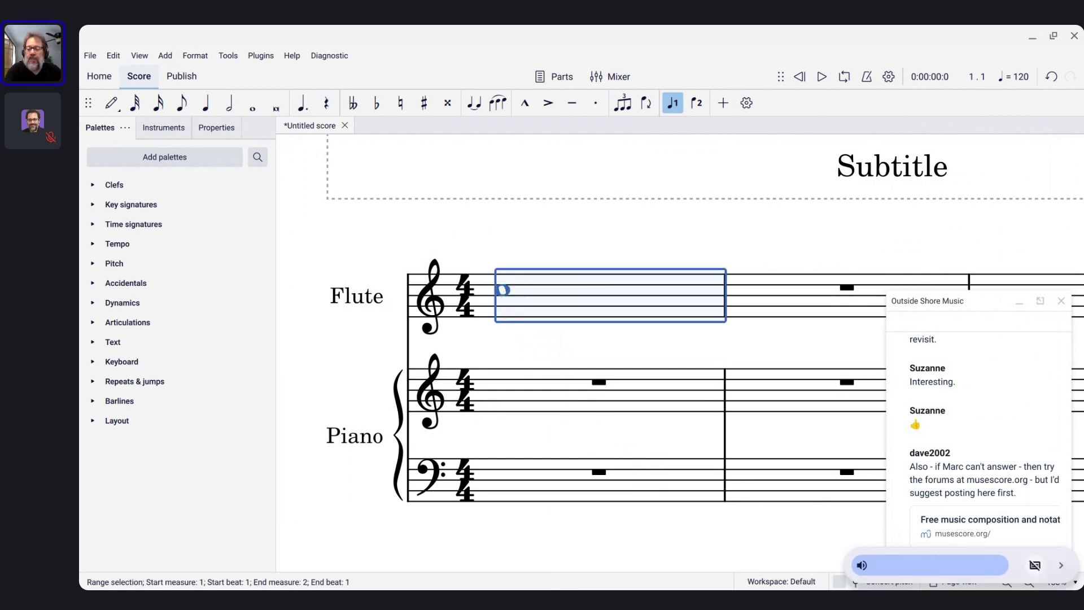
- Play back the flute's whole note in measure 1 and stop playback
{"action": "left_click", "coordinate": [502, 292]}
{"action": "key", "text": "space"}
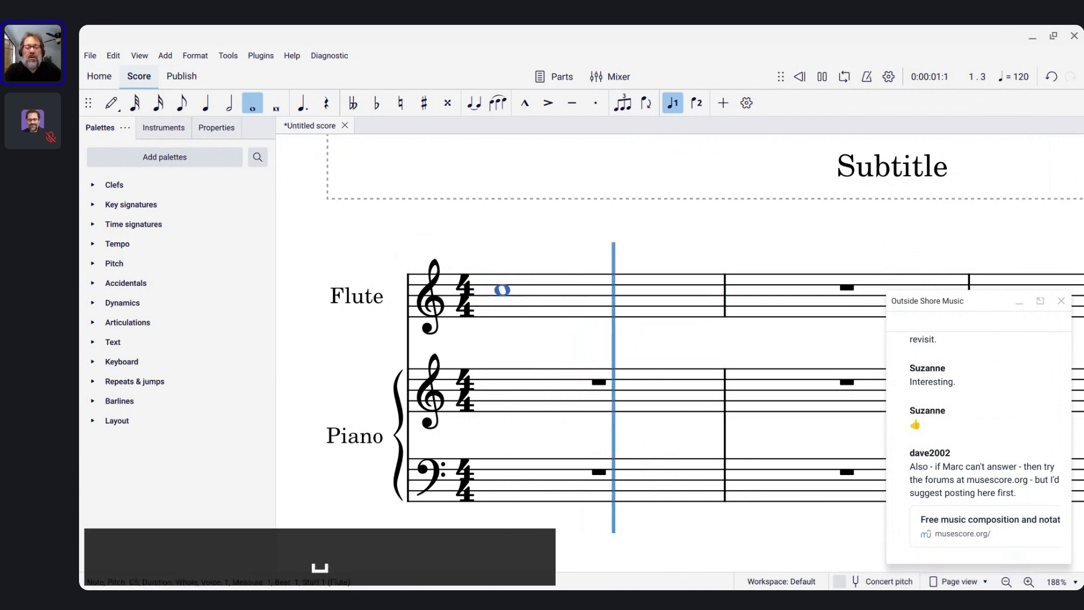
{"action": "key", "text": "space"}
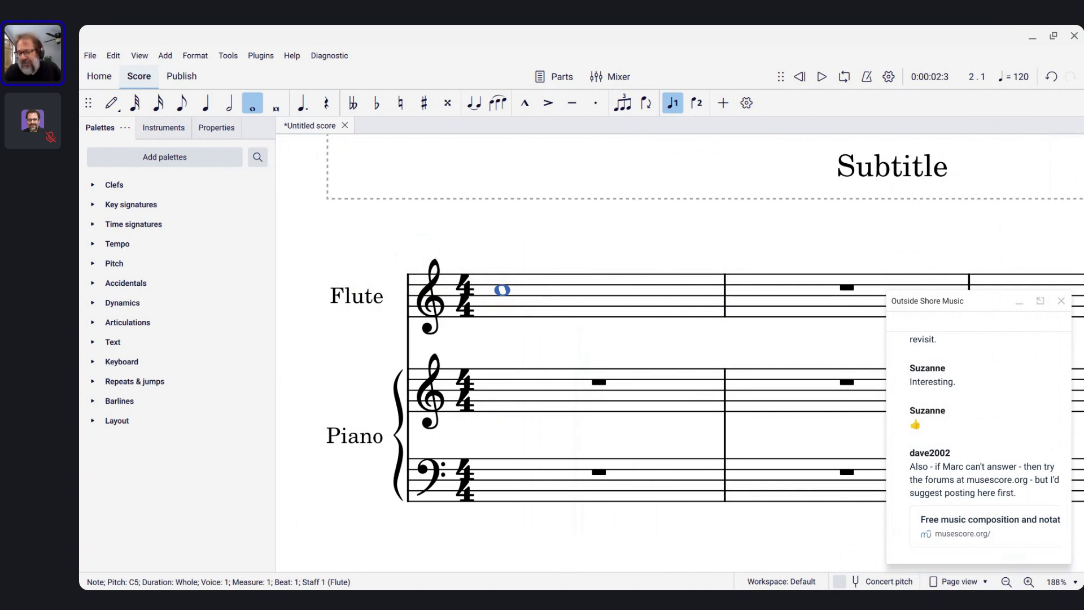
- Enter five quarter-note Cs in the piano's upper staff starting at measure 2, and leave note input
{"action": "left_click", "coordinate": [542, 392]}
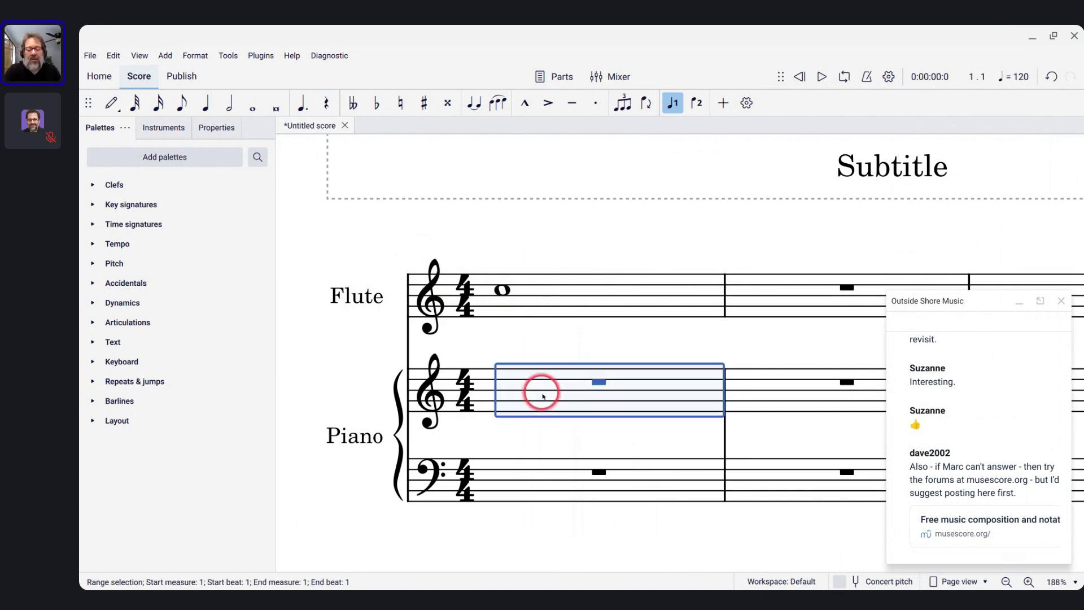
{"action": "key", "text": "n"}
{"action": "left_click", "coordinate": [729, 393]}
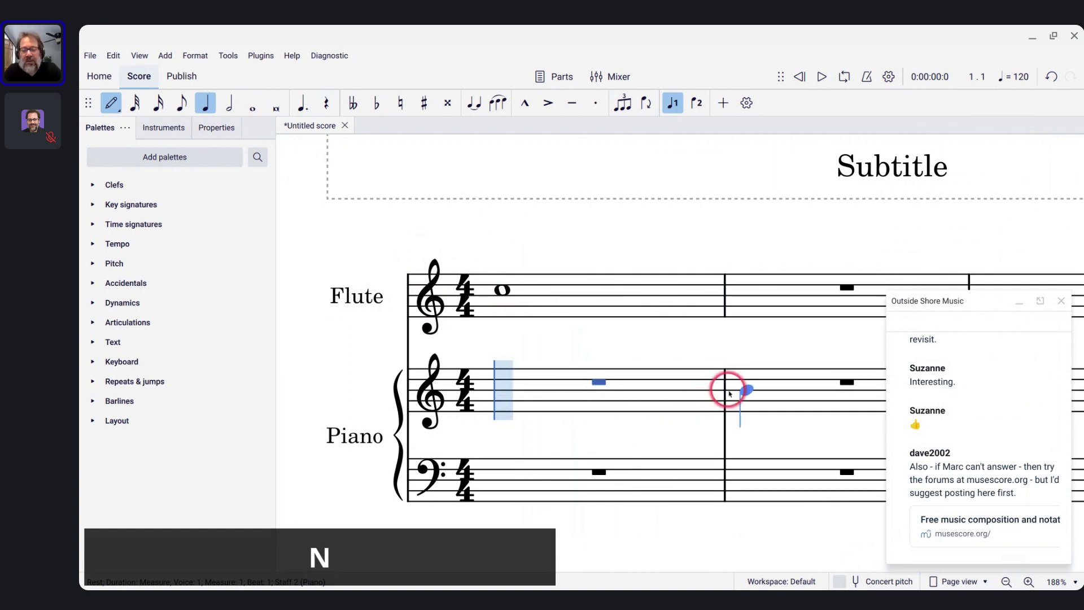
{"action": "key", "text": "ctrl+Right"}
{"action": "key", "text": "c"}
{"action": "key", "text": "c"}
{"action": "key", "text": "c"}
{"action": "key", "text": "c"}
{"action": "key", "text": "c"}
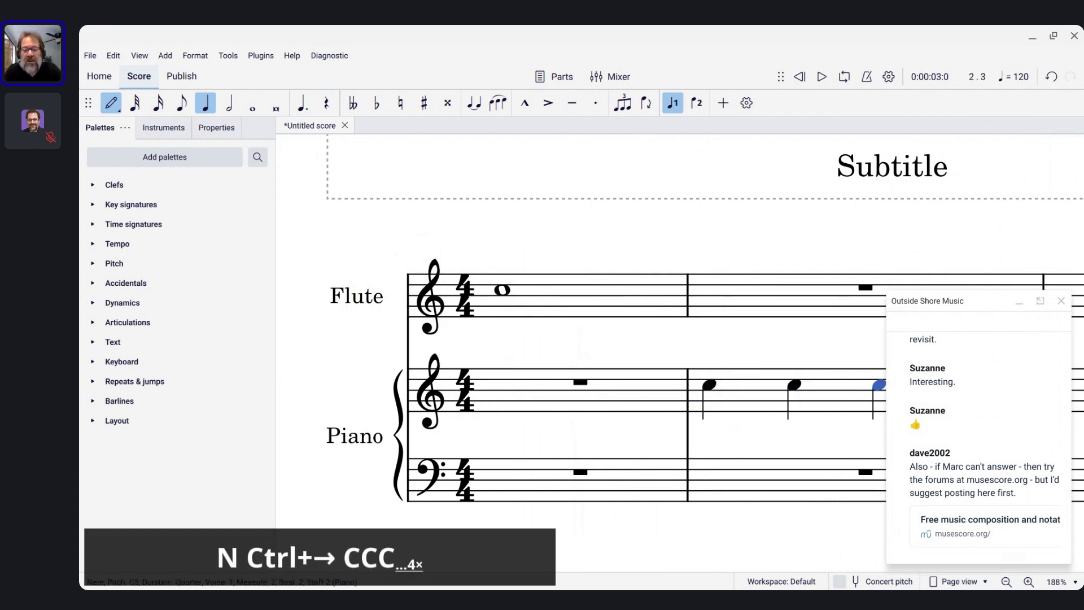
{"action": "scroll", "coordinate": [634, 361], "scroll_direction": "down", "scroll_amount": 5}
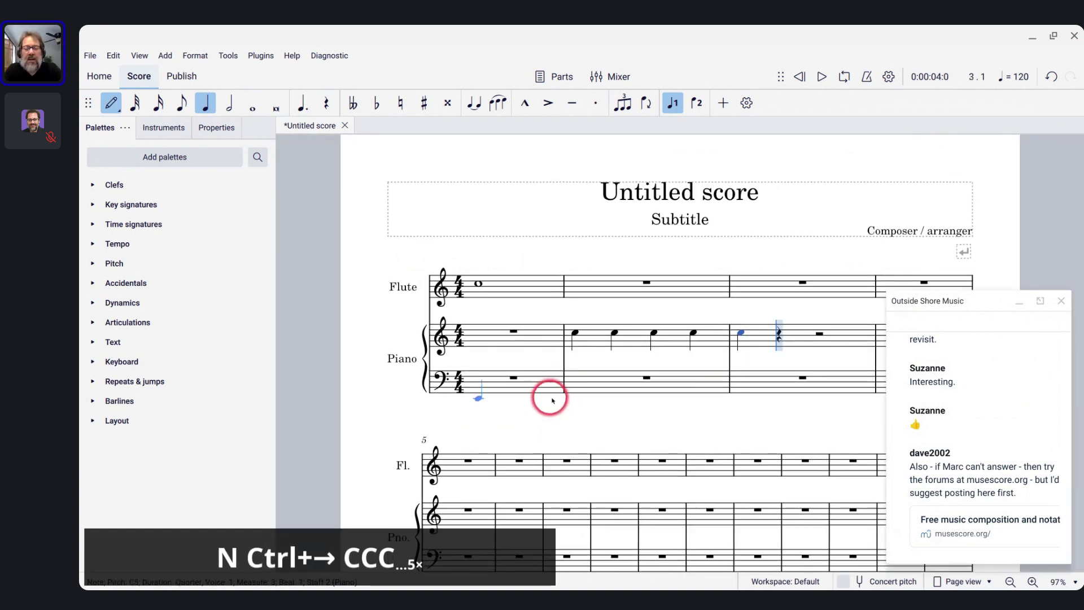
{"action": "key", "text": "Escape"}
- Lower the third and fourth quarter notes of measure 2 in the piano's upper staff by a semitone each
{"action": "left_click", "coordinate": [655, 335]}
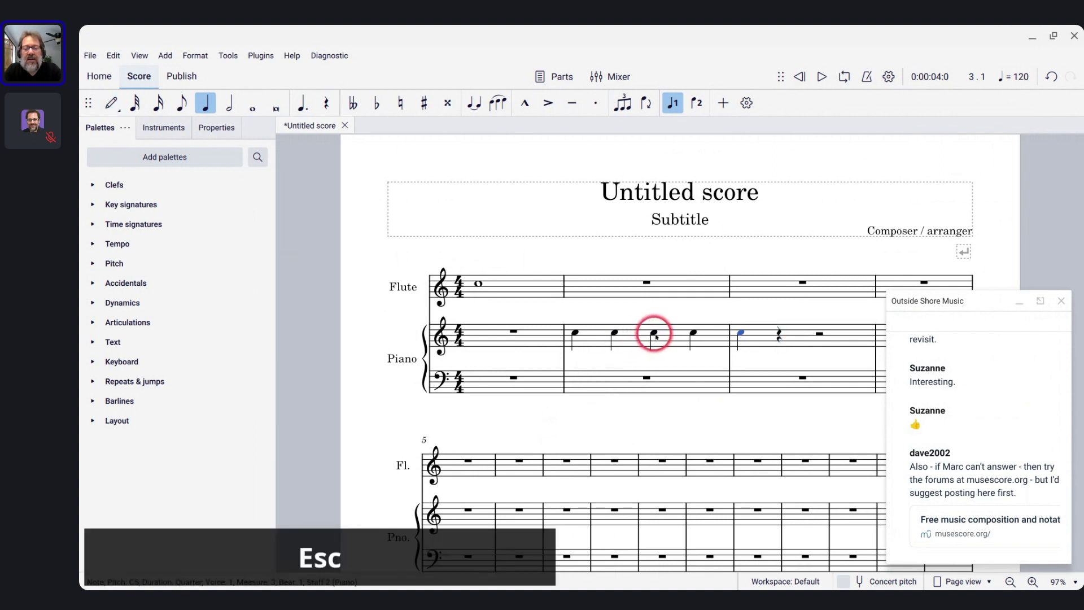
{"action": "key", "text": "Down"}
{"action": "key", "text": "Right"}
{"action": "key", "text": "Down"}
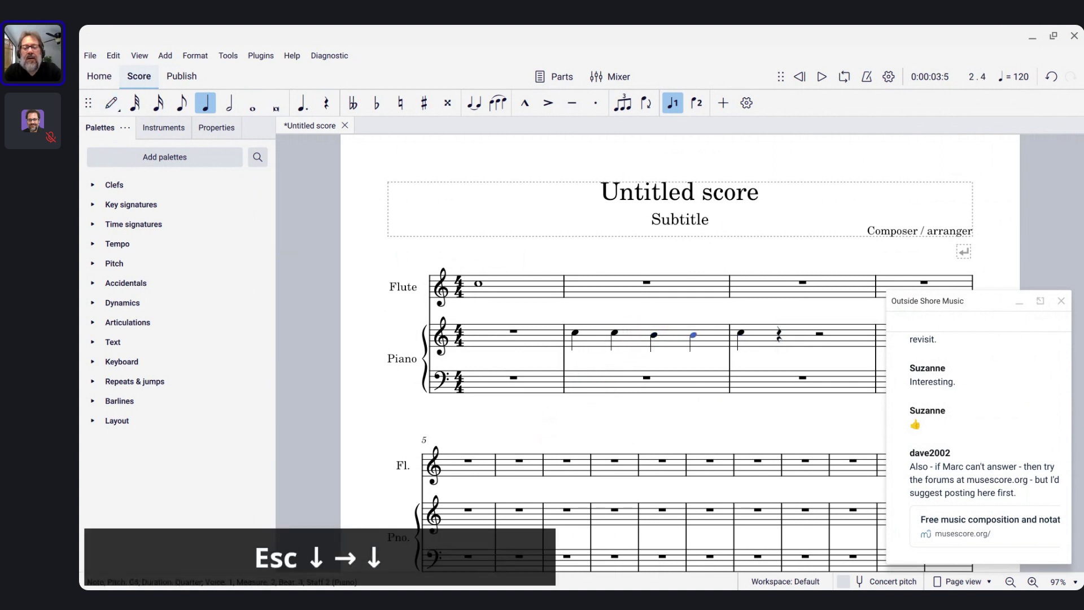
{"action": "key", "text": "Escape"}
- Enter a whole note G in measure 2 of the piano's bass staff and lower it an octave to G2
{"action": "left_click", "coordinate": [624, 384]}
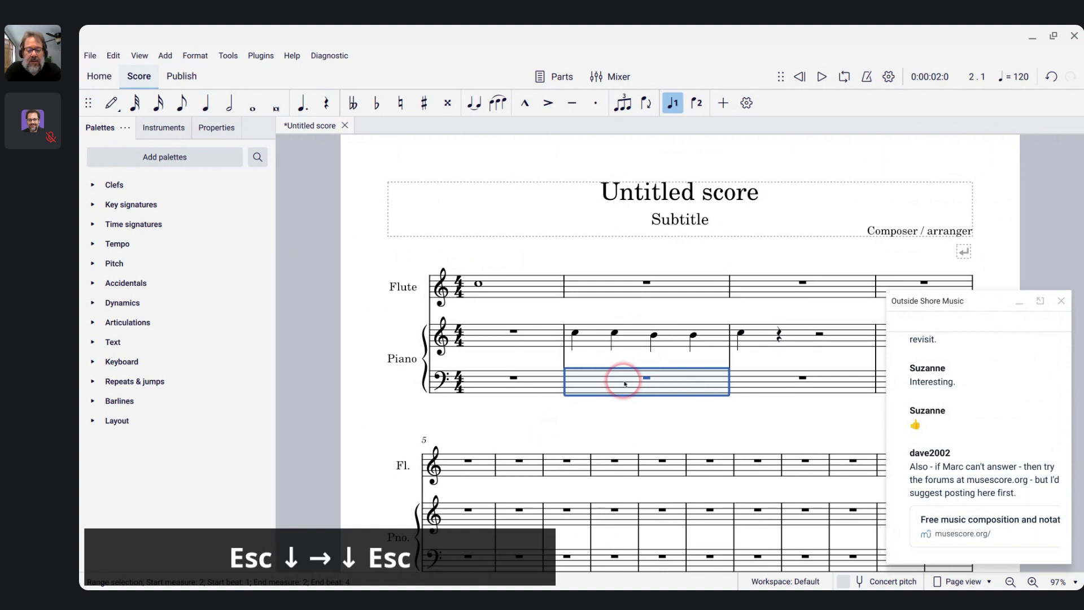
{"action": "key", "text": "n"}
{"action": "key", "text": "7"}
{"action": "key", "text": "g"}
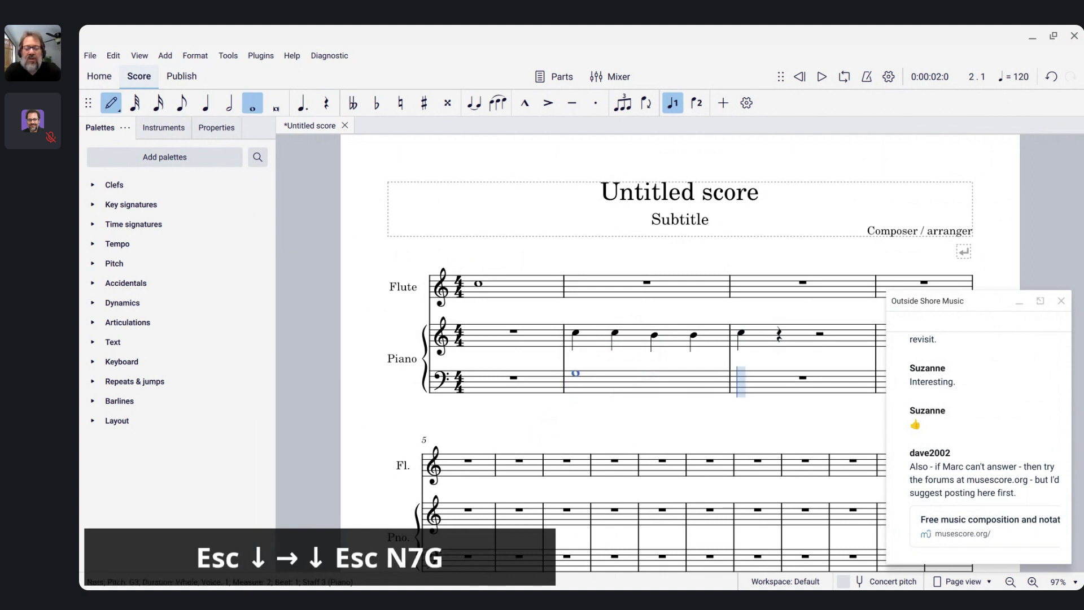
{"action": "key", "text": "ctrl+Down"}
{"action": "key", "text": "Escape"}
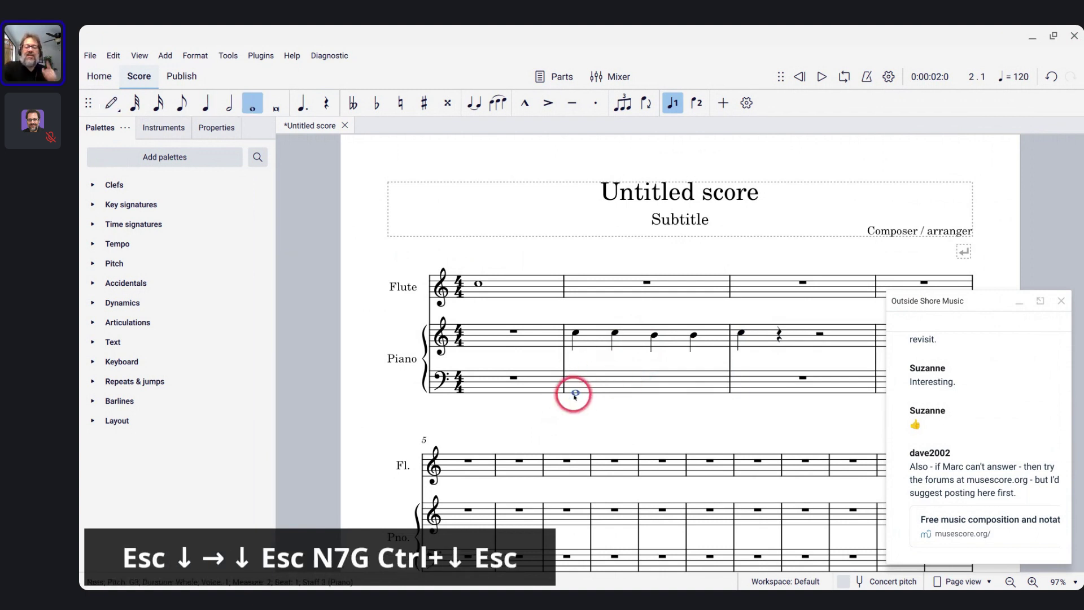
- Add an E above each of the first two quarter notes in measure 2 and a D above each of the last two
{"action": "scroll", "coordinate": [574, 395], "scroll_direction": "up", "scroll_amount": 5}
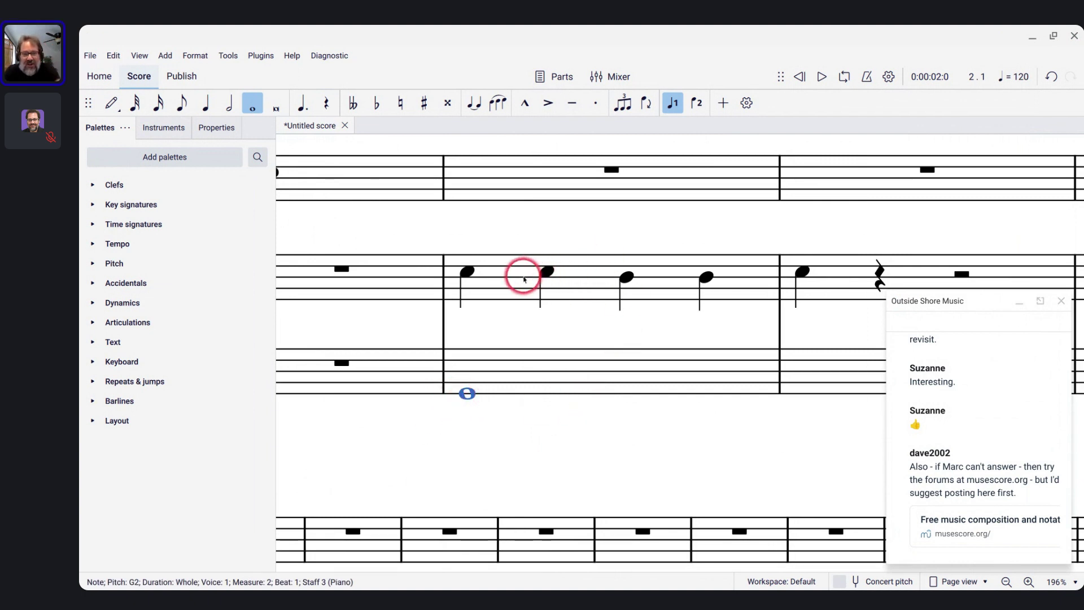
{"action": "left_click", "coordinate": [473, 275]}
{"action": "key", "text": "shift+e"}
{"action": "key", "text": "Right"}
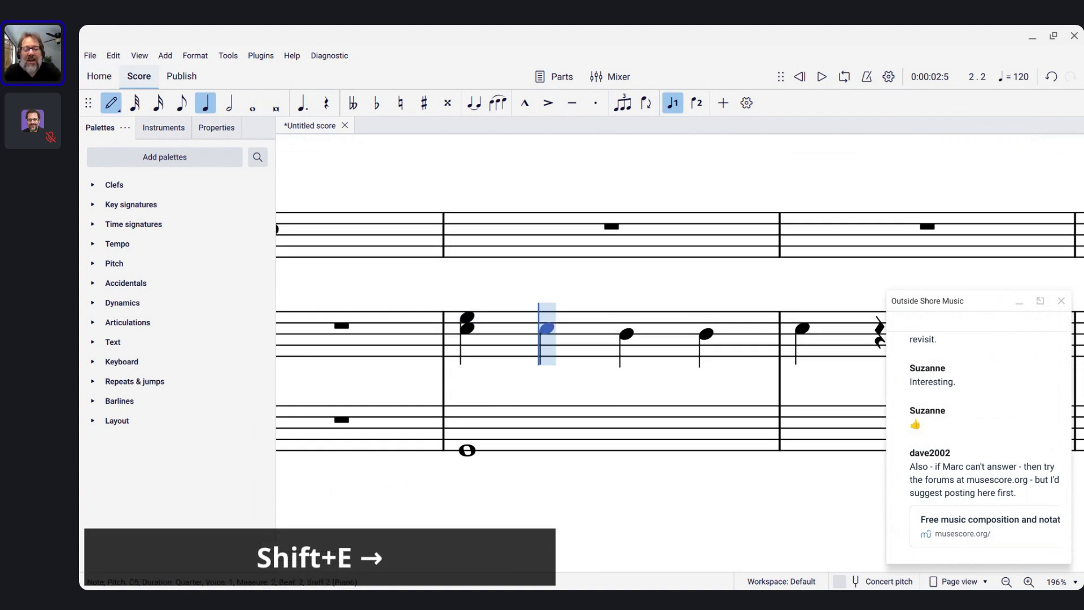
{"action": "key", "text": "shift+e"}
{"action": "key", "text": "Right"}
{"action": "key", "text": "shift+d"}
{"action": "key", "text": "Right"}
{"action": "key", "text": "shift+d"}
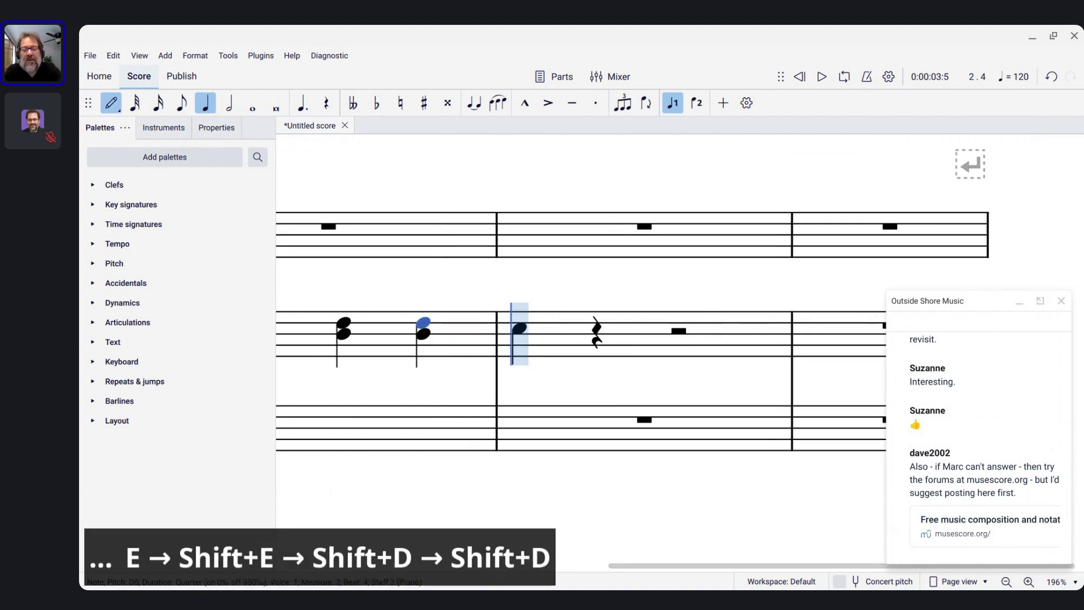
{"action": "key", "text": "Escape"}
- Select measure 2 of the piano's upper staff, play it back, and stop playback
{"action": "scroll", "coordinate": [304, 253], "scroll_direction": "left", "scroll_amount": 3}
{"action": "left_click", "coordinate": [303, 253]}
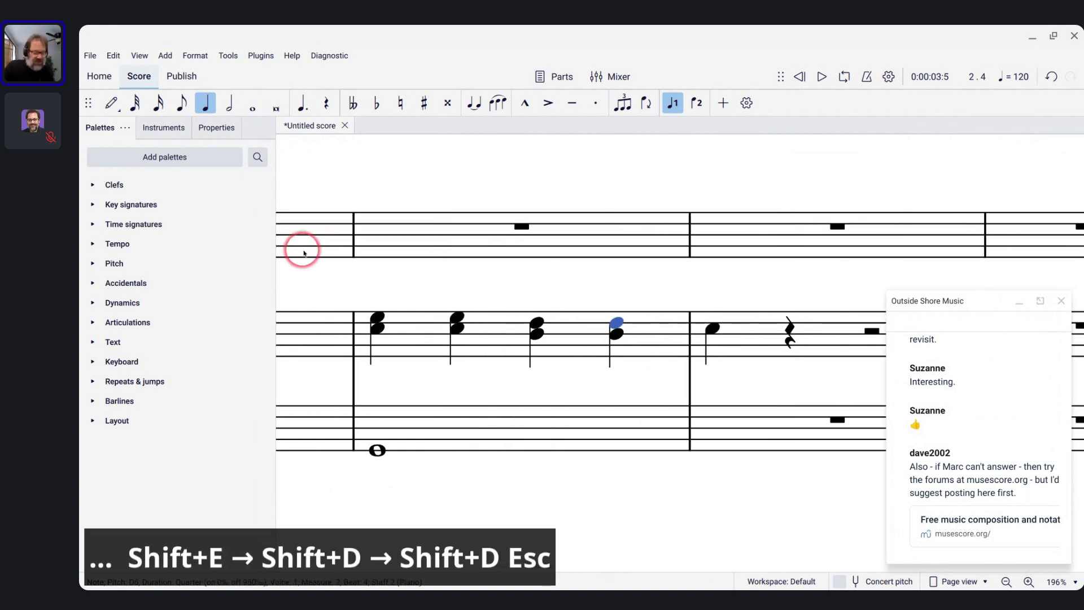
{"action": "left_click", "coordinate": [426, 339]}
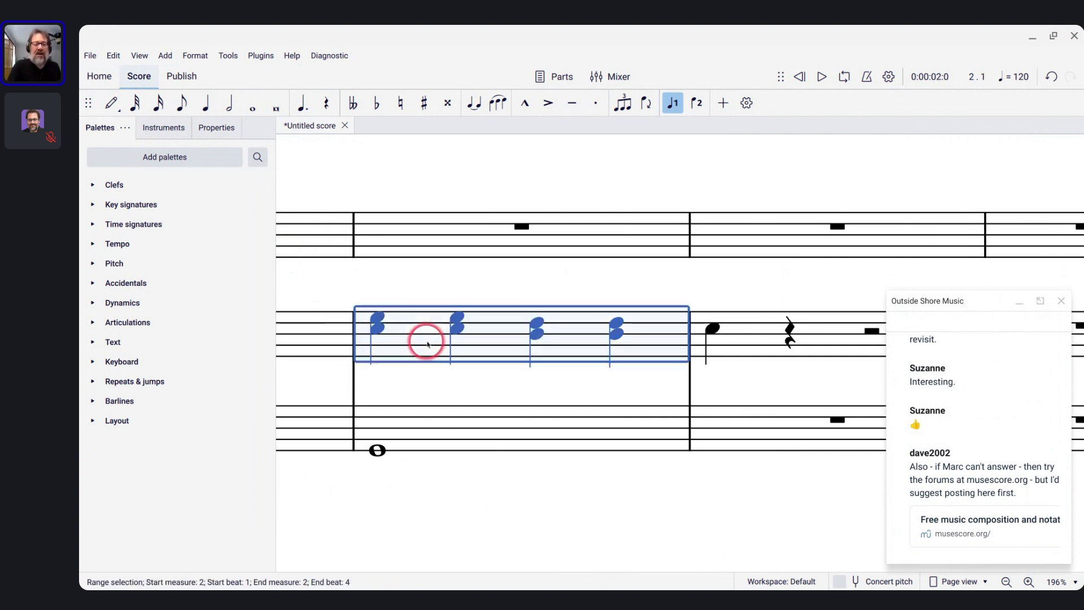
{"action": "key", "text": "space"}
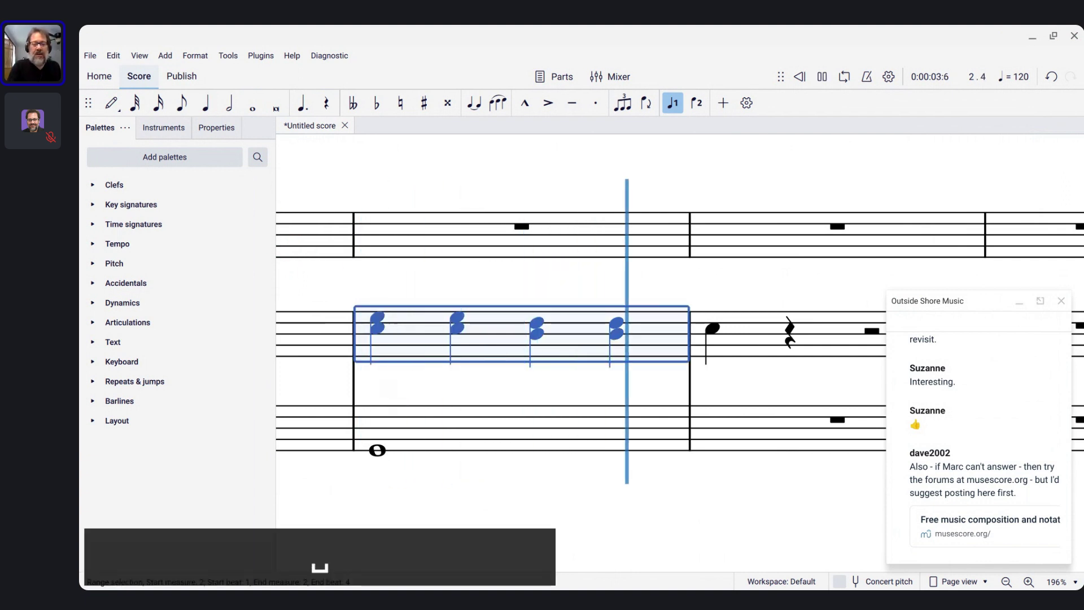
{"action": "key", "text": "space"}
{"action": "left_click", "coordinate": [426, 341]}
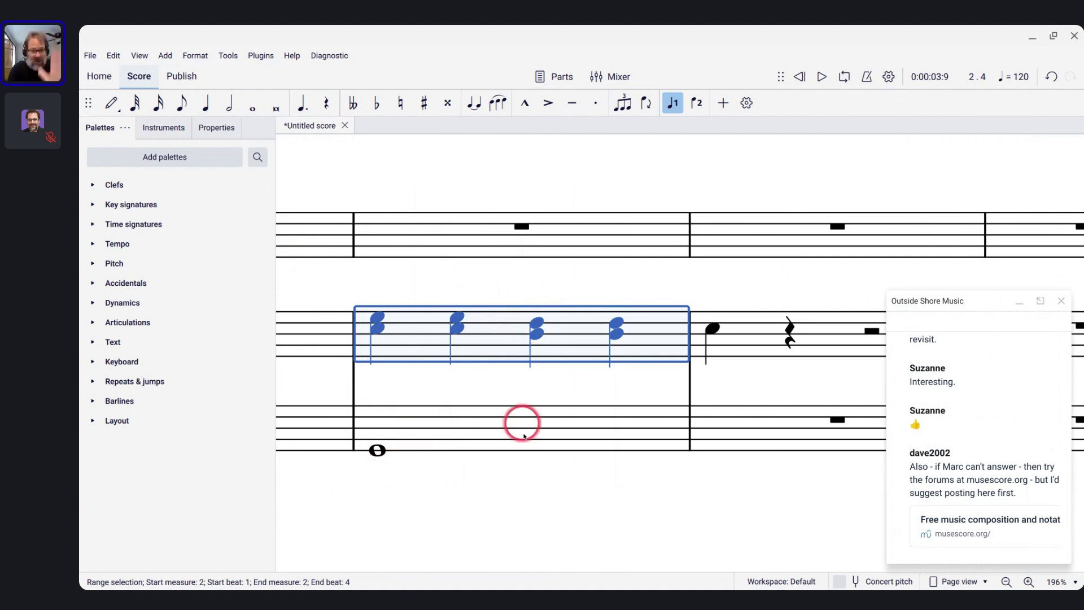
{"action": "scroll", "coordinate": [521, 391], "scroll_direction": "up", "scroll_amount": 2}
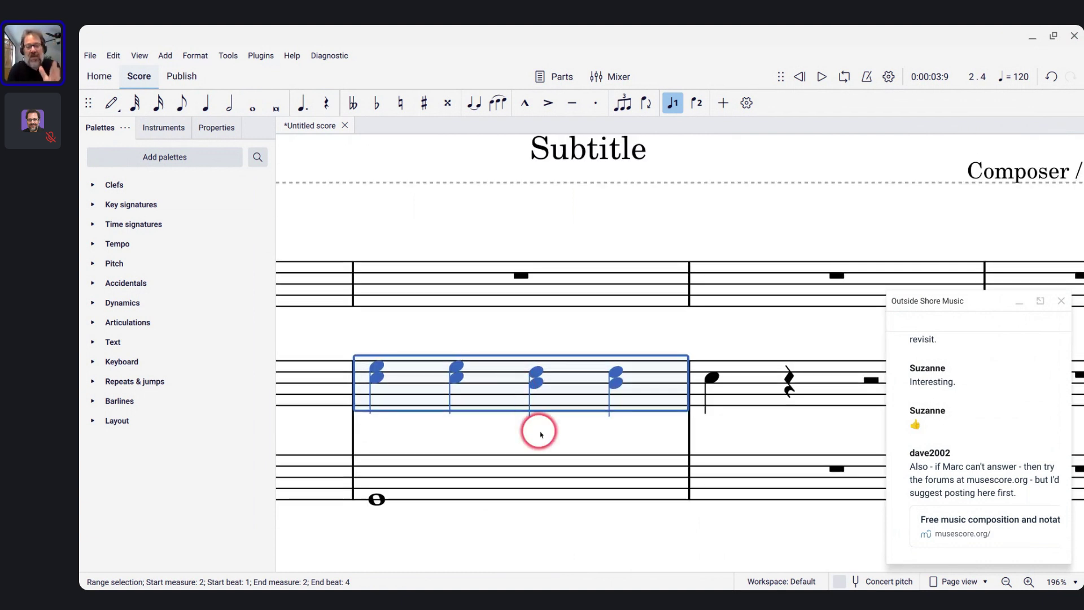
{"action": "scroll", "coordinate": [537, 430], "scroll_direction": "up", "scroll_amount": 2}
{"action": "scroll", "coordinate": [536, 431], "scroll_direction": "left", "scroll_amount": 4}
{"action": "scroll", "coordinate": [540, 434], "scroll_direction": "left", "scroll_amount": 2}
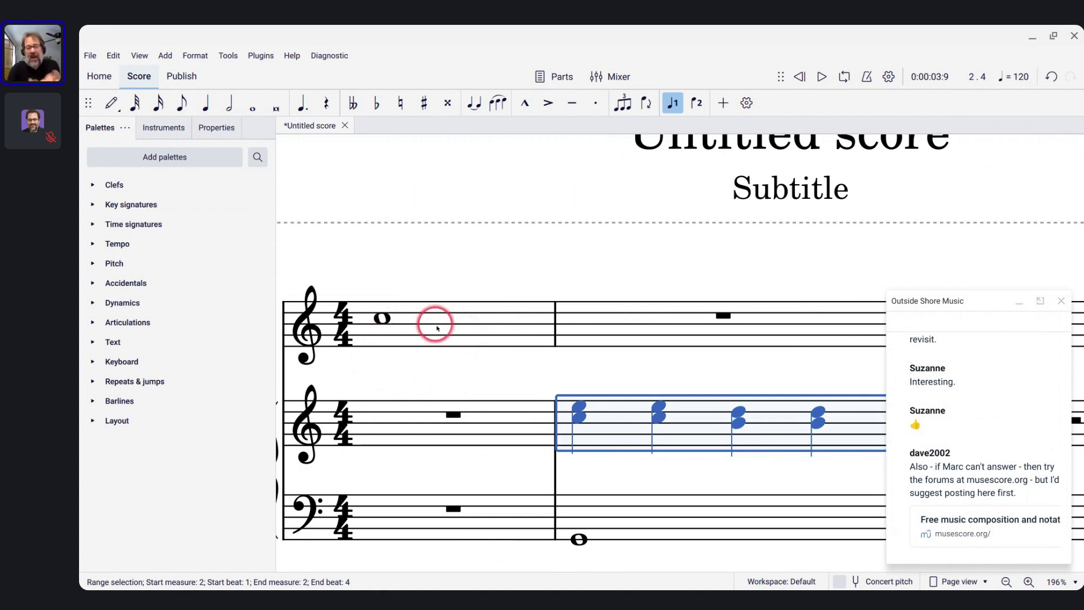
{"action": "scroll", "coordinate": [611, 508], "scroll_direction": "down", "scroll_amount": 3}
{"action": "scroll", "coordinate": [611, 508], "scroll_direction": "right", "scroll_amount": 2}
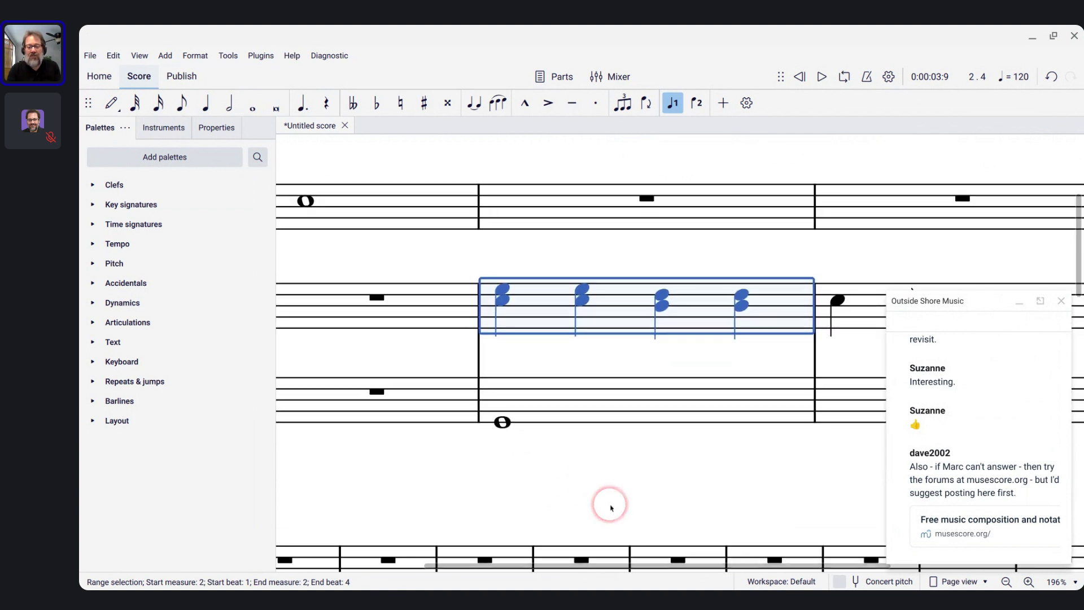
{"action": "left_click", "coordinate": [522, 423]}
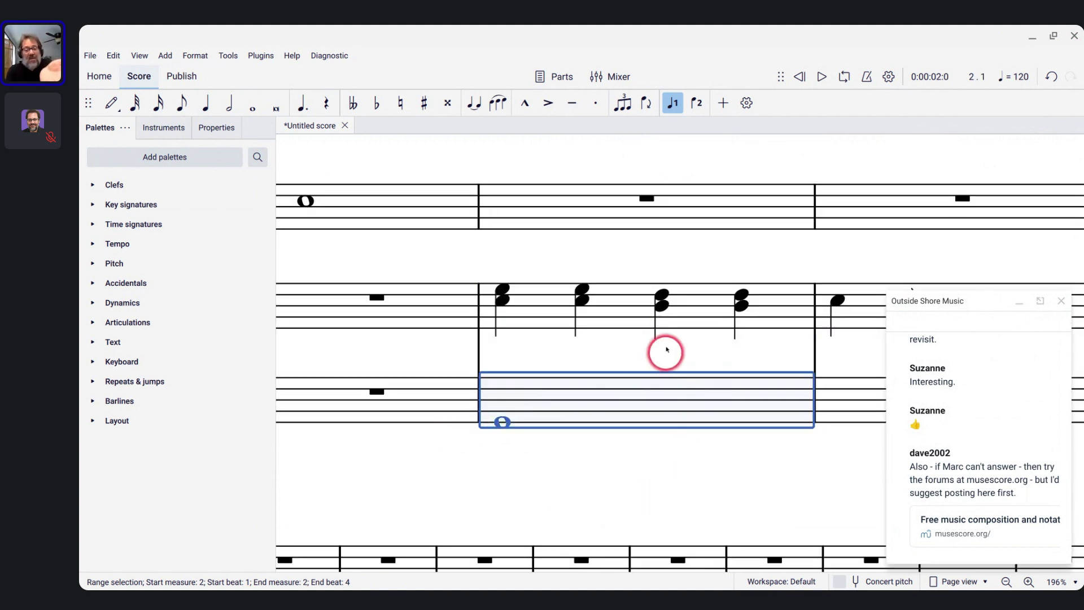
{"action": "scroll", "coordinate": [674, 417], "scroll_direction": "left", "scroll_amount": 3}
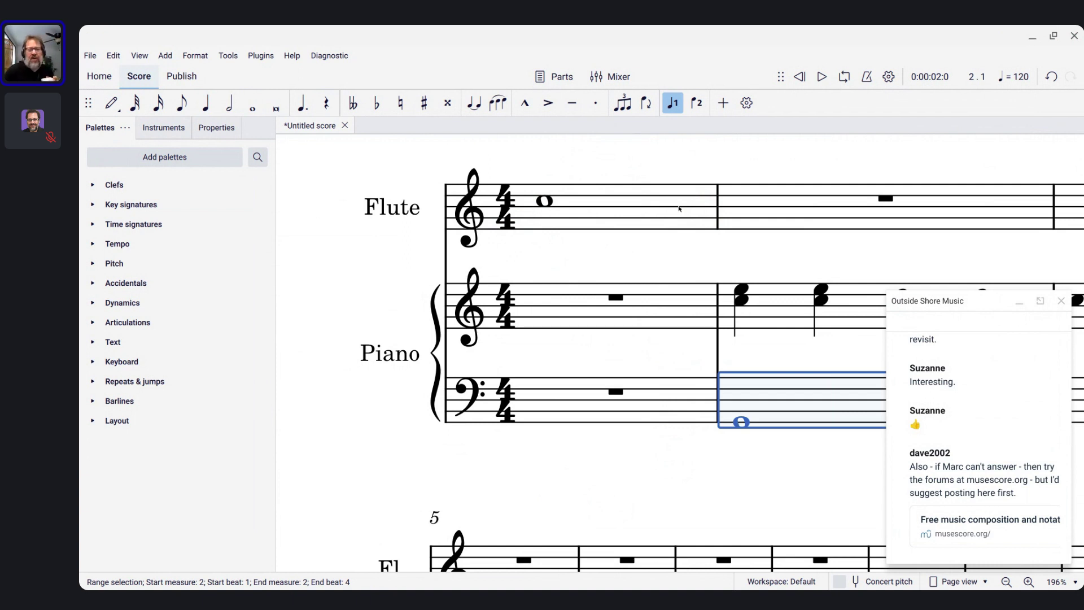
- Enter a half rest in voice 2 at beat 1 beneath the flute's whole note in measure 1
{"action": "left_click", "coordinate": [545, 200]}
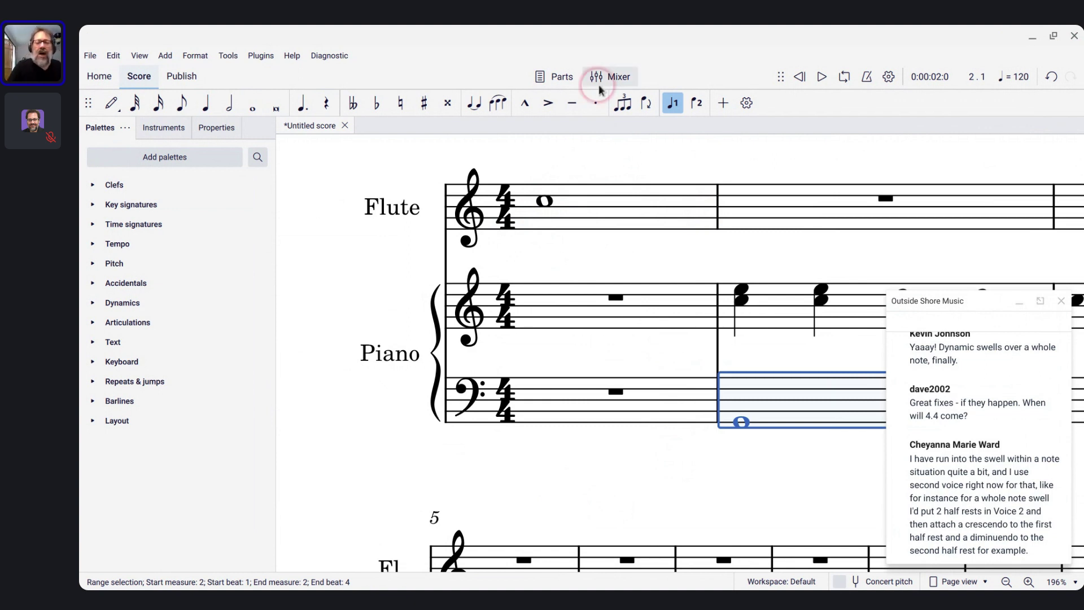
{"action": "left_click", "coordinate": [544, 204]}
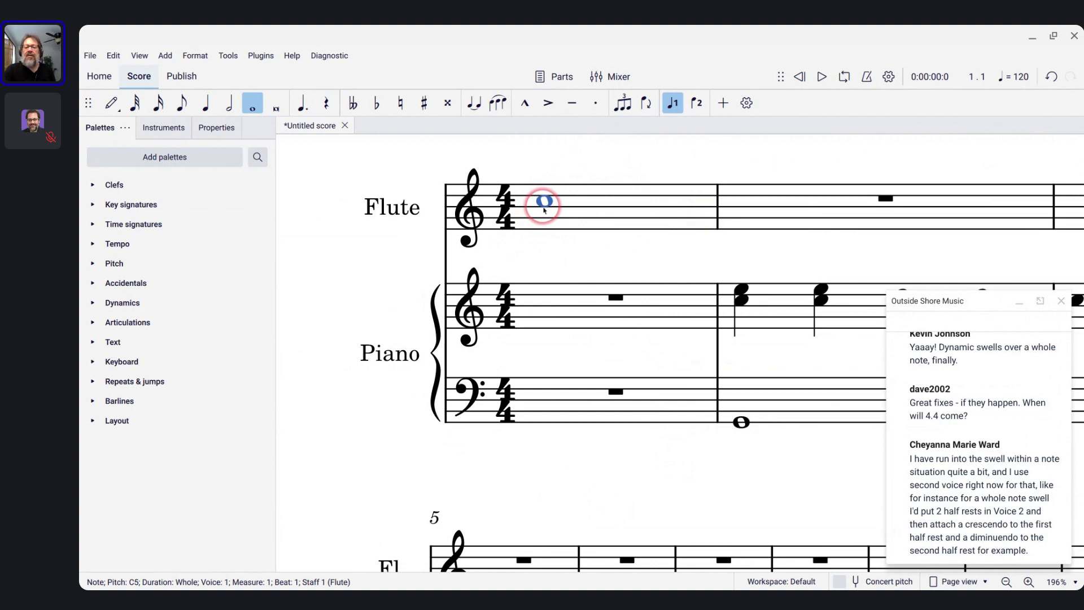
{"action": "scroll", "coordinate": [572, 232], "scroll_direction": "up", "scroll_amount": 3}
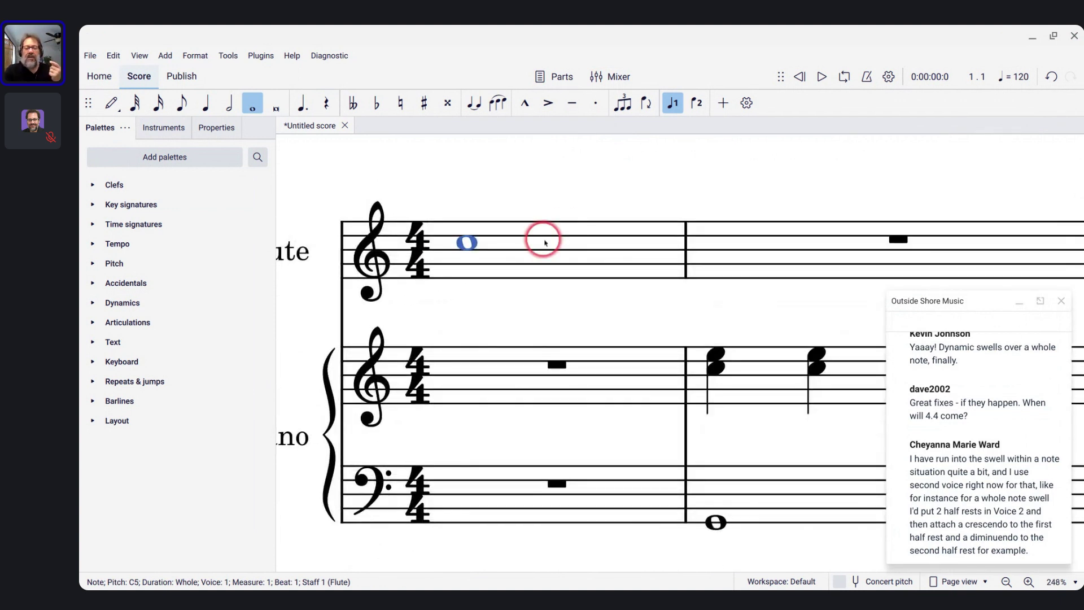
{"action": "scroll", "coordinate": [542, 239], "scroll_direction": "left", "scroll_amount": 3}
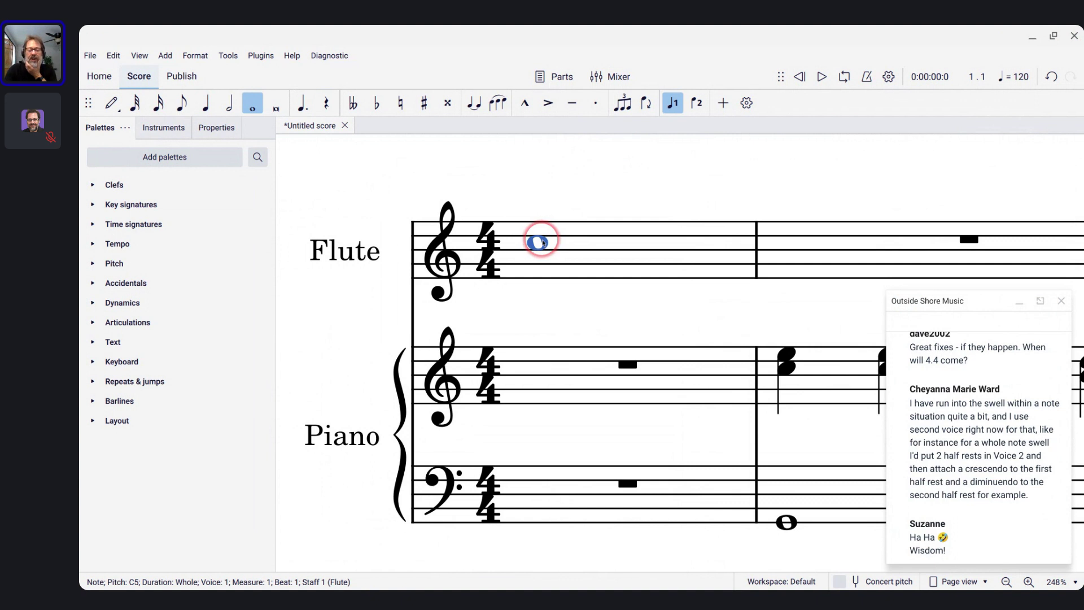
{"action": "key", "text": "n"}
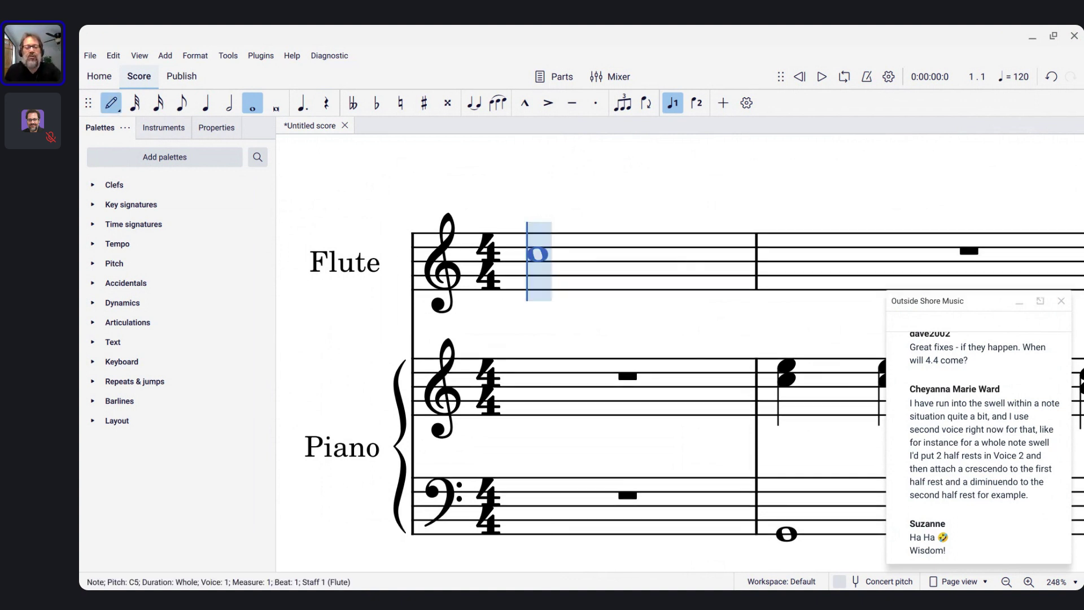
{"action": "key", "text": "ctrl+alt+2"}
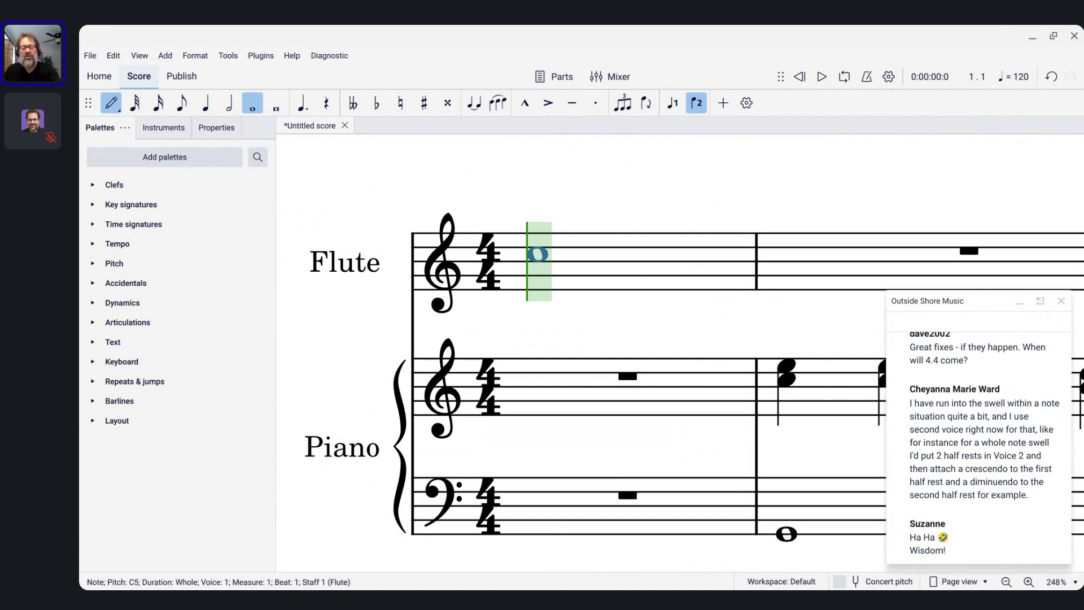
{"action": "key", "text": "6"}
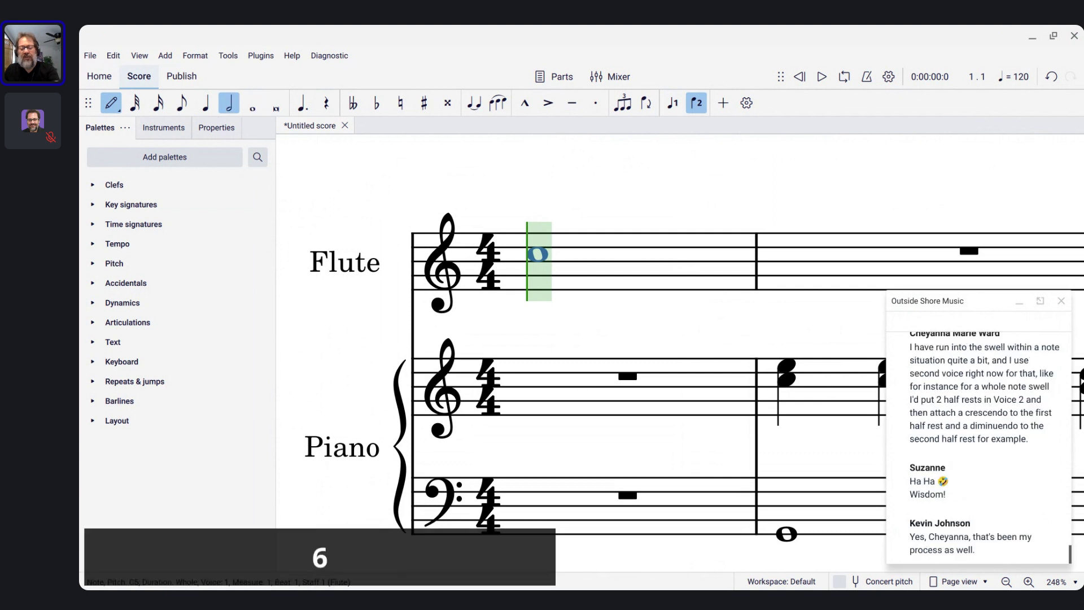
{"action": "key", "text": "0"}
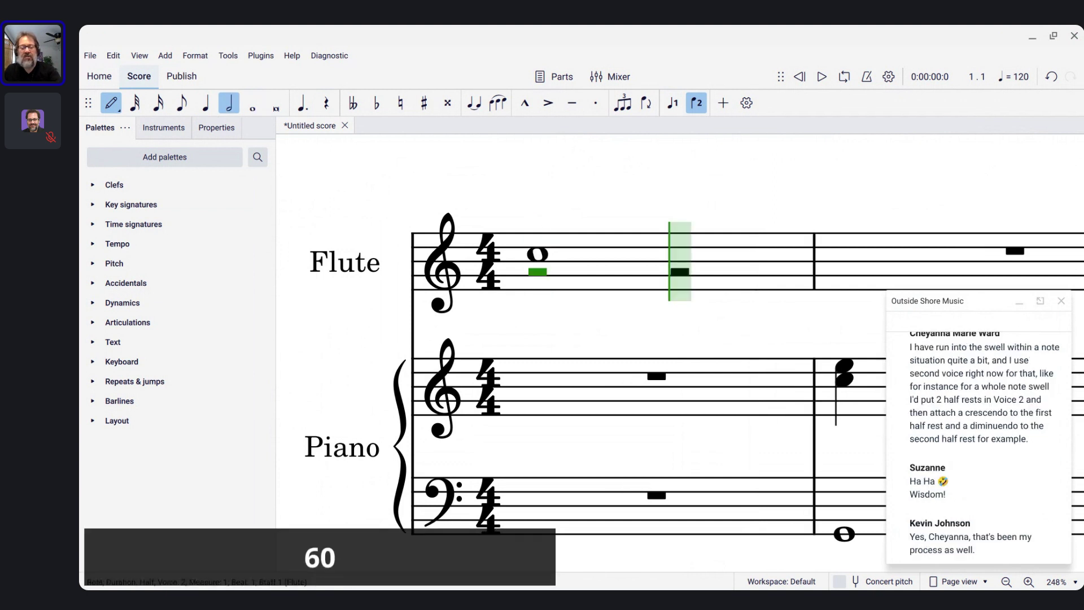
{"action": "key", "text": "Escape"}
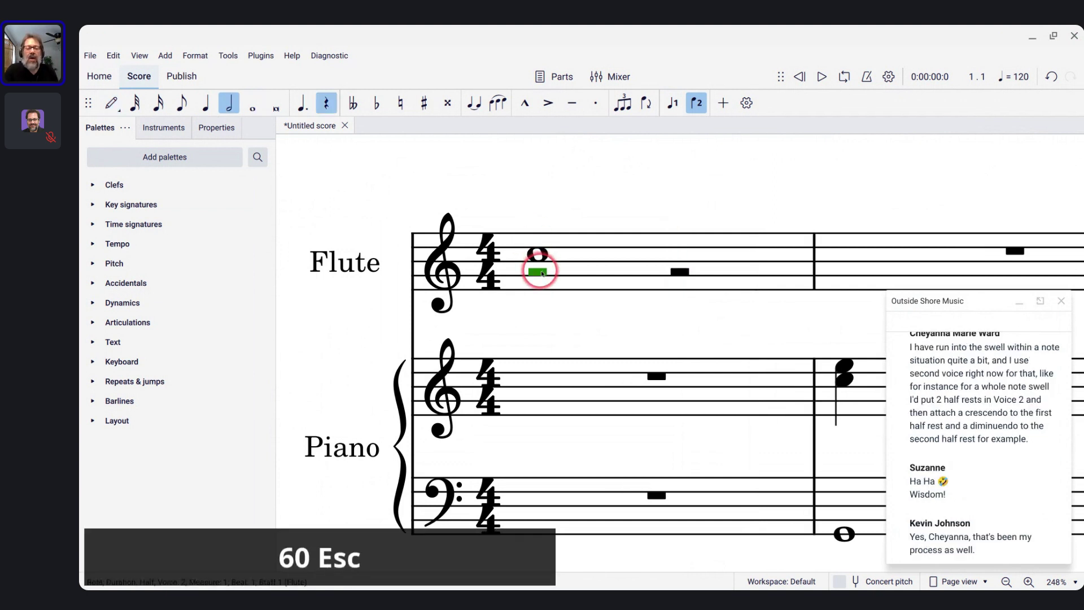
- Attach a crescendo hairpin to the flute's first voice 2 half rest and a decrescendo hairpin to the second
{"action": "key", "text": "shift+comma"}
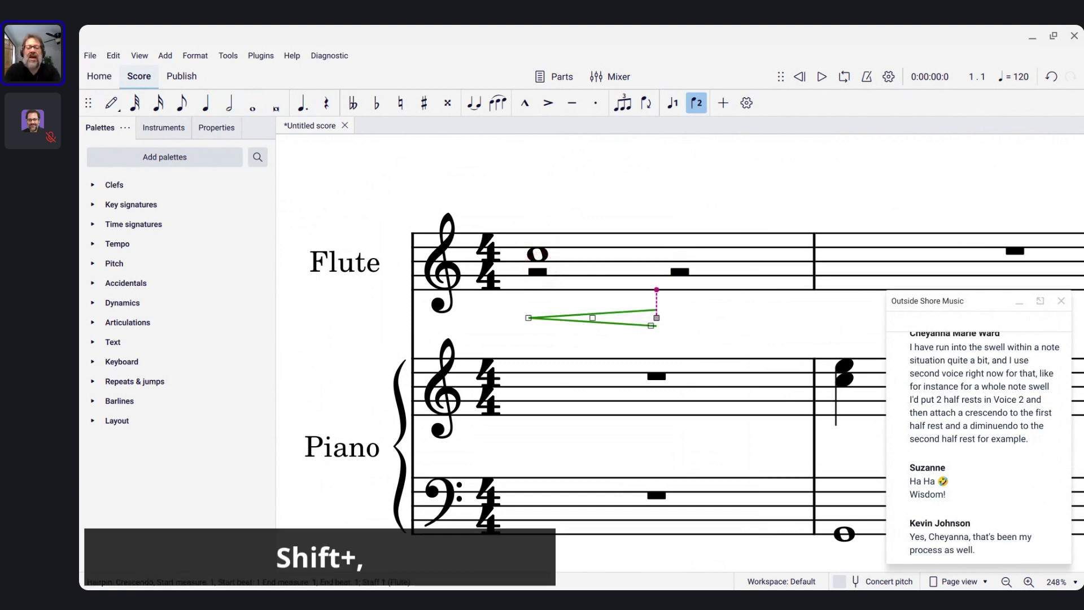
{"action": "key", "text": "Escape"}
{"action": "left_click", "coordinate": [679, 273]}
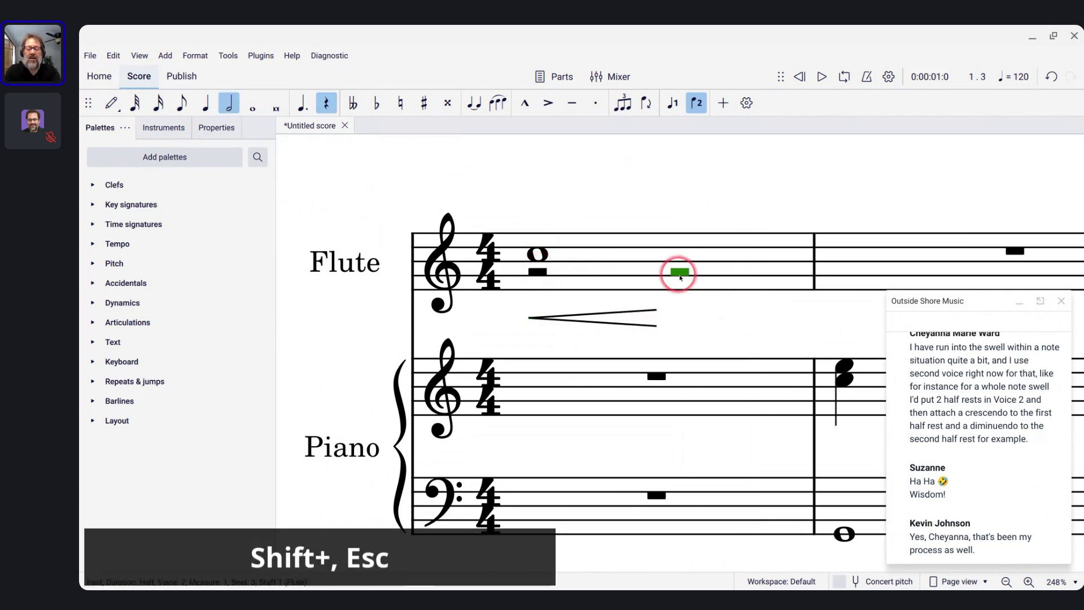
{"action": "key", "text": "shift+period"}
{"action": "key", "text": "Escape"}
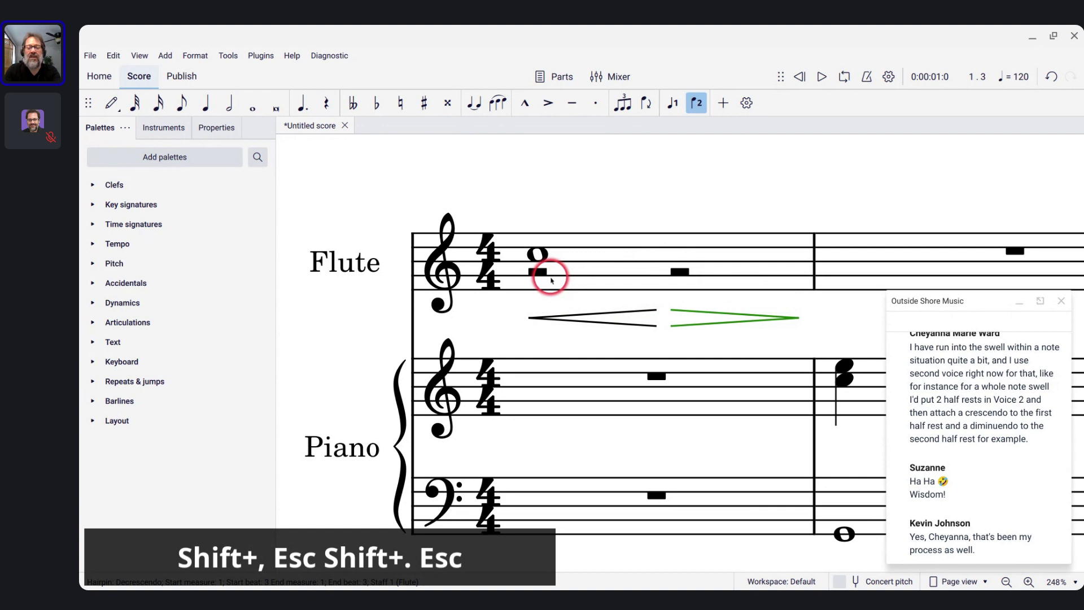
- Make both voice 2 half rests in the flute's measure 1 invisible
{"action": "left_click", "coordinate": [547, 276]}
{"action": "key", "text": "v"}
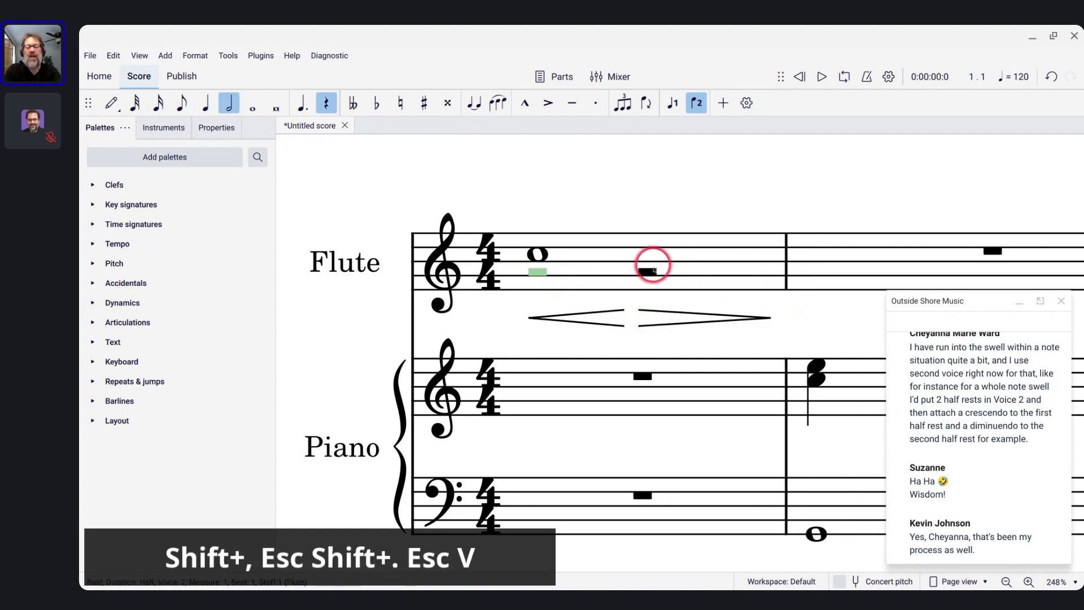
{"action": "left_click", "coordinate": [653, 270]}
{"action": "key", "text": "v"}
{"action": "key", "text": "Escape"}
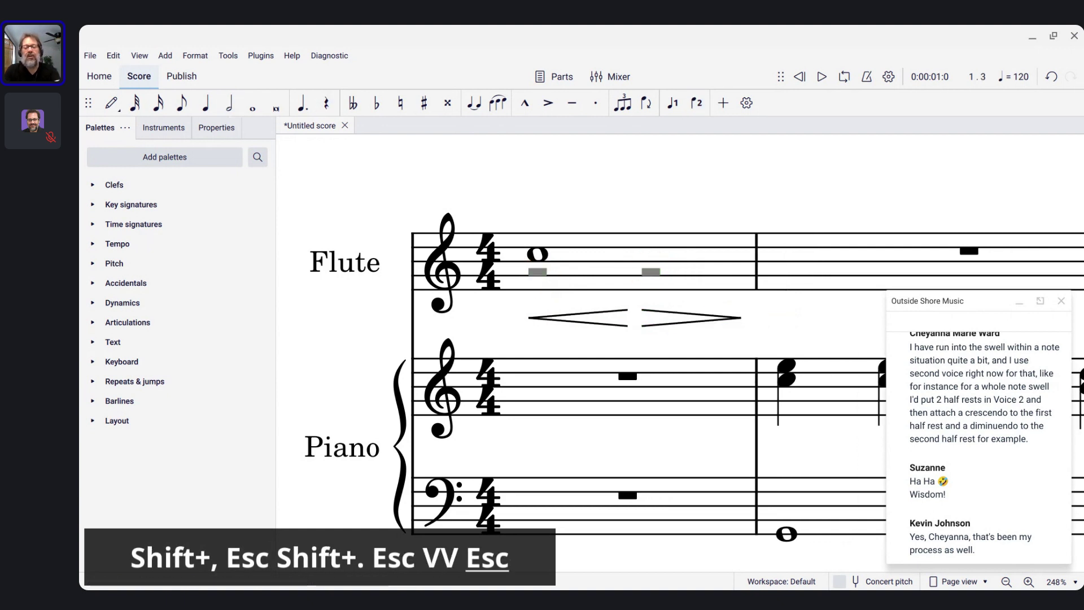
- Play the score from the start of measure 1 to hear the hairpins, and stop playback
{"action": "mouse_move", "coordinate": [682, 378]}
{"action": "left_mouse_down"}
{"action": "mouse_move", "coordinate": [660, 277]}
{"action": "mouse_move", "coordinate": [667, 370]}
{"action": "left_mouse_up"}
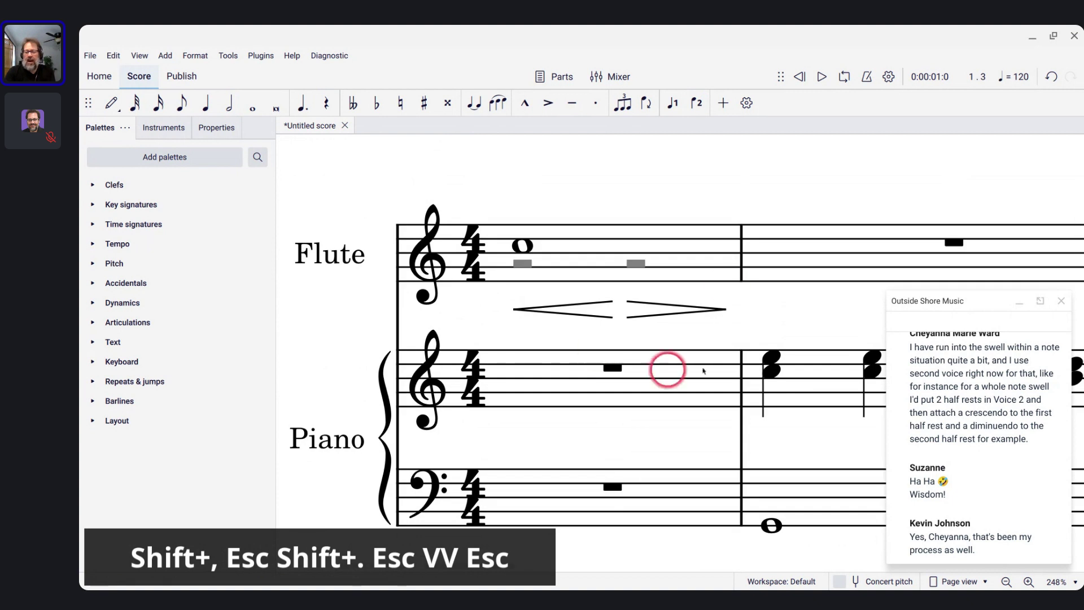
{"action": "left_click", "coordinate": [476, 261]}
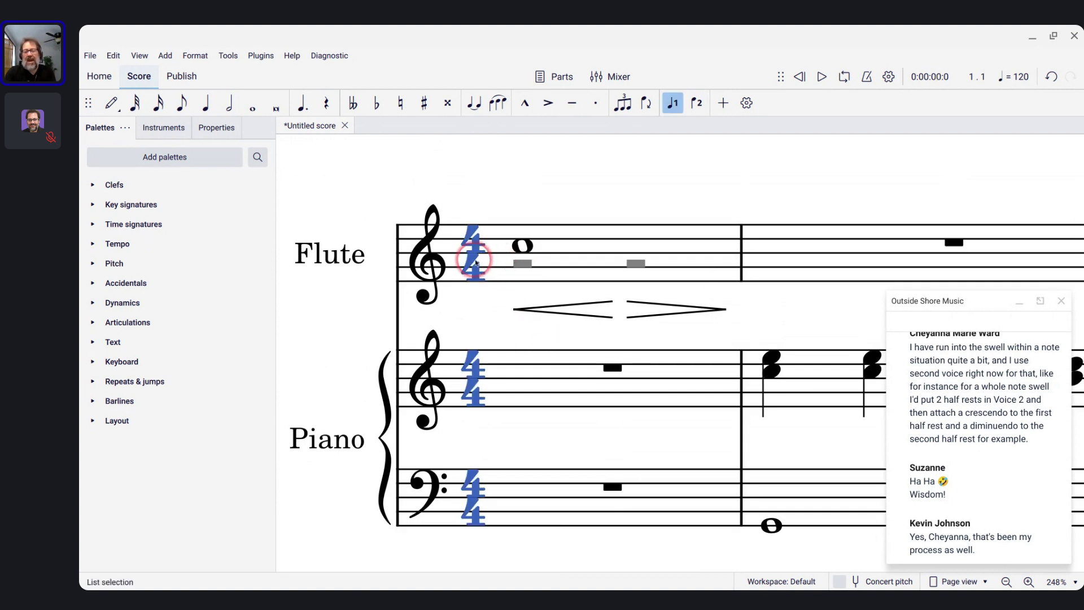
{"action": "key", "text": "space"}
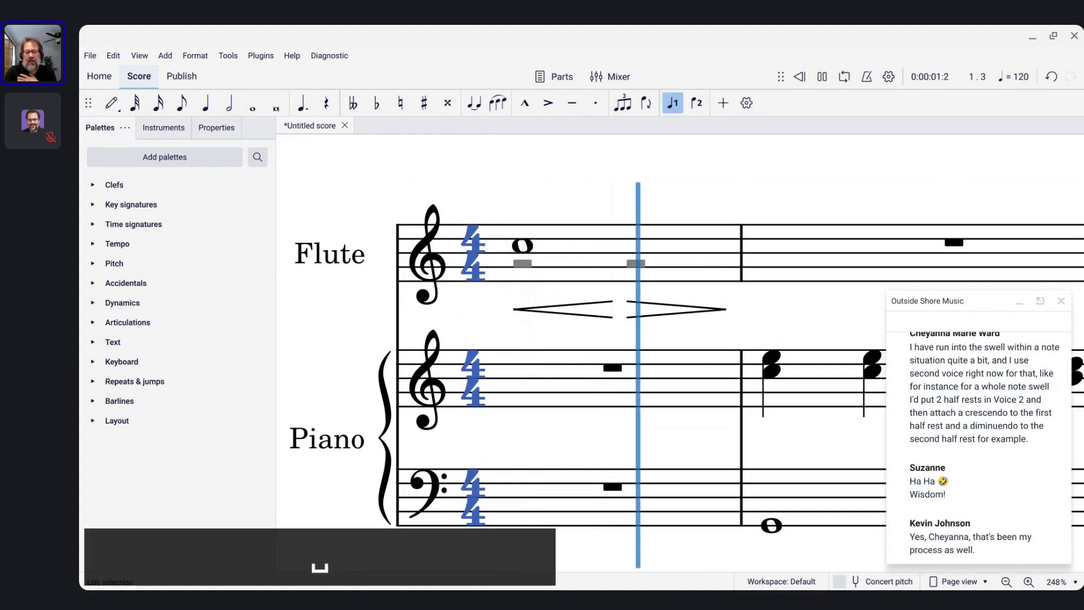
{"action": "key", "text": "space"}
{"action": "left_click", "coordinate": [550, 270]}
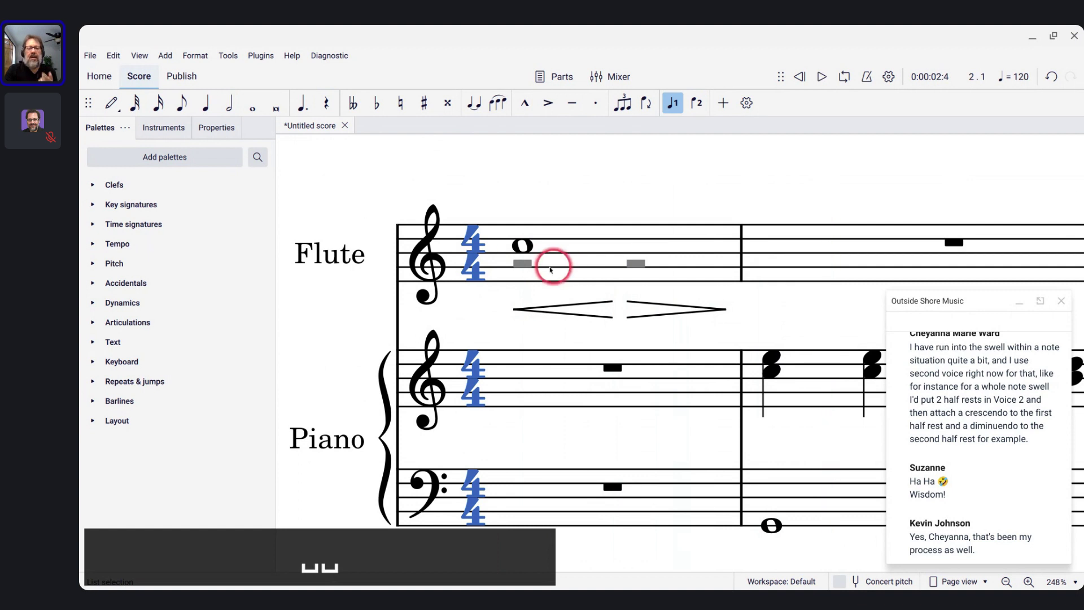
- Add ppp to the flute's first voice 2 rest, fff to the second, and ppp at the measure 2 rest
{"action": "left_click", "coordinate": [522, 246]}
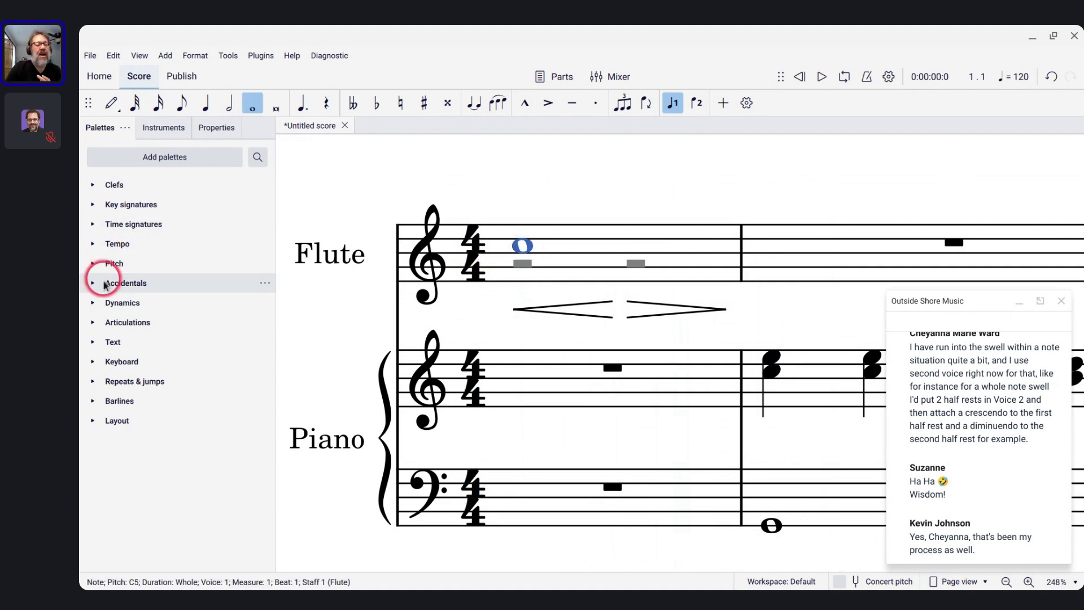
{"action": "left_click", "coordinate": [95, 303]}
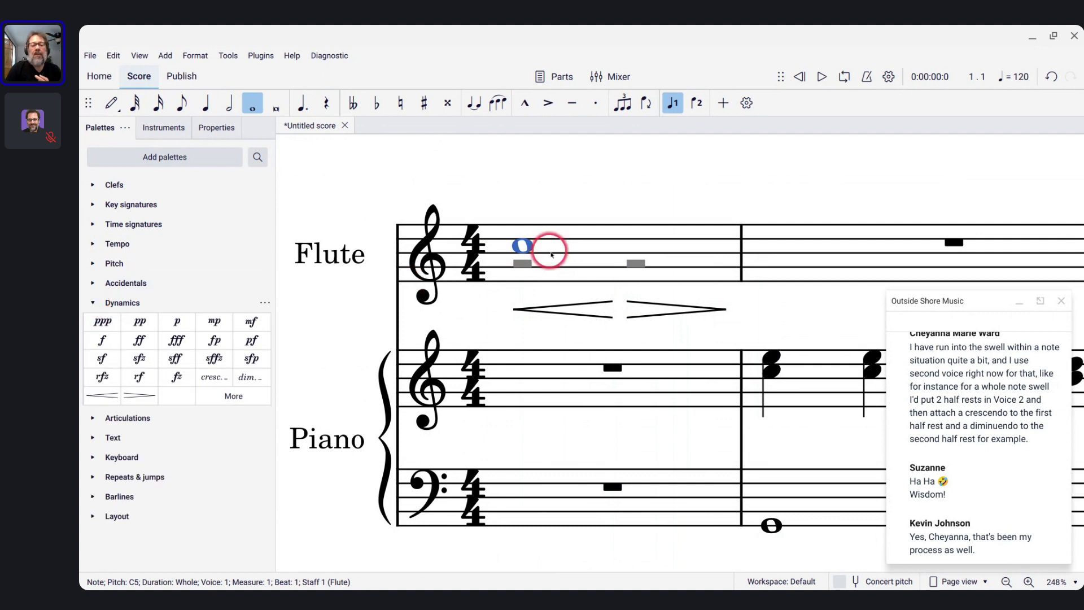
{"action": "left_click", "coordinate": [523, 263]}
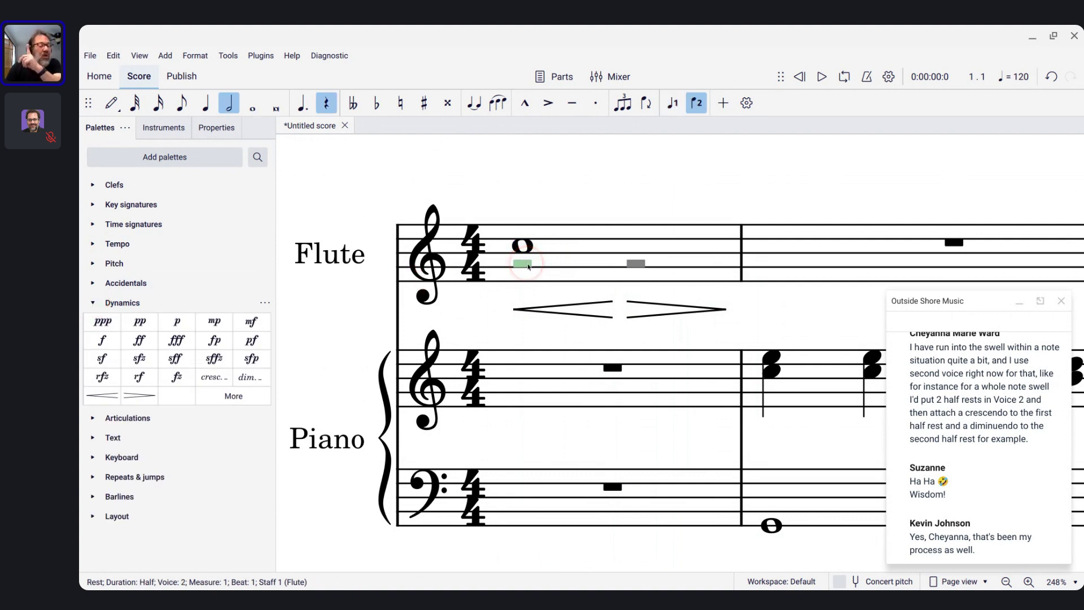
{"action": "left_click", "coordinate": [111, 322]}
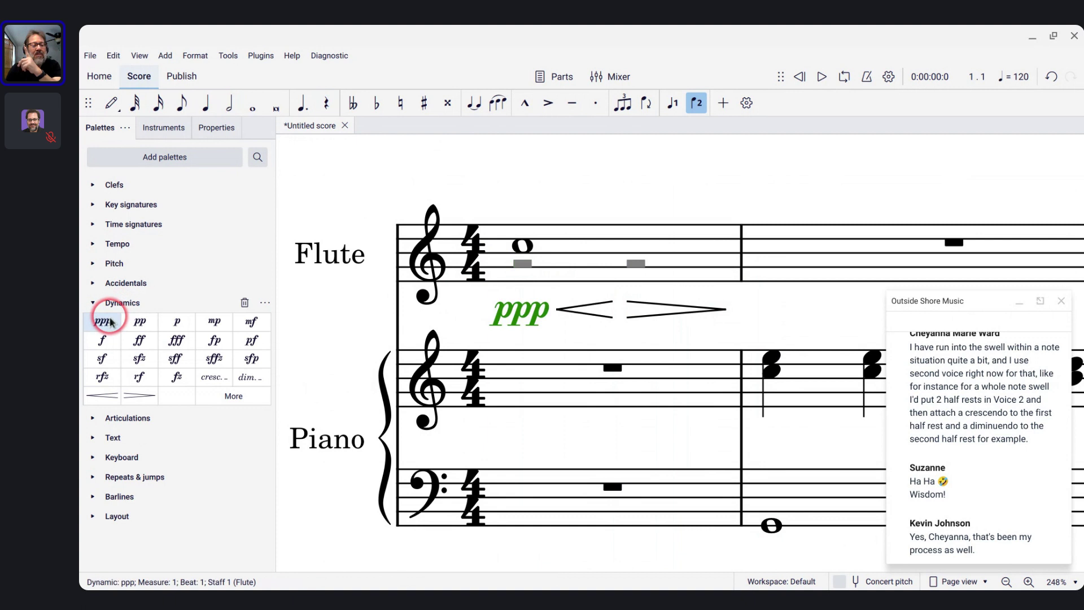
{"action": "left_click", "coordinate": [633, 263]}
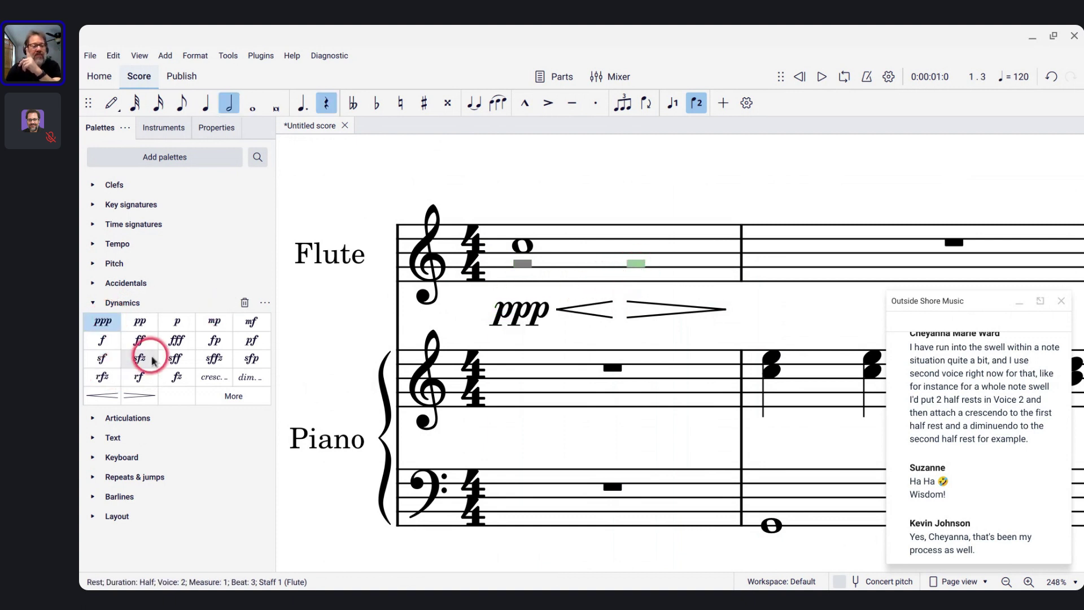
{"action": "left_click", "coordinate": [177, 340]}
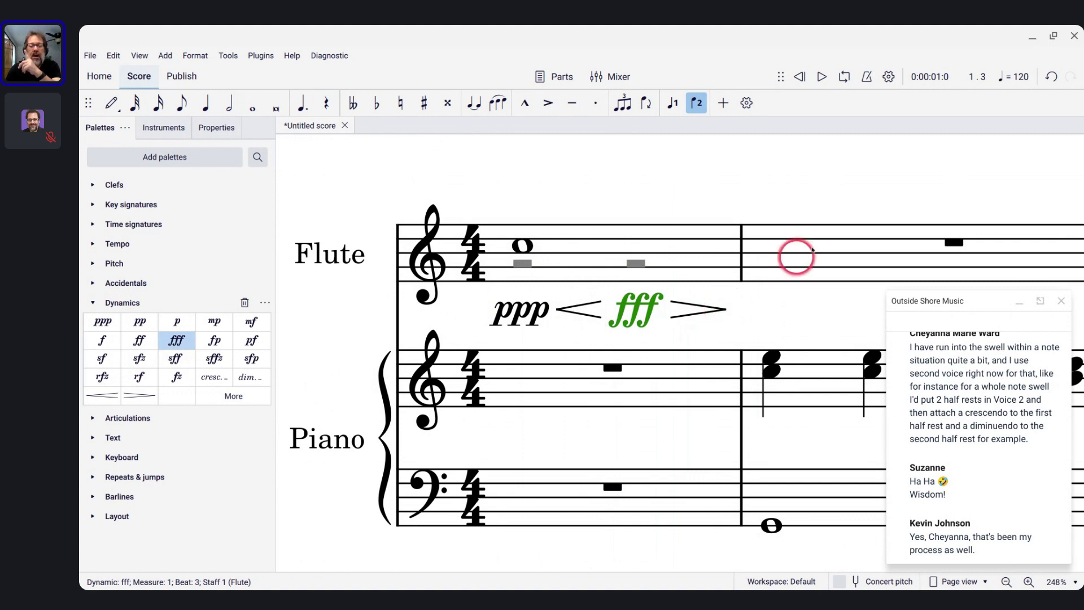
{"action": "left_click", "coordinate": [954, 242]}
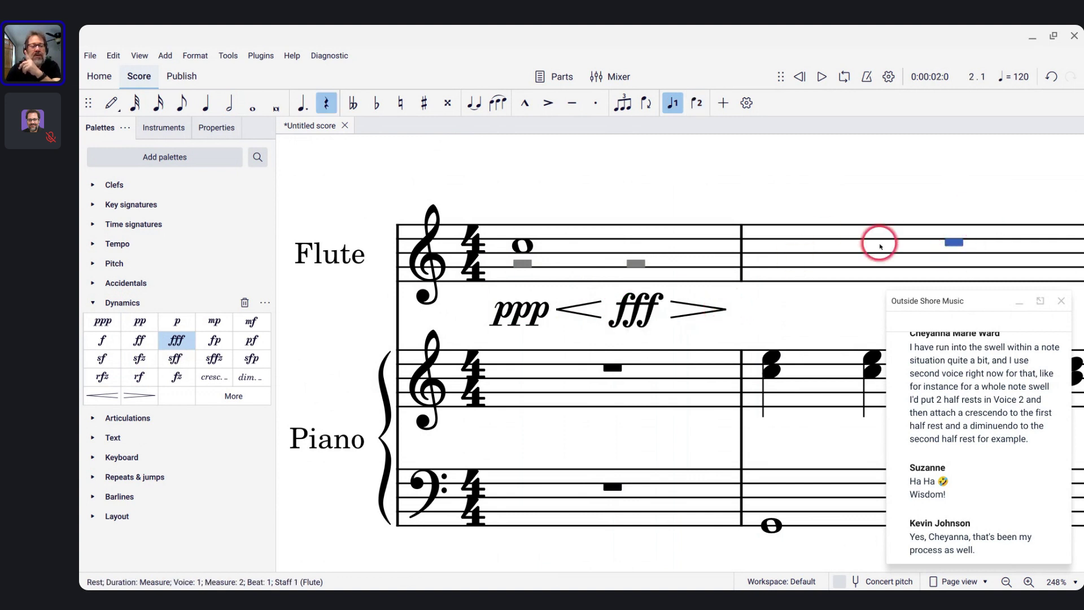
{"action": "left_click", "coordinate": [91, 324]}
- Play back the flute's swell from the start of measure 1 twice, stopping after each pass
{"action": "left_click", "coordinate": [468, 256]}
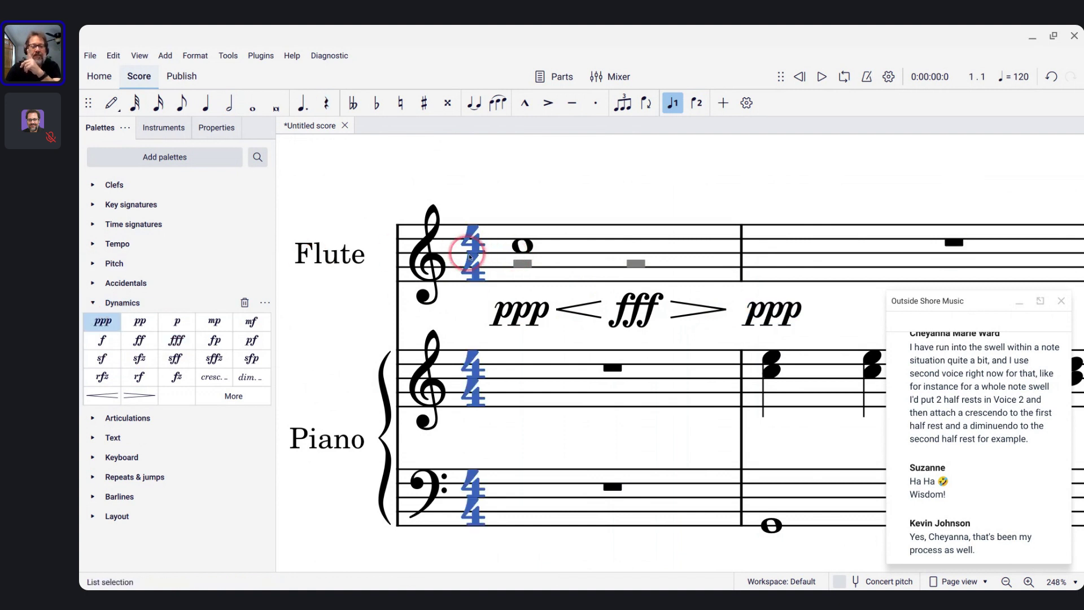
{"action": "key", "text": "space"}
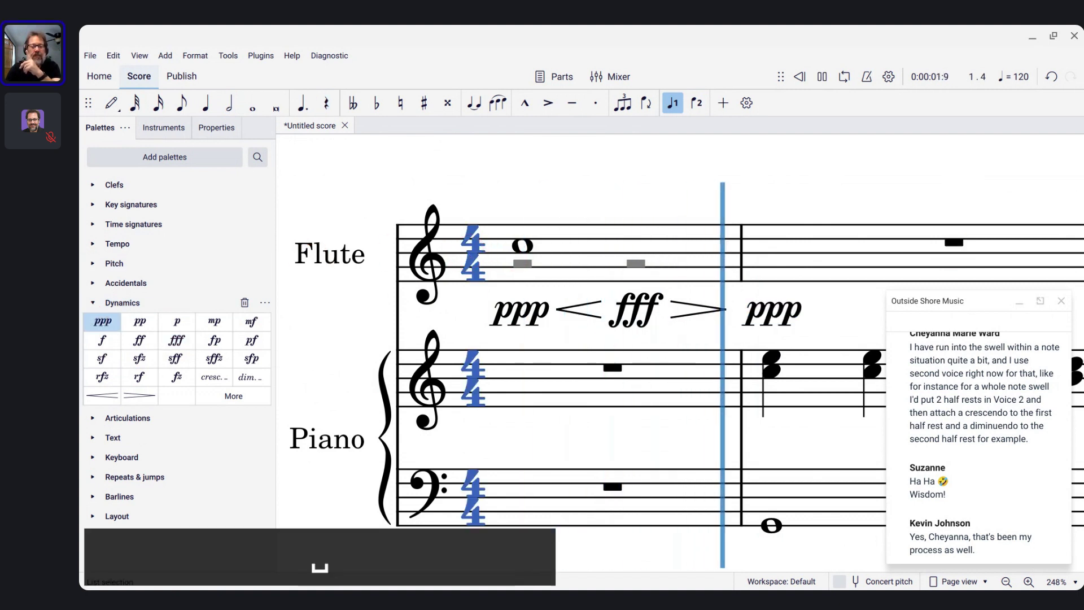
{"action": "key", "text": "space"}
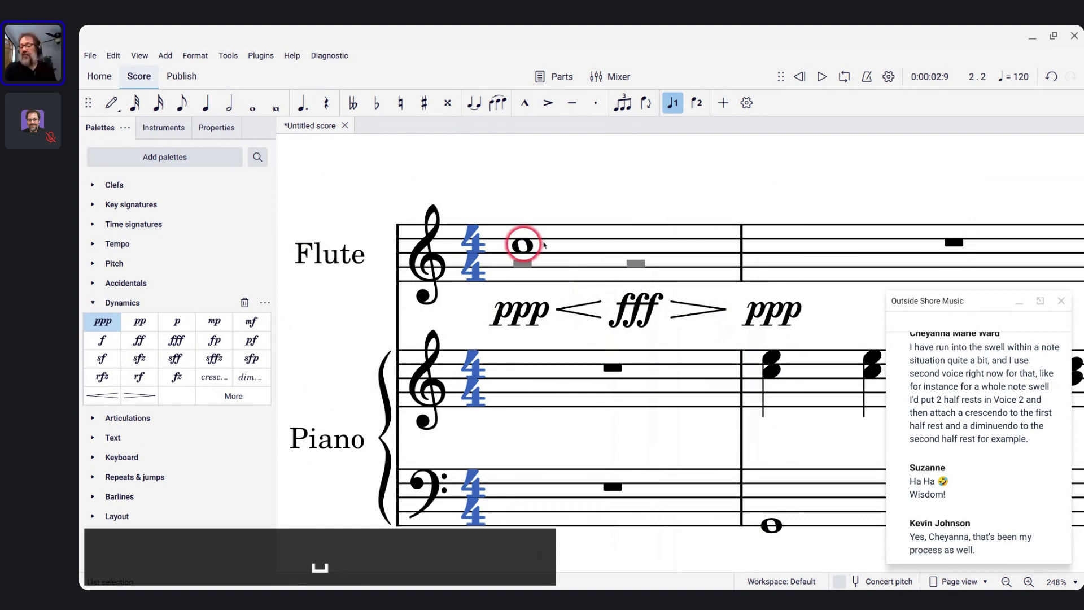
{"action": "left_click", "coordinate": [588, 252]}
{"action": "key", "text": "space"}
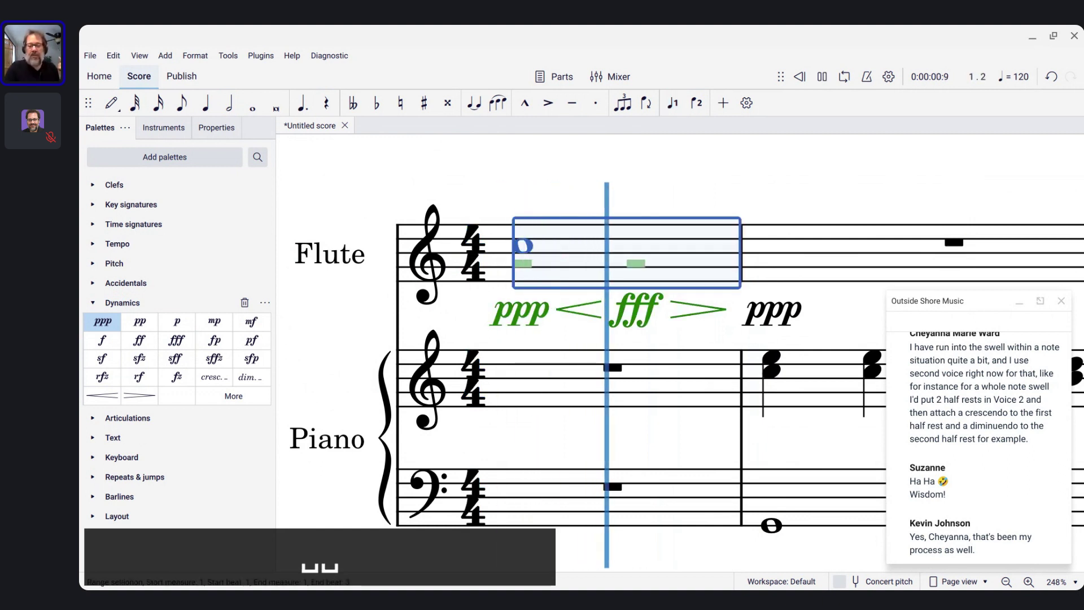
{"action": "key", "text": "space"}
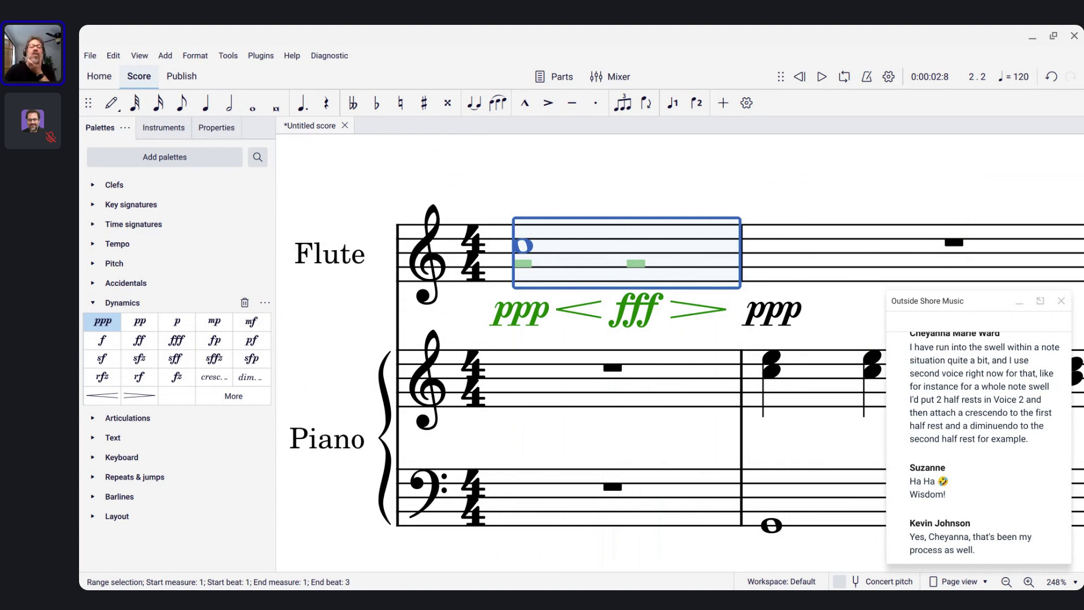
{"action": "scroll", "coordinate": [531, 252], "scroll_direction": "down", "scroll_amount": 2}
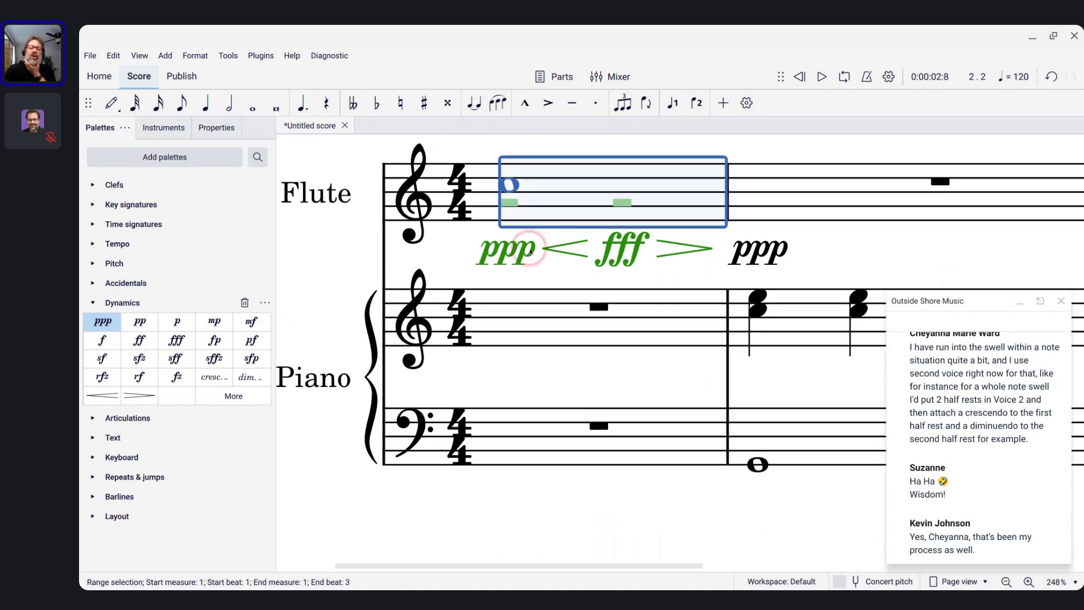
{"action": "scroll", "coordinate": [705, 307], "scroll_direction": "left", "scroll_amount": 2}
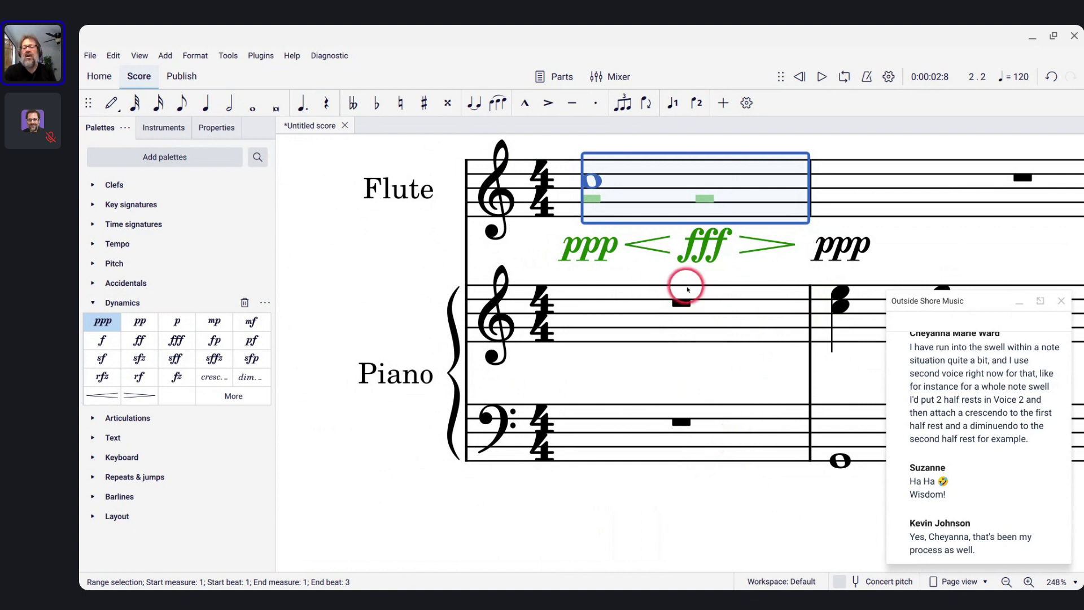
{"action": "scroll", "coordinate": [687, 289], "scroll_direction": "up", "scroll_amount": 3}
{"action": "scroll", "coordinate": [687, 289], "scroll_direction": "right", "scroll_amount": 5}
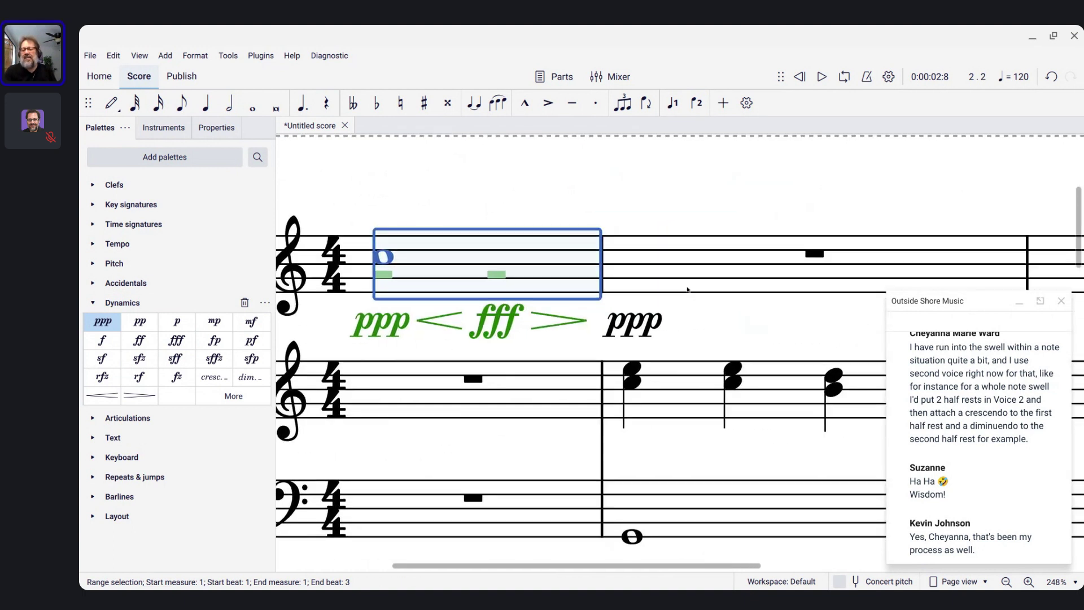
{"action": "scroll", "coordinate": [687, 289], "scroll_direction": "right", "scroll_amount": 1}
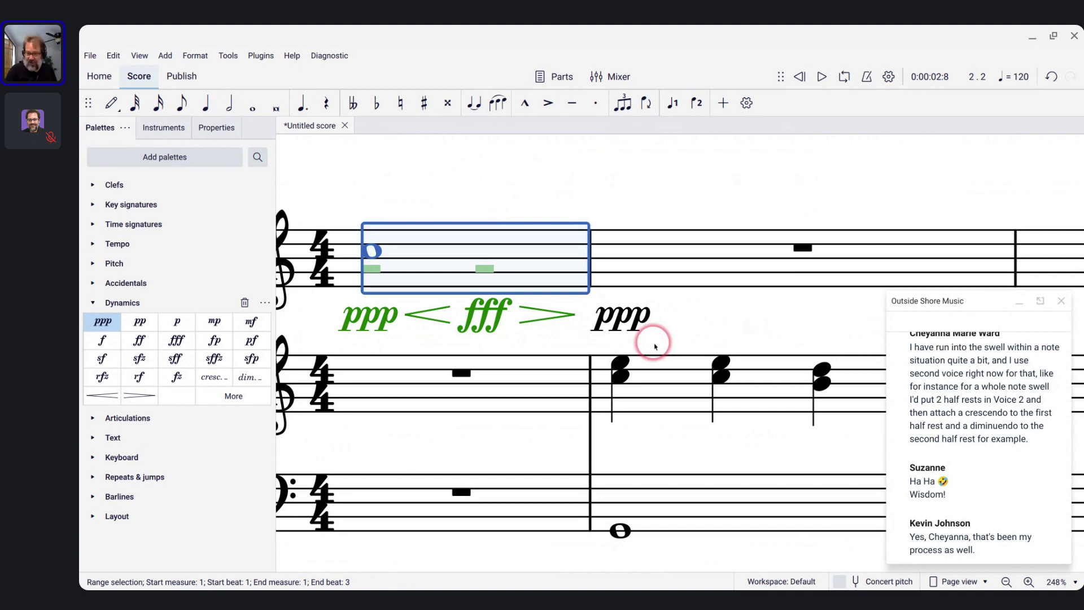
{"action": "scroll", "coordinate": [621, 368], "scroll_direction": "down", "scroll_amount": 1}
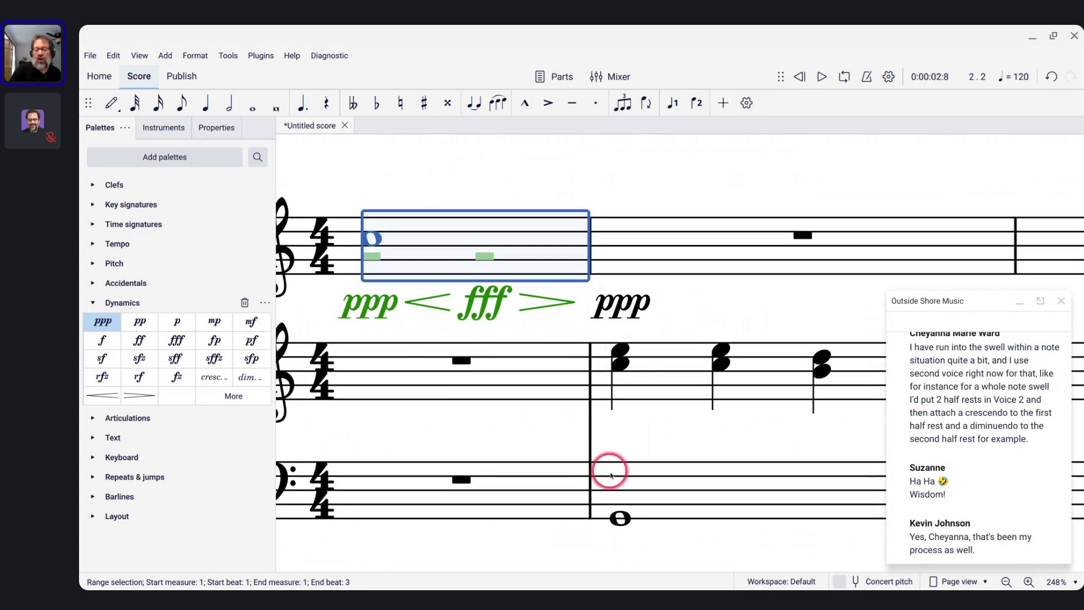
{"action": "scroll", "coordinate": [611, 471], "scroll_direction": "down", "scroll_amount": 3}
{"action": "scroll", "coordinate": [610, 471], "scroll_direction": "left", "scroll_amount": 3}
{"action": "scroll", "coordinate": [610, 474], "scroll_direction": "up", "scroll_amount": 2}
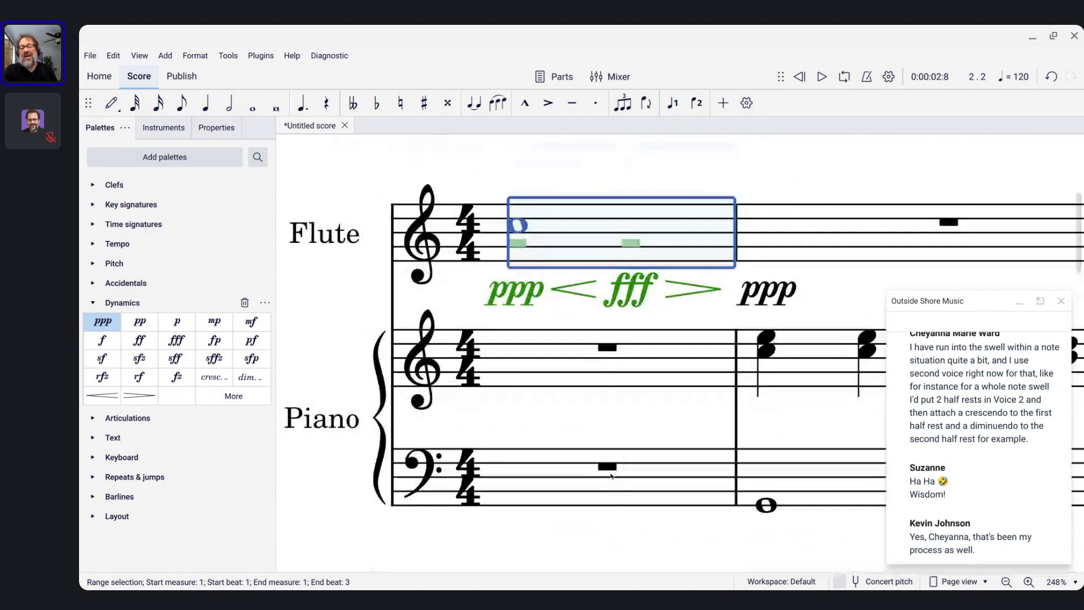
{"action": "left_click_drag", "start_coordinate": [513, 193], "coordinate": [519, 366]}
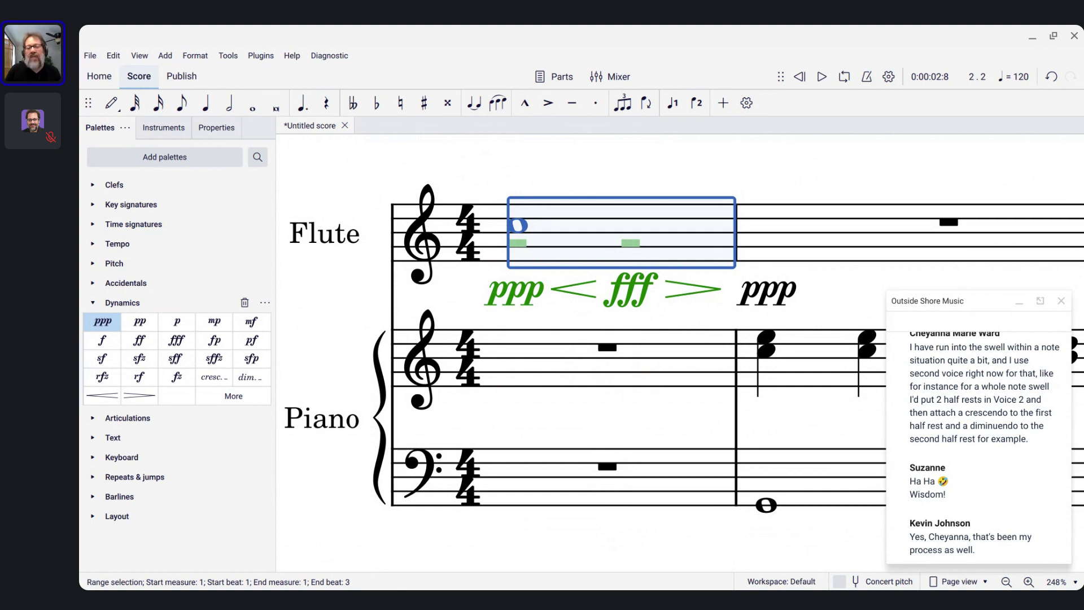
{"action": "left_click", "coordinate": [659, 280]}
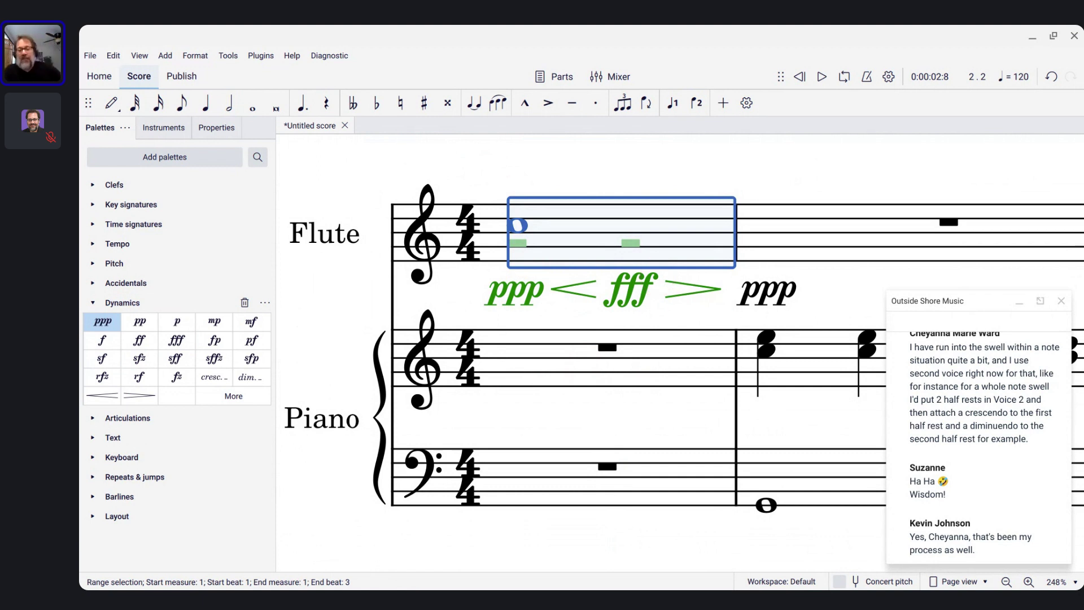
{"action": "left_click", "coordinate": [494, 302]}
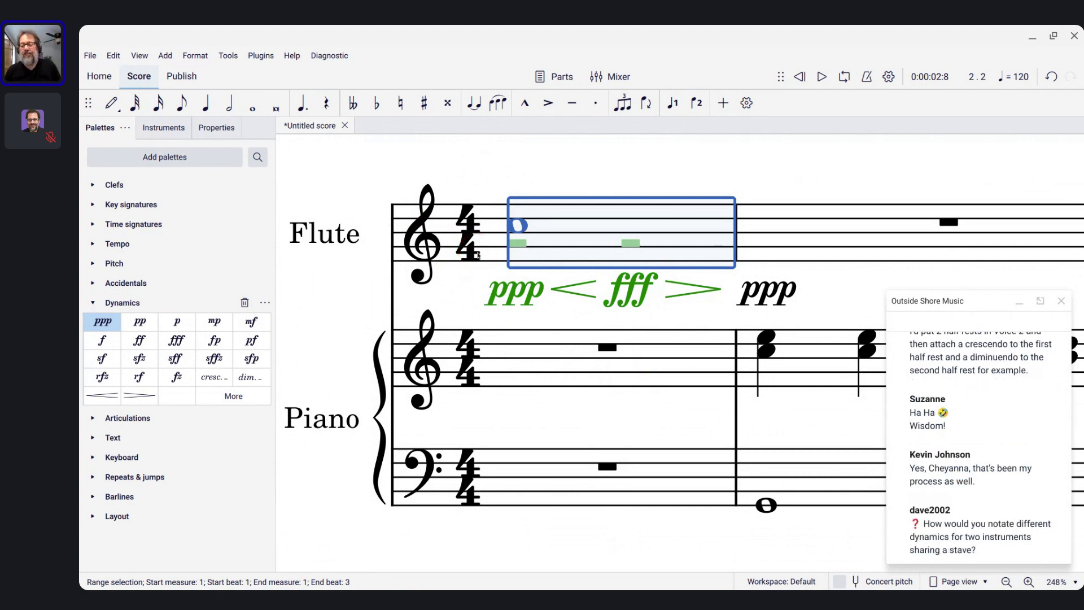
- Enter four E5 quarter notes in voice 1 of the flute's measure 3
{"action": "scroll", "coordinate": [468, 237], "scroll_direction": "right", "scroll_amount": 3}
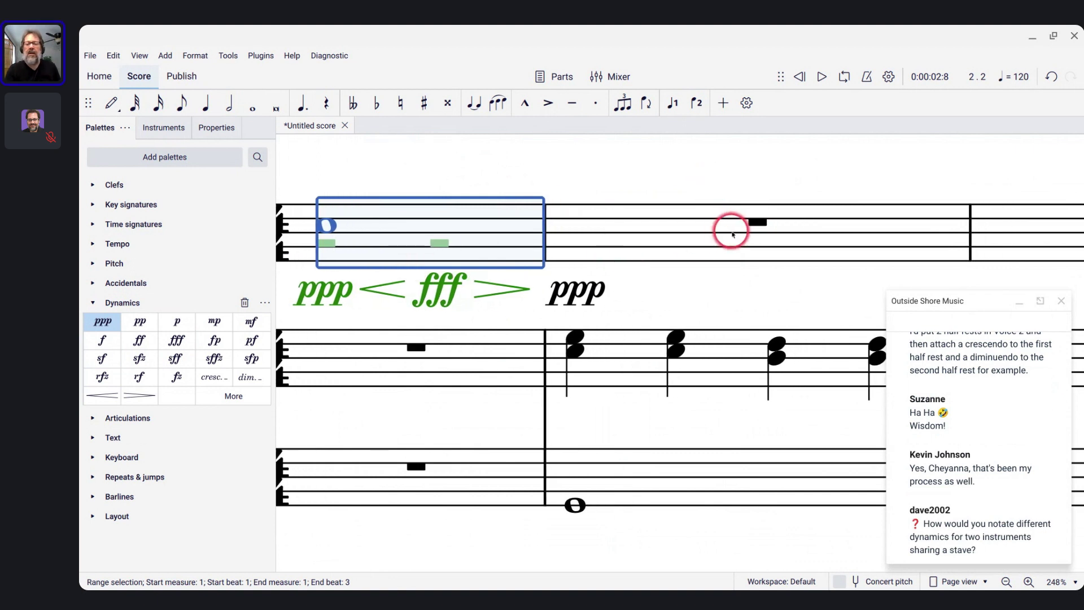
{"action": "scroll", "coordinate": [759, 220], "scroll_direction": "right", "scroll_amount": 6}
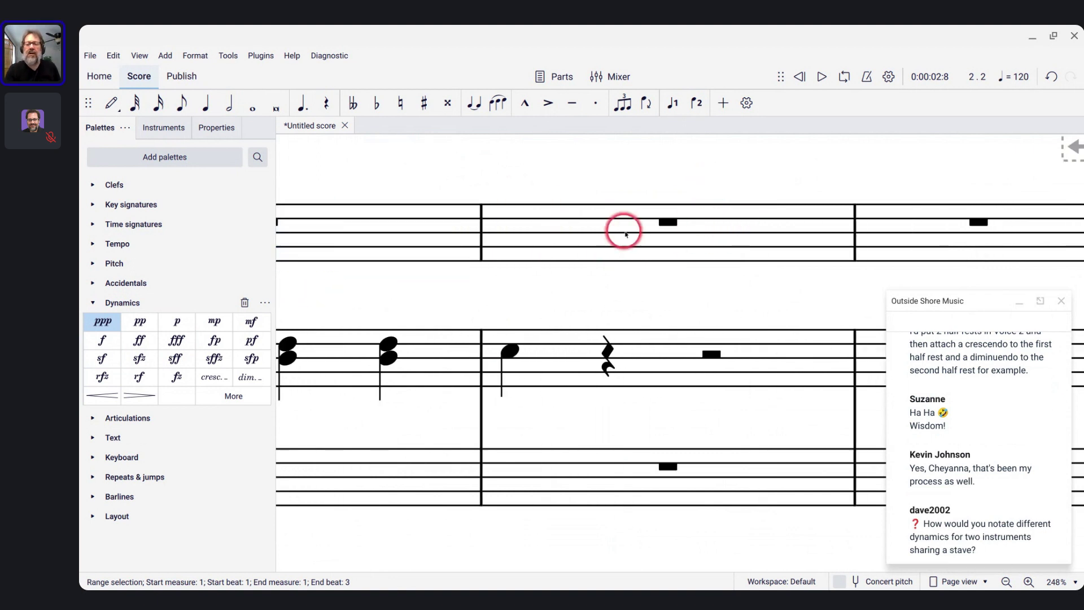
{"action": "left_click", "coordinate": [668, 222]}
{"action": "key", "text": "n"}
{"action": "key", "text": "5"}
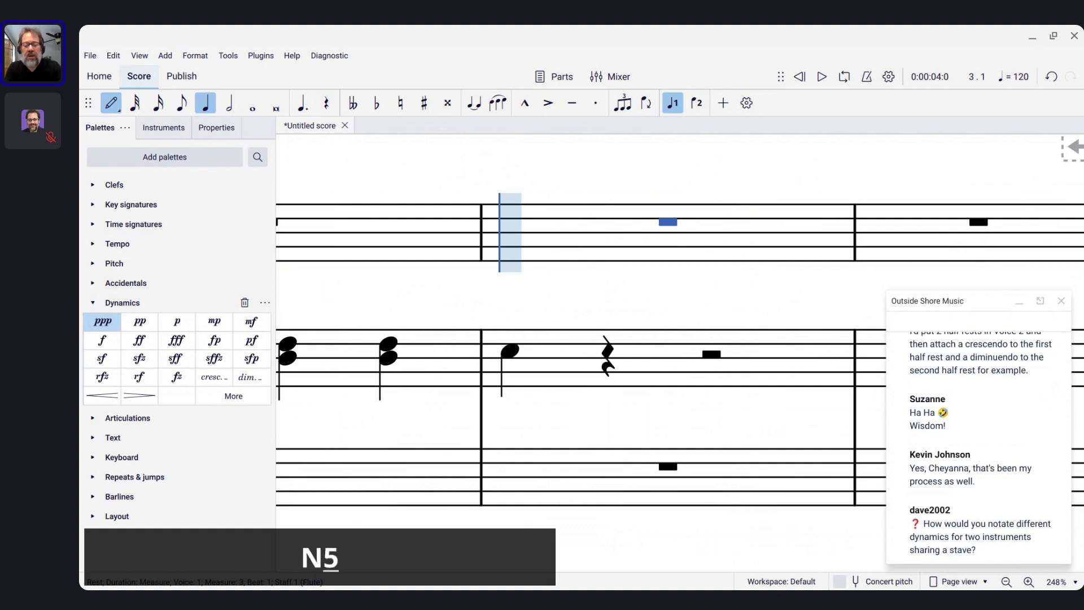
{"action": "key", "text": "e"}
{"action": "key", "text": "e"}
{"action": "key", "text": "e"}
{"action": "key", "text": "e"}
{"action": "key", "text": "Escape"}
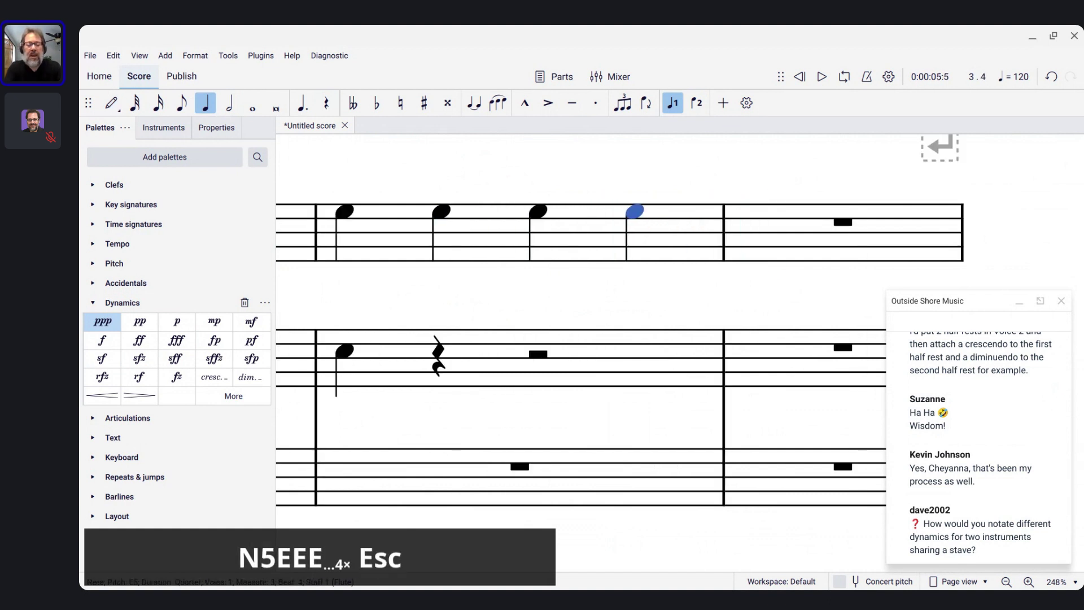
- Add four G4 quarter notes in voice 2 beneath the existing notes in the flute's measure 3
{"action": "key", "text": "ctrl+Left"}
{"action": "key", "text": "n"}
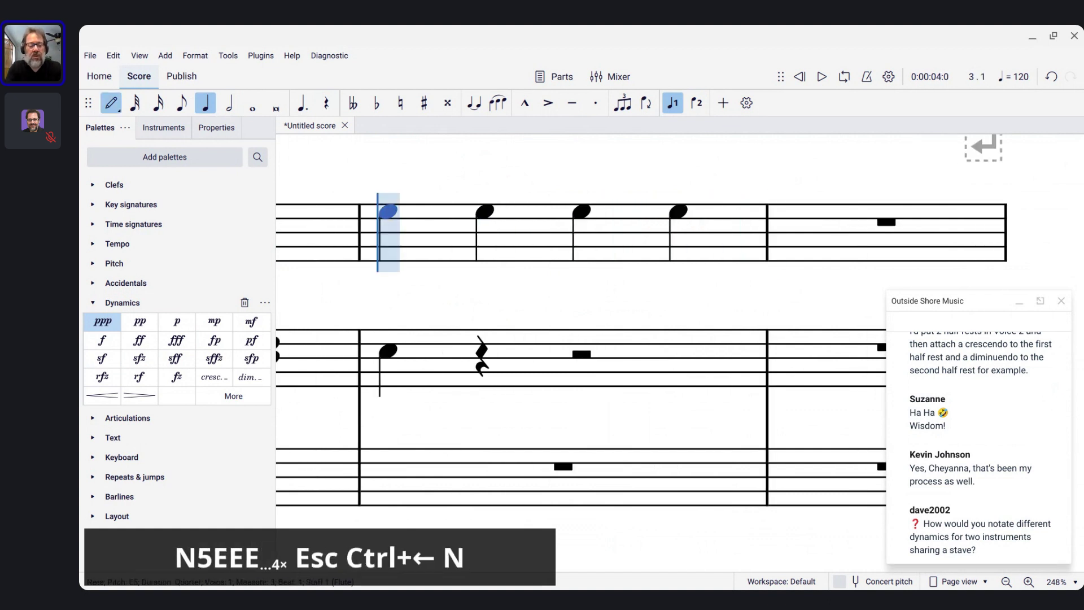
{"action": "key", "text": "ctrl+alt+2"}
{"action": "key", "text": "g"}
{"action": "key", "text": "g"}
{"action": "key", "text": "g"}
{"action": "key", "text": "g"}
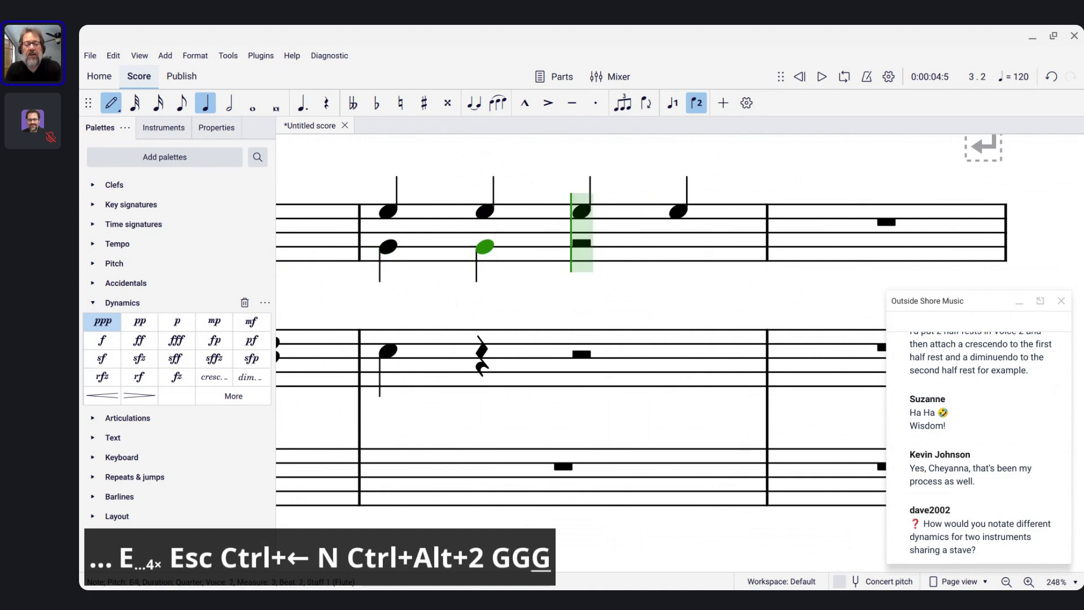
{"action": "key", "text": "Escape"}
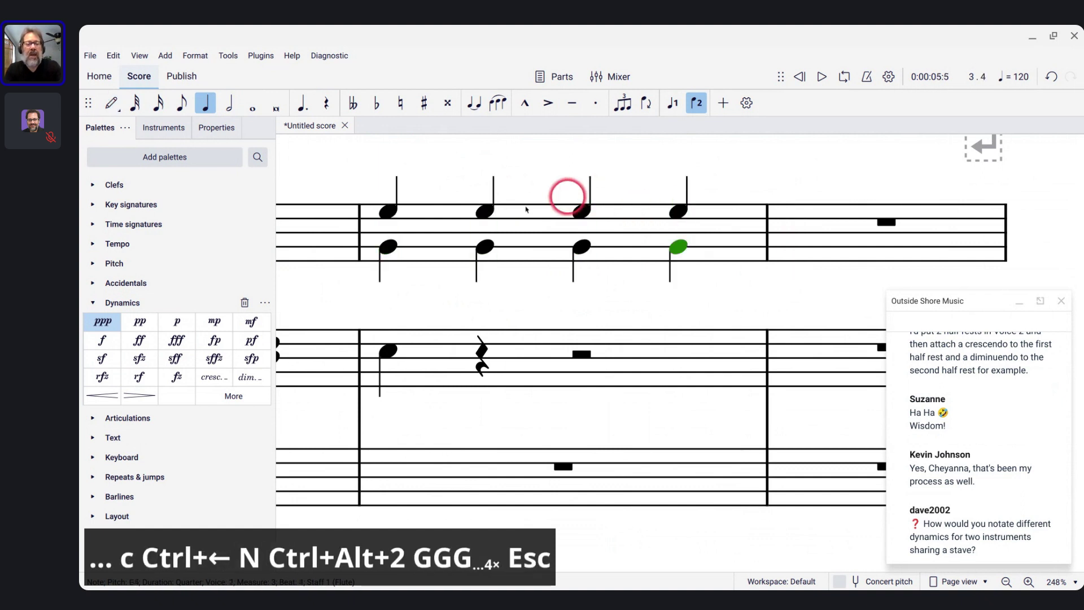
- Add f to measure 3's first voice 1 flute note, flip it above the staff, and add p to the first voice 2 note
{"action": "left_click", "coordinate": [387, 211]}
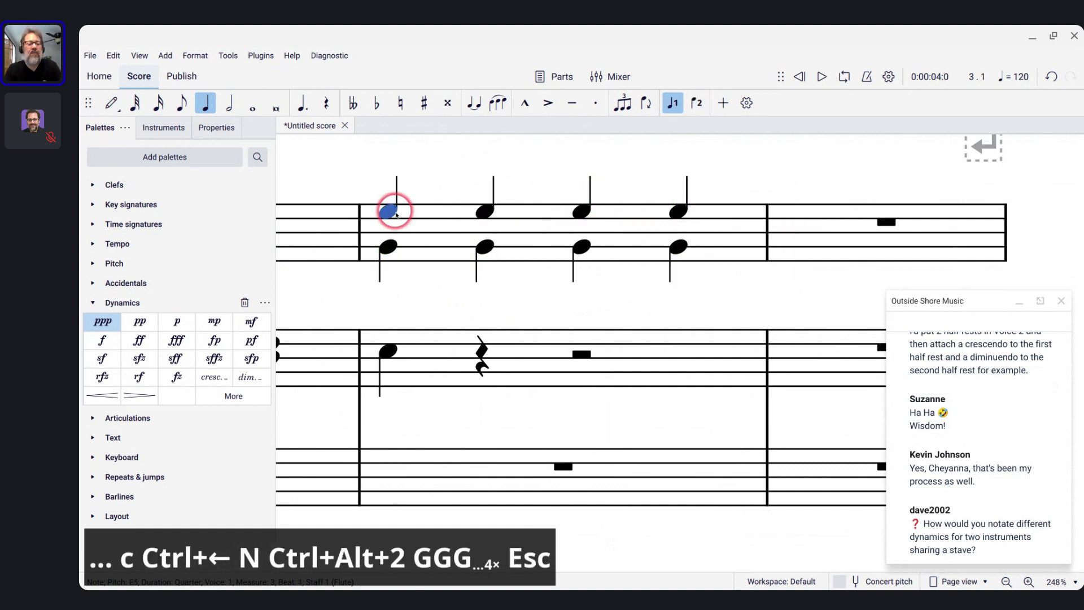
{"action": "left_click", "coordinate": [102, 339]}
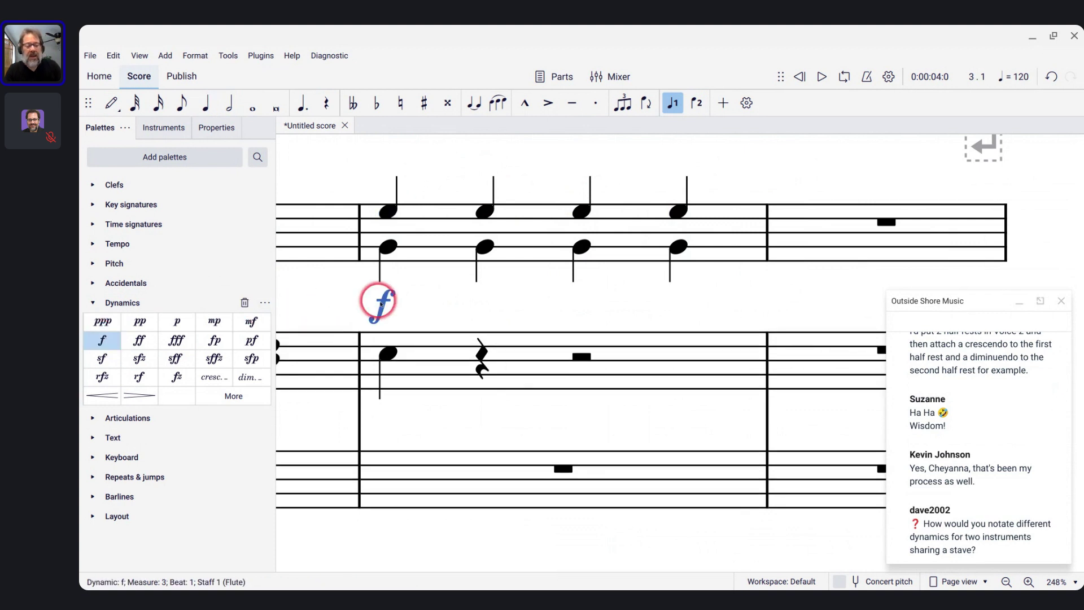
{"action": "key", "text": "x"}
{"action": "left_click", "coordinate": [387, 246]}
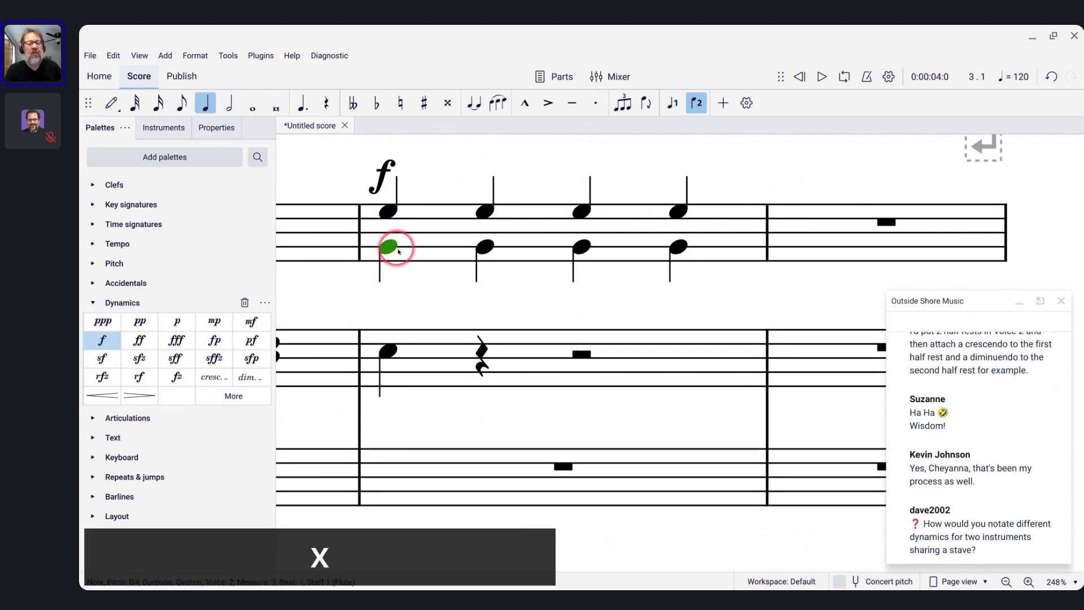
{"action": "left_click", "coordinate": [176, 321]}
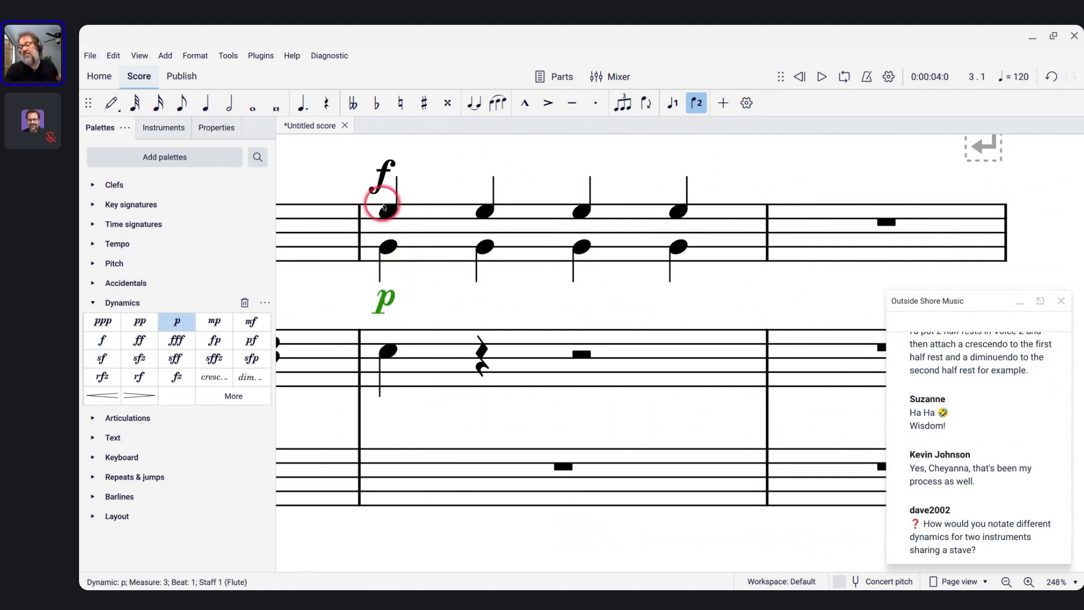
- Examine the voice assignments of the f and p dynamics and the first upper and lower flute notes in measure 3
{"action": "scroll", "coordinate": [380, 197], "scroll_direction": "down", "scroll_amount": 1}
{"action": "scroll", "coordinate": [383, 206], "scroll_direction": "up", "scroll_amount": 2}
{"action": "scroll", "coordinate": [383, 207], "scroll_direction": "down", "scroll_amount": 1}
{"action": "scroll", "coordinate": [406, 220], "scroll_direction": "left", "scroll_amount": 2}
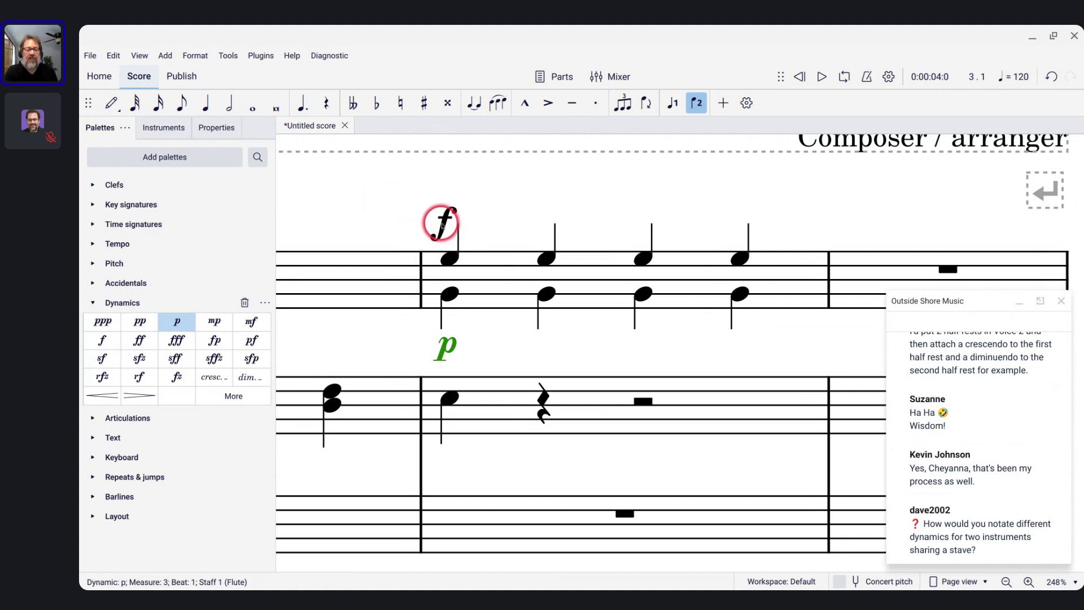
{"action": "left_click", "coordinate": [441, 224]}
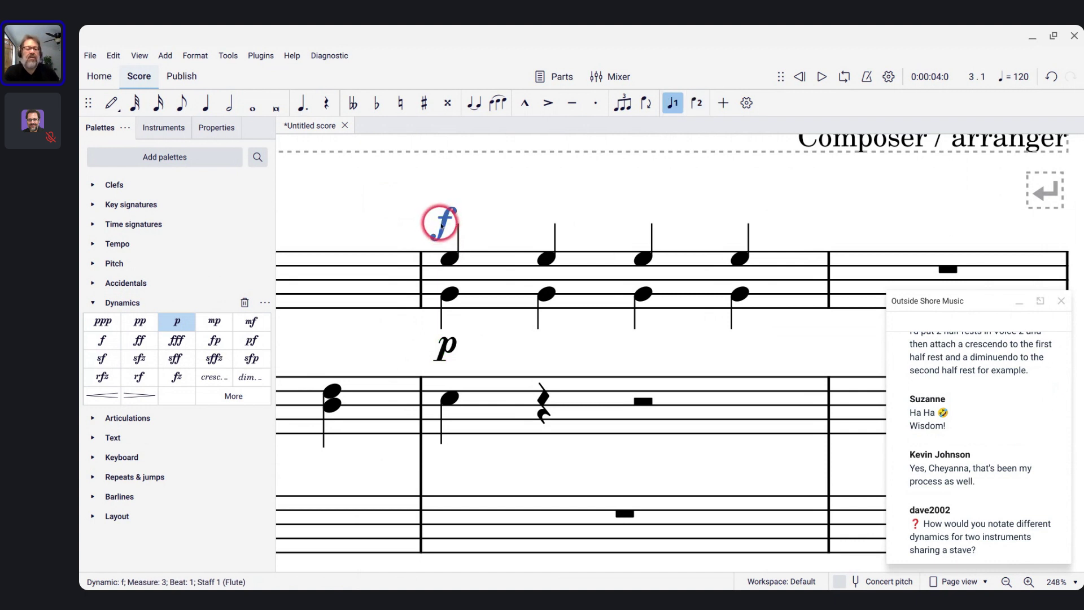
{"action": "left_click", "coordinate": [455, 262]}
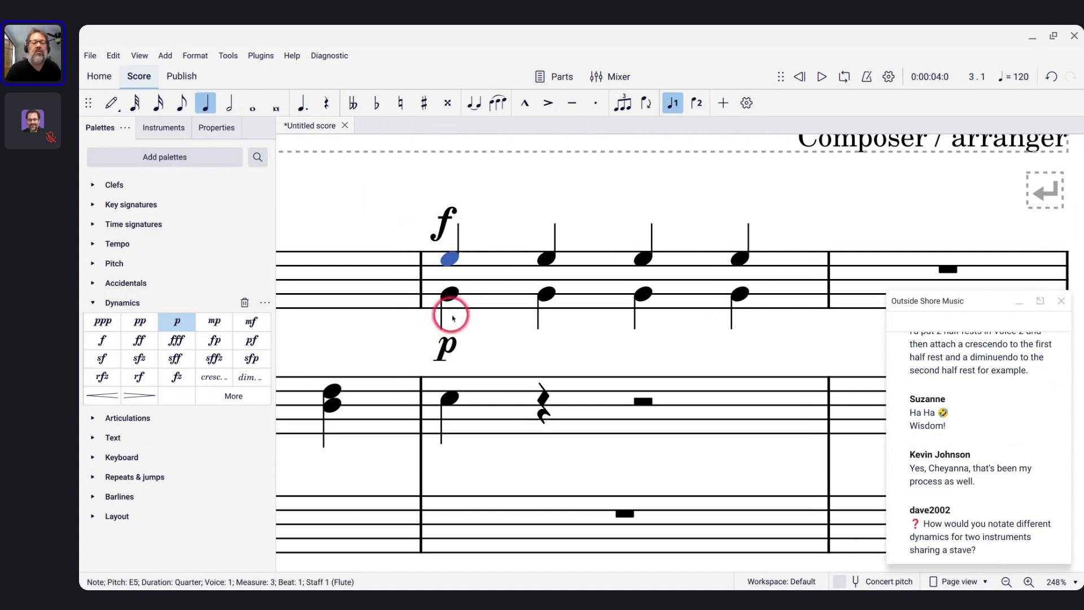
{"action": "left_click", "coordinate": [455, 342]}
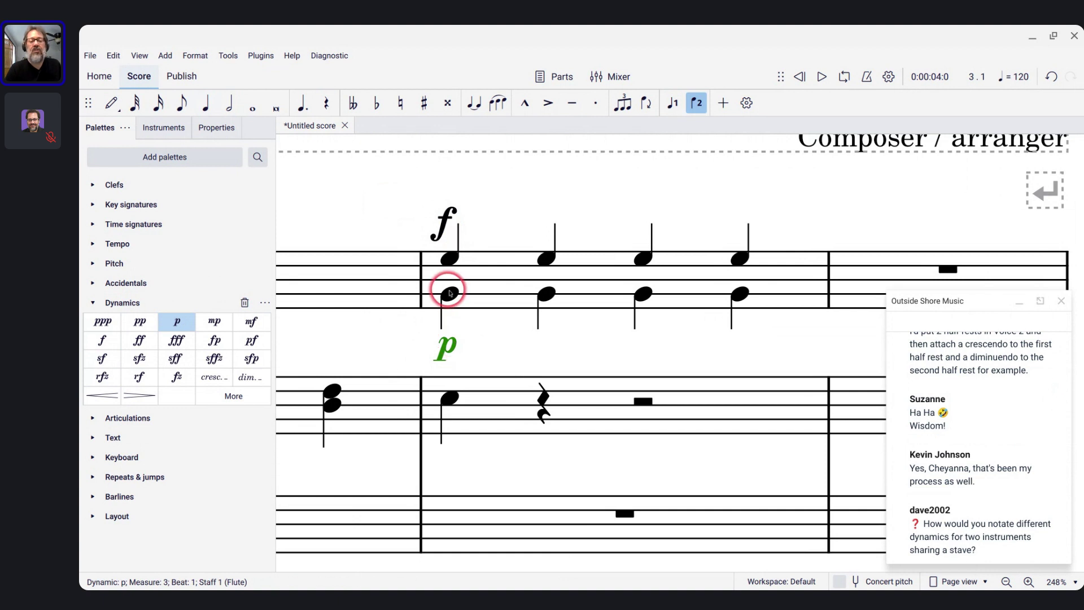
{"action": "left_click", "coordinate": [449, 293]}
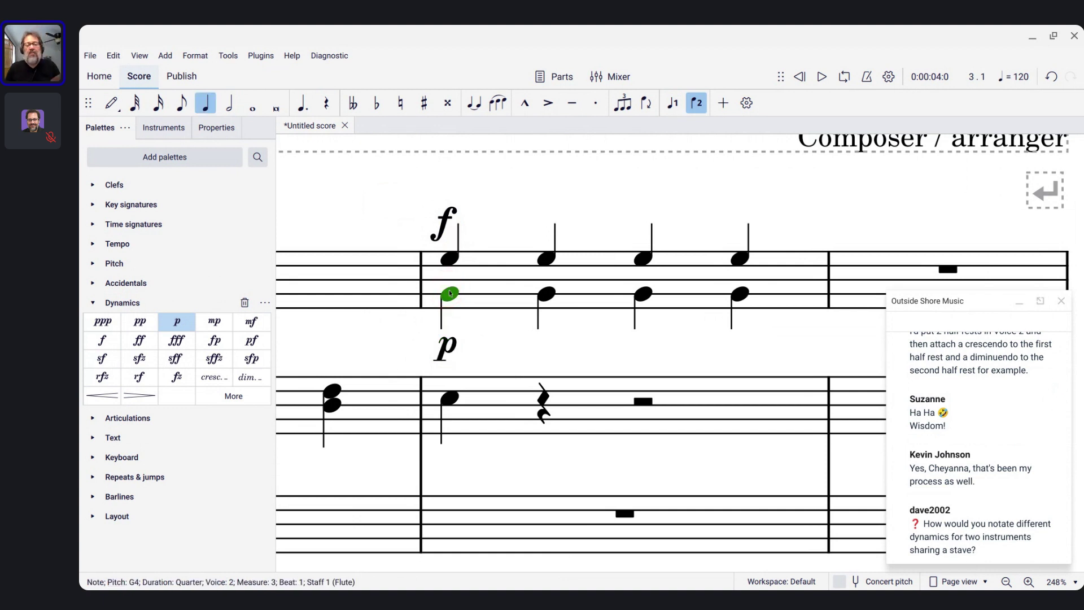
- Select the flute's measure 3 and play it back to hear the two voices' dynamics
{"action": "left_click", "coordinate": [403, 287]}
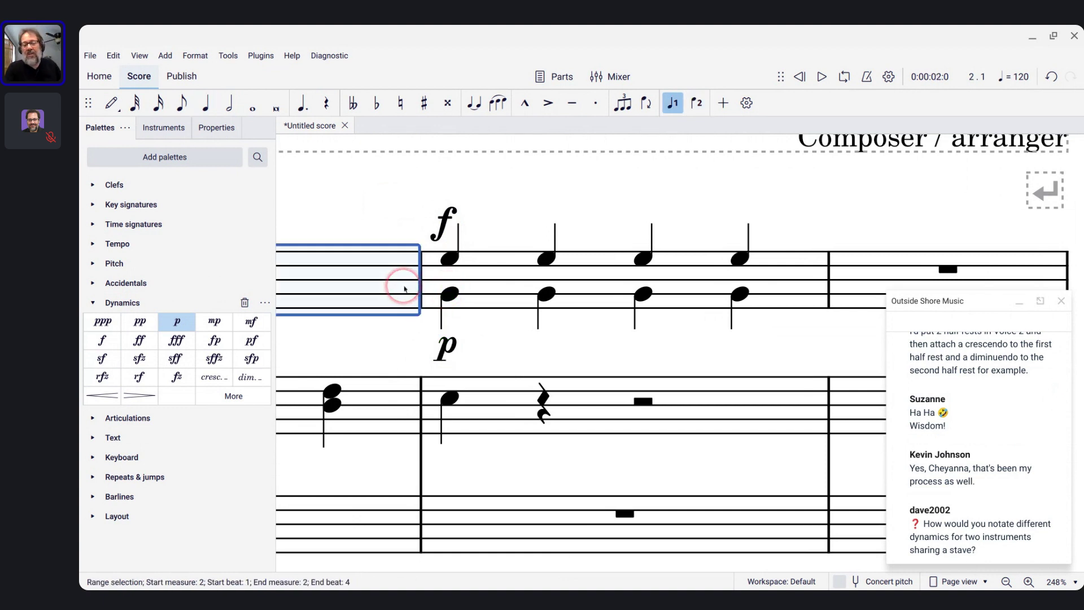
{"action": "left_click", "coordinate": [488, 274]}
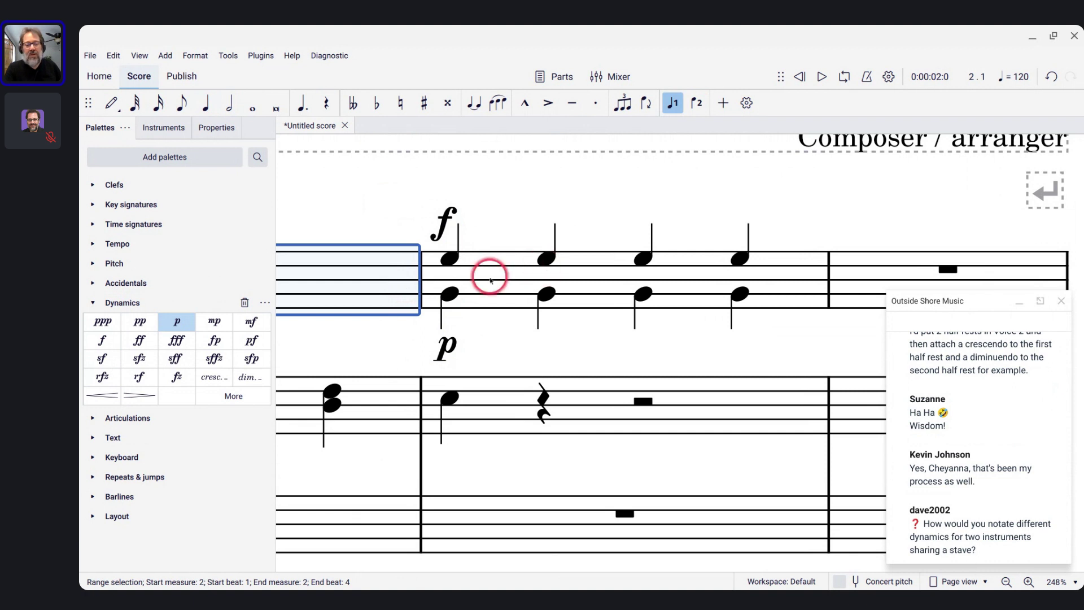
{"action": "key", "text": "space"}
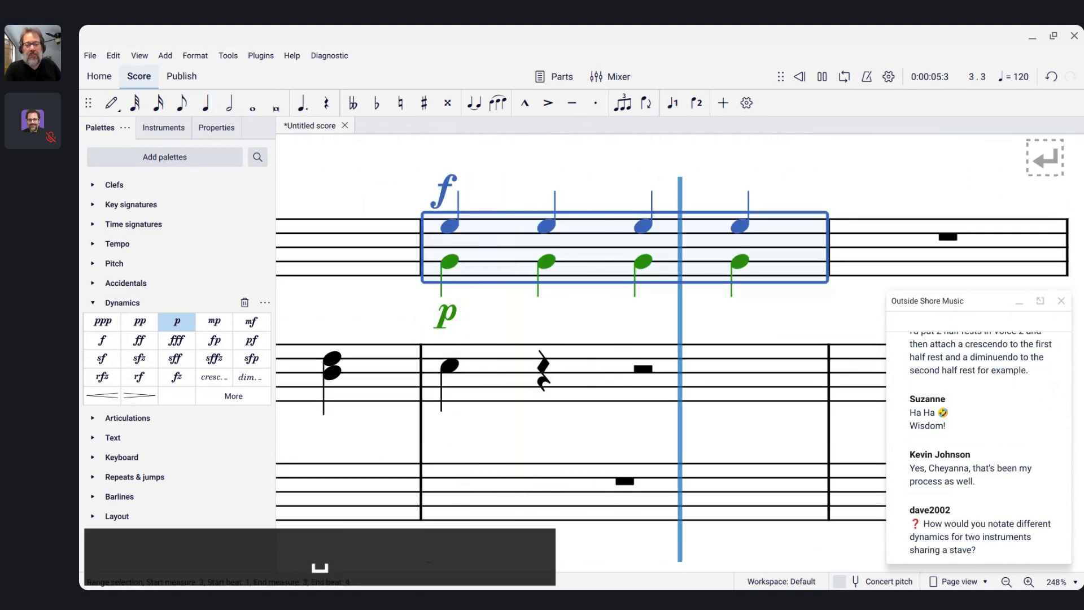
- Stop playback of the selected measure 3 and look over its separate f and p dynamics for the two voices
{"action": "key", "text": "space"}
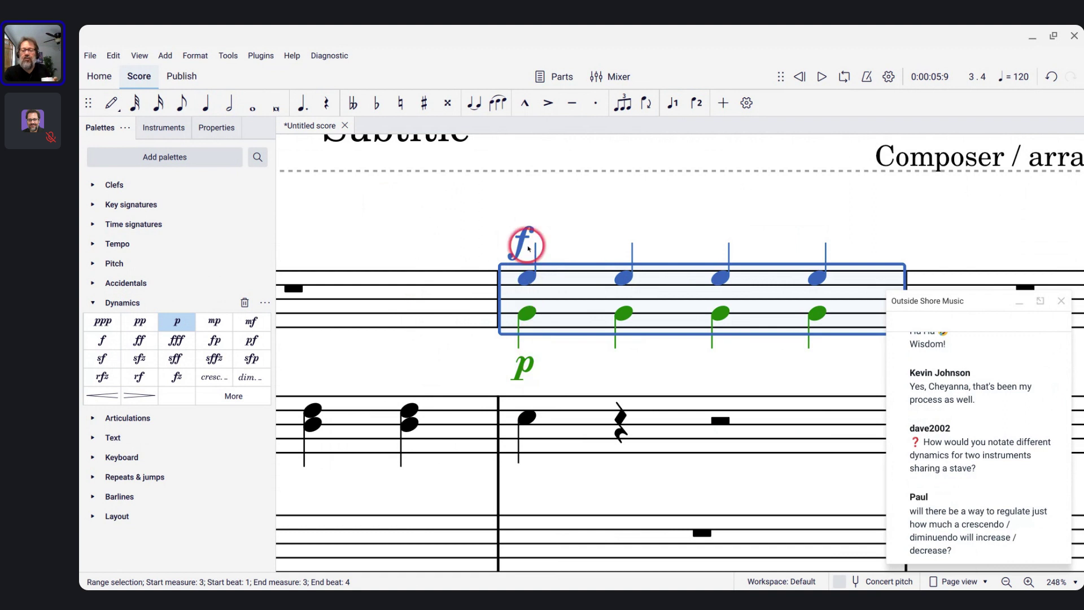
{"action": "scroll", "coordinate": [537, 386], "scroll_direction": "down", "scroll_amount": 2}
{"action": "scroll", "coordinate": [537, 386], "scroll_direction": "up", "scroll_amount": 2}
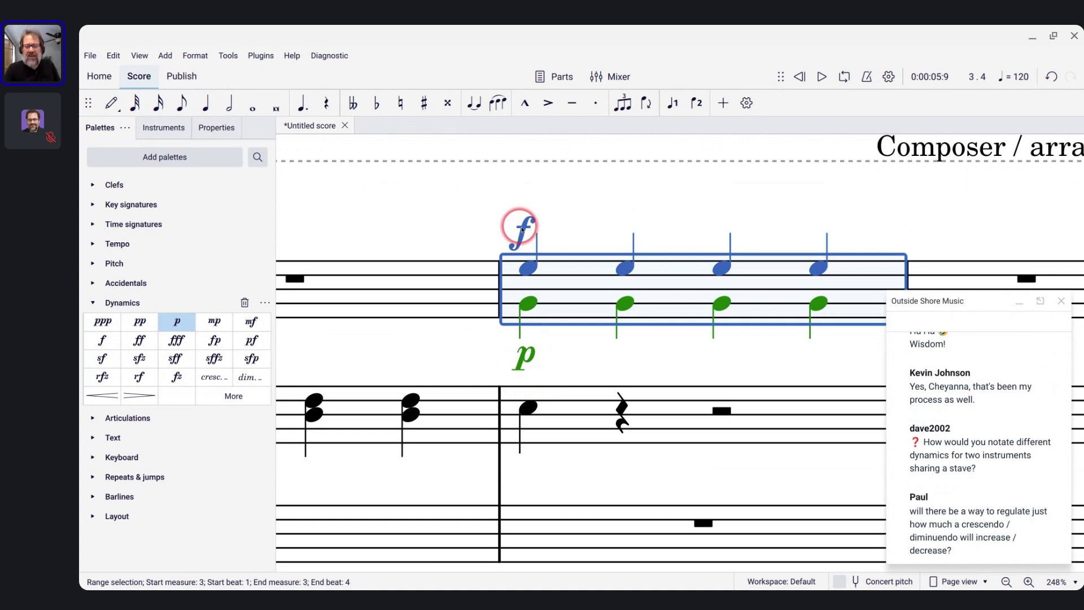
{"action": "scroll", "coordinate": [522, 232], "scroll_direction": "up", "scroll_amount": 1}
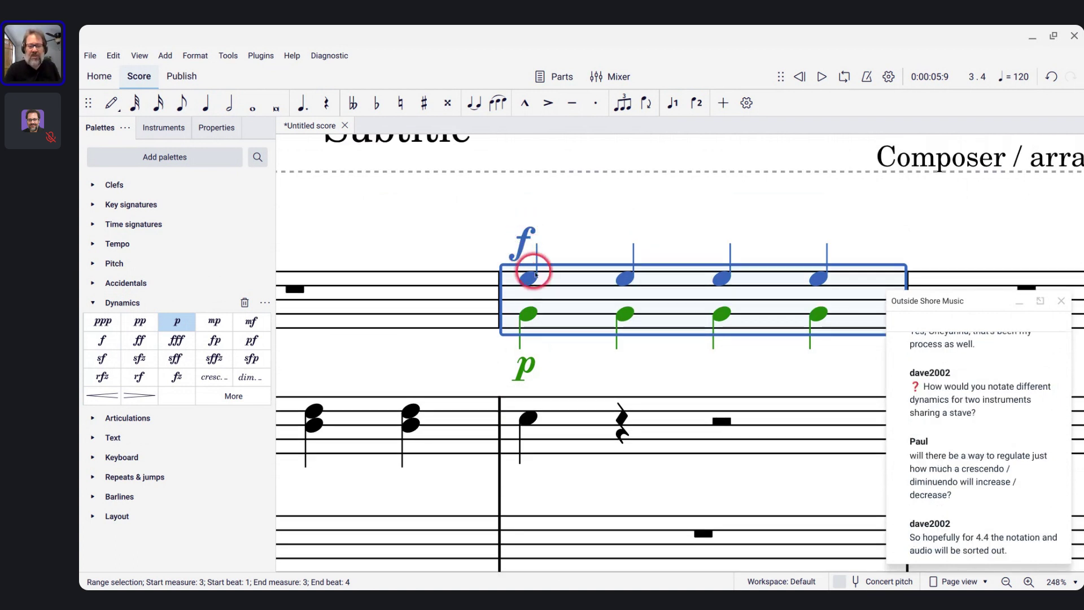
- Make the fff dynamic between the two hairpins in measure 1 of the flute staff invisible
{"action": "scroll", "coordinate": [537, 351], "scroll_direction": "left", "scroll_amount": 4}
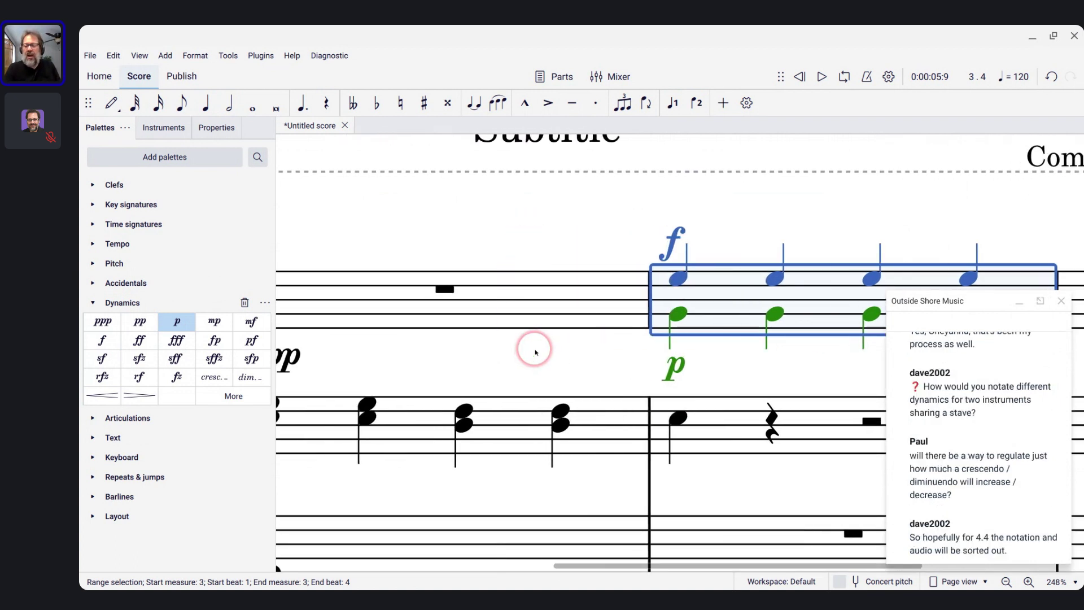
{"action": "scroll", "coordinate": [535, 353], "scroll_direction": "left", "scroll_amount": 2}
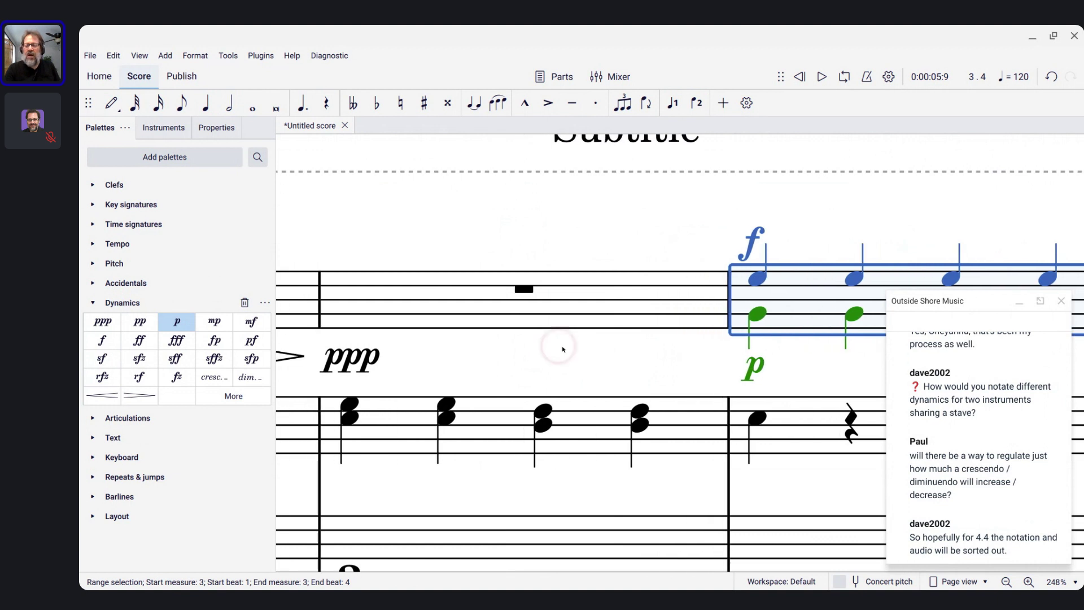
{"action": "scroll", "coordinate": [590, 348], "scroll_direction": "left", "scroll_amount": 7}
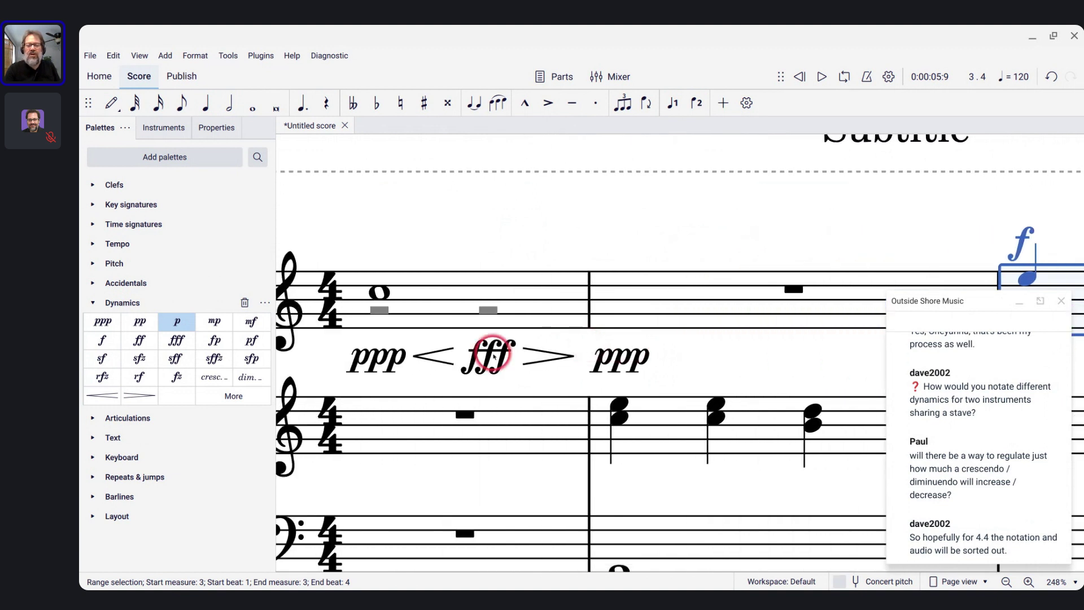
{"action": "left_click", "coordinate": [486, 356]}
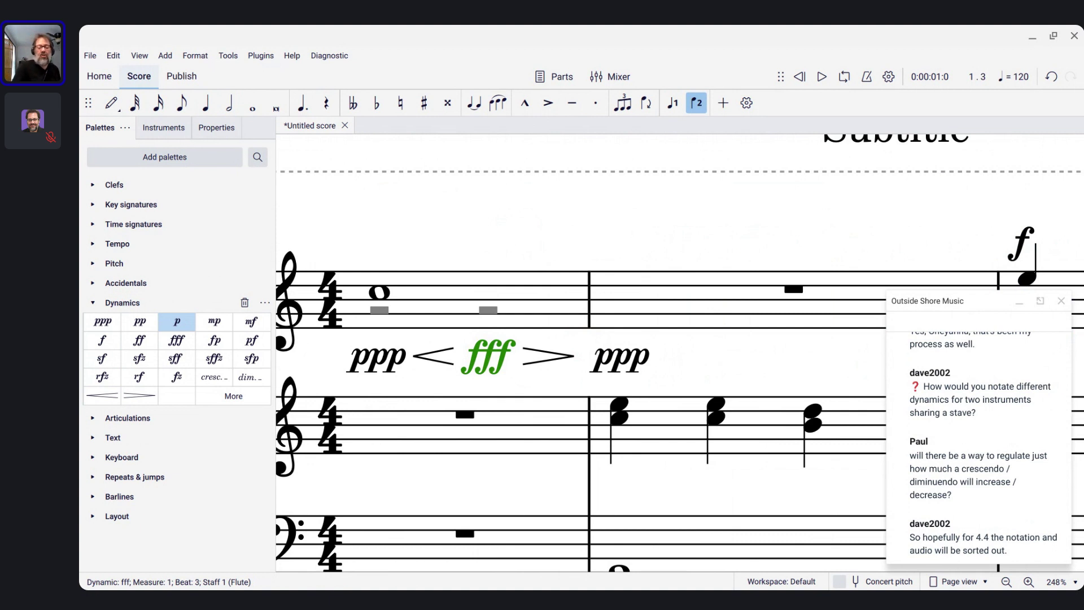
{"action": "key", "text": "v"}
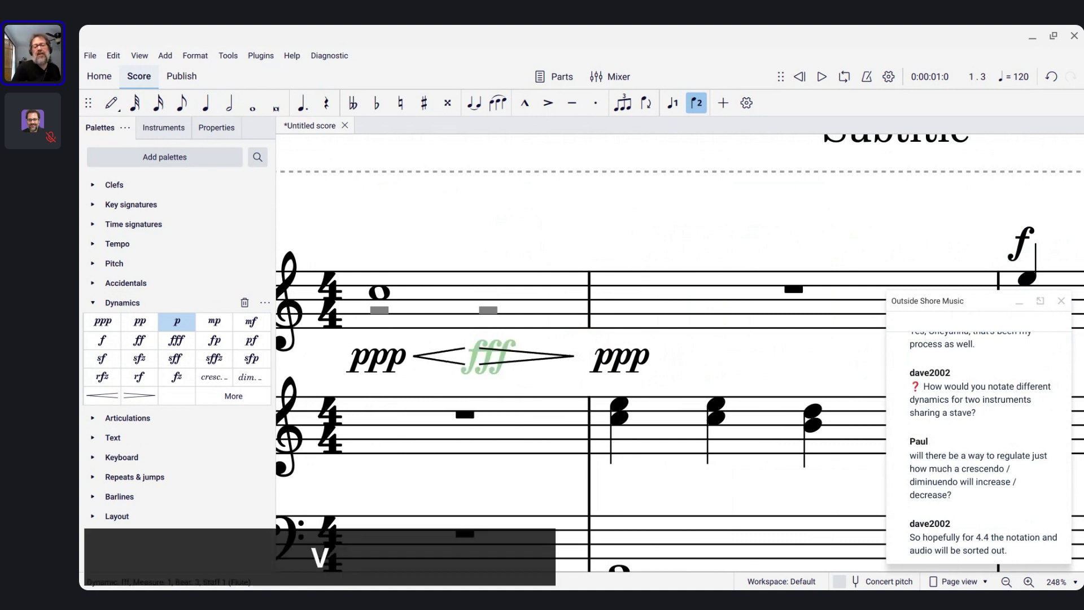
- Select measure 1 of the flute staff and play it back to hear the crescendo and diminuendo
{"action": "left_click", "coordinate": [379, 293]}
{"action": "left_click", "coordinate": [483, 298], "text": "shift"}
{"action": "key", "text": "space"}
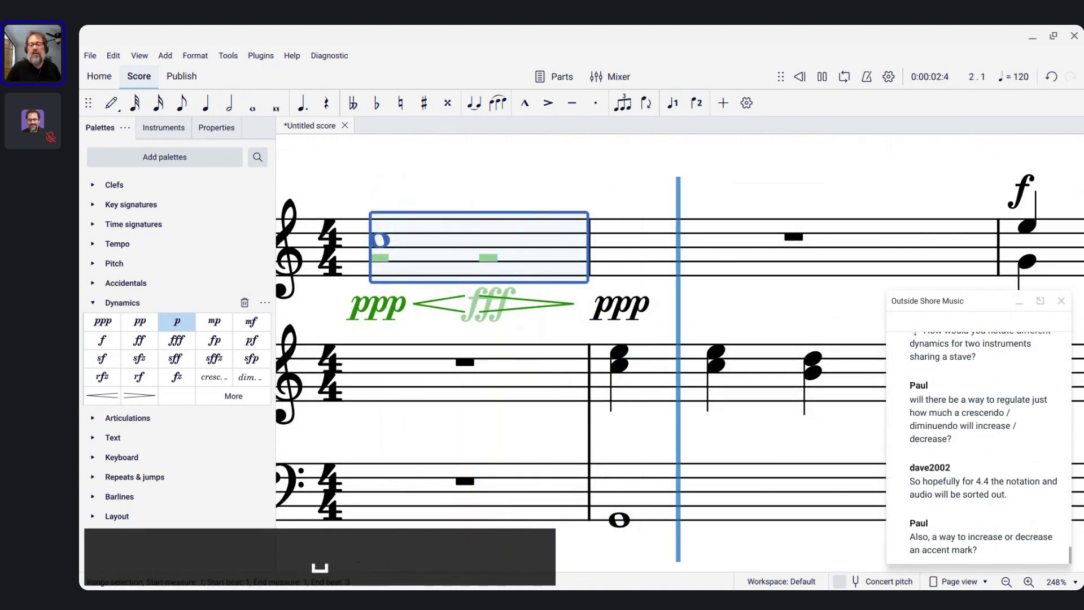
{"action": "key", "text": "space"}
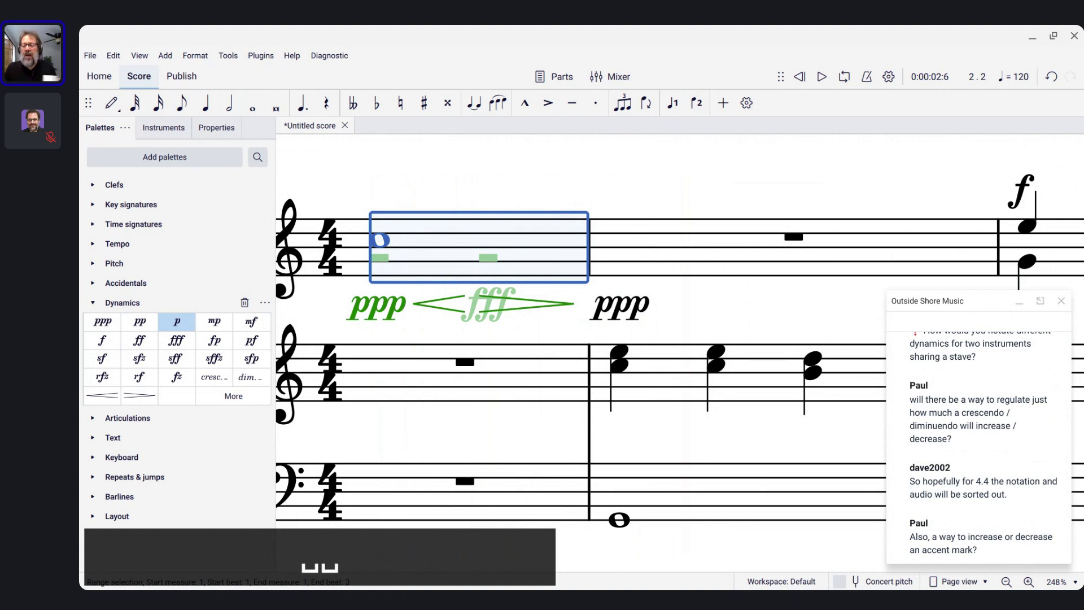
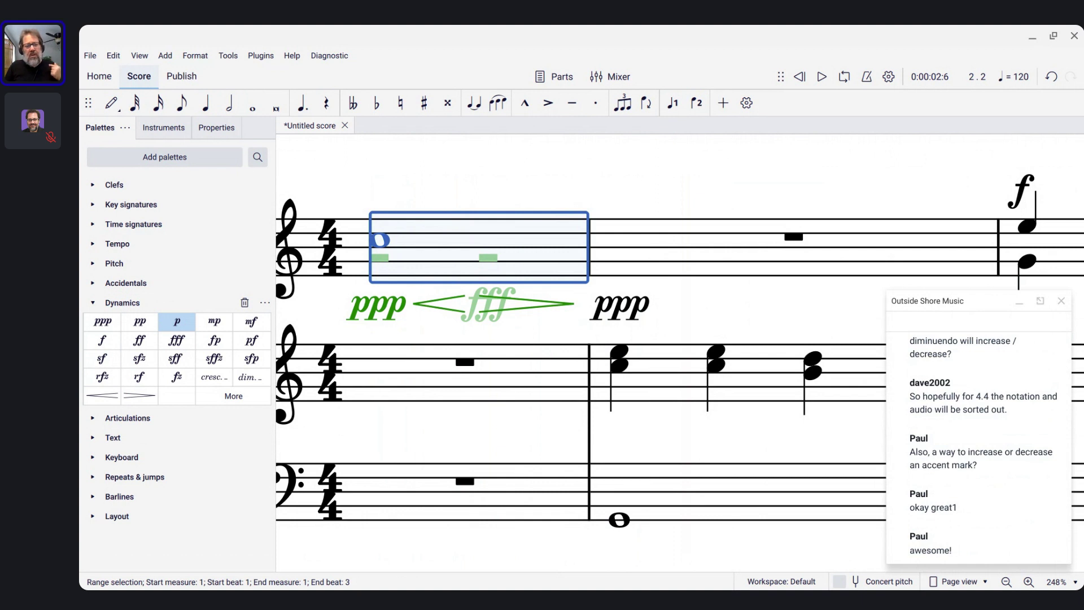
- Switch to the browser and open the "Meet the GSoC 2024 Contributors" topic from the MuseScore Announcements forum
{"action": "key", "text": "alt+Tab"}
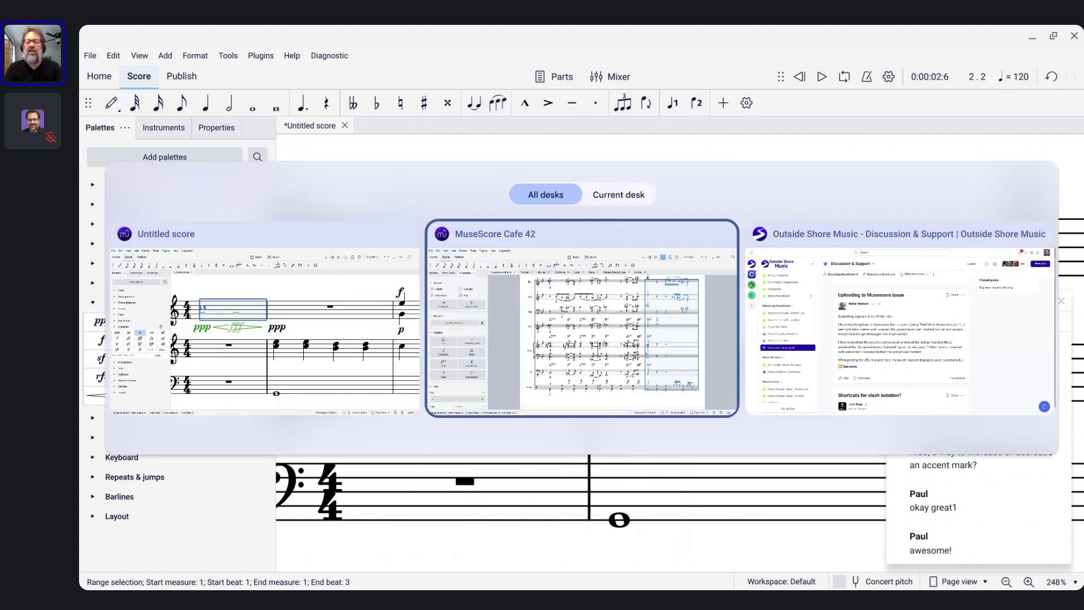
{"action": "key", "text": "alt+Tab"}
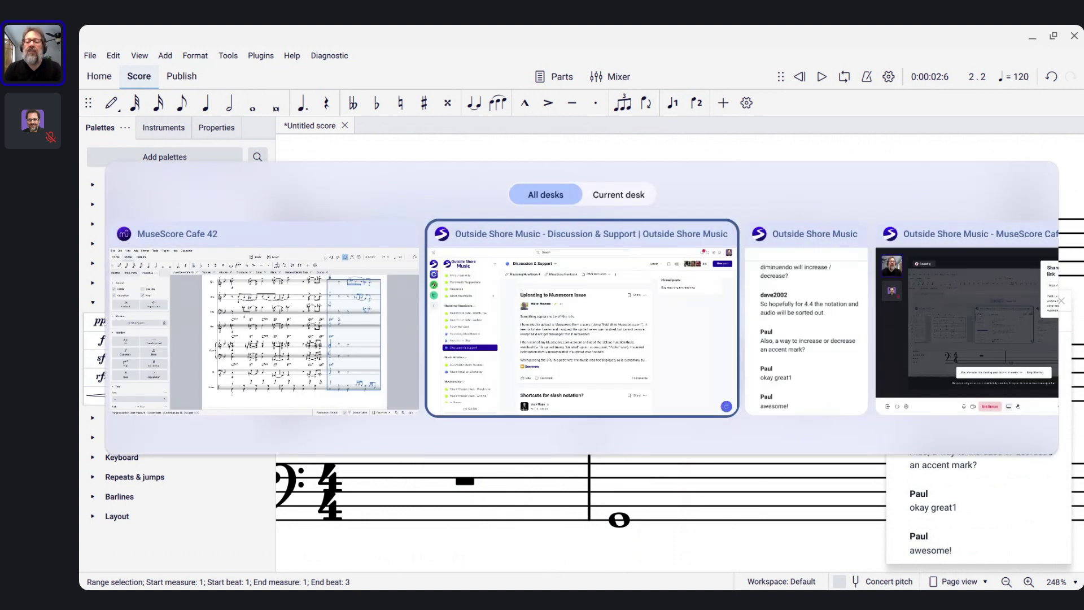
{"action": "key", "text": "alt+Tab"}
{"action": "key", "text": "alt+Tab"}
{"action": "key", "text": "alt+Tab"}
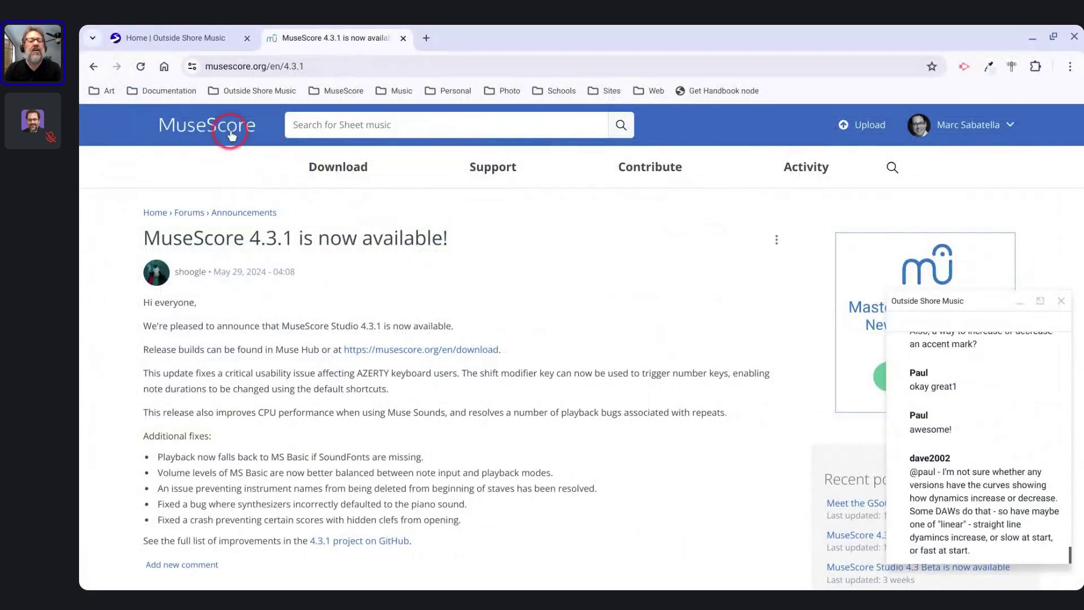
{"action": "left_click", "coordinate": [93, 66]}
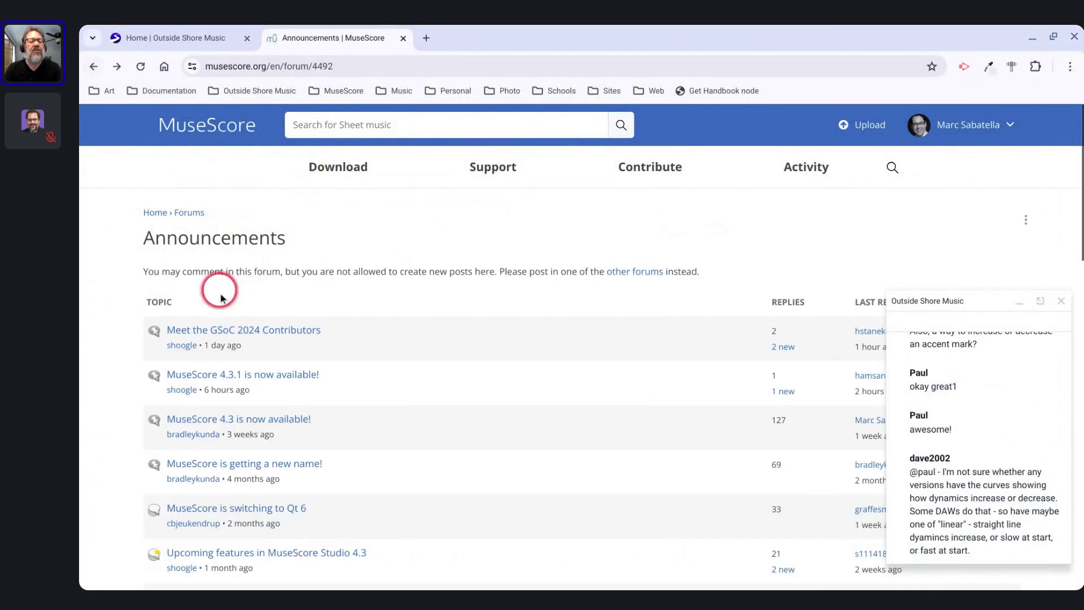
{"action": "left_click", "coordinate": [228, 330]}
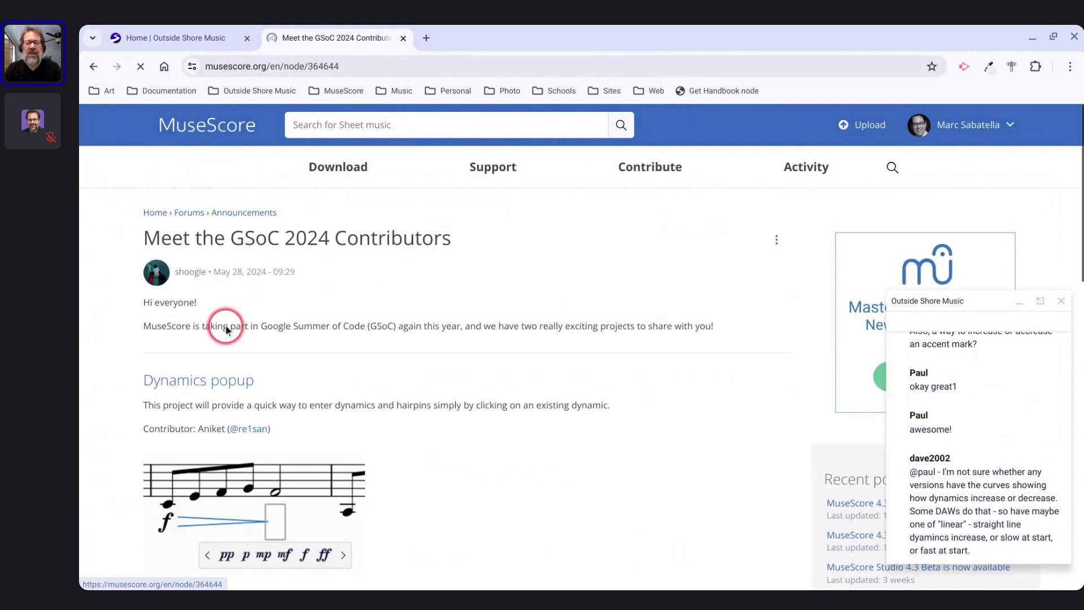
- Examine the Dynamics popup project description and its example image in the contributors post
{"action": "scroll", "coordinate": [253, 344], "scroll_direction": "down", "scroll_amount": 2}
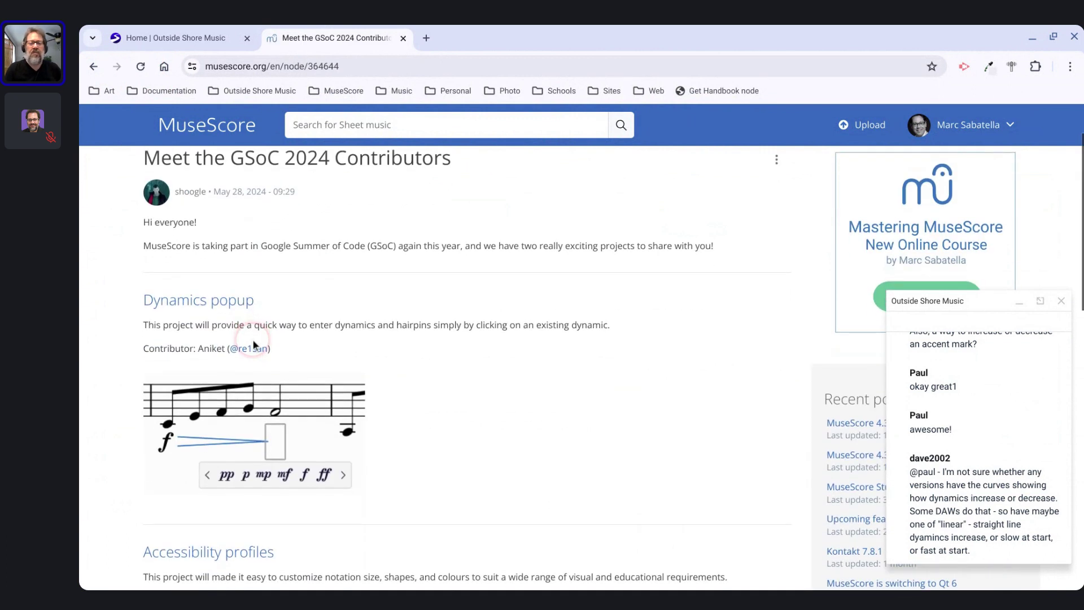
{"action": "scroll", "coordinate": [356, 322], "scroll_direction": "down", "scroll_amount": 2}
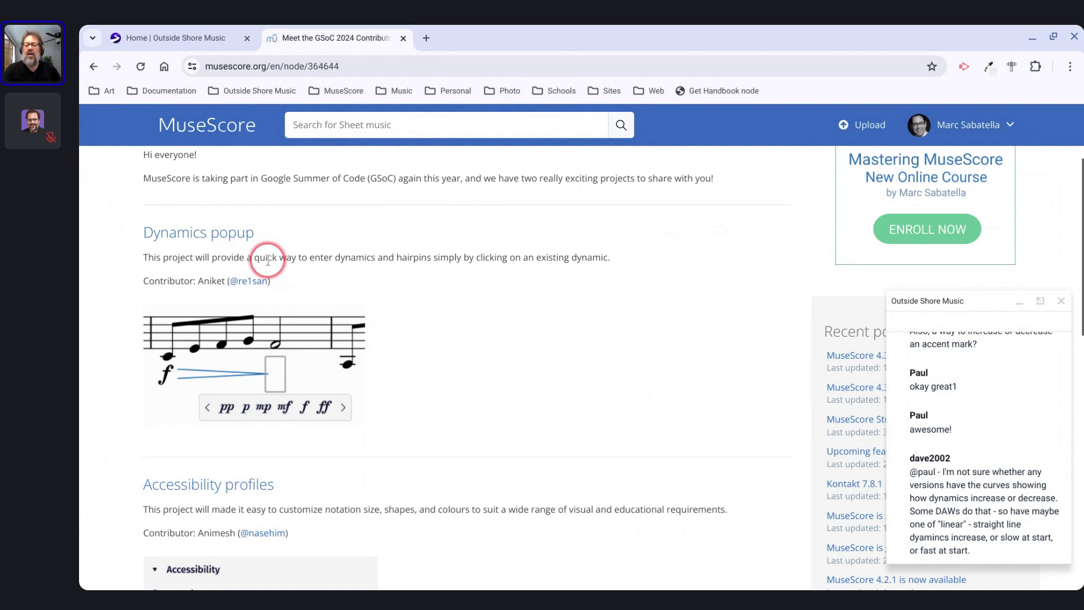
{"action": "scroll", "coordinate": [267, 260], "scroll_direction": "down", "scroll_amount": 1}
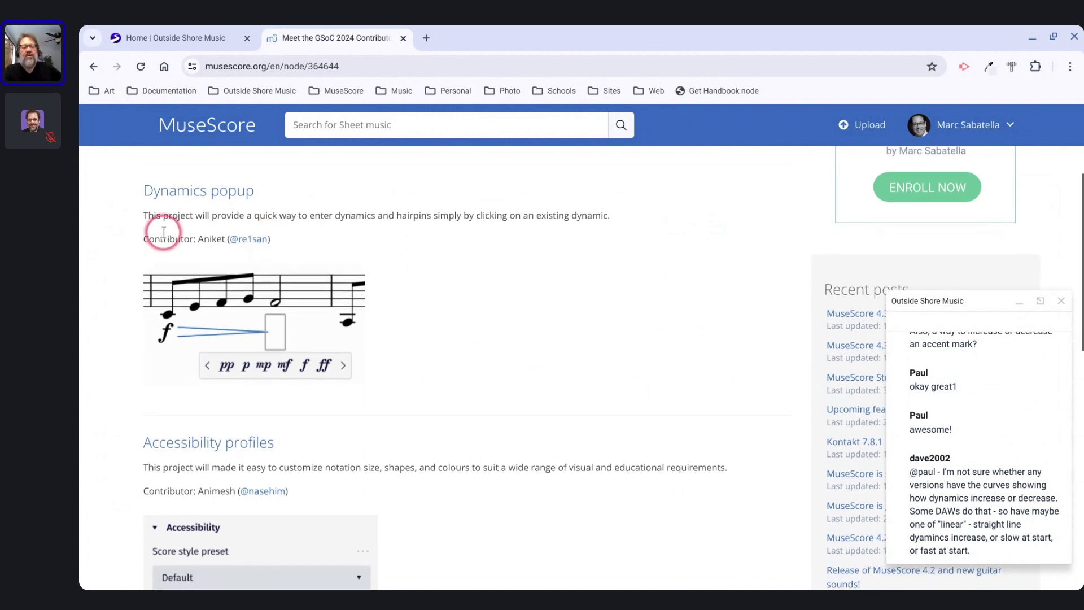
{"action": "scroll", "coordinate": [186, 210], "scroll_direction": "down", "scroll_amount": 1}
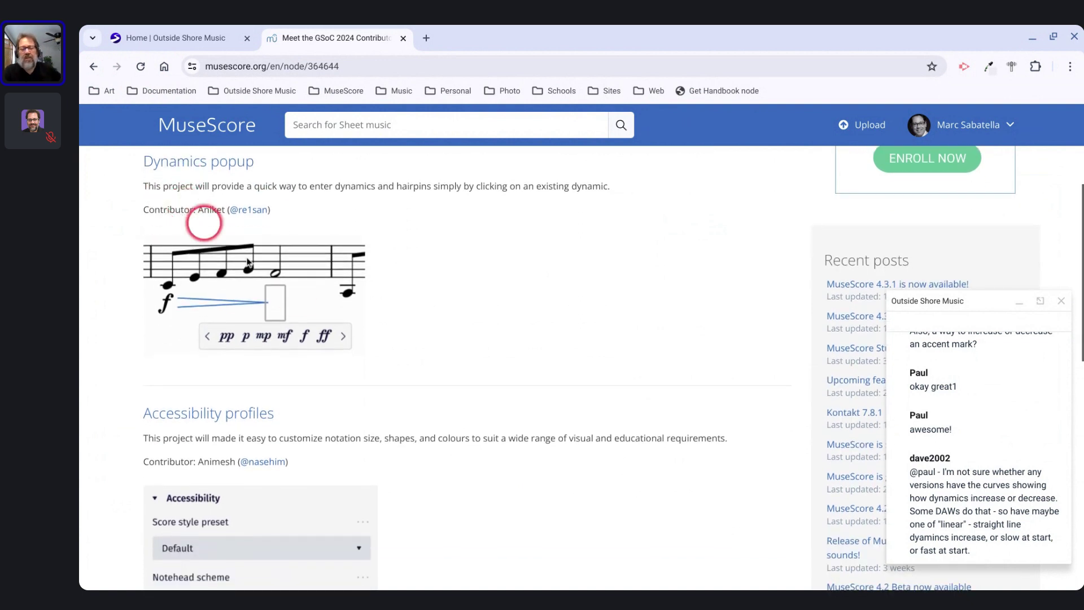
{"action": "scroll", "coordinate": [295, 293], "scroll_direction": "up", "scroll_amount": 1}
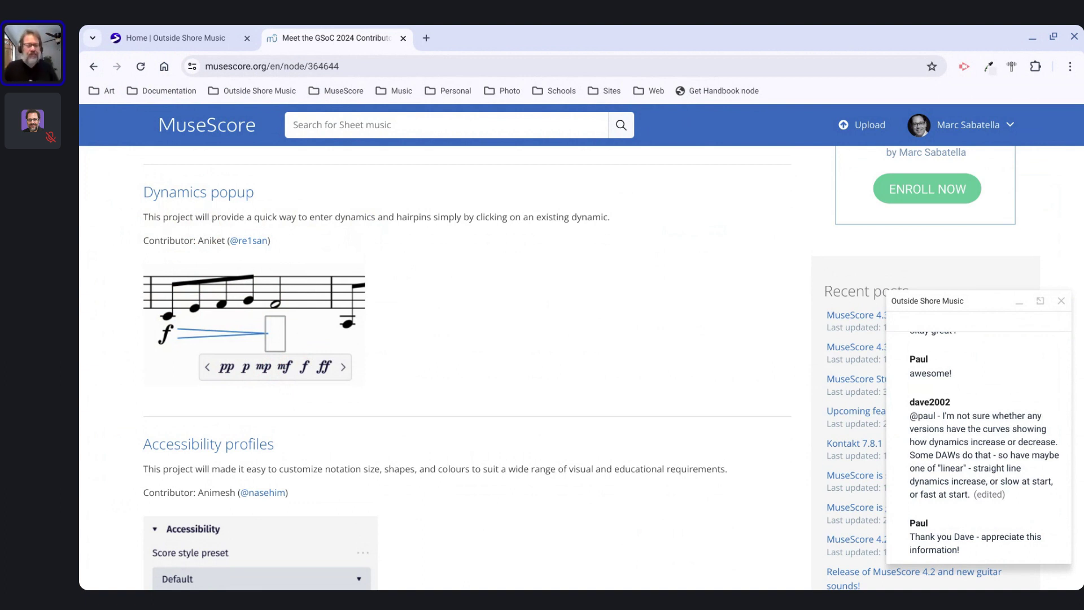
- Open the Dynamics popup project's blog post in a separate browser tab and skim its popup designs
{"action": "left_click", "coordinate": [226, 195], "text": "ctrl"}
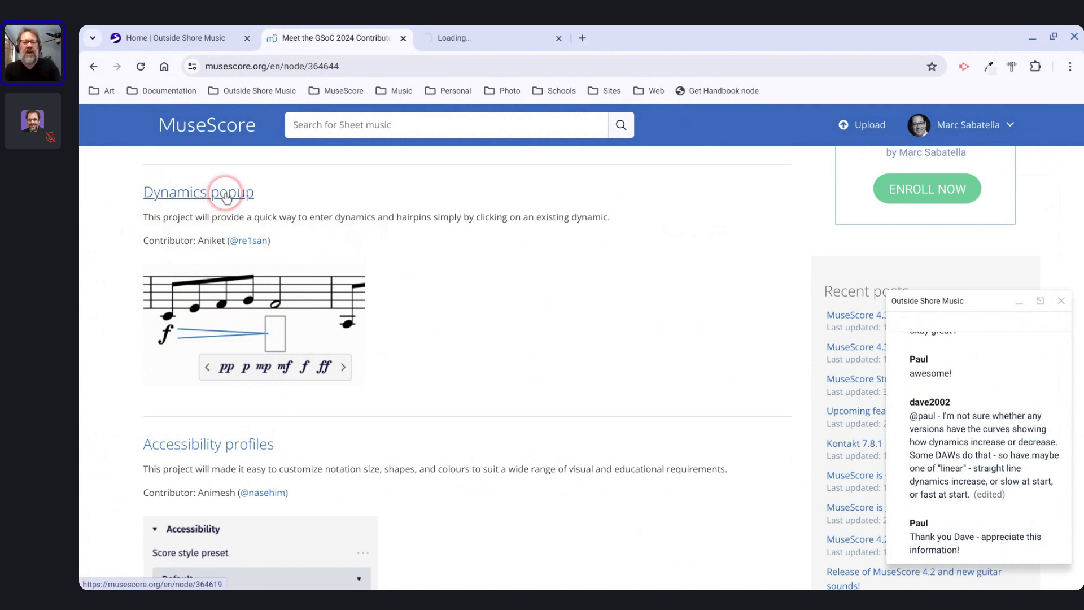
{"action": "left_click", "coordinate": [377, 31]}
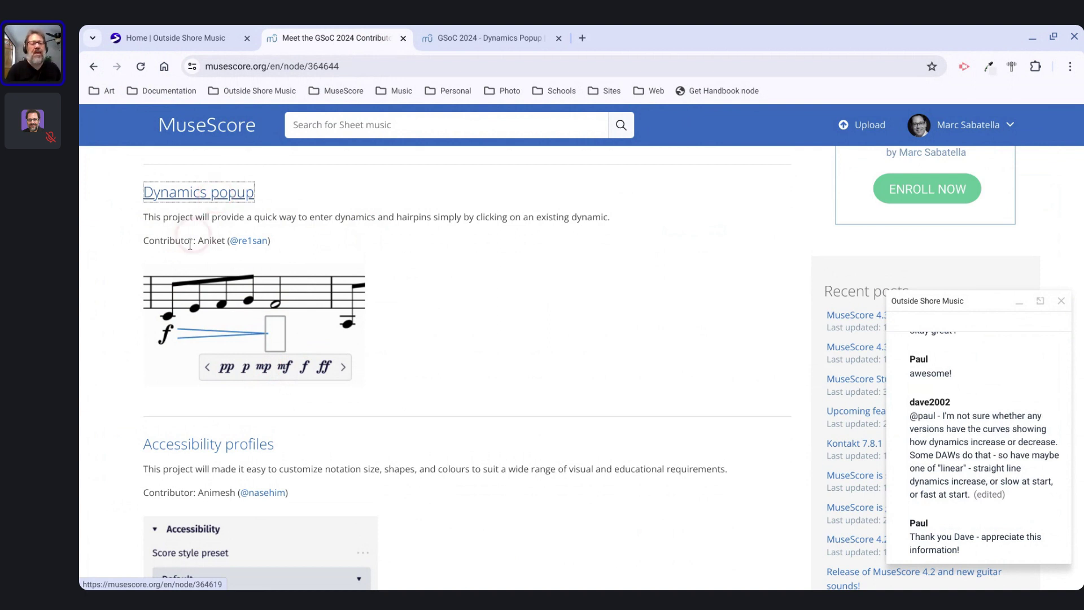
{"action": "left_click", "coordinate": [164, 185]}
{"action": "left_click", "coordinate": [115, 191]}
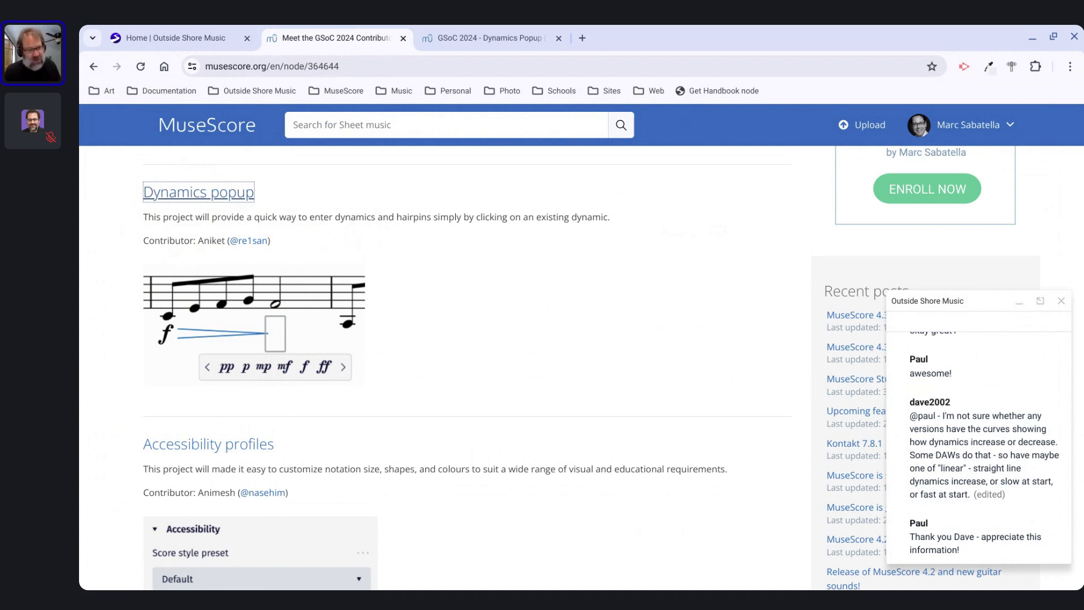
{"action": "left_click", "coordinate": [466, 35]}
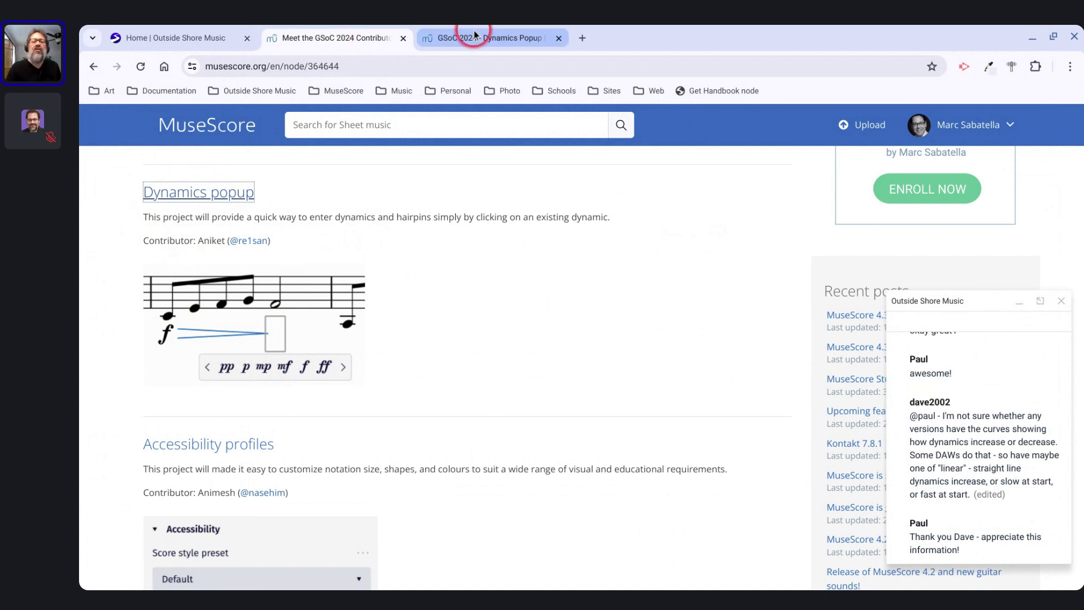
{"action": "scroll", "coordinate": [335, 393], "scroll_direction": "down", "scroll_amount": 4}
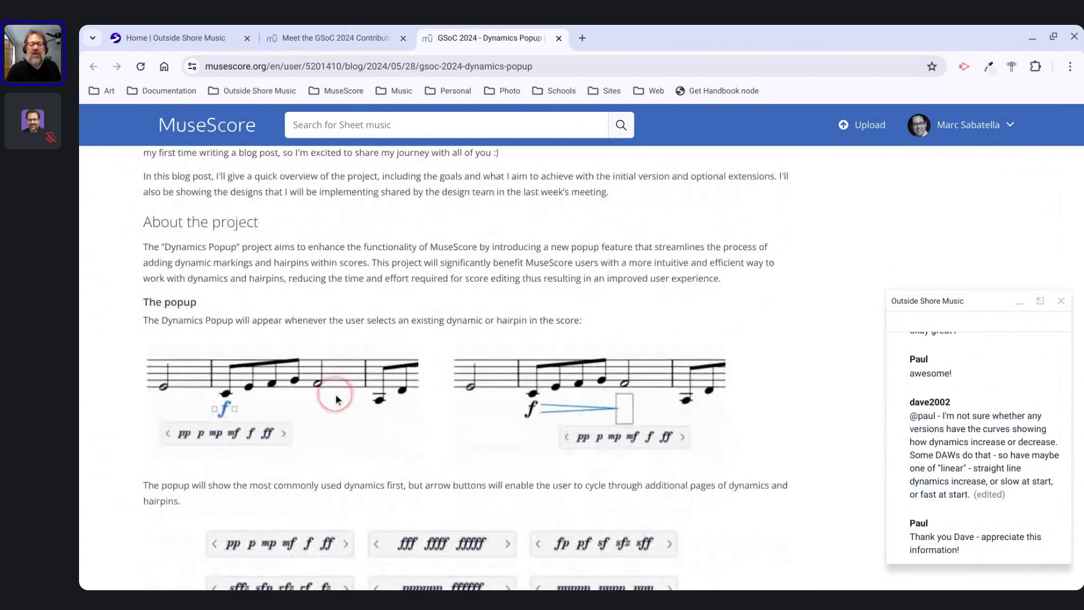
{"action": "scroll", "coordinate": [335, 394], "scroll_direction": "up", "scroll_amount": 4}
{"action": "scroll", "coordinate": [269, 272], "scroll_direction": "down", "scroll_amount": 4}
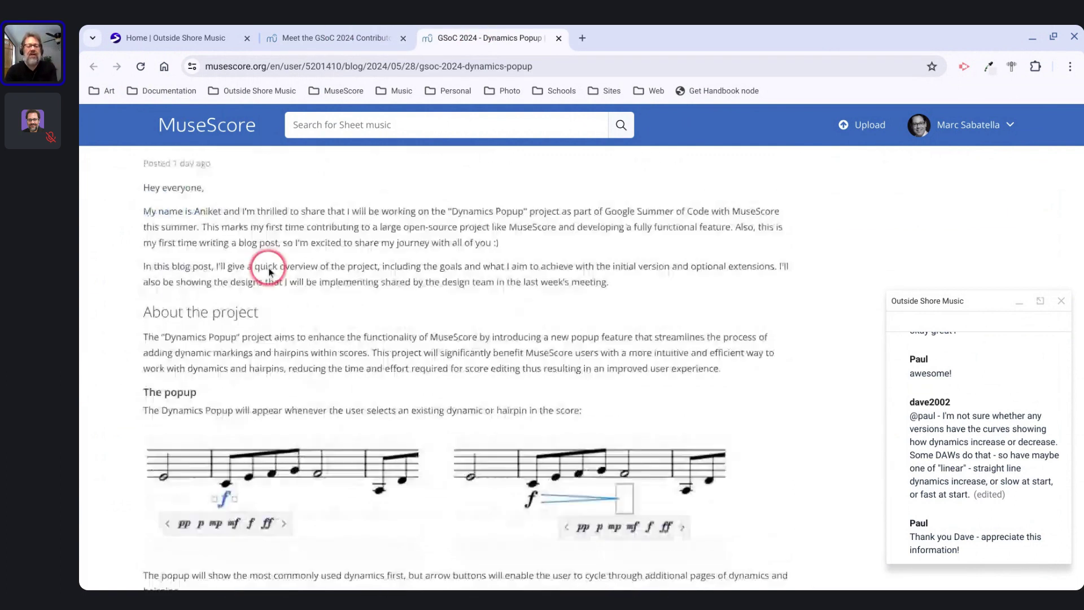
- Return to the "Meet the GSoC 2024 Contributors" page and copy its web address
{"action": "left_click", "coordinate": [313, 37]}
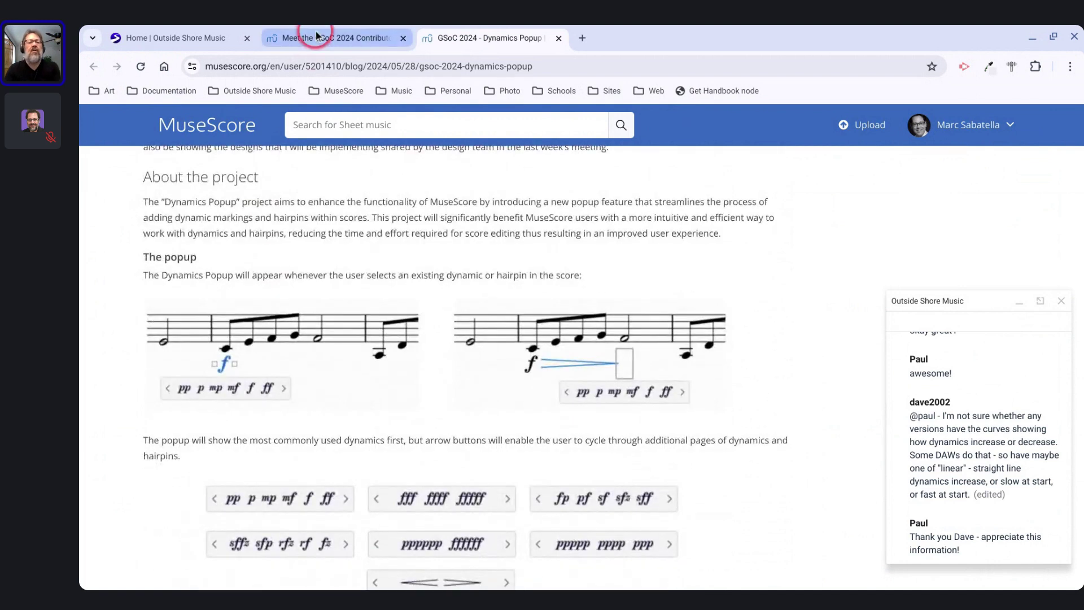
{"action": "left_click", "coordinate": [354, 64]}
{"action": "key", "text": "ctrl+c"}
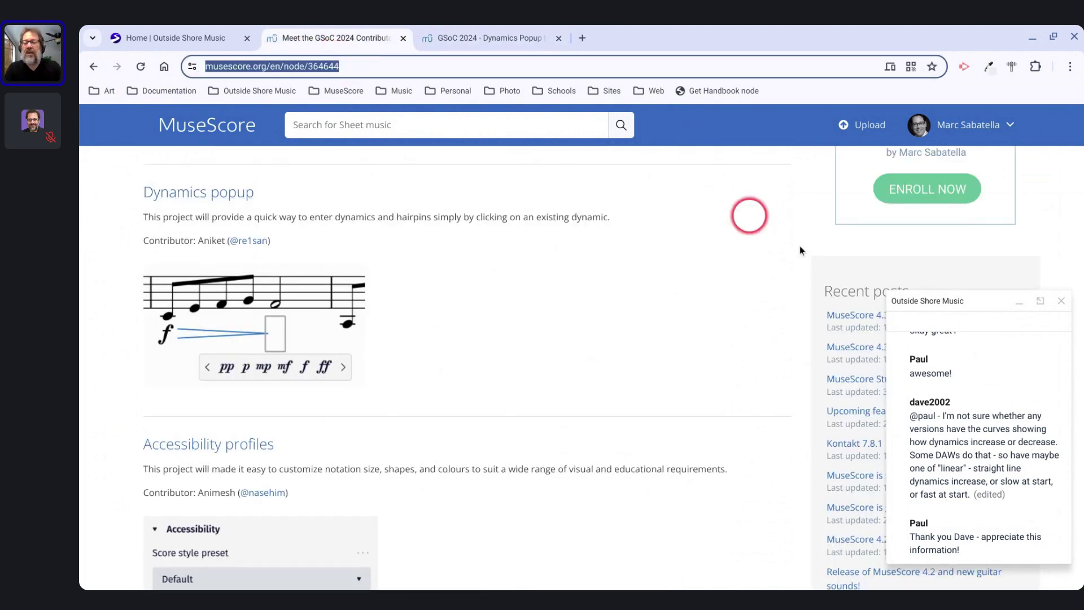
{"action": "key", "text": "F5"}
{"action": "key", "text": "alt+Tab"}
{"action": "key", "text": "alt+Tab"}
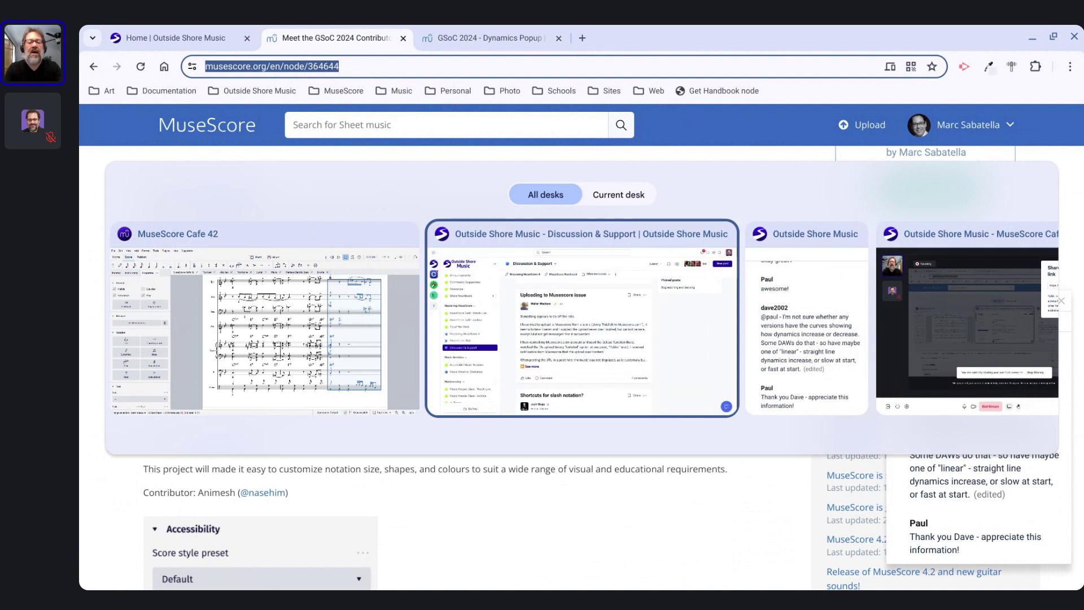
{"action": "key", "text": "alt+Tab"}
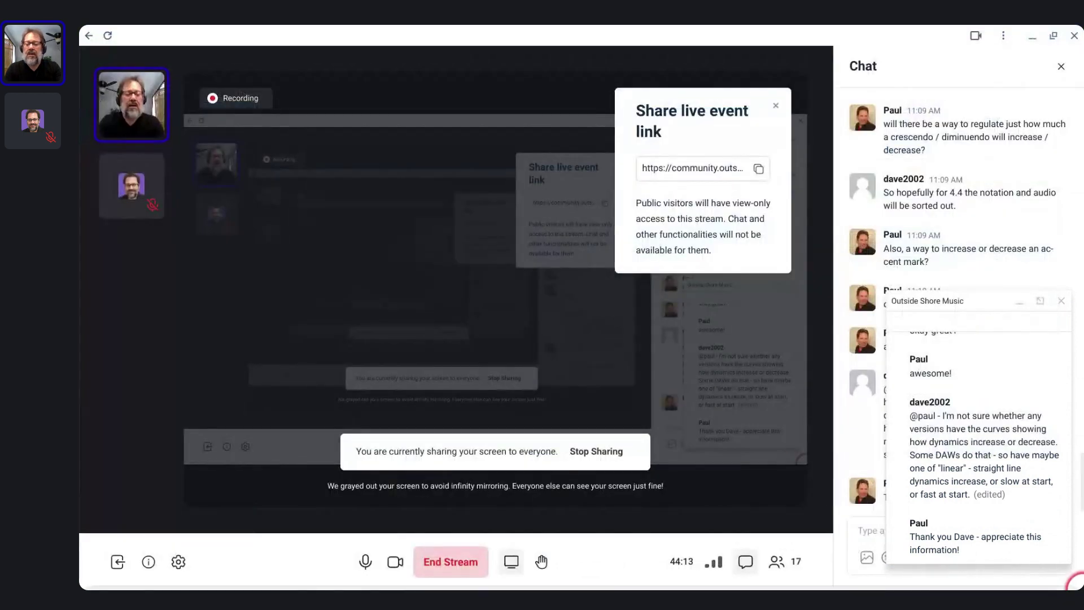
{"action": "left_click", "coordinate": [865, 529]}
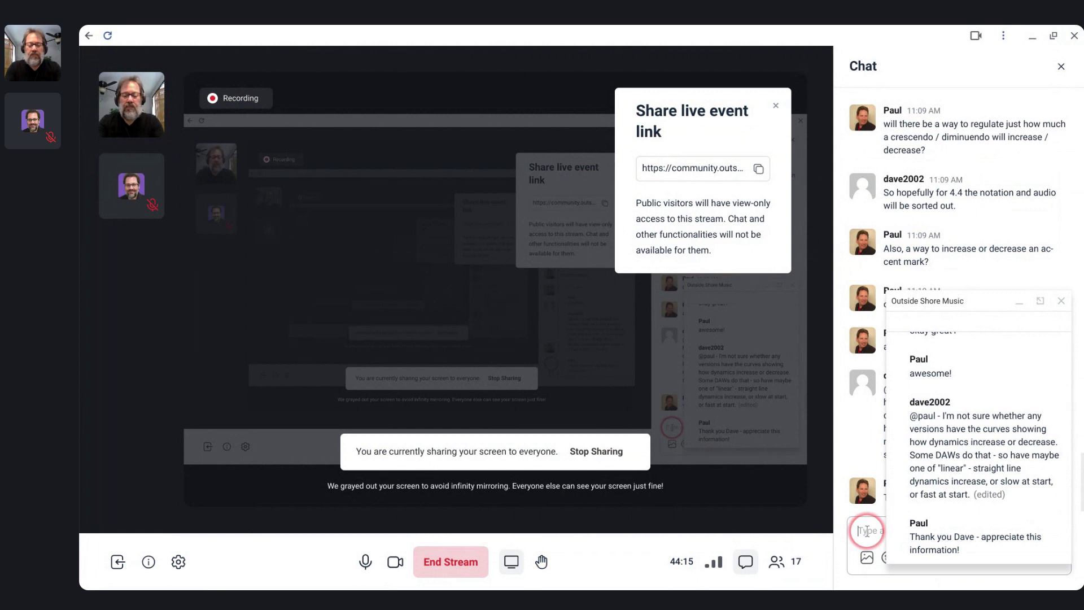
{"action": "type", "text": "GSoC -"}
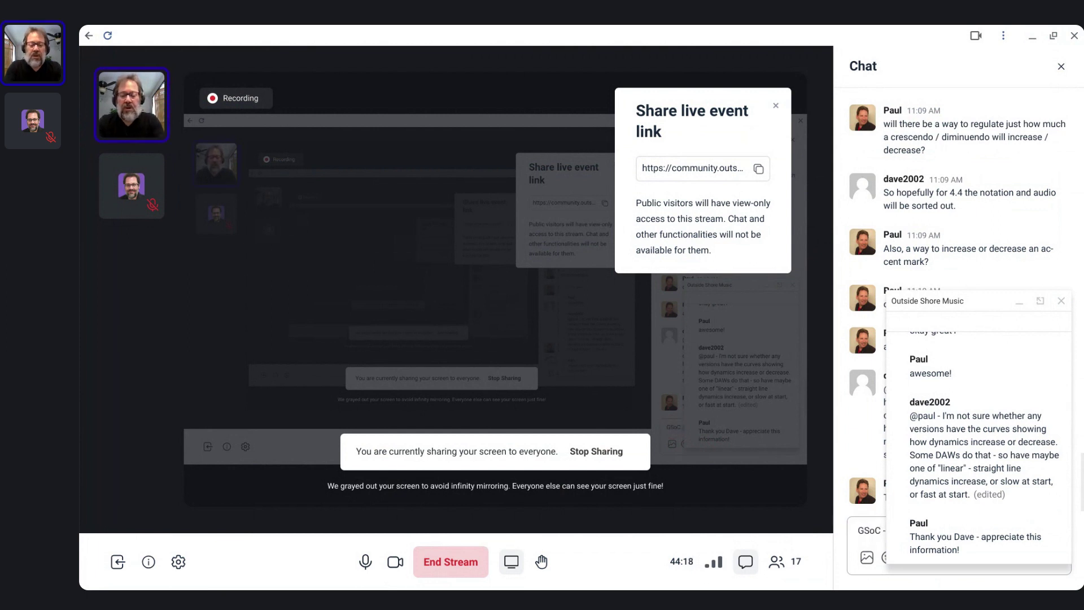
{"action": "key", "text": "ctrl+v"}
{"action": "key", "text": "Return"}
- Switch back to the browser and review the popup pages and example designs in the Dynamics popup blog post
{"action": "key", "text": "alt+Tab"}
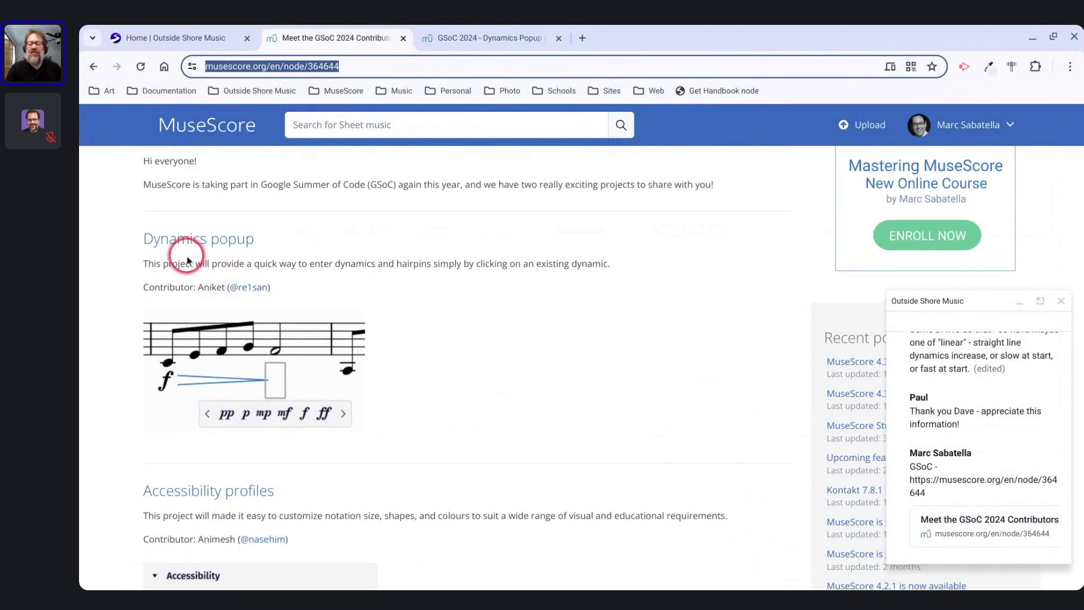
{"action": "scroll", "coordinate": [248, 257], "scroll_direction": "down", "scroll_amount": 2}
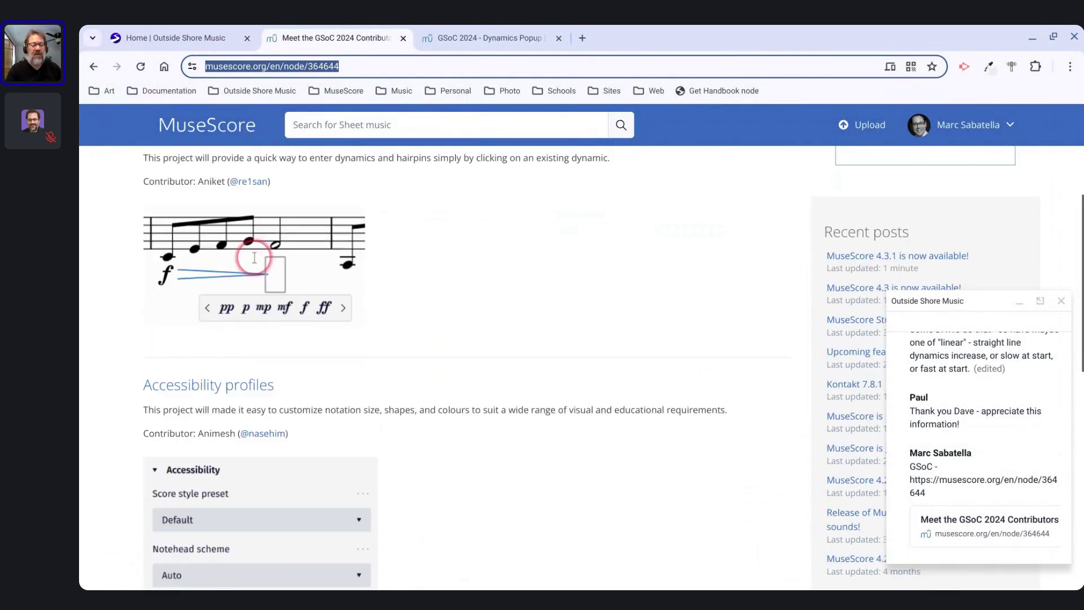
{"action": "scroll", "coordinate": [254, 257], "scroll_direction": "up", "scroll_amount": 2}
{"action": "left_click", "coordinate": [463, 38]}
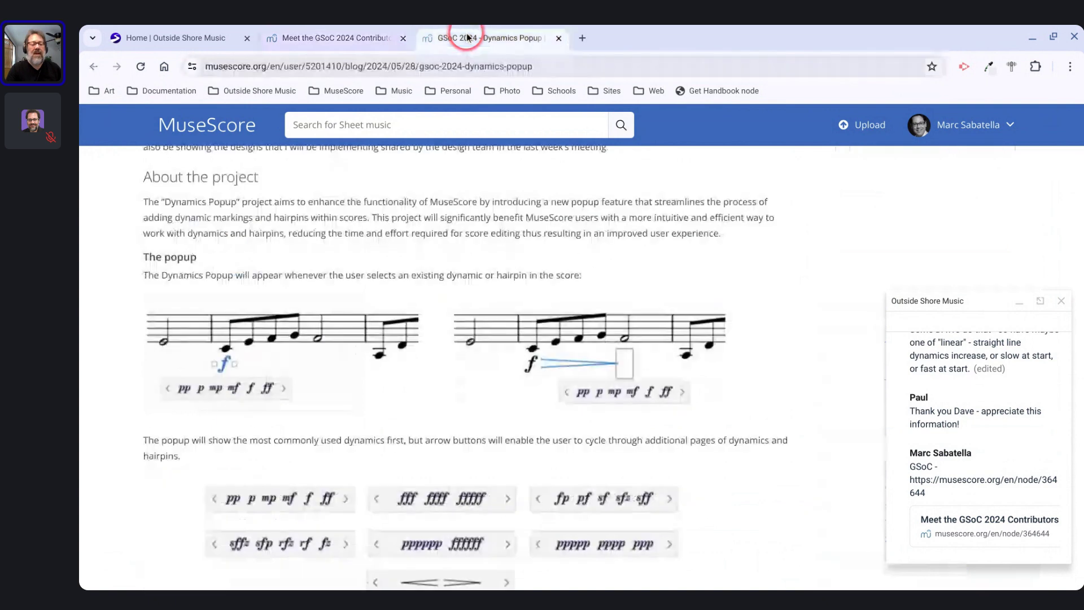
{"action": "scroll", "coordinate": [251, 474], "scroll_direction": "down", "scroll_amount": 1}
{"action": "scroll", "coordinate": [251, 474], "scroll_direction": "down", "scroll_amount": 2}
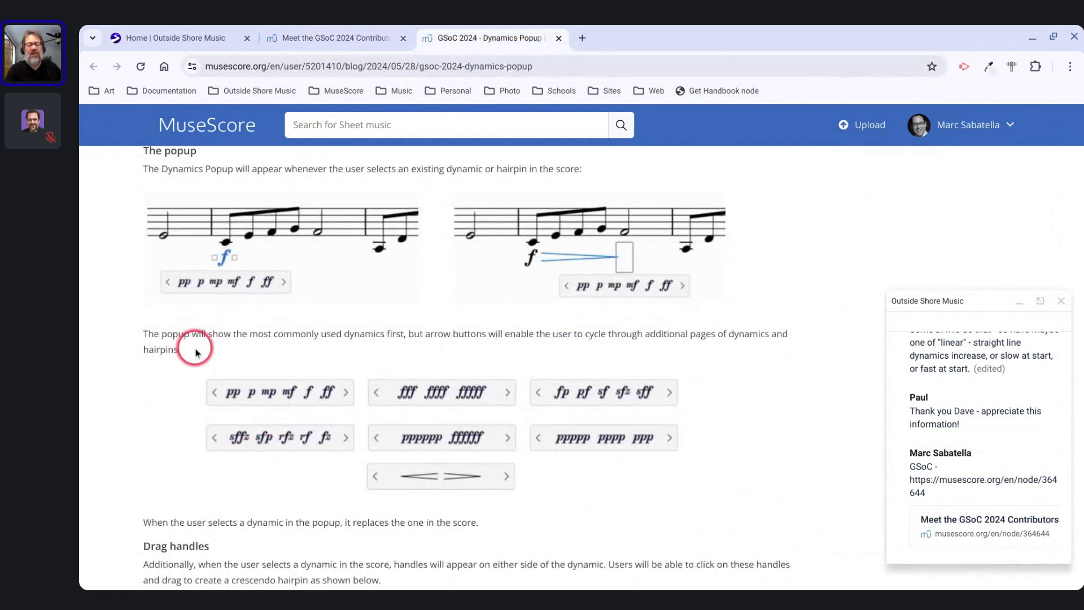
{"action": "scroll", "coordinate": [195, 347], "scroll_direction": "down", "scroll_amount": 1}
{"action": "scroll", "coordinate": [598, 296], "scroll_direction": "down", "scroll_amount": 2}
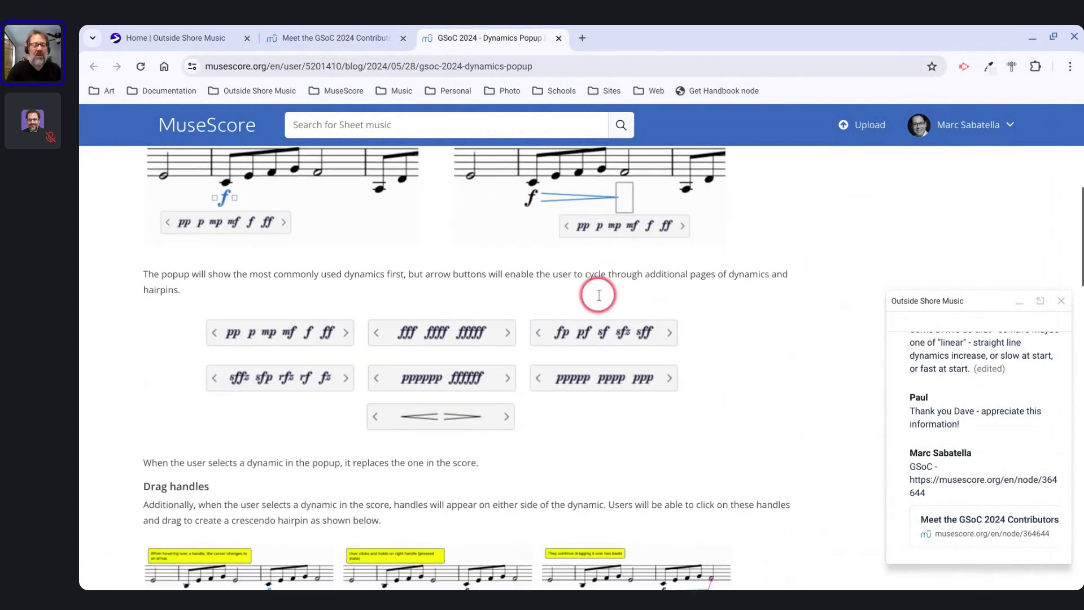
- Read the blog post's Drag handles, Shortcut to add dynamics and Optional Extension sections
{"action": "scroll", "coordinate": [598, 295], "scroll_direction": "down", "scroll_amount": 2}
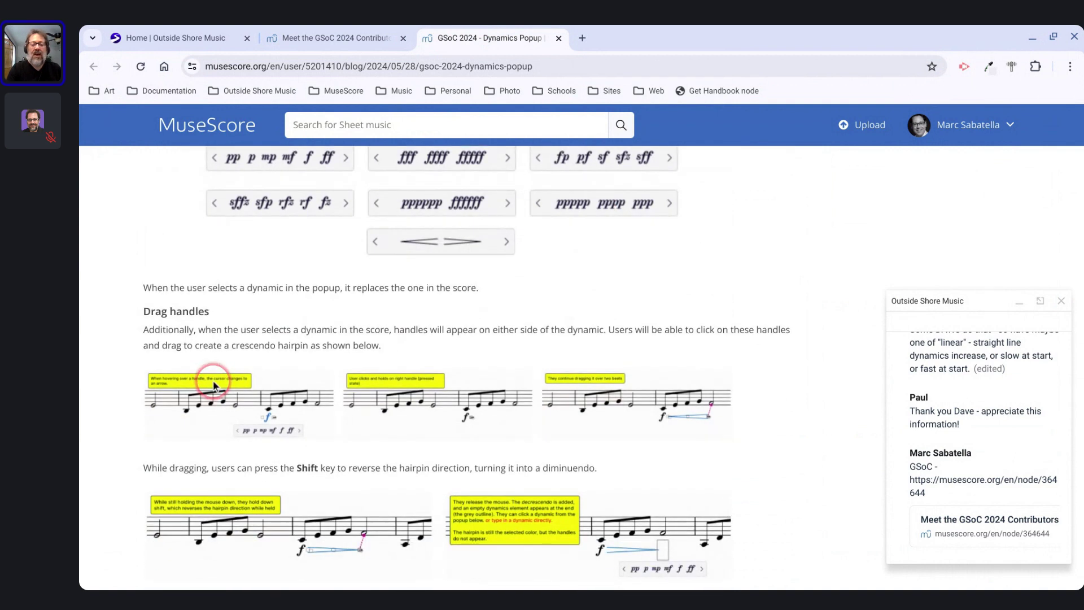
{"action": "scroll", "coordinate": [282, 373], "scroll_direction": "down", "scroll_amount": 2}
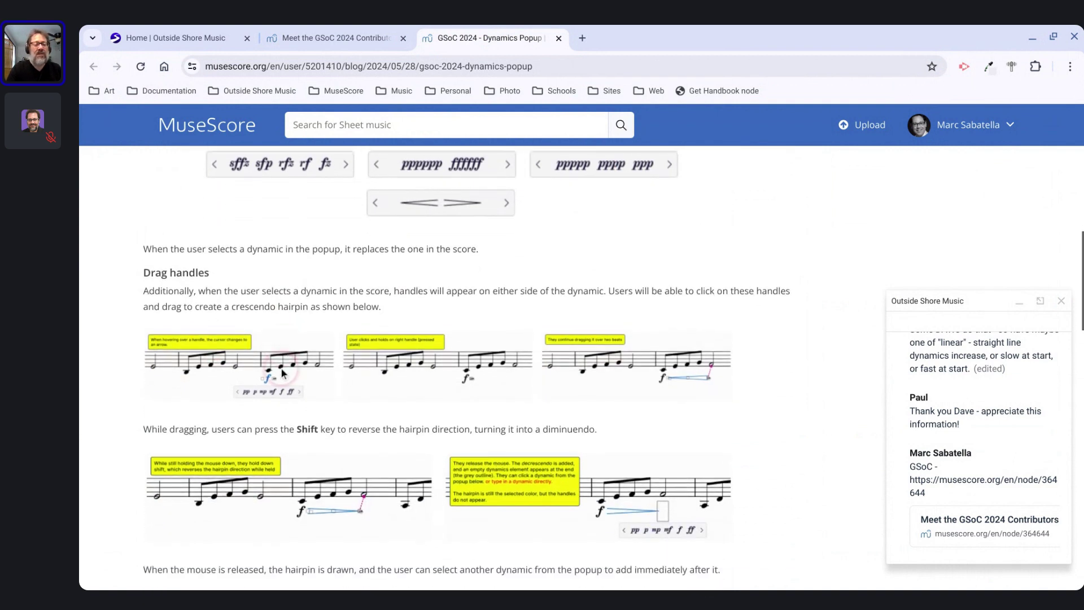
{"action": "scroll", "coordinate": [387, 380], "scroll_direction": "down", "scroll_amount": 5}
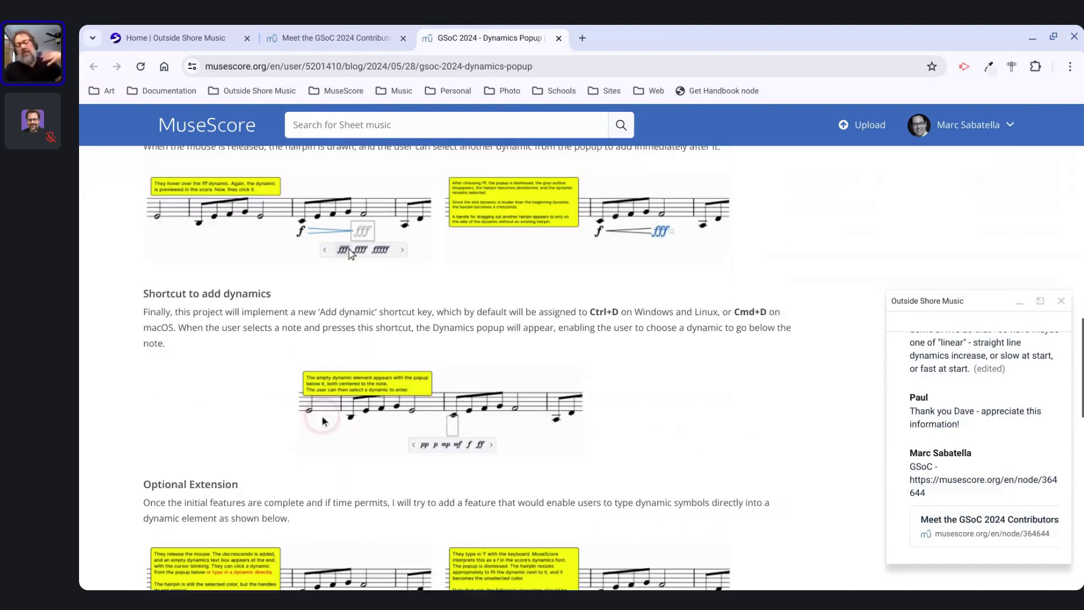
{"action": "scroll", "coordinate": [322, 415], "scroll_direction": "down", "scroll_amount": 5}
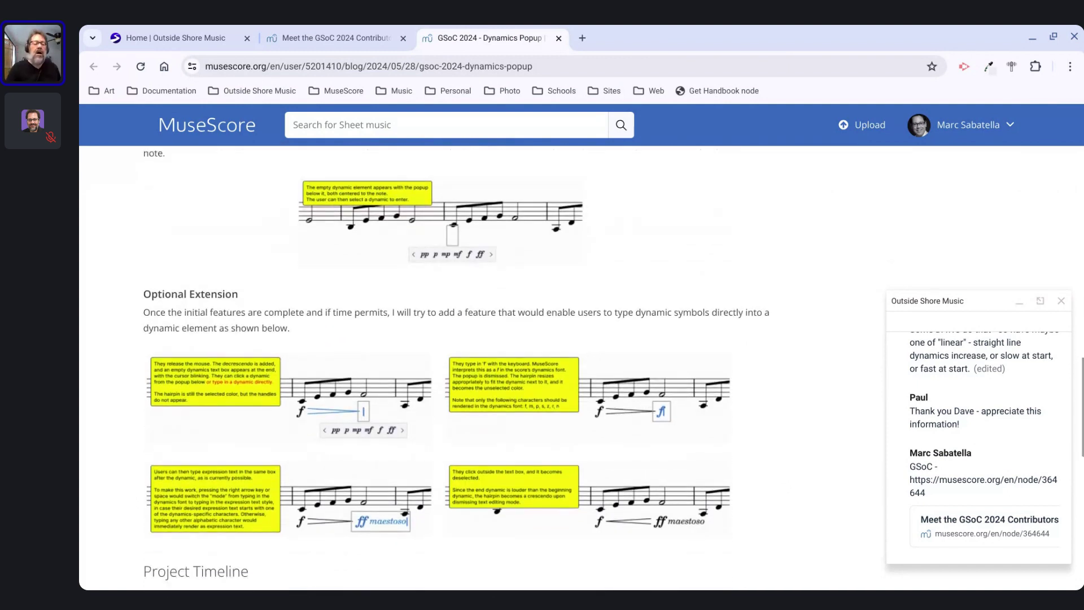
{"action": "scroll", "coordinate": [232, 337], "scroll_direction": "down", "scroll_amount": 3}
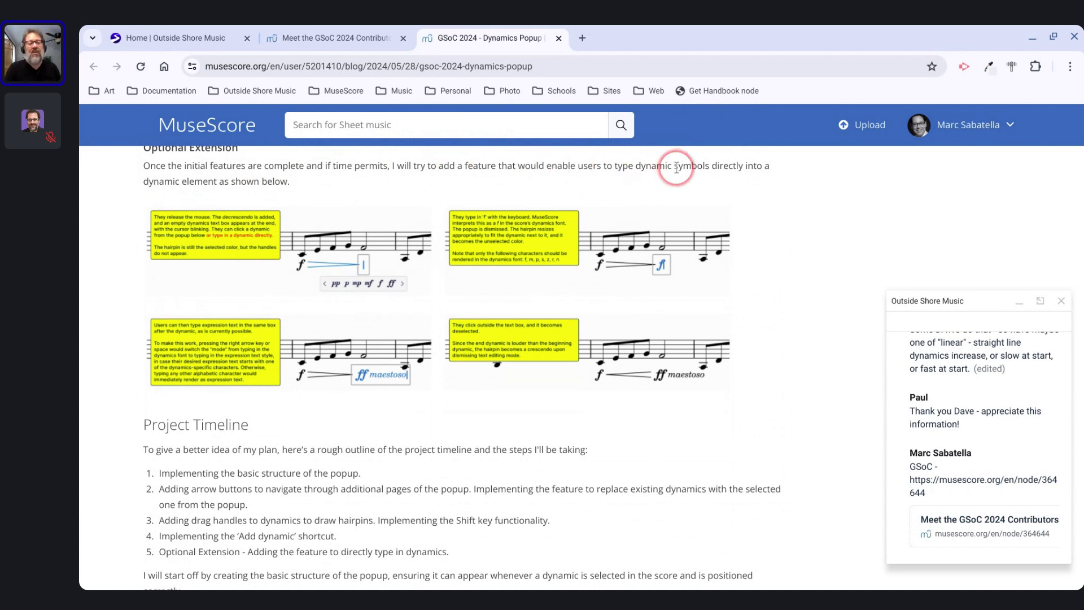
{"action": "scroll", "coordinate": [676, 167], "scroll_direction": "up", "scroll_amount": 1}
{"action": "scroll", "coordinate": [469, 367], "scroll_direction": "up", "scroll_amount": 1}
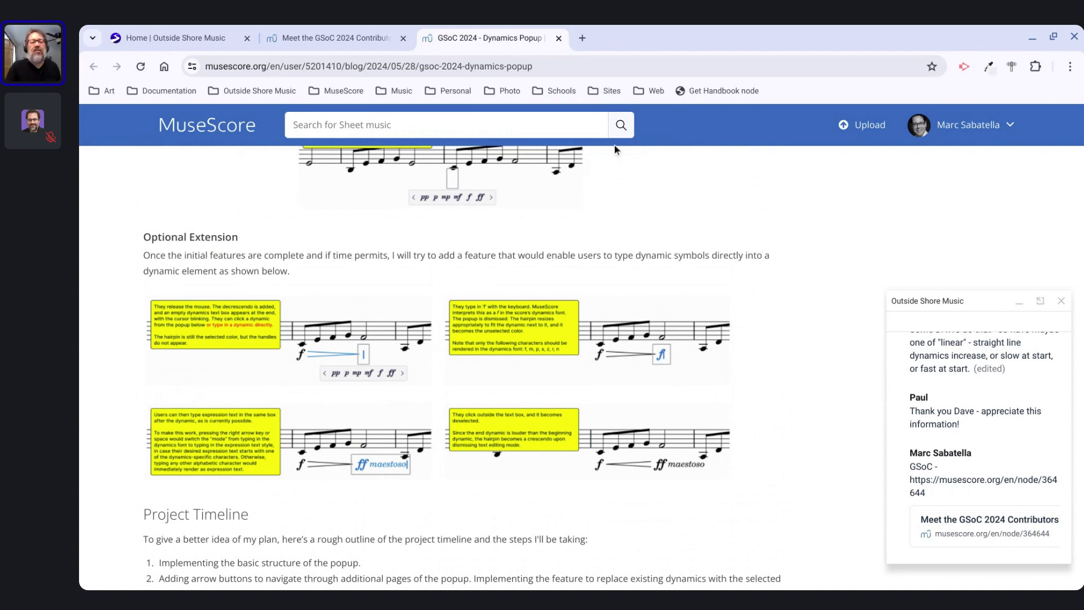
- Return to the GSoC 2024 contributors page and open the Accessibility profiles project post in a separate browser tab
{"action": "left_click", "coordinate": [302, 29]}
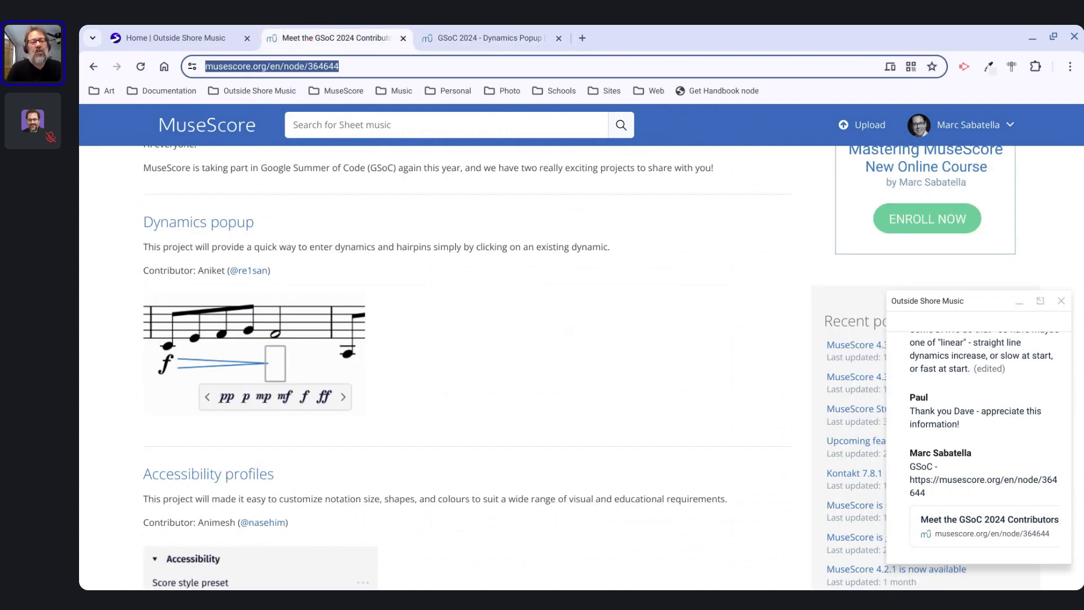
{"action": "scroll", "coordinate": [252, 221], "scroll_direction": "up", "scroll_amount": 3}
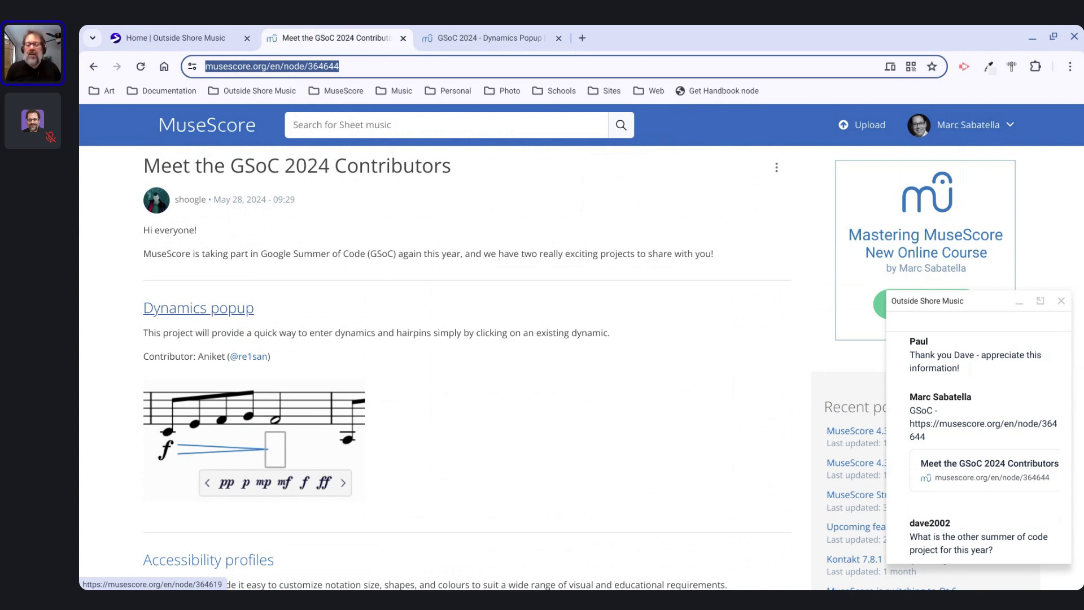
{"action": "scroll", "coordinate": [266, 283], "scroll_direction": "down", "scroll_amount": 4}
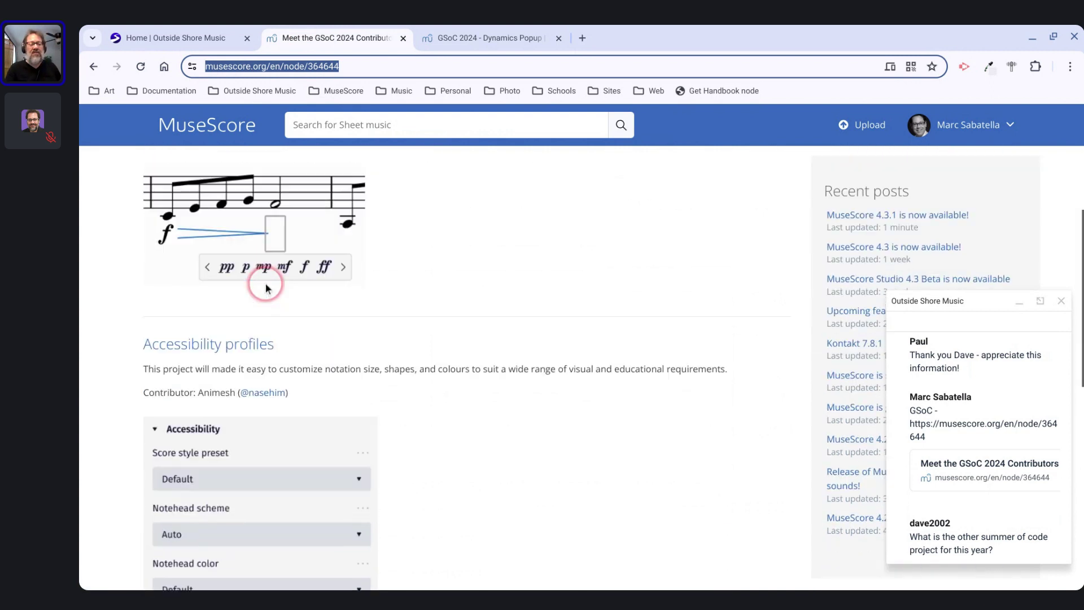
{"action": "scroll", "coordinate": [266, 286], "scroll_direction": "down", "scroll_amount": 2}
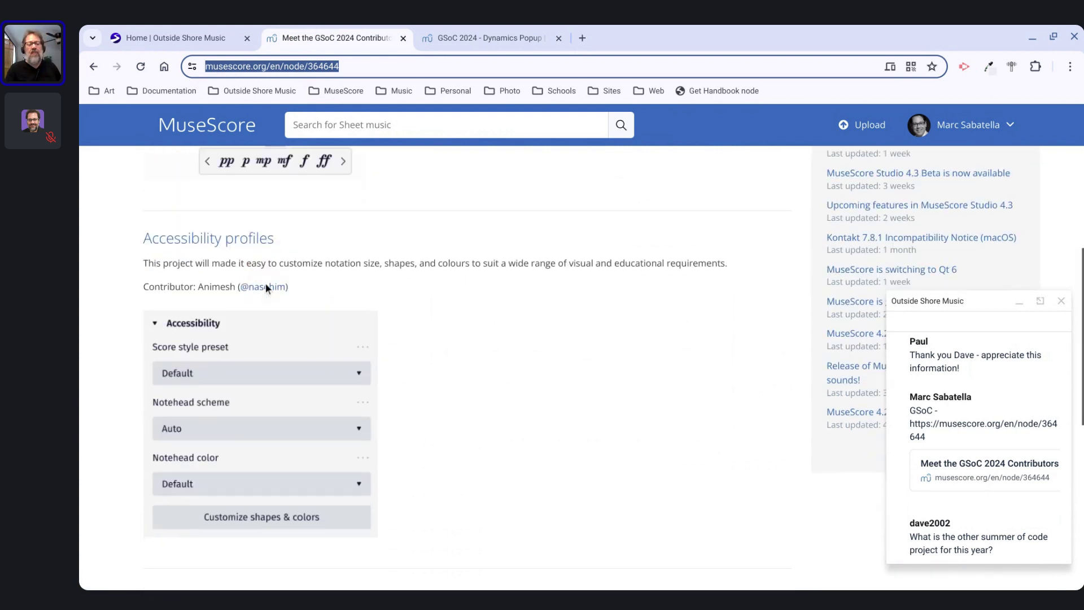
{"action": "left_click", "coordinate": [203, 240], "text": "ctrl"}
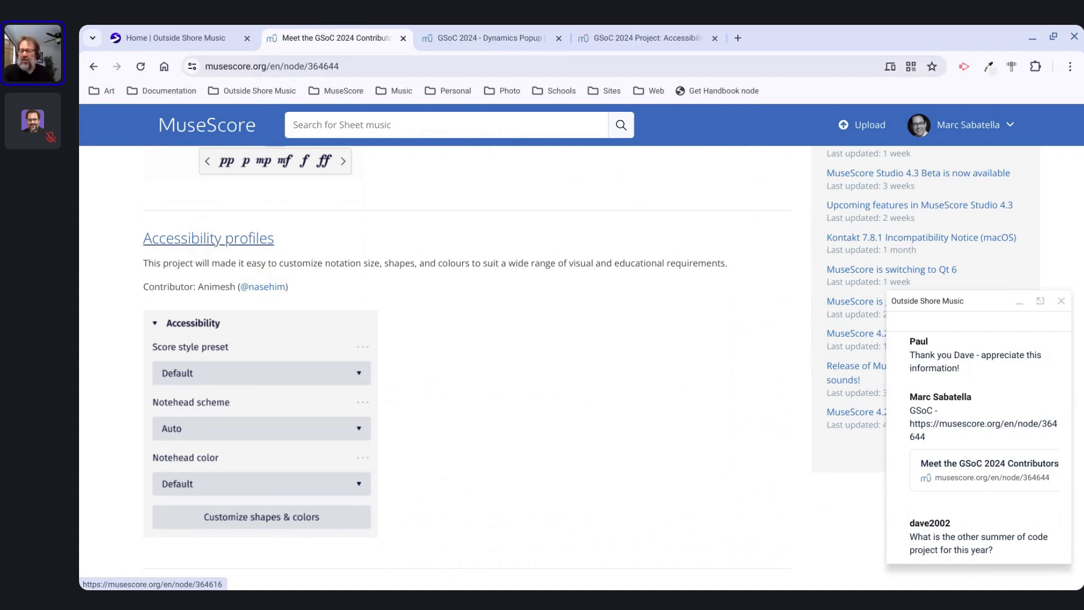
- Examine the Accessibility profiles description and its example of style preset, notehead scheme and notehead color settings
{"action": "left_click", "coordinate": [254, 264]}
{"action": "scroll", "coordinate": [254, 262], "scroll_direction": "down", "scroll_amount": 1}
{"action": "left_click", "coordinate": [193, 251]}
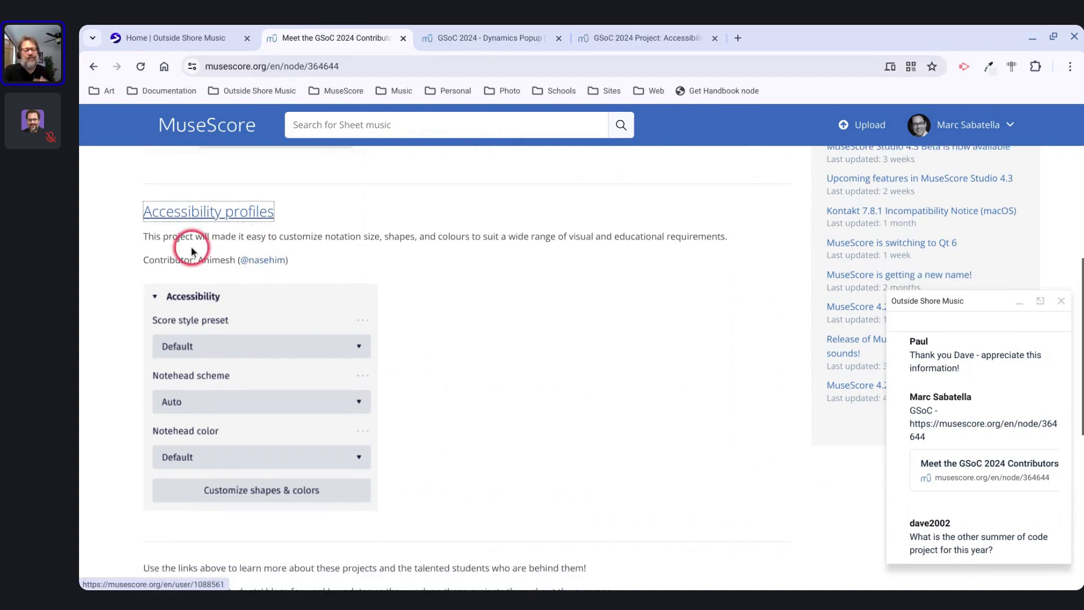
{"action": "scroll", "coordinate": [192, 251], "scroll_direction": "down", "scroll_amount": 1}
{"action": "left_click", "coordinate": [180, 202]}
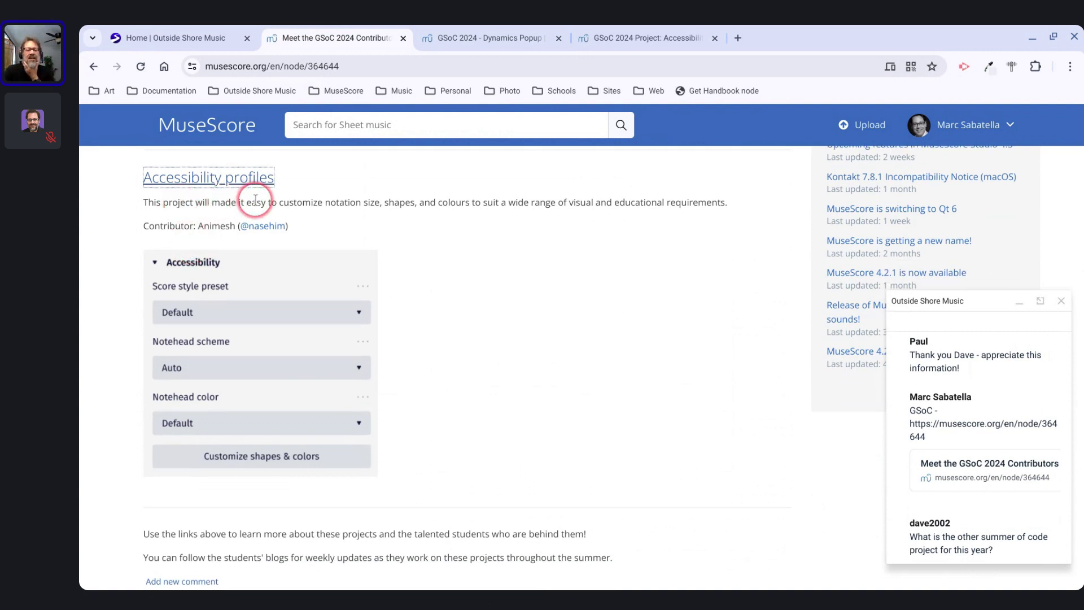
{"action": "scroll", "coordinate": [255, 199], "scroll_direction": "down", "scroll_amount": 1}
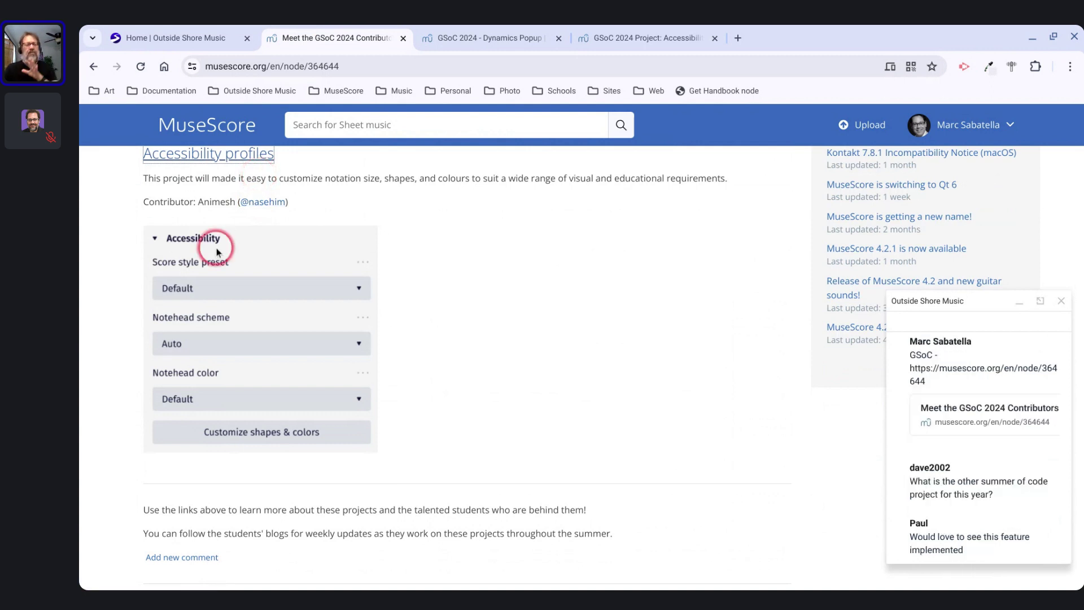
{"action": "scroll", "coordinate": [217, 229], "scroll_direction": "up", "scroll_amount": 2}
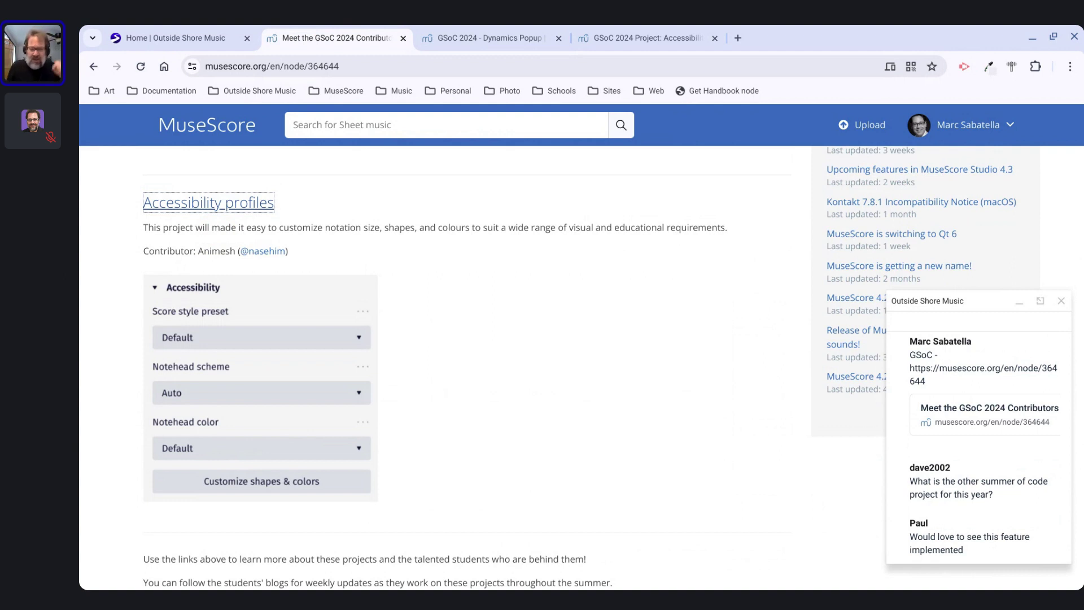
- Switch to MuseScore, view the commands for loading and saving a style, and clear the score selection
{"action": "key", "text": "alt+Tab"}
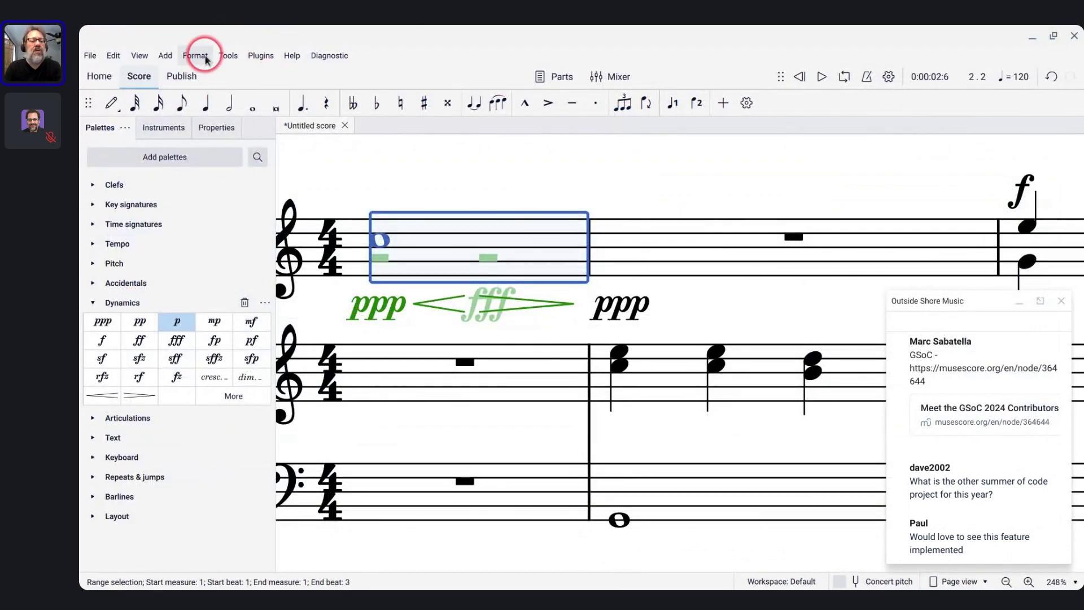
{"action": "left_click", "coordinate": [197, 53]}
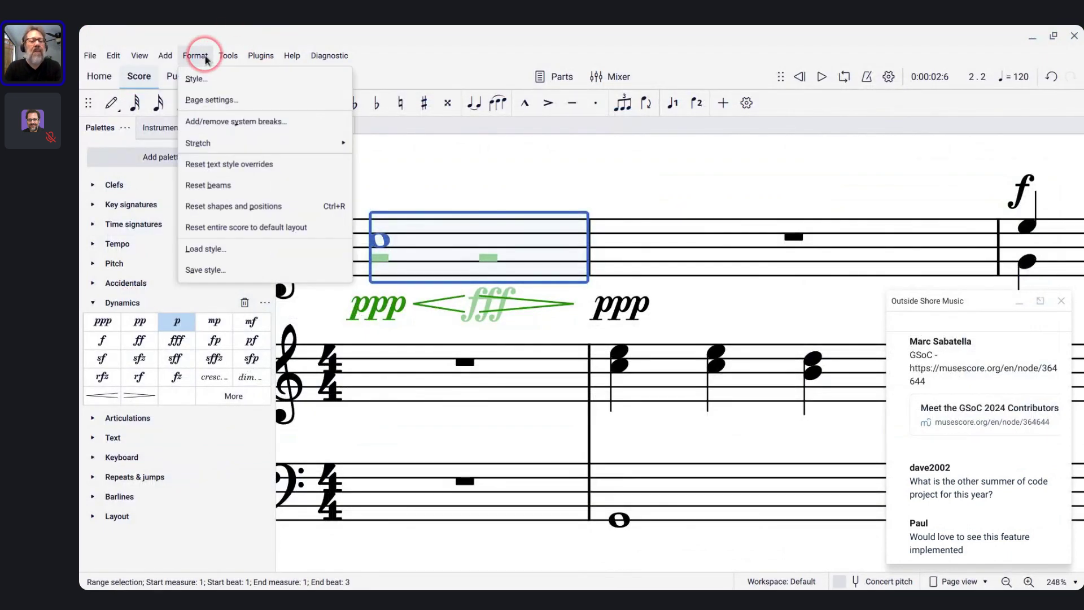
{"action": "left_click", "coordinate": [200, 254]}
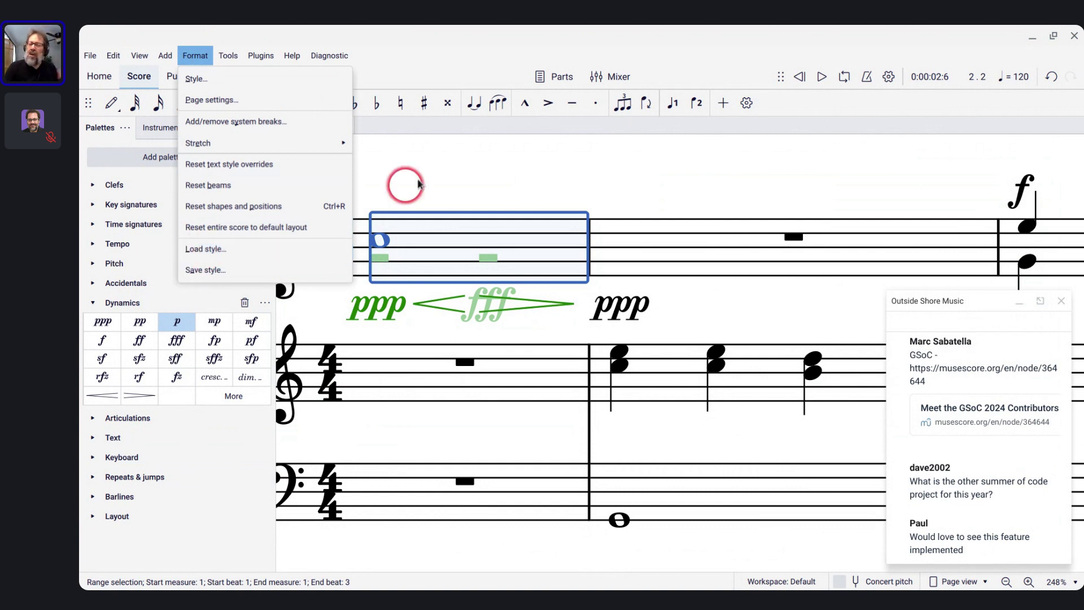
{"action": "left_click", "coordinate": [444, 170]}
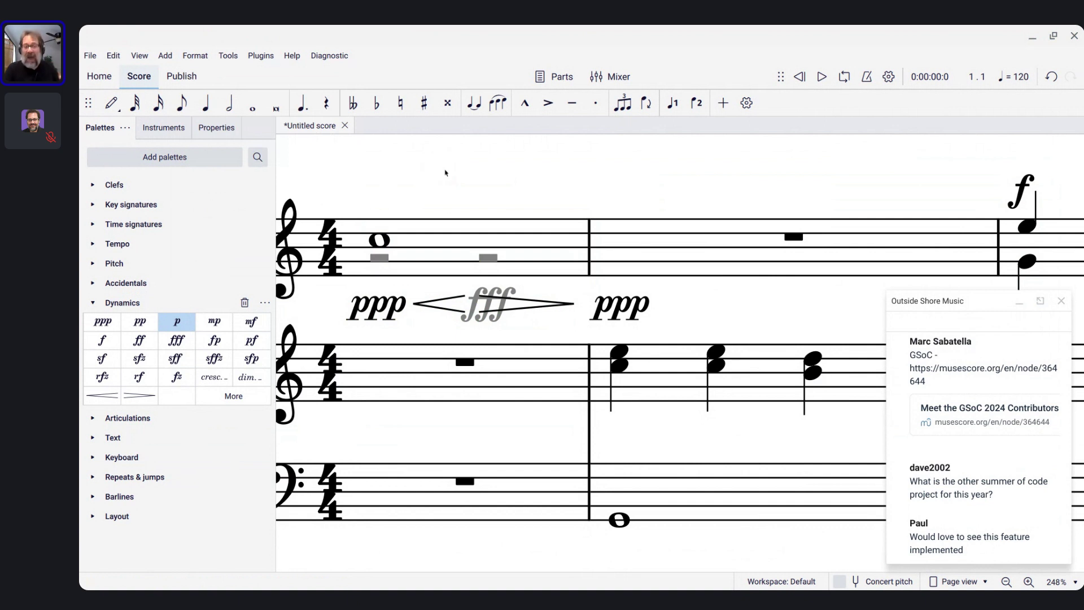
- Set the notehead scheme of the piano's treble staff to Pitch names in its advanced style properties
{"action": "left_click", "coordinate": [326, 247]}
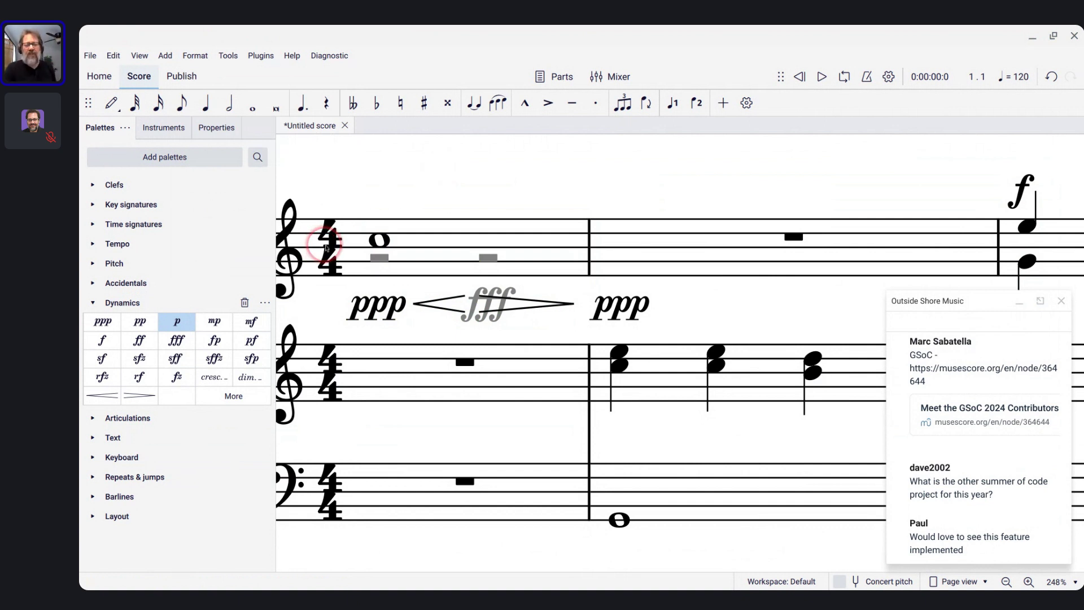
{"action": "left_click", "coordinate": [440, 220]}
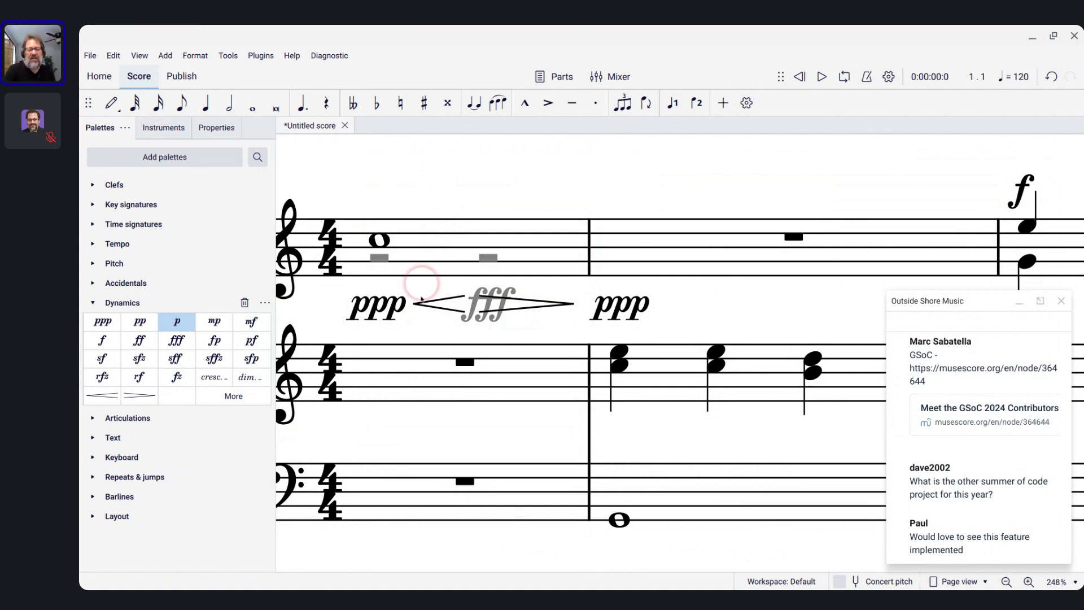
{"action": "left_click", "coordinate": [426, 366]}
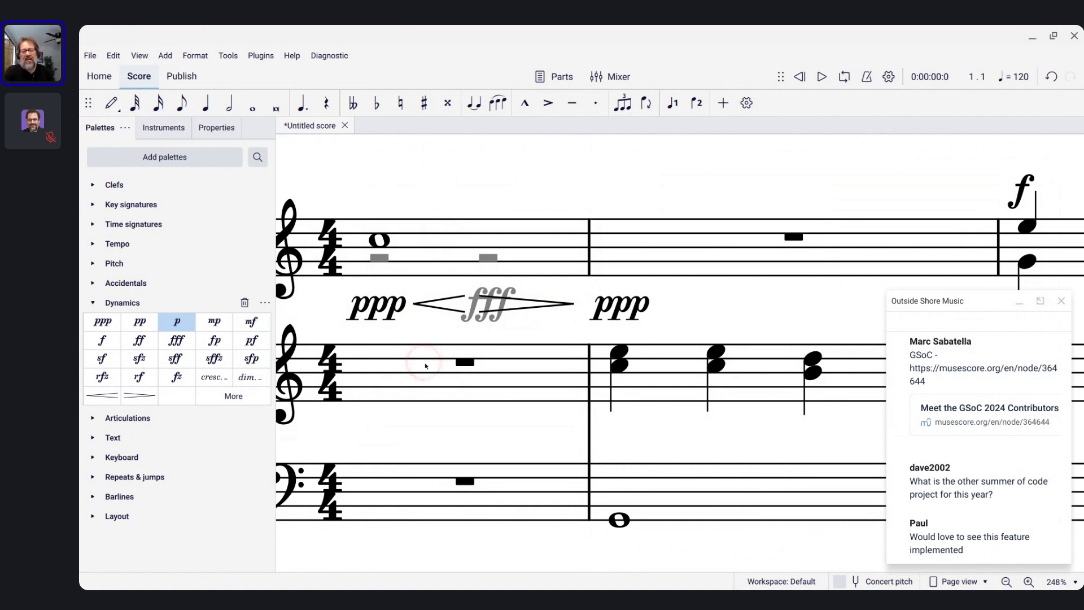
{"action": "right_click", "coordinate": [531, 374]}
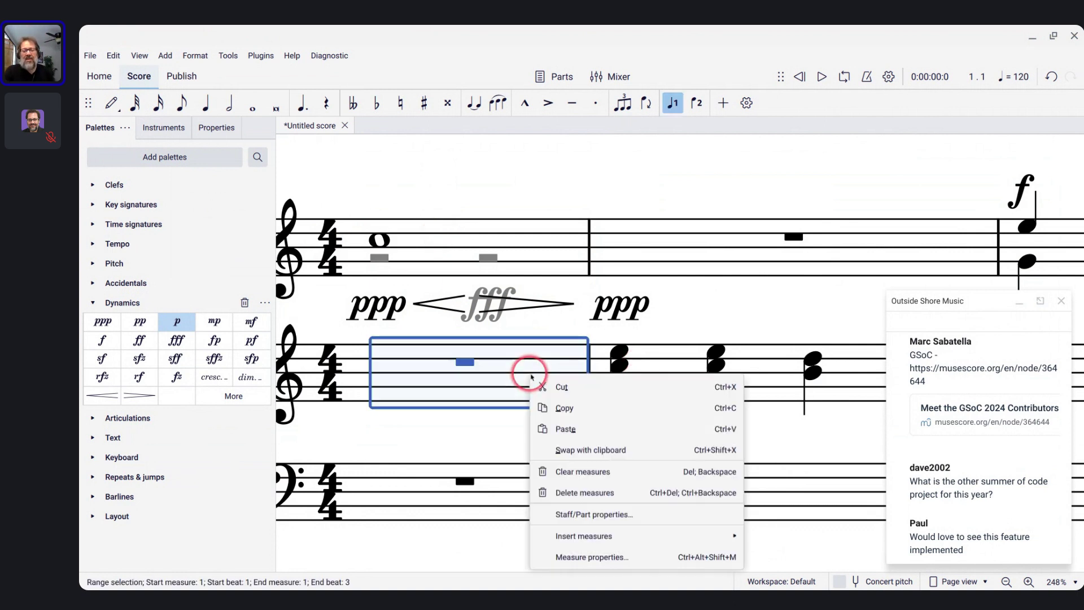
{"action": "left_click", "coordinate": [561, 512]}
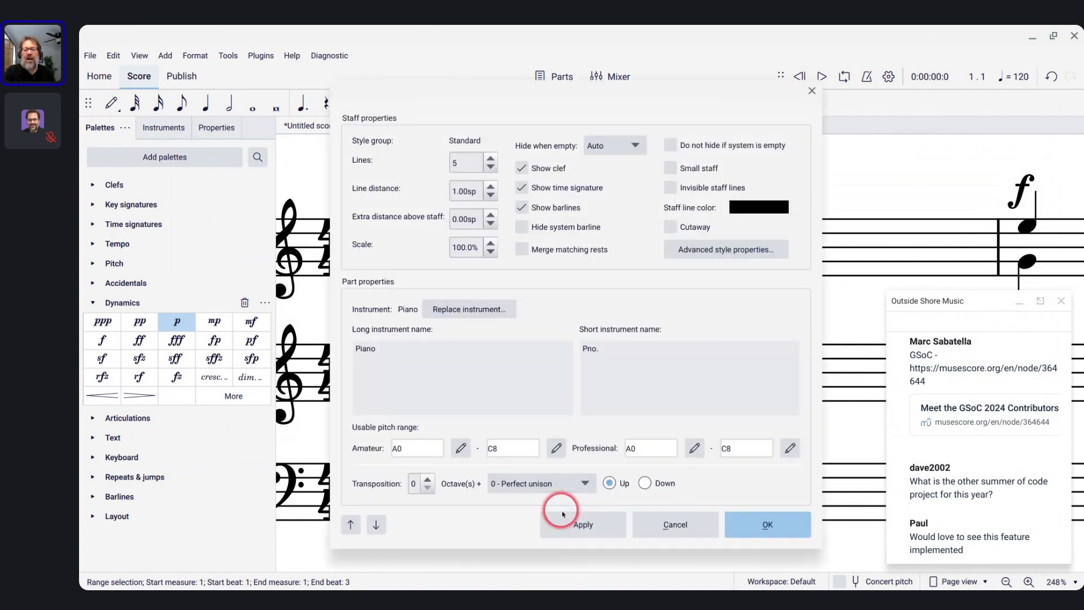
{"action": "left_click", "coordinate": [689, 250]}
{"action": "left_click", "coordinate": [517, 208]}
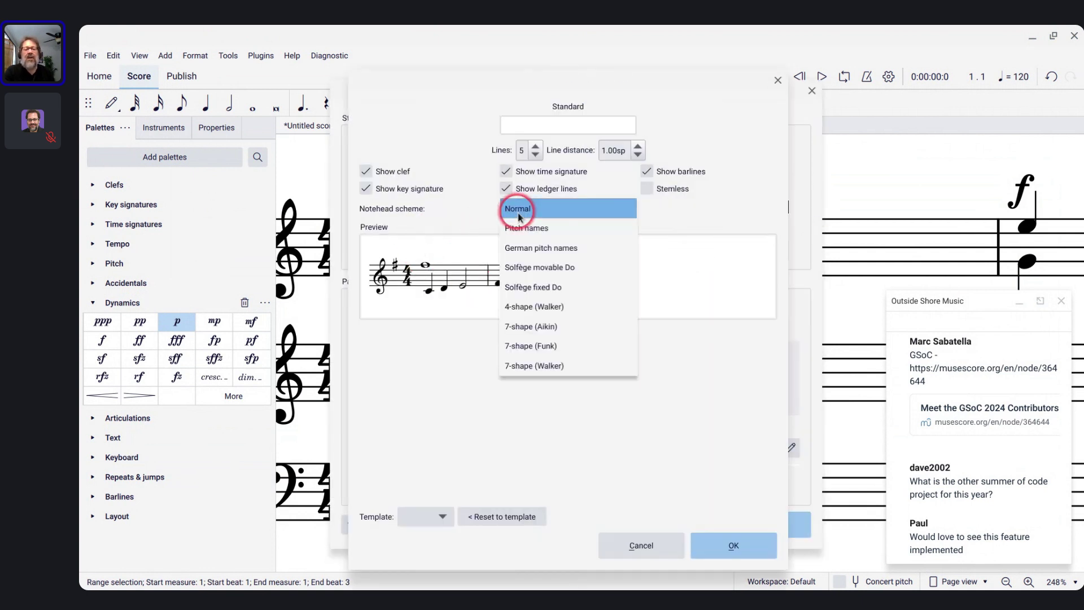
{"action": "left_click", "coordinate": [520, 228]}
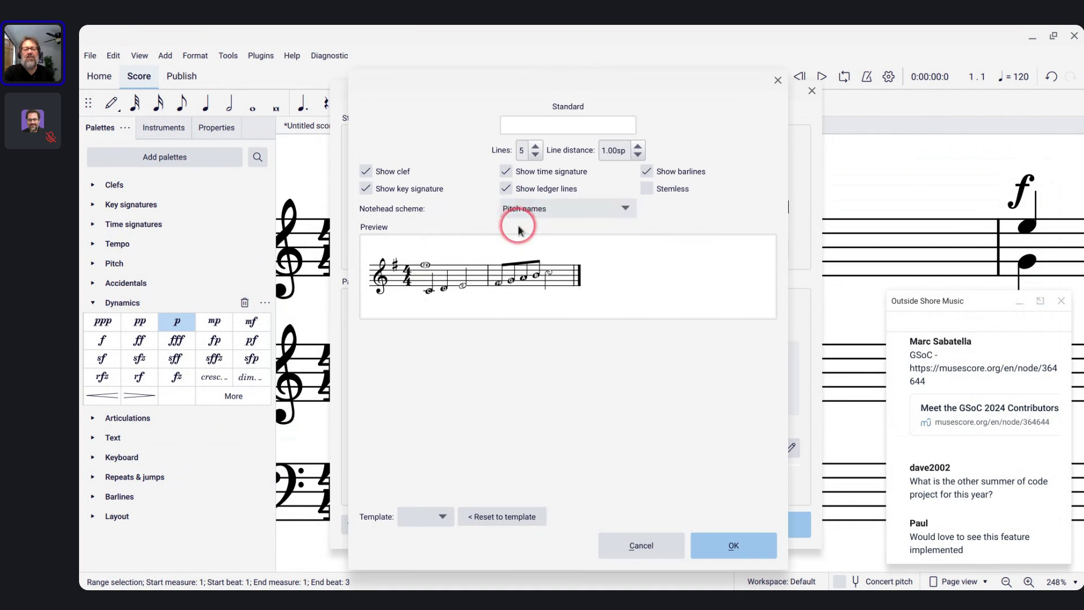
{"action": "left_click", "coordinate": [719, 555]}
{"action": "left_click", "coordinate": [757, 514]}
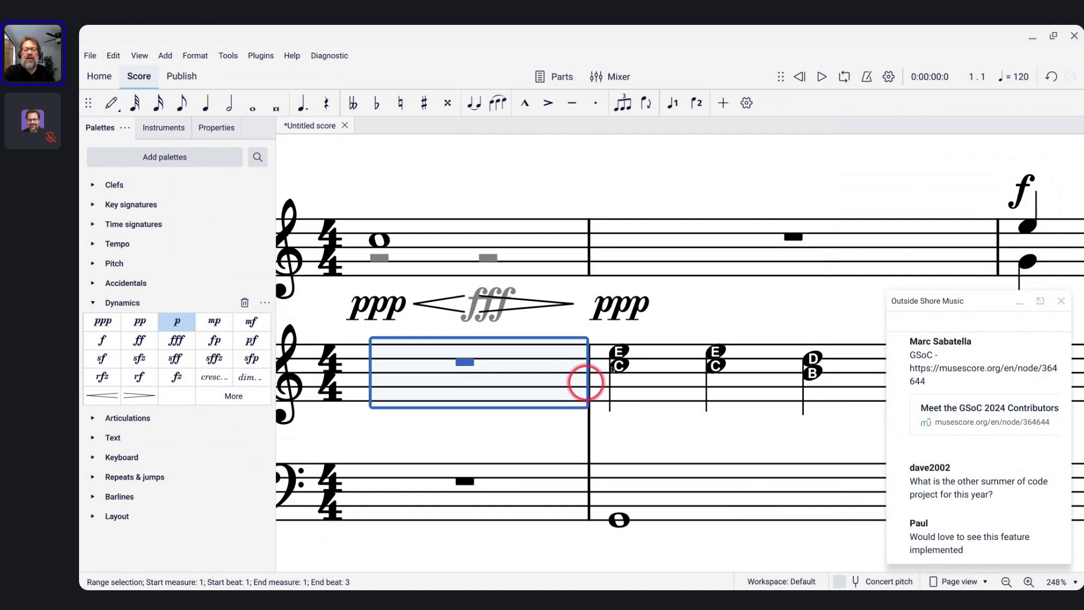
- Zoom in on the second measure and inspect the noteheads on the piano's treble staff
{"action": "scroll", "coordinate": [694, 360], "scroll_direction": "up", "scroll_amount": 3}
{"action": "scroll", "coordinate": [661, 354], "scroll_direction": "right", "scroll_amount": 3}
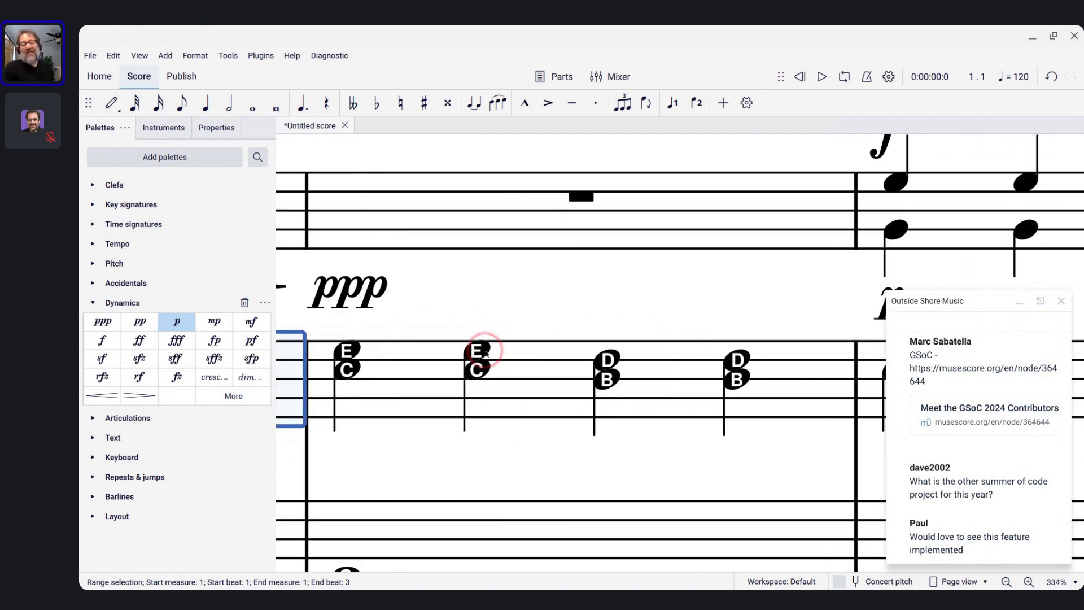
{"action": "scroll", "coordinate": [405, 242], "scroll_direction": "left", "scroll_amount": 2}
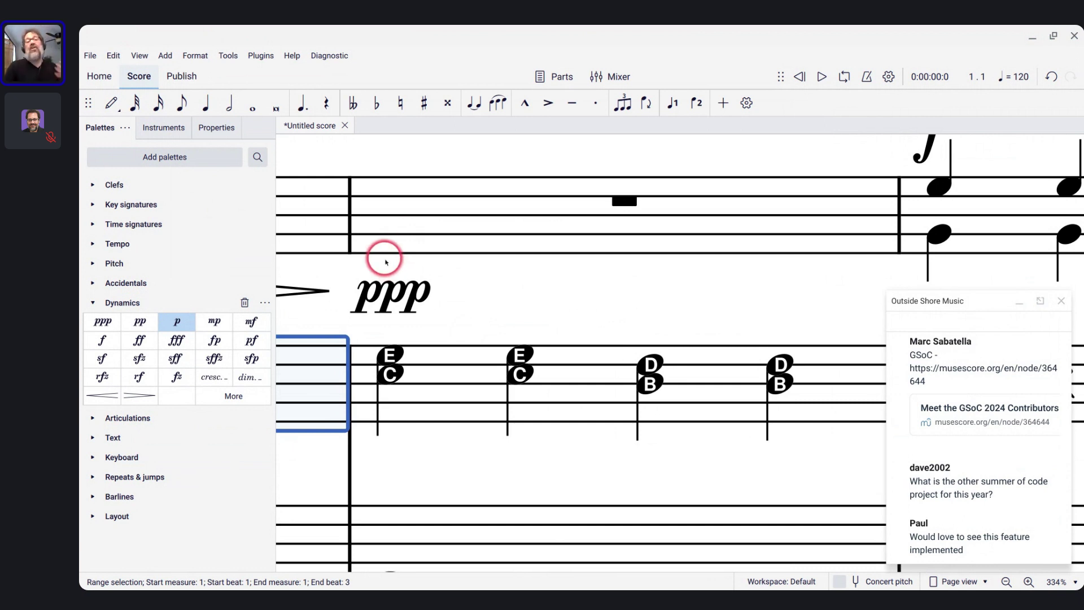
{"action": "scroll", "coordinate": [386, 266], "scroll_direction": "down", "scroll_amount": 2}
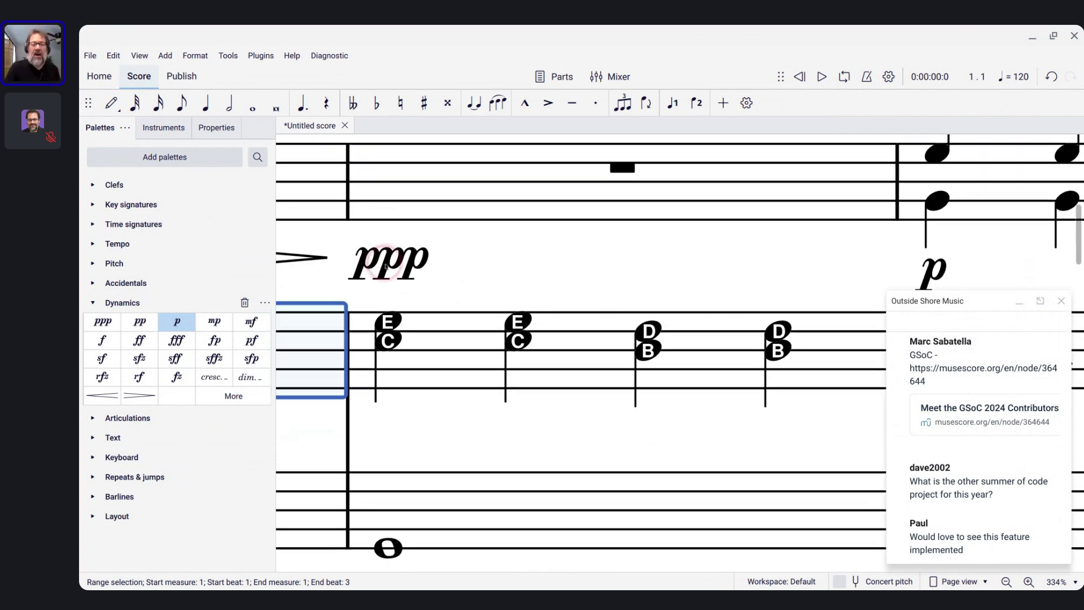
- Switch from MuseScore to the browser and view the Accessibility profiles settings example on the GSoC 2024 contributors page
{"action": "scroll", "coordinate": [386, 265], "scroll_direction": "down", "scroll_amount": 2}
{"action": "scroll", "coordinate": [386, 266], "scroll_direction": "up", "scroll_amount": 1}
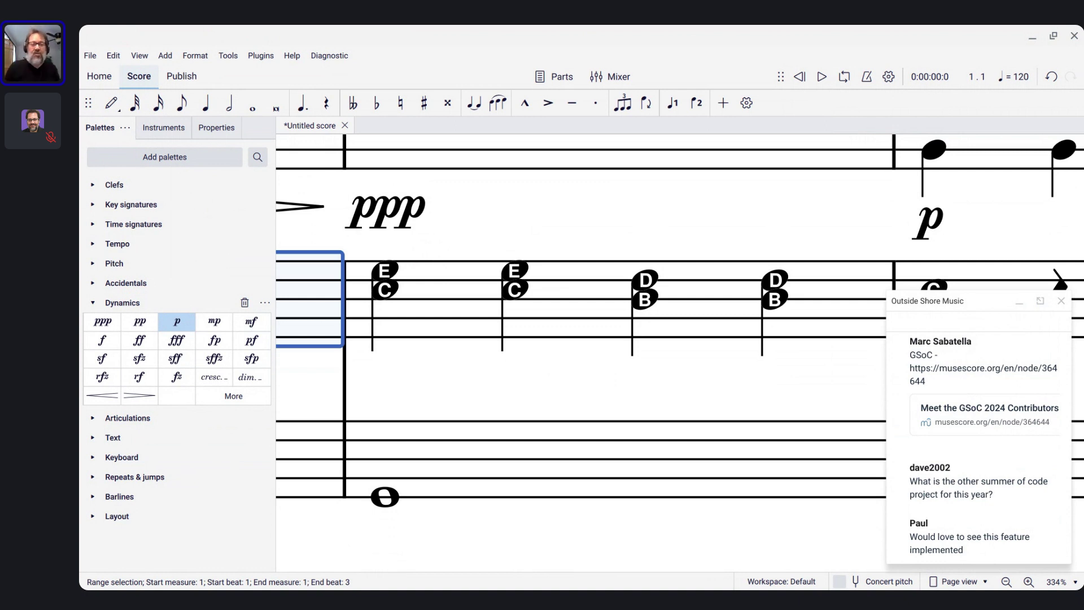
{"action": "key", "text": "alt+Tab"}
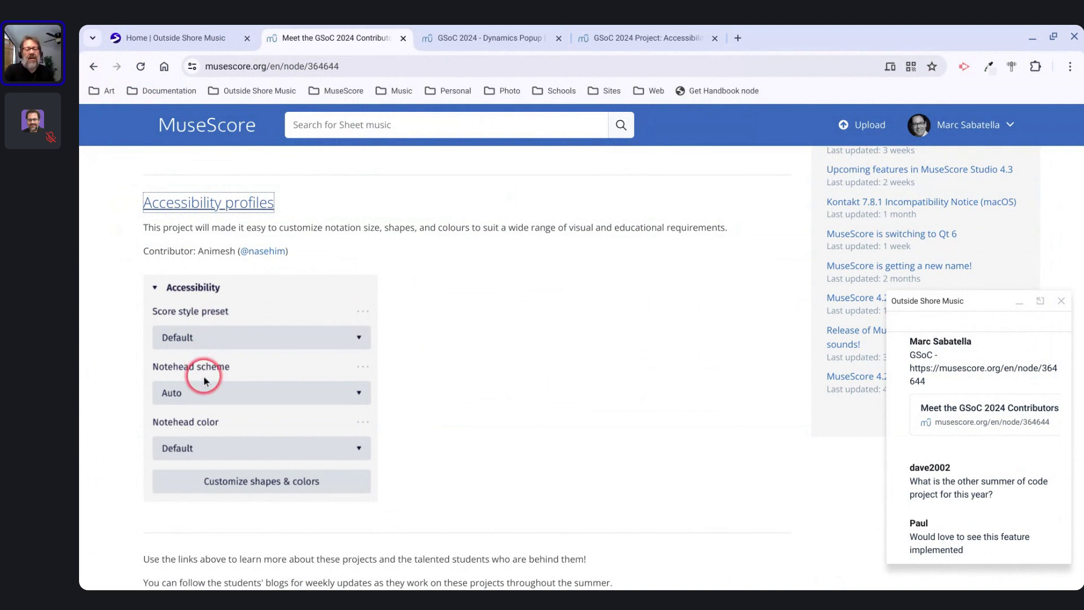
{"action": "scroll", "coordinate": [203, 381], "scroll_direction": "down", "scroll_amount": 1}
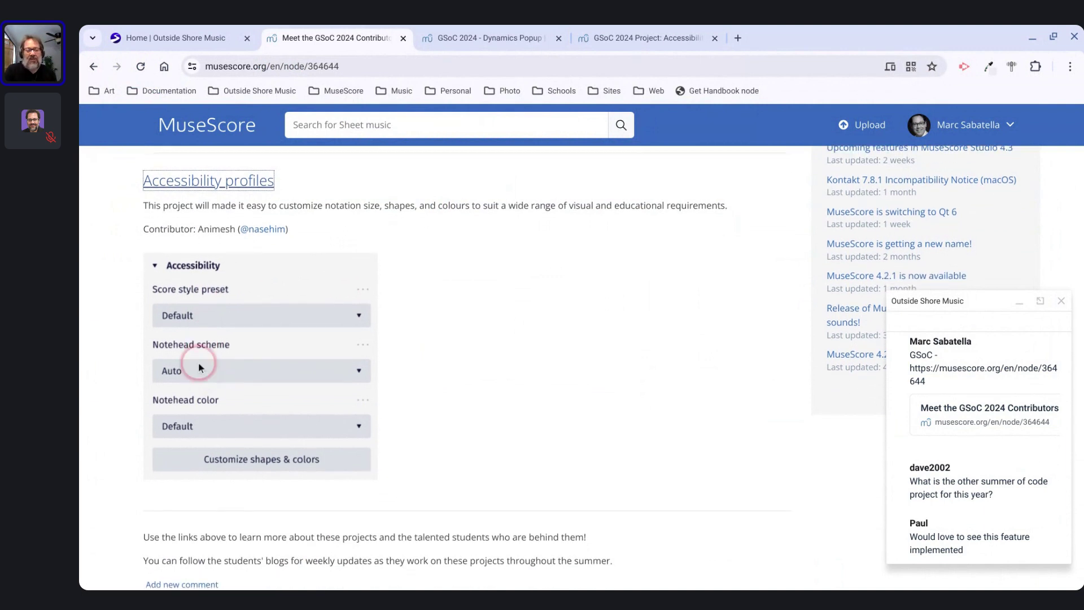
{"action": "scroll", "coordinate": [198, 370], "scroll_direction": "down", "scroll_amount": 1}
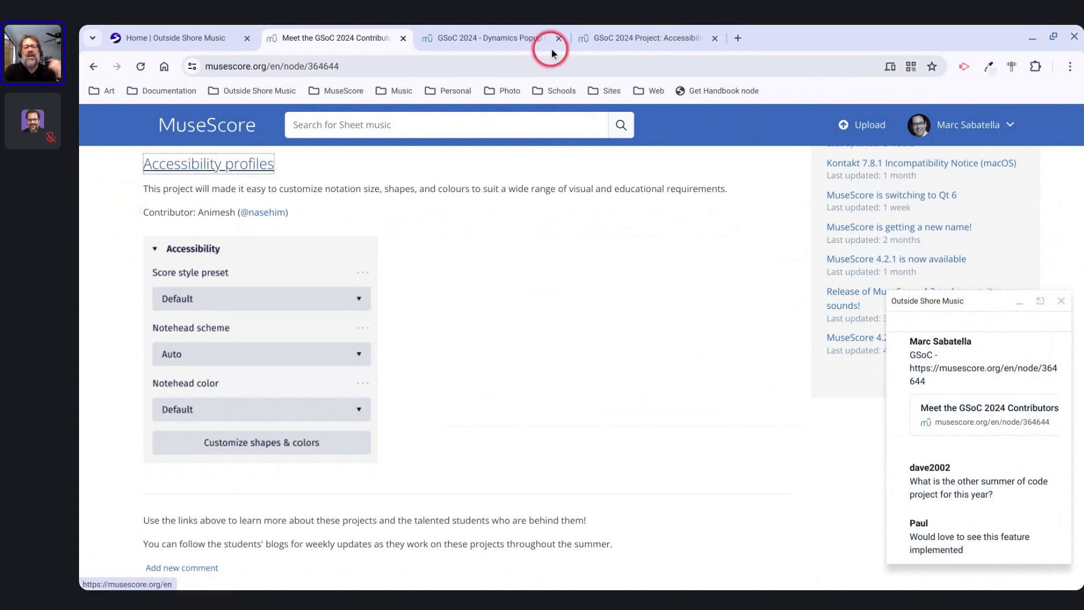
- Open the Accessibility Profiles project blog post and examine its mockups of the style preset, notehead scheme and notehead color options
{"action": "left_click", "coordinate": [587, 38]}
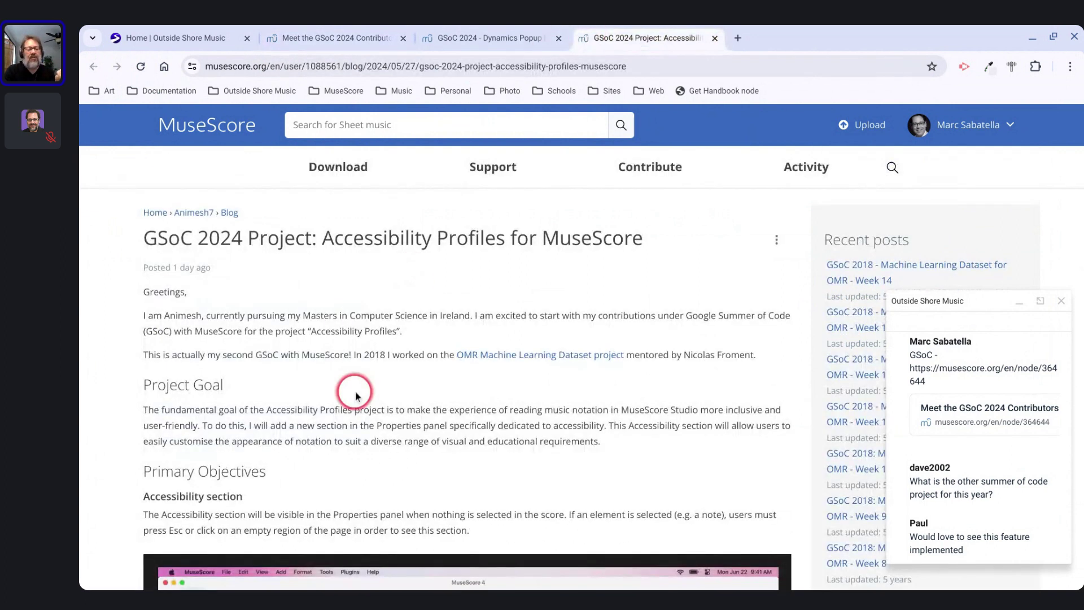
{"action": "scroll", "coordinate": [355, 389], "scroll_direction": "down", "scroll_amount": 5}
{"action": "scroll", "coordinate": [356, 395], "scroll_direction": "down", "scroll_amount": 5}
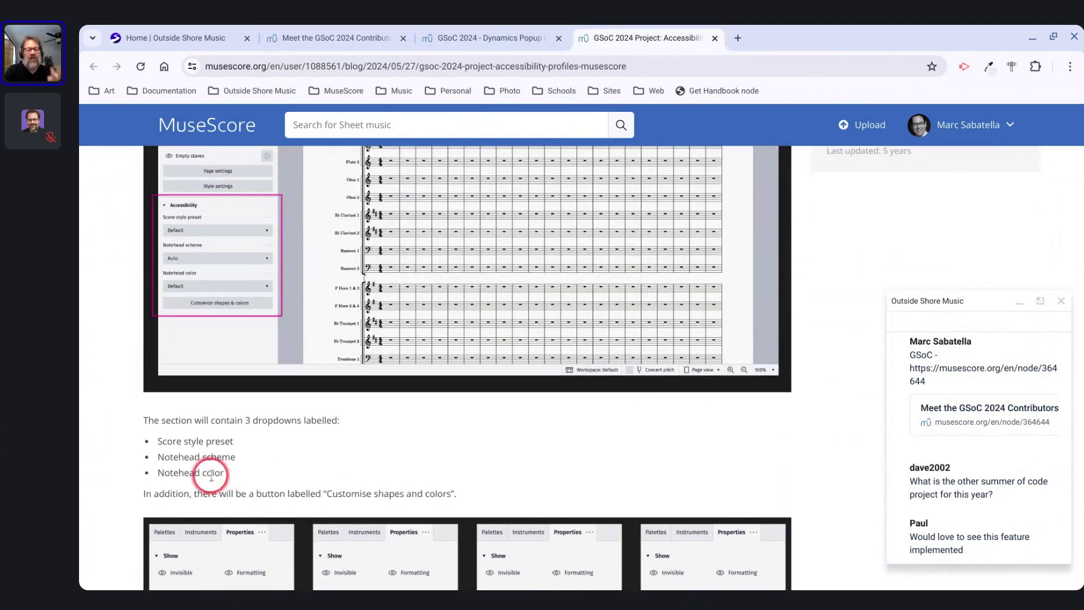
{"action": "scroll", "coordinate": [212, 475], "scroll_direction": "down", "scroll_amount": 3}
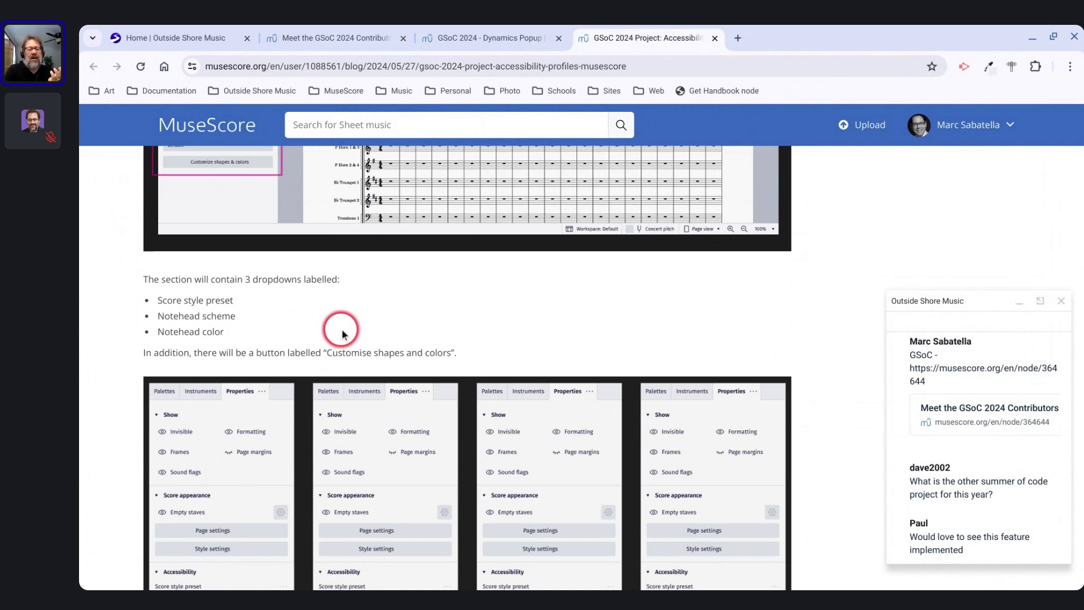
{"action": "scroll", "coordinate": [356, 347], "scroll_direction": "down", "scroll_amount": 3}
{"action": "scroll", "coordinate": [357, 344], "scroll_direction": "down", "scroll_amount": 3}
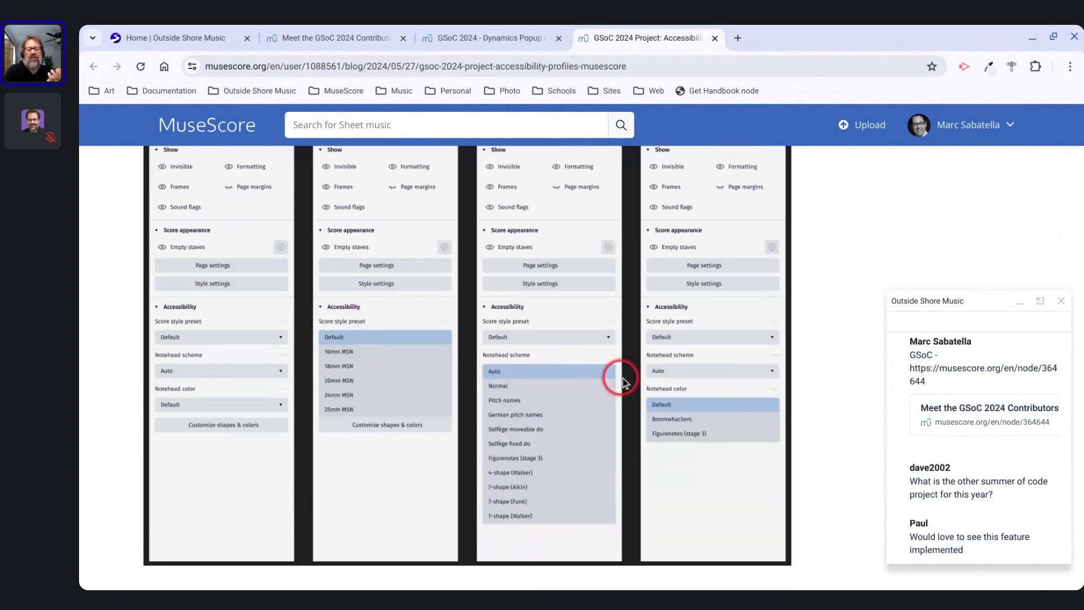
- Read the post's descriptions of score style preset, notehead scheme, notehead color, applying to parts, and customising shapes and colors
{"action": "scroll", "coordinate": [569, 367], "scroll_direction": "down", "scroll_amount": 6}
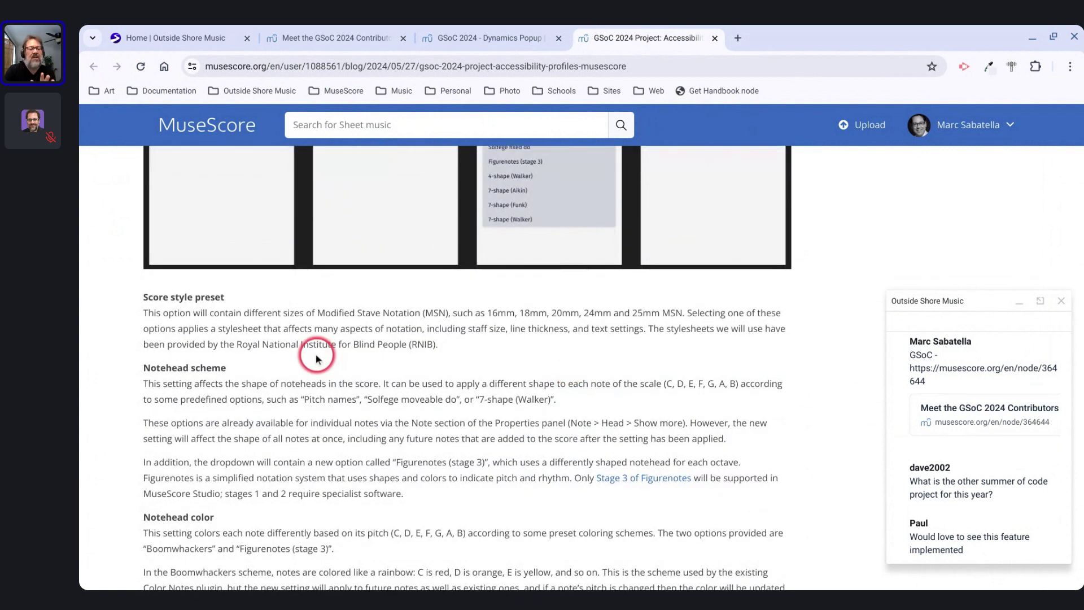
{"action": "scroll", "coordinate": [305, 339], "scroll_direction": "down", "scroll_amount": 8}
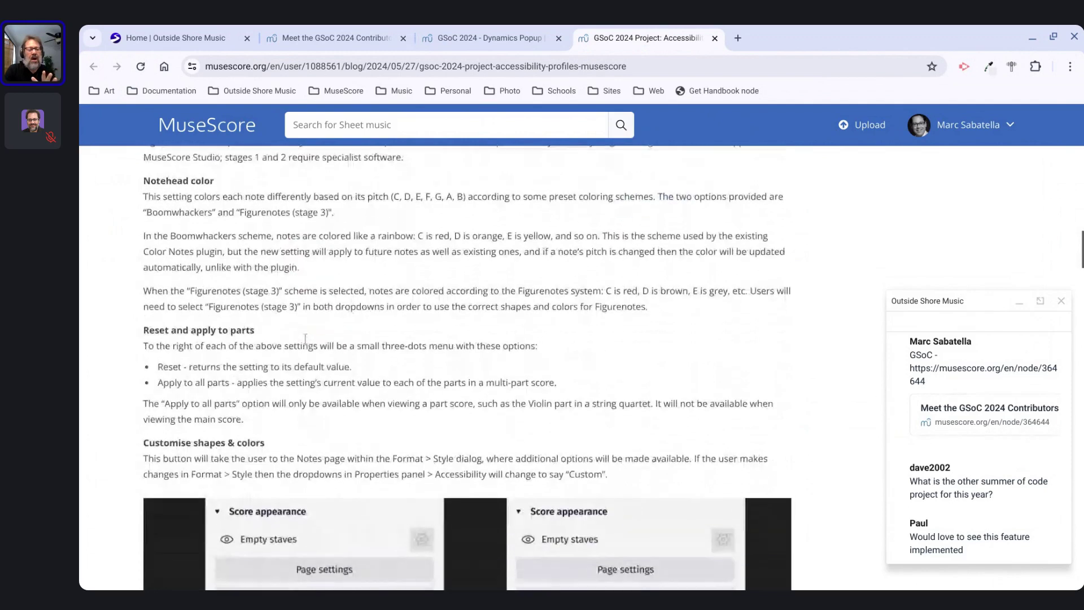
{"action": "scroll", "coordinate": [467, 368], "scroll_direction": "down", "scroll_amount": 1}
{"action": "scroll", "coordinate": [467, 367], "scroll_direction": "down", "scroll_amount": 4}
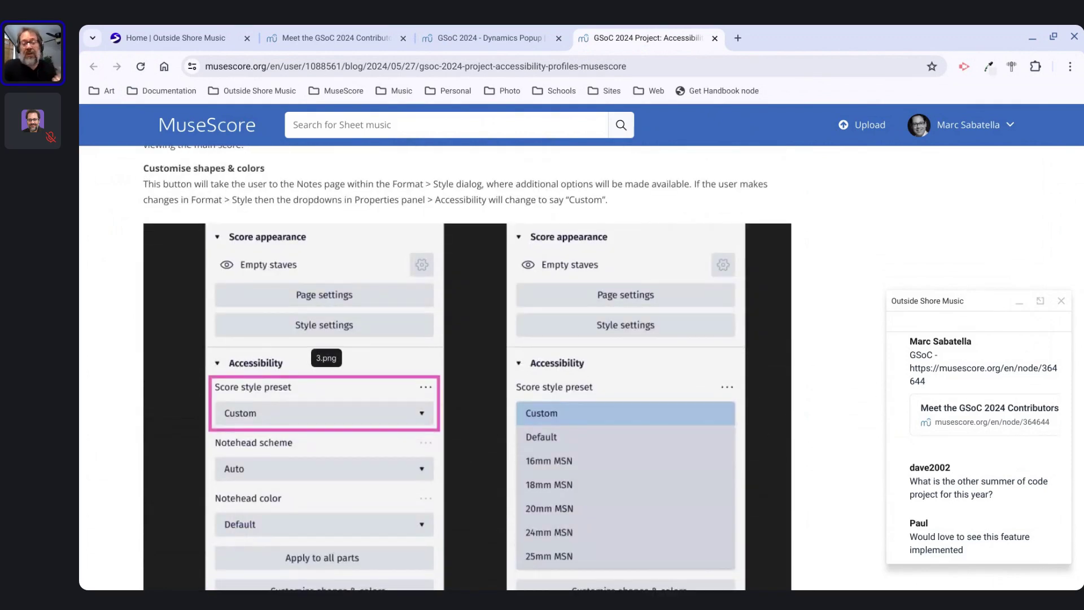
{"action": "scroll", "coordinate": [319, 345], "scroll_direction": "up", "scroll_amount": 8}
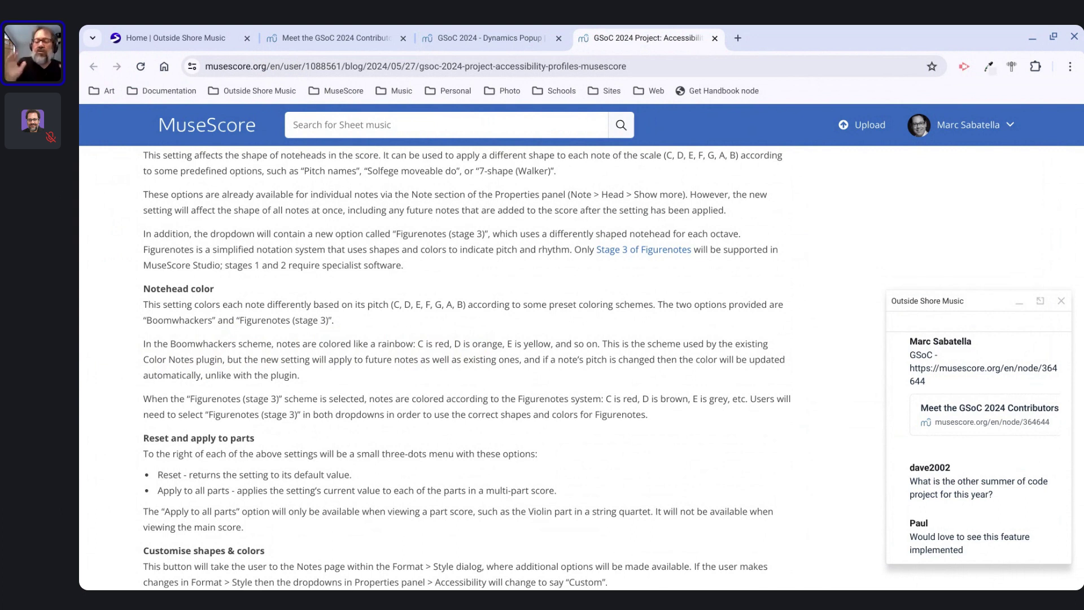
{"action": "scroll", "coordinate": [472, 394], "scroll_direction": "down", "scroll_amount": 3}
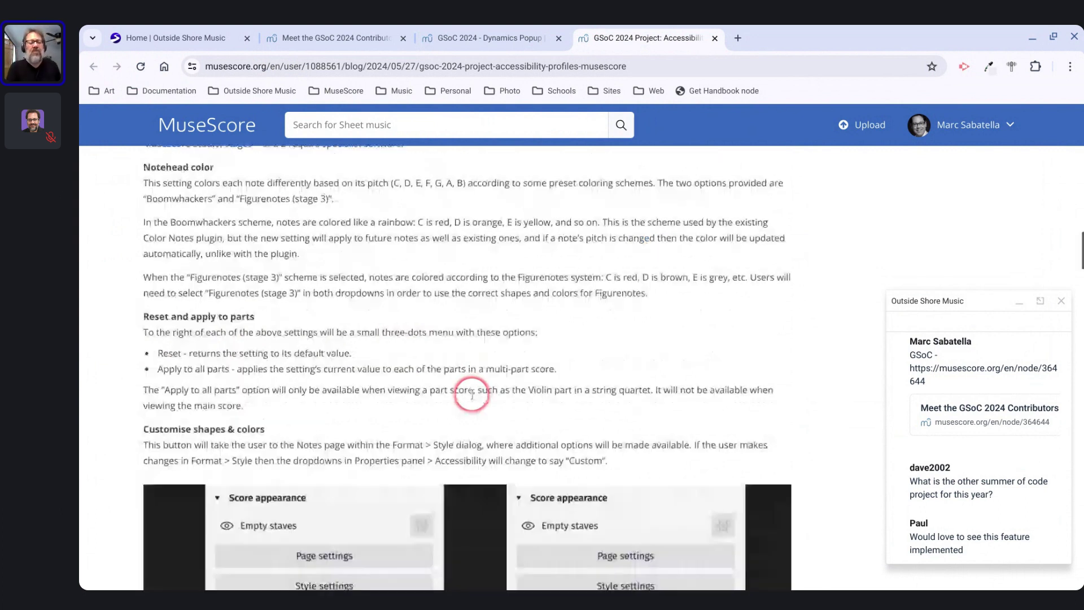
- Examine the Style dialog mockup comparing the Default, Boomwhackers and Figurenotes (stage 3) color presets
{"action": "scroll", "coordinate": [472, 394], "scroll_direction": "down", "scroll_amount": 20}
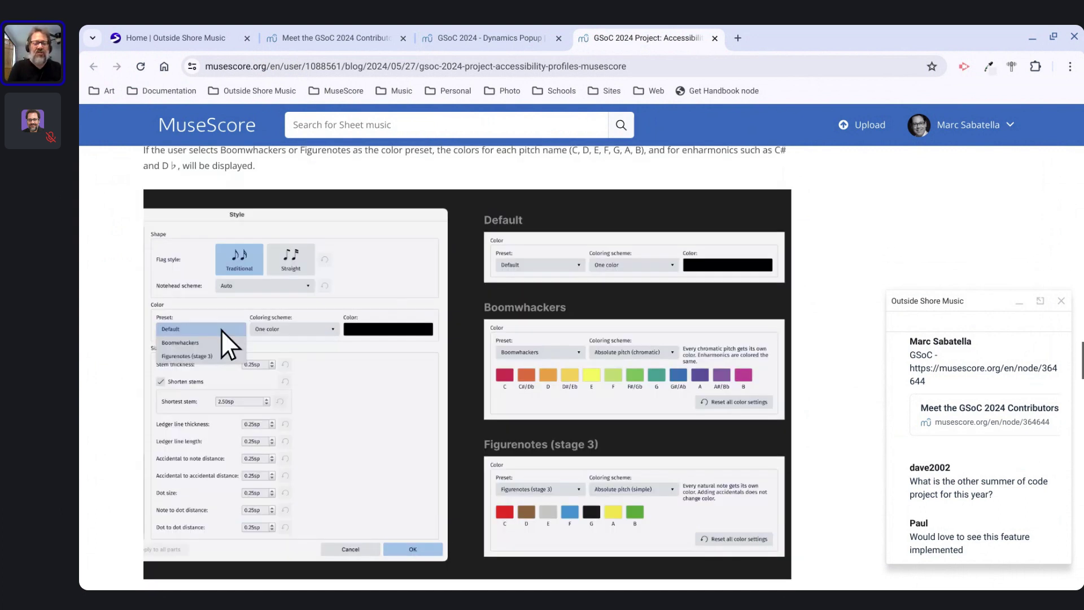
{"action": "scroll", "coordinate": [658, 326], "scroll_direction": "down", "scroll_amount": 2}
{"action": "left_click", "coordinate": [658, 327]}
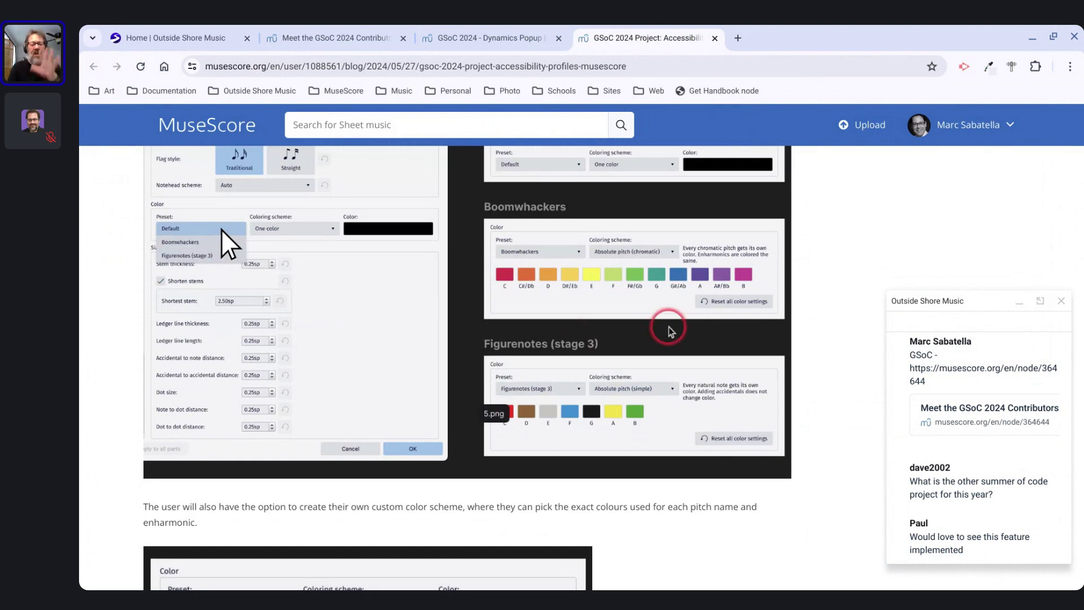
{"action": "scroll", "coordinate": [606, 306], "scroll_direction": "down", "scroll_amount": 2}
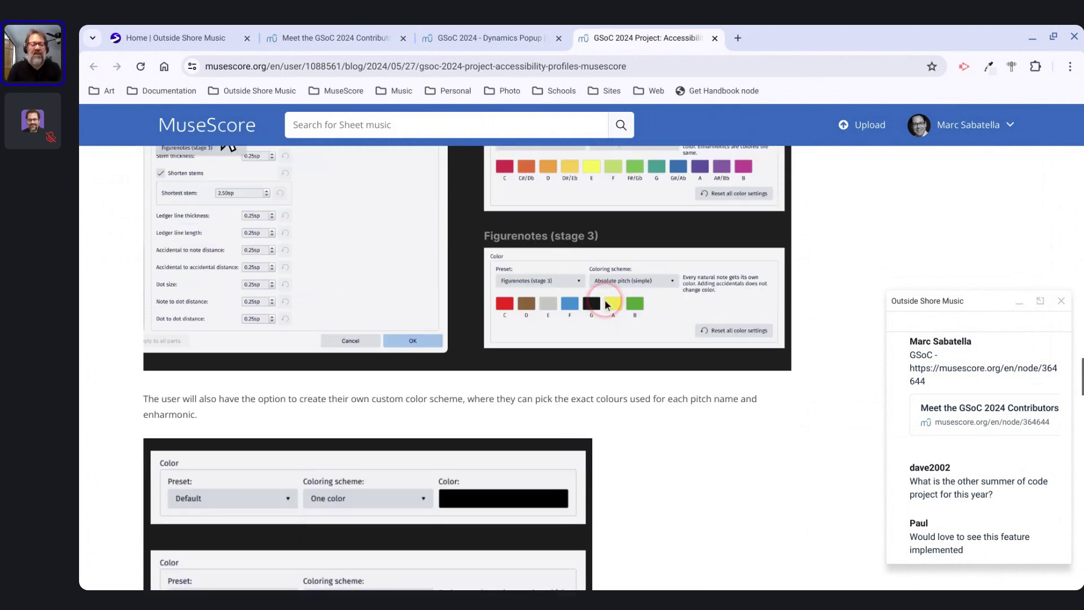
{"action": "scroll", "coordinate": [607, 306], "scroll_direction": "up", "scroll_amount": 2}
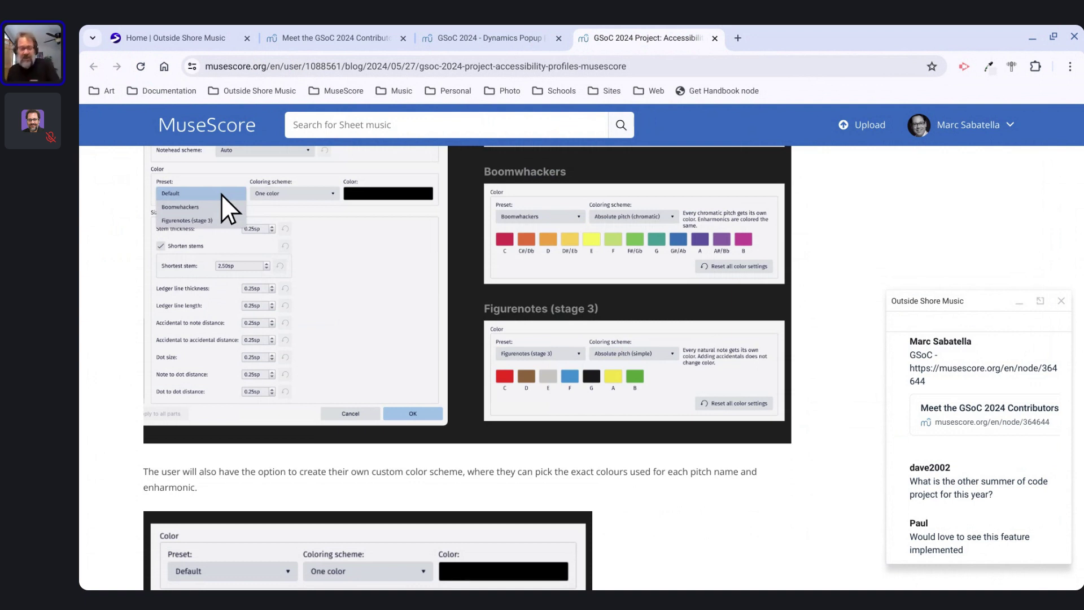
{"action": "scroll", "coordinate": [612, 367], "scroll_direction": "up", "scroll_amount": 4}
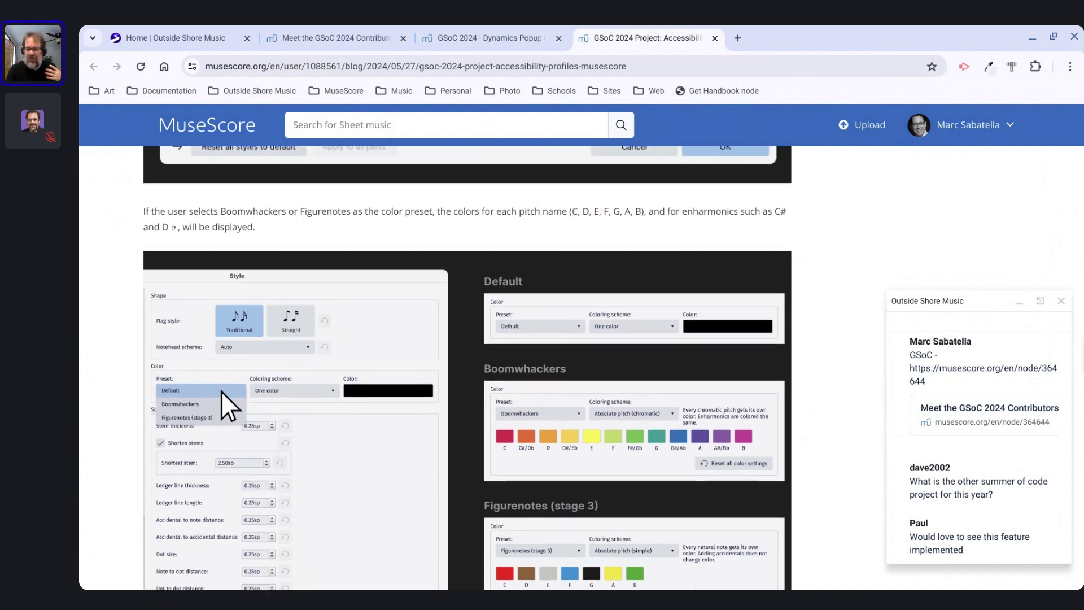
{"action": "scroll", "coordinate": [556, 198], "scroll_direction": "down", "scroll_amount": 1}
{"action": "scroll", "coordinate": [550, 181], "scroll_direction": "down", "scroll_amount": 2}
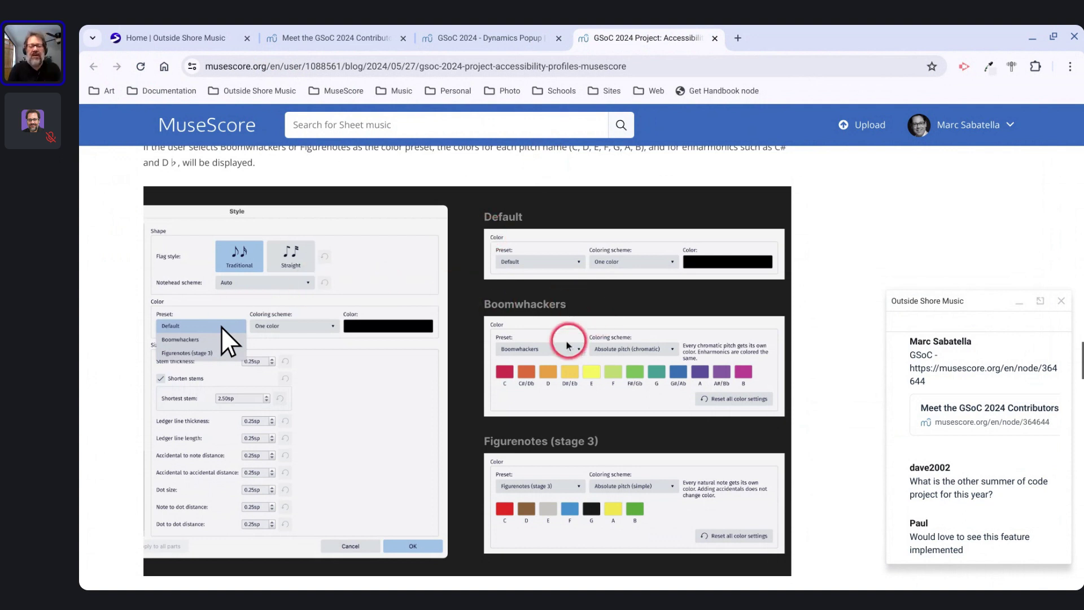
{"action": "scroll", "coordinate": [568, 364], "scroll_direction": "down", "scroll_amount": 3}
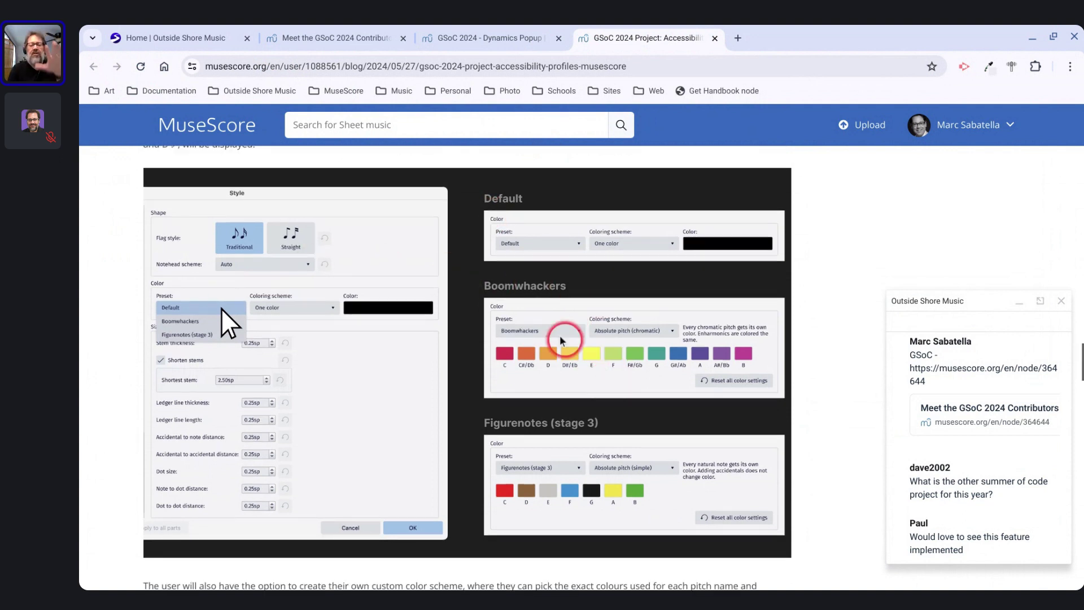
- Examine the custom color scheme mockups for absolute pitch and the color picker in the Style dialog's Notes page
{"action": "scroll", "coordinate": [555, 333], "scroll_direction": "down", "scroll_amount": 10}
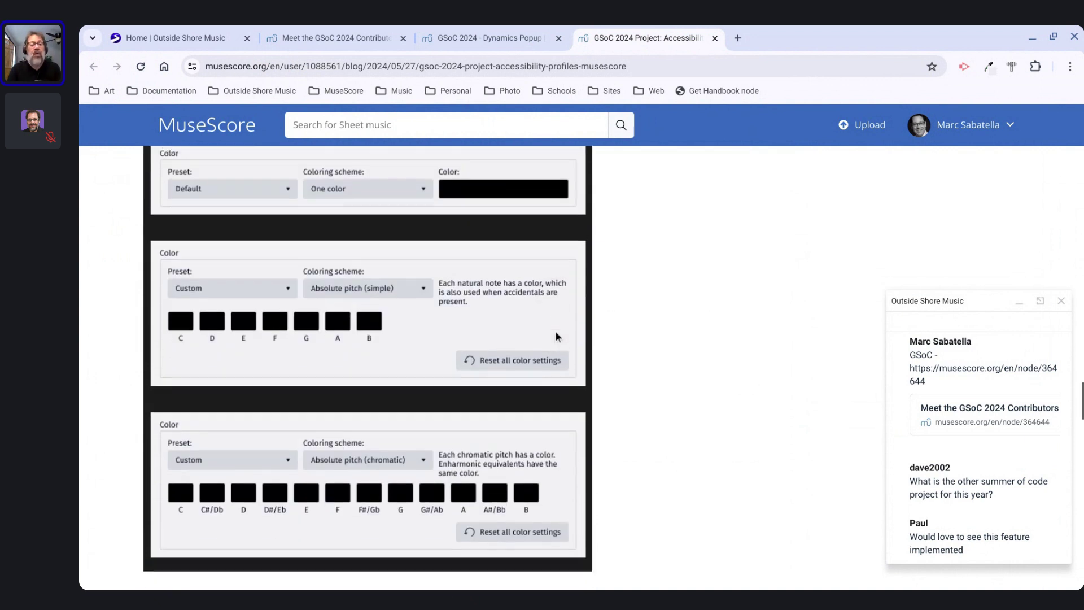
{"action": "scroll", "coordinate": [555, 331], "scroll_direction": "down", "scroll_amount": 5}
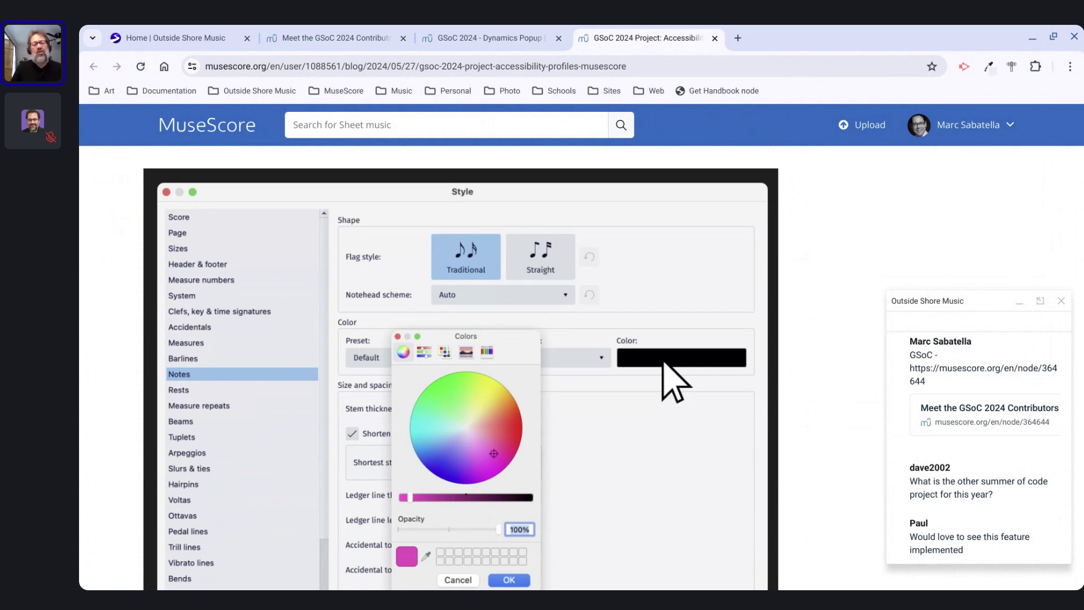
{"action": "scroll", "coordinate": [542, 367], "scroll_direction": "down", "scroll_amount": 3}
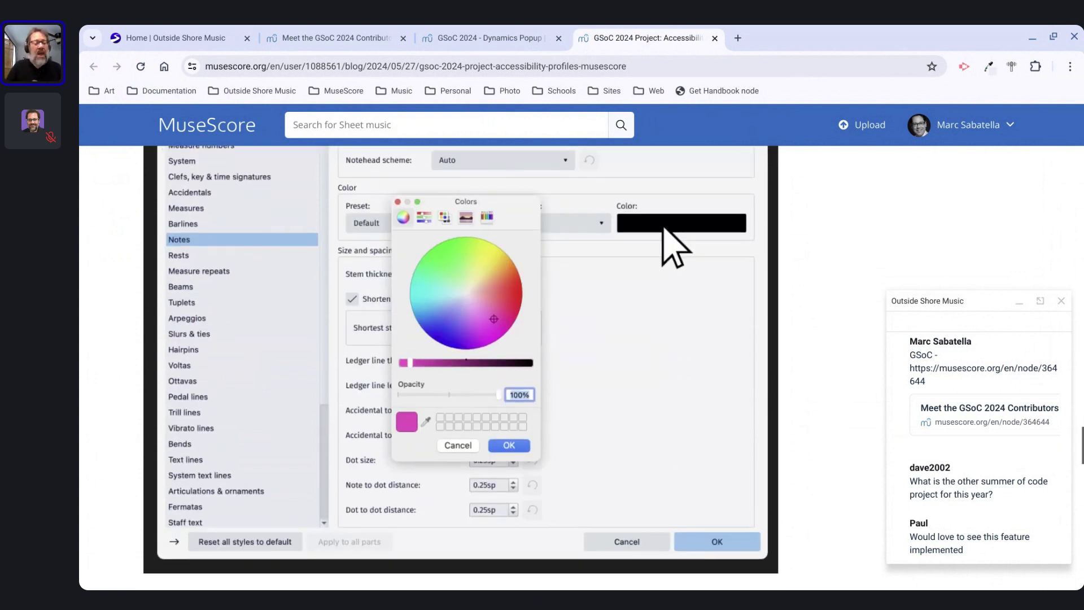
- Read the Extended Goals on coloring by solfège moveable do, colouring nearby elements and colouring based on concert pitch
{"action": "scroll", "coordinate": [542, 367], "scroll_direction": "down", "scroll_amount": 15}
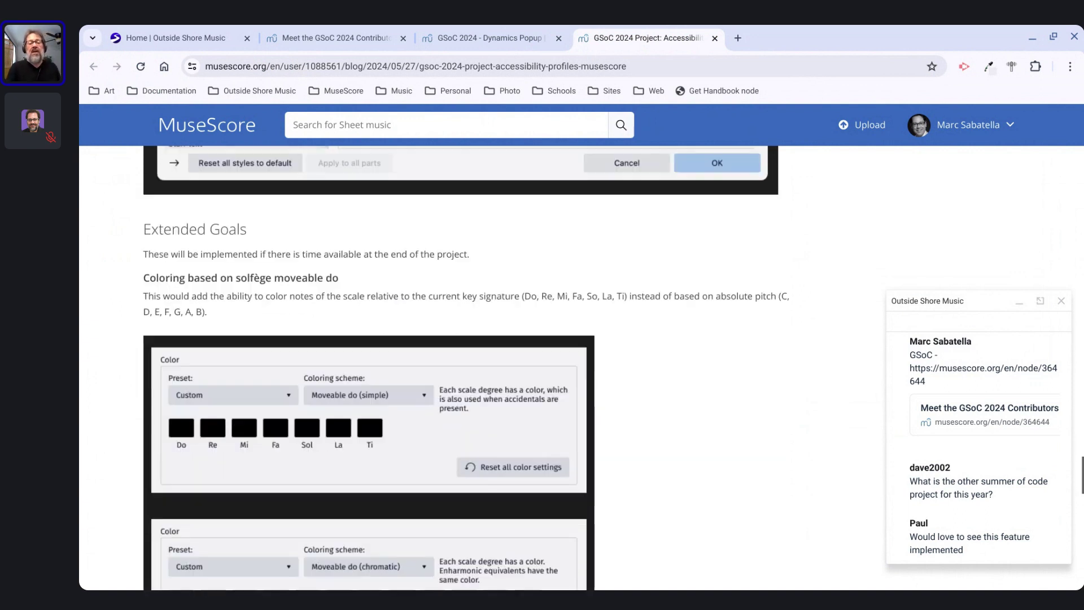
{"action": "scroll", "coordinate": [260, 305], "scroll_direction": "down", "scroll_amount": 7}
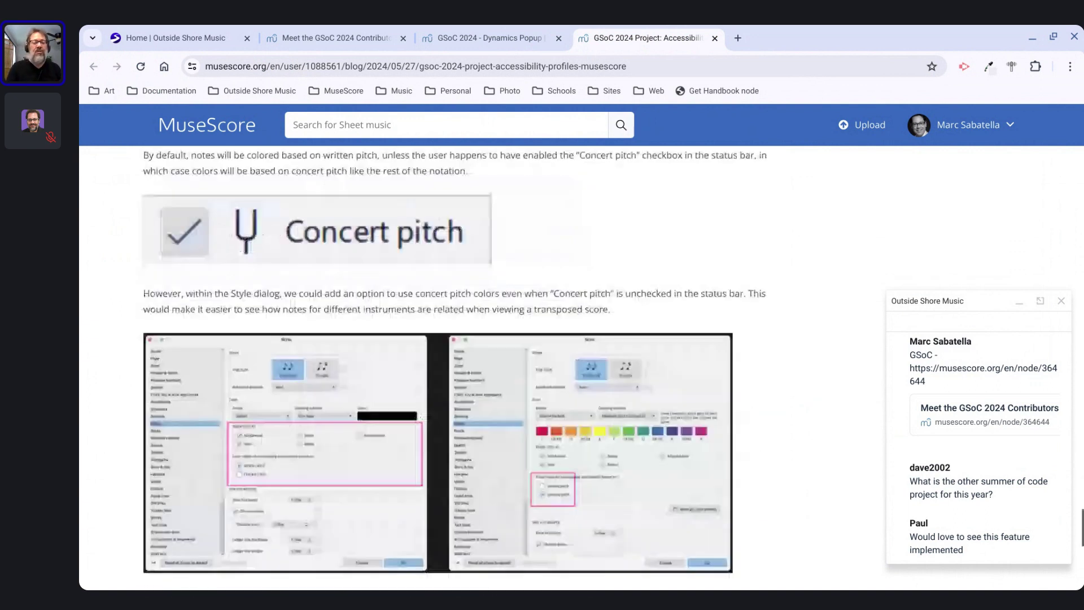
{"action": "scroll", "coordinate": [259, 305], "scroll_direction": "up", "scroll_amount": 2}
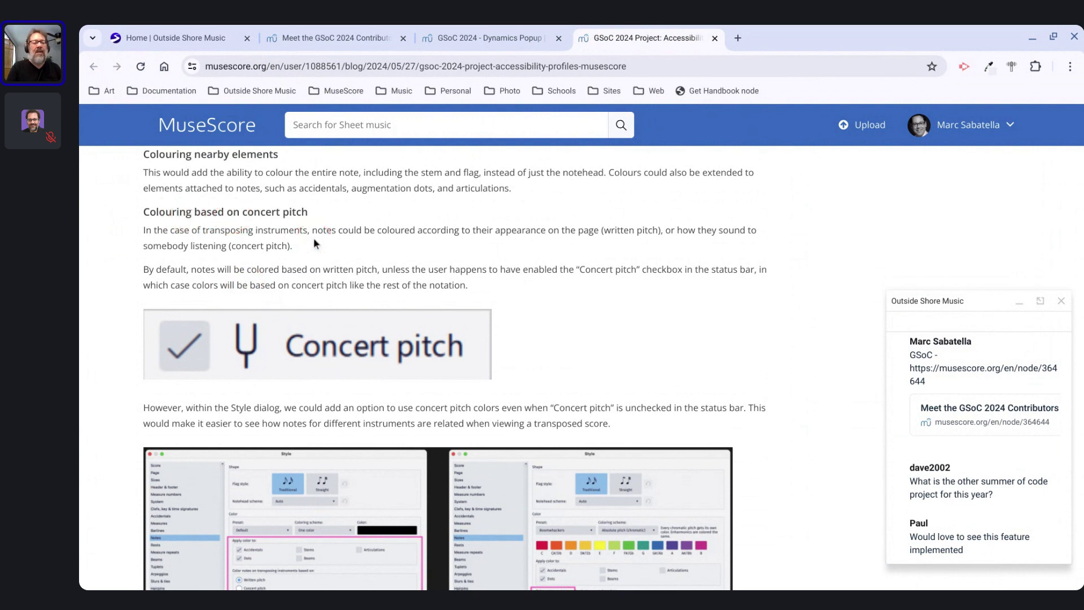
{"action": "scroll", "coordinate": [313, 239], "scroll_direction": "up", "scroll_amount": 2}
{"action": "scroll", "coordinate": [313, 239], "scroll_direction": "down", "scroll_amount": 13}
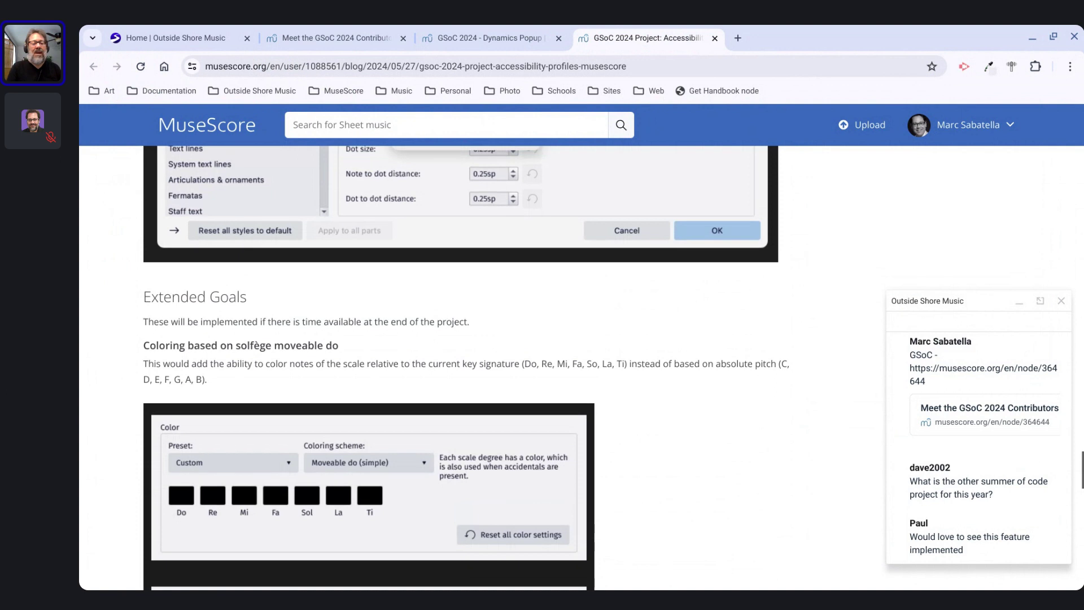
{"action": "left_click", "coordinate": [124, 308]}
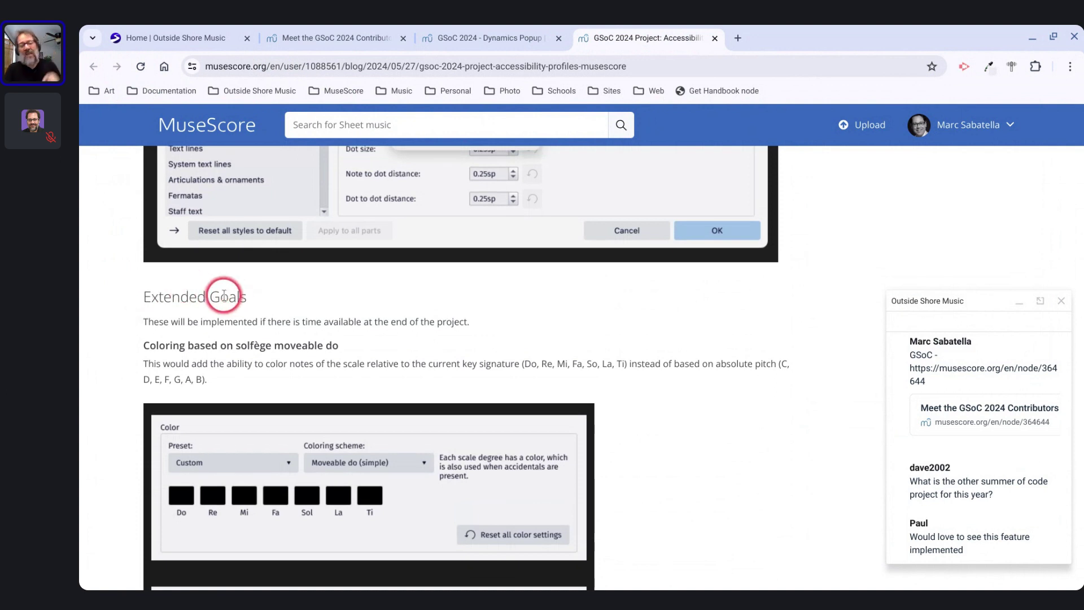
{"action": "scroll", "coordinate": [203, 300], "scroll_direction": "down", "scroll_amount": 5}
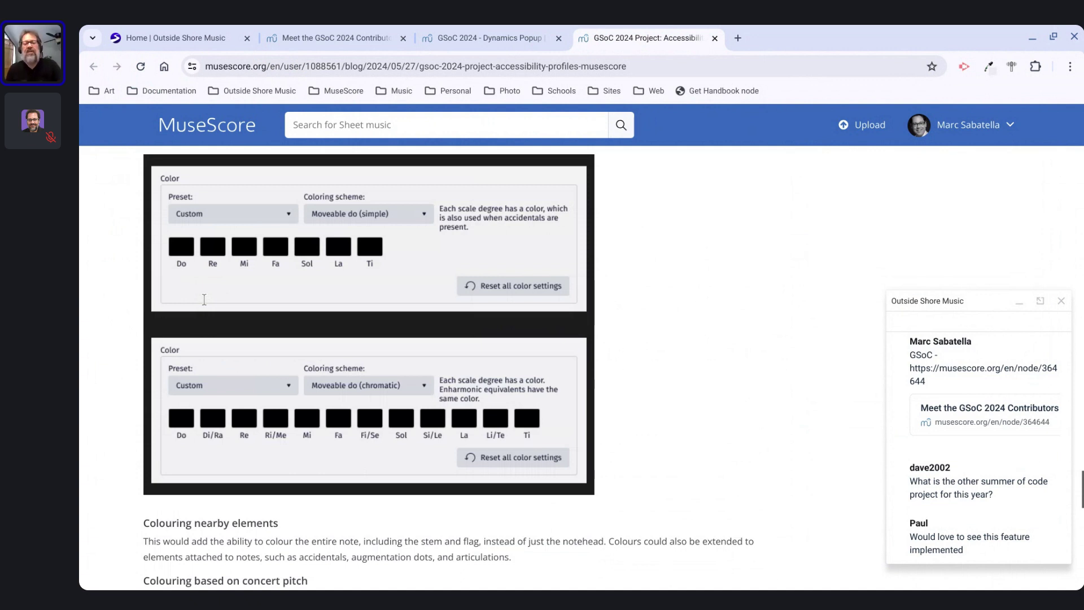
{"action": "scroll", "coordinate": [203, 299], "scroll_direction": "down", "scroll_amount": 5}
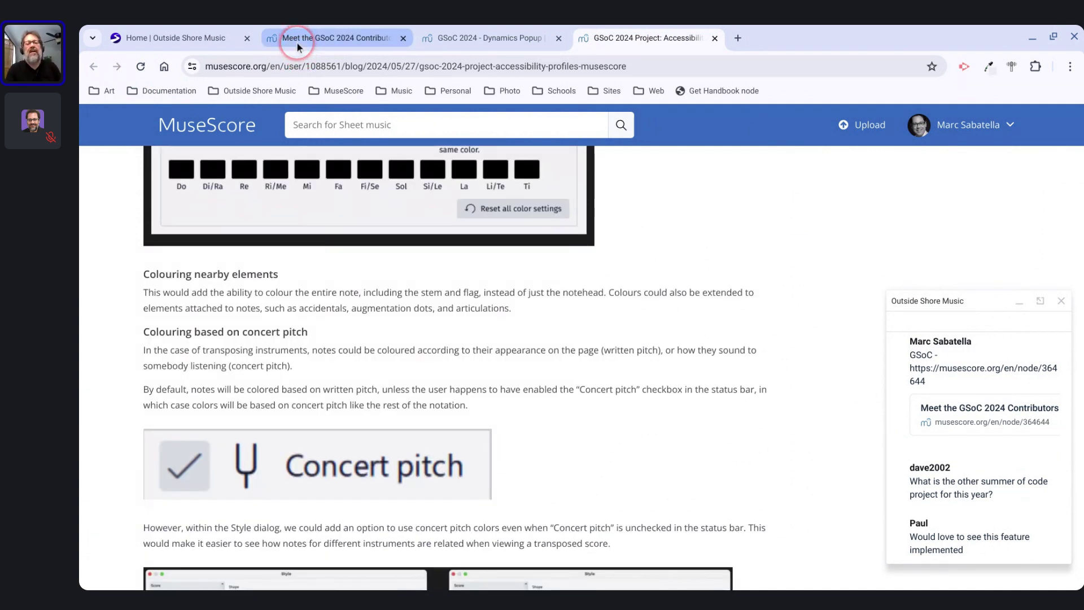
- Check the Optional Extension in the Dynamics popup post, and return to the Accessibility Profiles post's introduction and project goal
{"action": "left_click", "coordinate": [459, 41]}
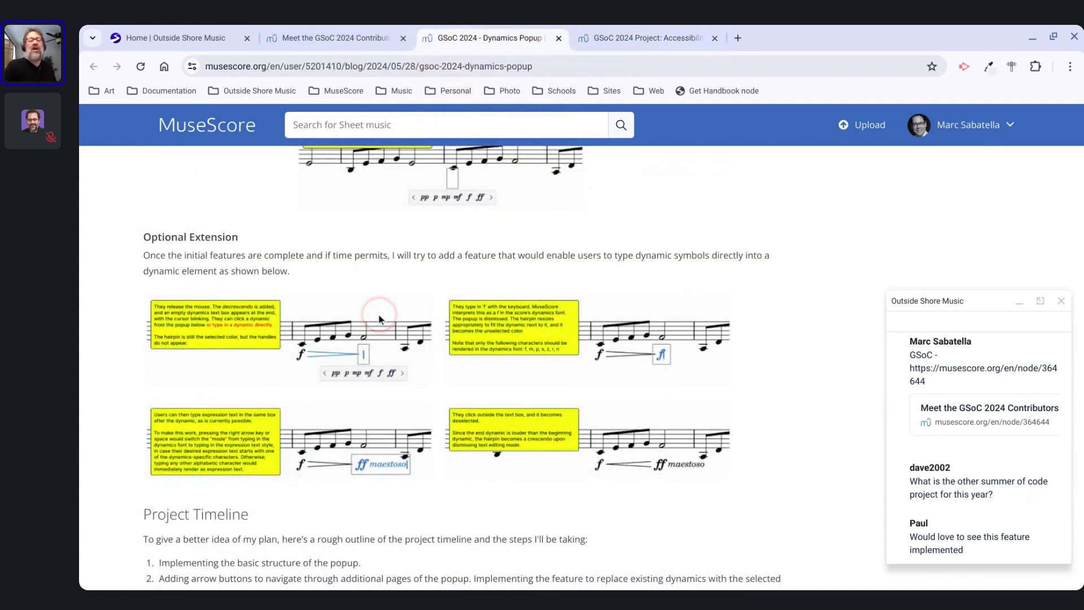
{"action": "scroll", "coordinate": [379, 319], "scroll_direction": "down", "scroll_amount": 1}
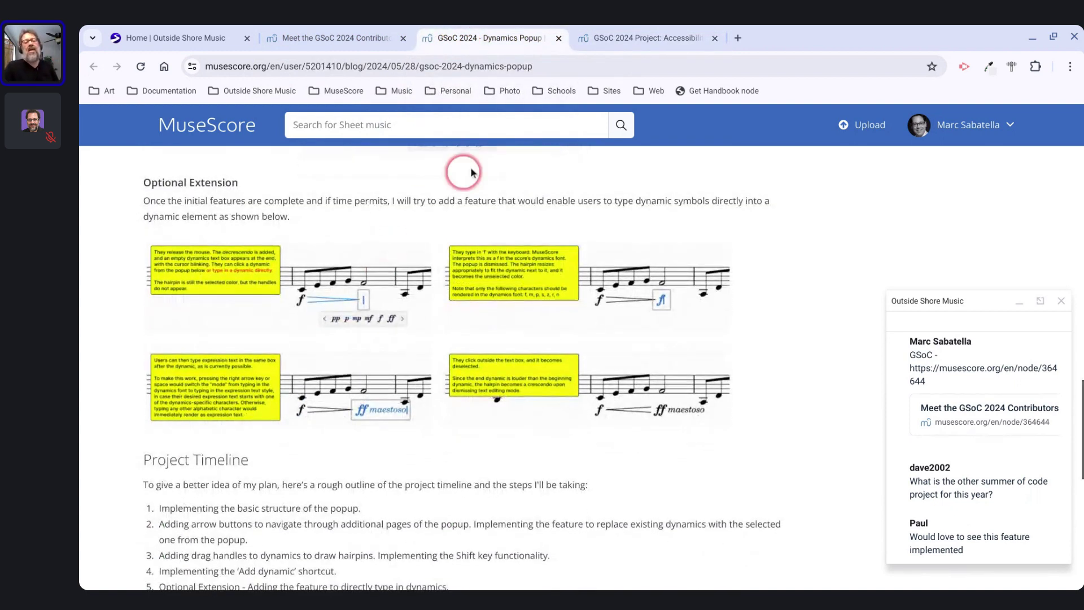
{"action": "left_click", "coordinate": [654, 36]}
{"action": "left_click", "coordinate": [415, 346]}
{"action": "scroll", "coordinate": [415, 348], "scroll_direction": "up", "scroll_amount": 10}
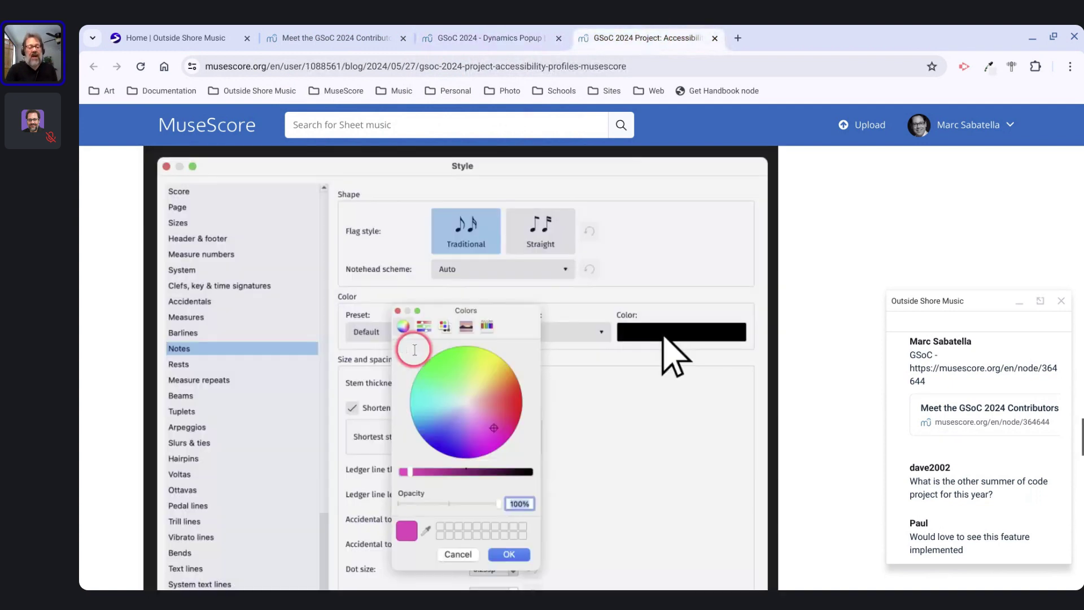
{"action": "scroll", "coordinate": [412, 346], "scroll_direction": "up", "scroll_amount": 10}
{"action": "scroll", "coordinate": [412, 346], "scroll_direction": "down", "scroll_amount": 1}
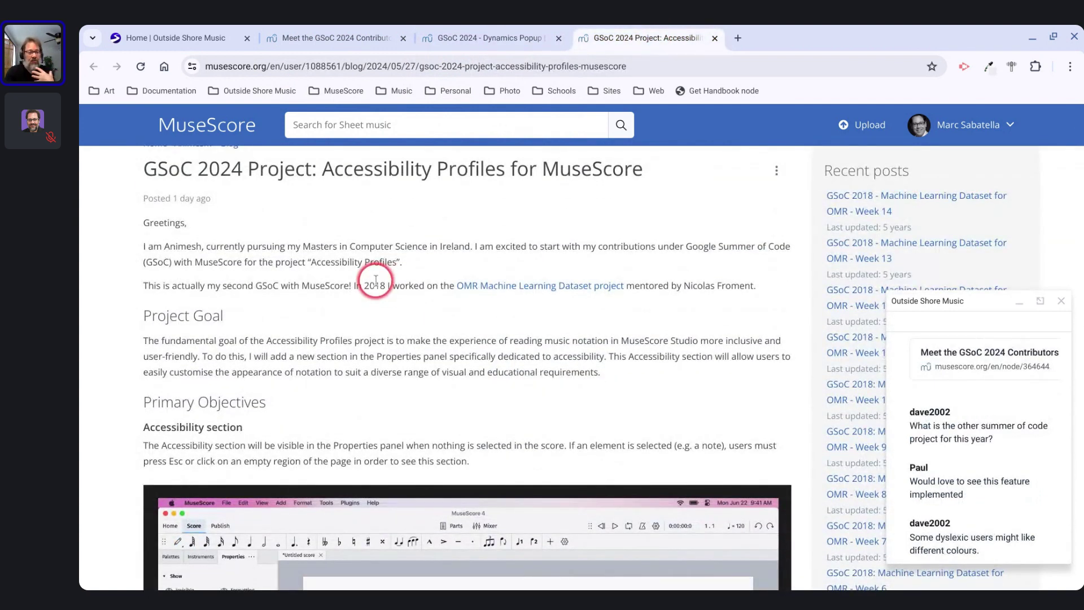
{"action": "scroll", "coordinate": [375, 280], "scroll_direction": "down", "scroll_amount": 2}
{"action": "scroll", "coordinate": [376, 279], "scroll_direction": "up", "scroll_amount": 1}
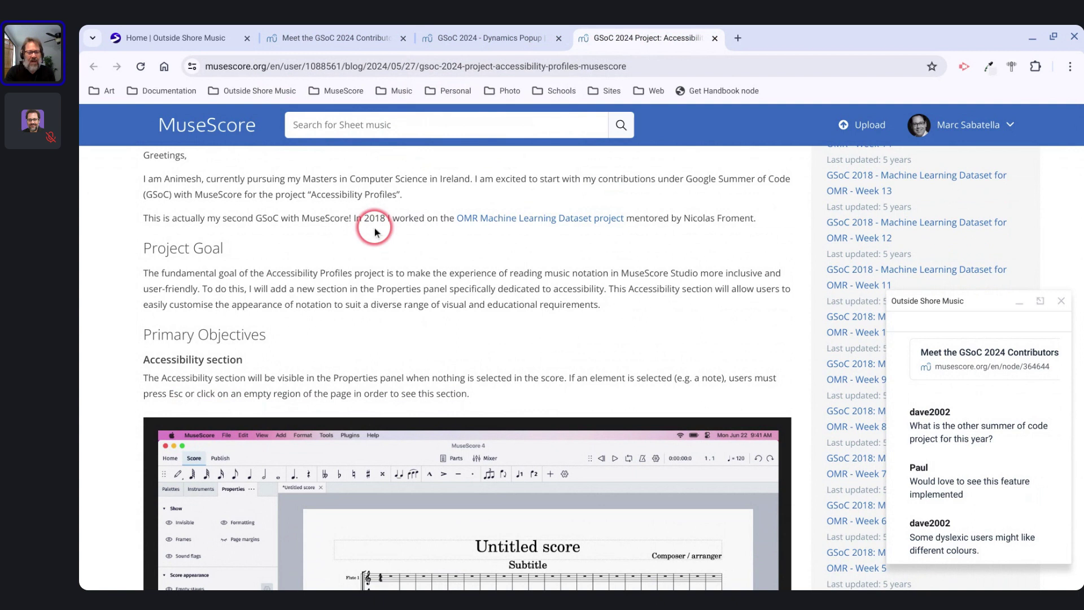
- Revisit the title, introduction and Project Goal of the Accessibility Profiles post, checking the Optional Extension in the Dynamics Popup post in between
{"action": "scroll", "coordinate": [375, 228], "scroll_direction": "down", "scroll_amount": 1}
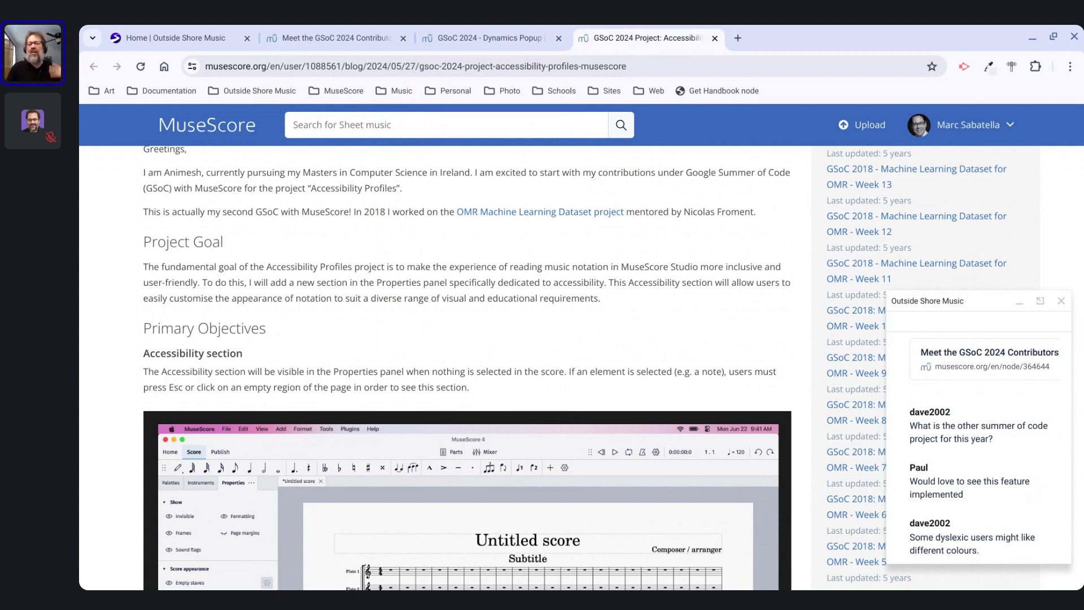
{"action": "left_click", "coordinate": [439, 35]}
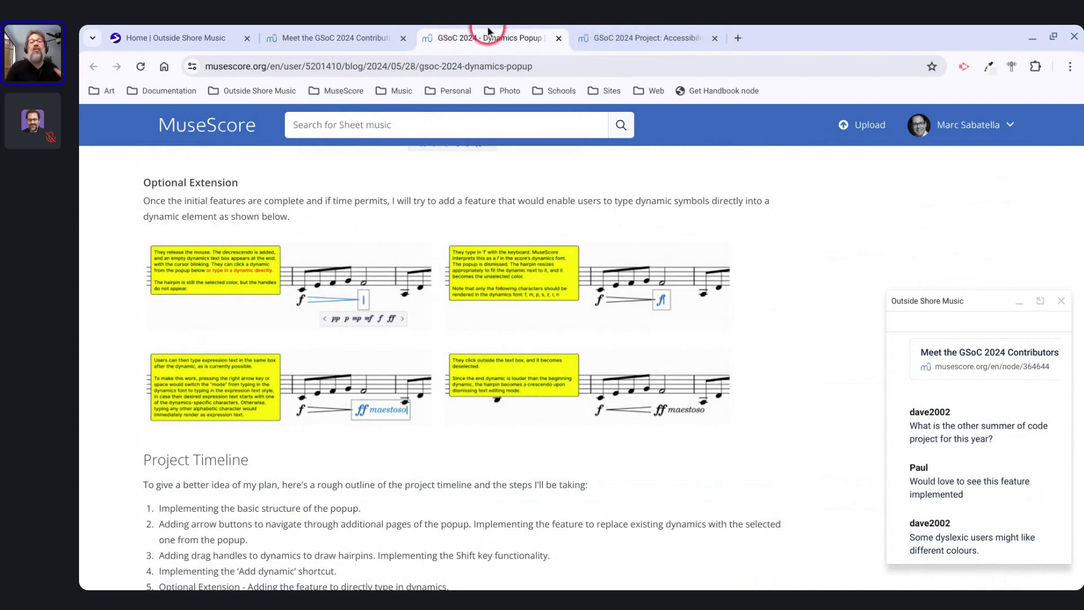
{"action": "left_click", "coordinate": [610, 33]}
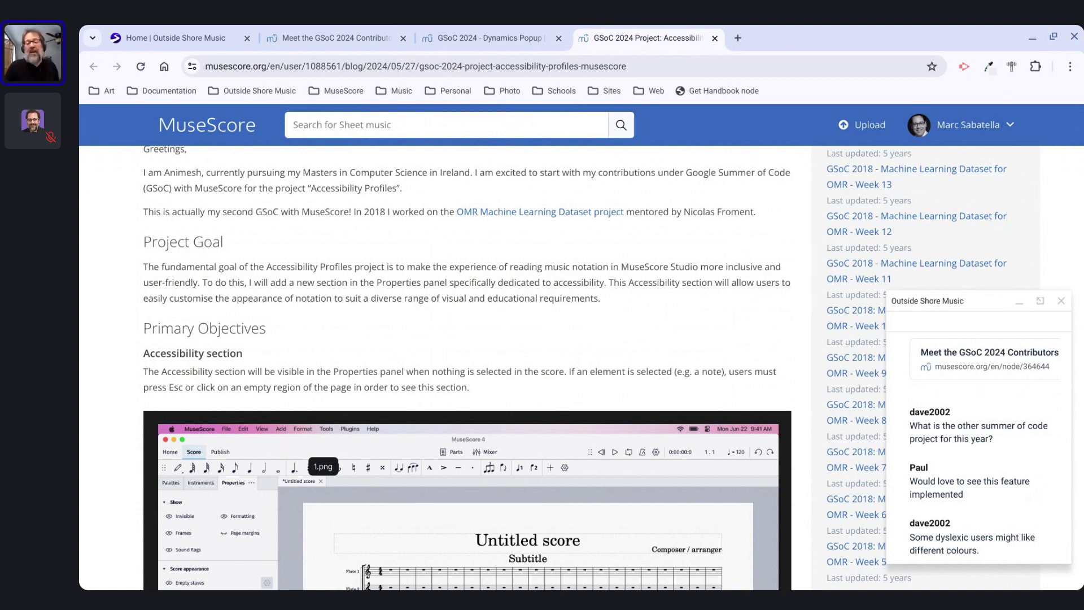
{"action": "scroll", "coordinate": [231, 297], "scroll_direction": "up", "scroll_amount": 3}
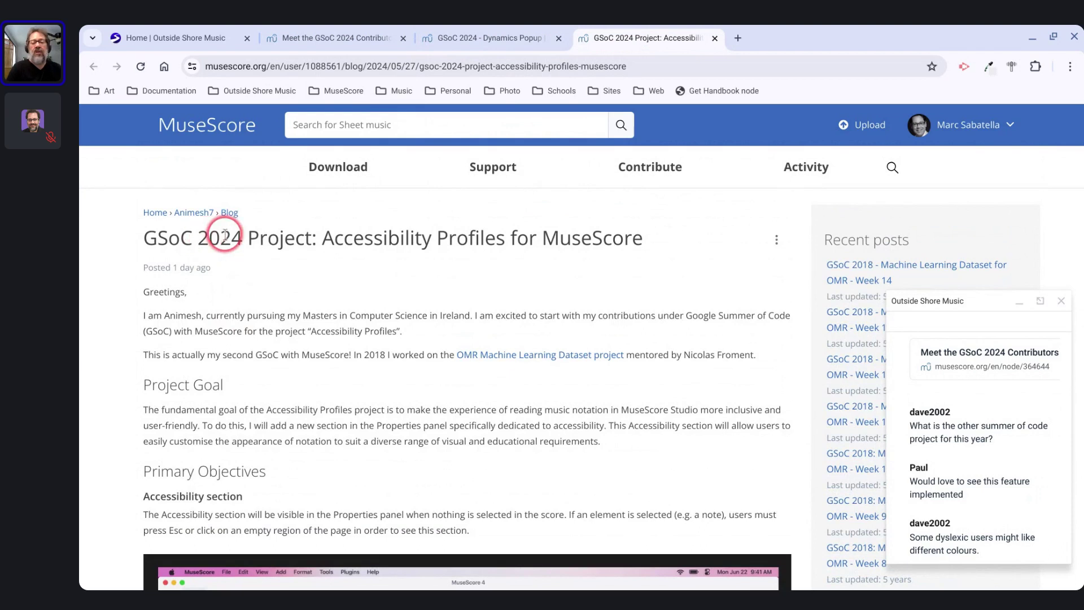
{"action": "scroll", "coordinate": [225, 236], "scroll_direction": "down", "scroll_amount": 2}
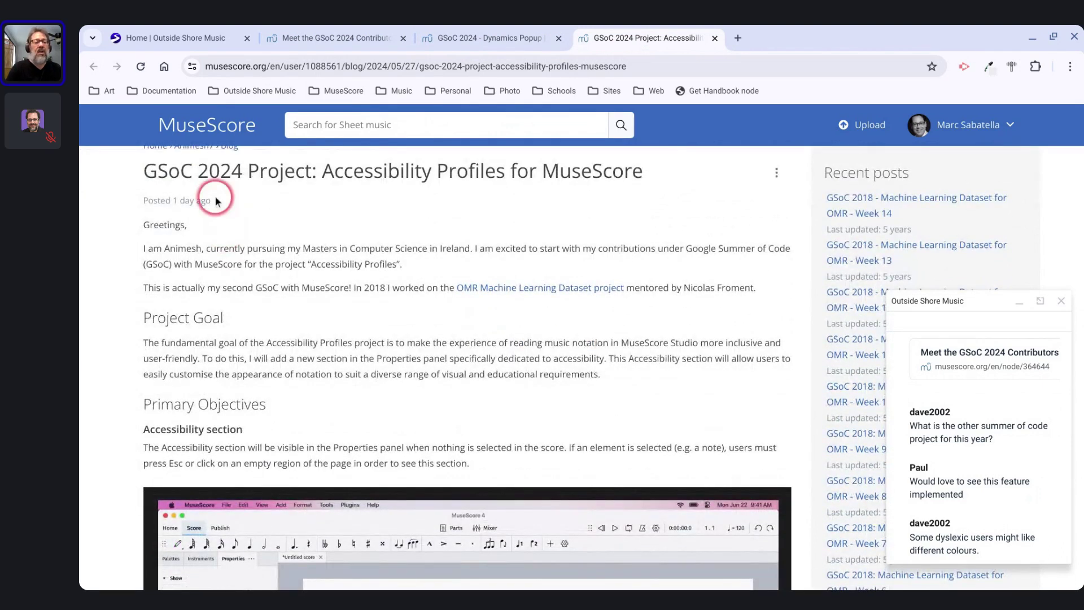
{"action": "scroll", "coordinate": [217, 194], "scroll_direction": "up", "scroll_amount": 1}
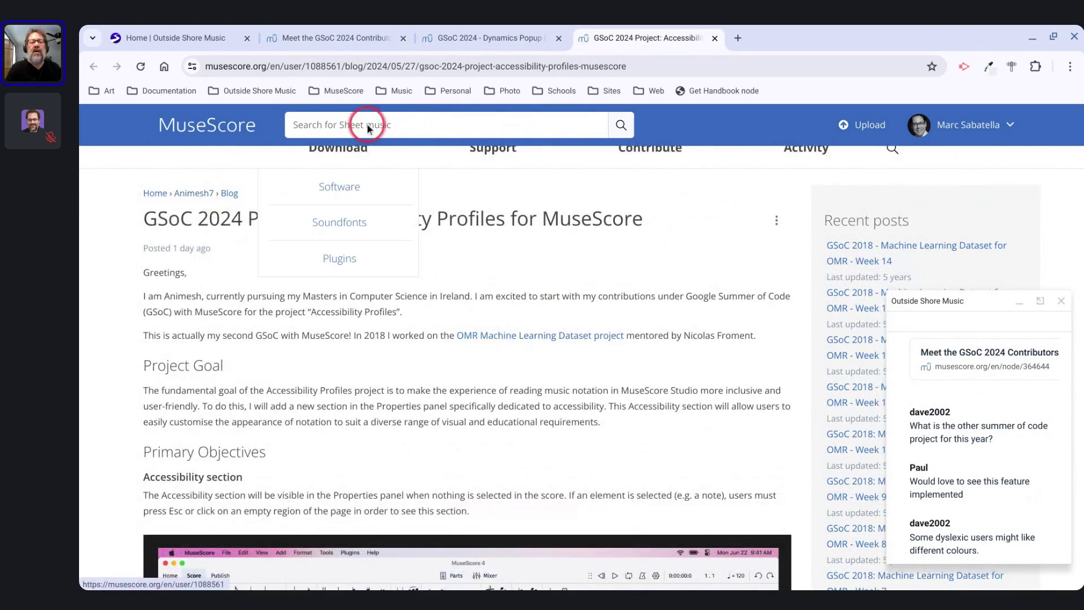
{"action": "scroll", "coordinate": [354, 226], "scroll_direction": "up", "scroll_amount": 1}
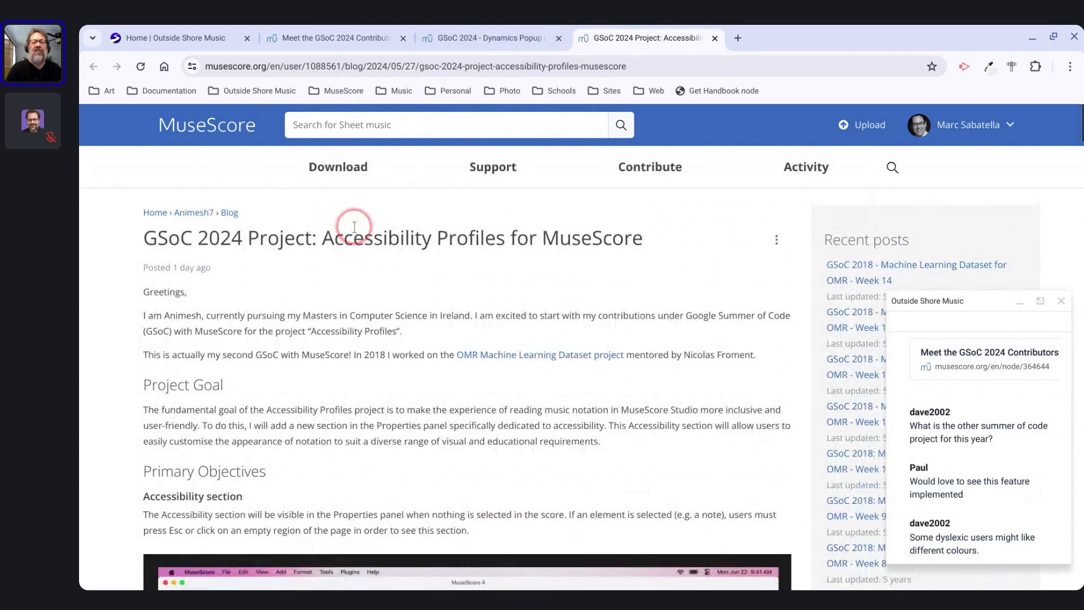
- Review the opening of the Dynamics Popup post and the two project summaries in the Meet the GSoC 2024 Contributors announcement
{"action": "left_click", "coordinate": [491, 30]}
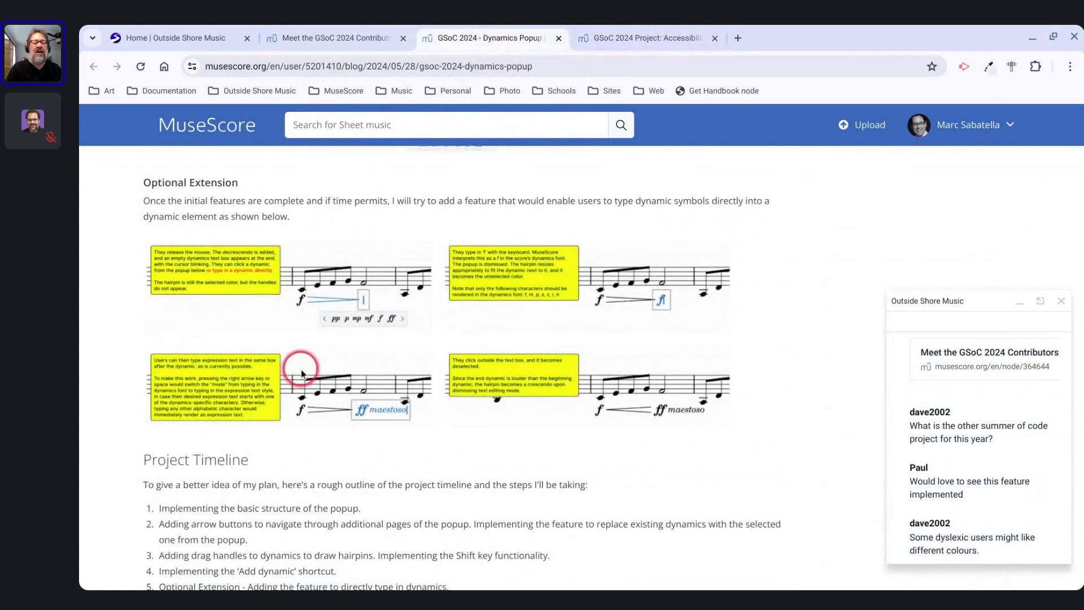
{"action": "scroll", "coordinate": [298, 367], "scroll_direction": "up", "scroll_amount": 20}
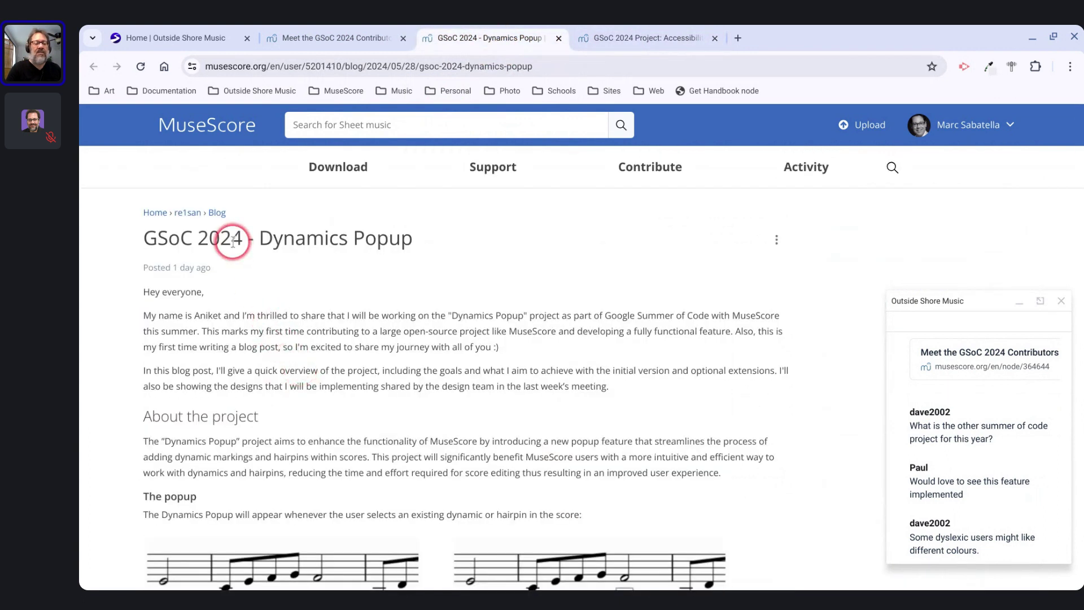
{"action": "scroll", "coordinate": [231, 240], "scroll_direction": "down", "scroll_amount": 2}
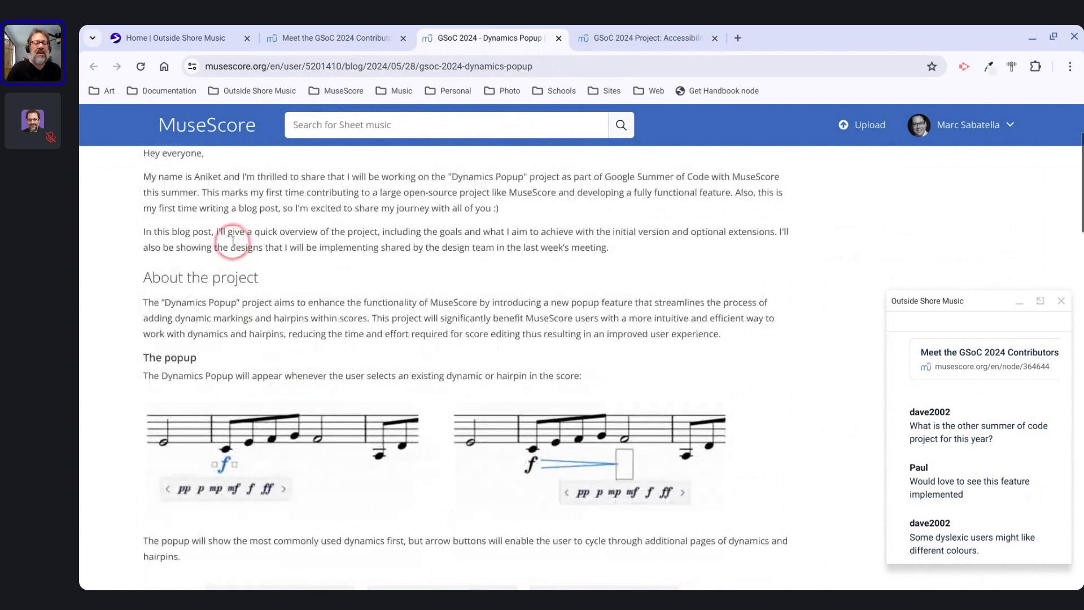
{"action": "left_click", "coordinate": [339, 38]}
{"action": "scroll", "coordinate": [260, 178], "scroll_direction": "up", "scroll_amount": 10}
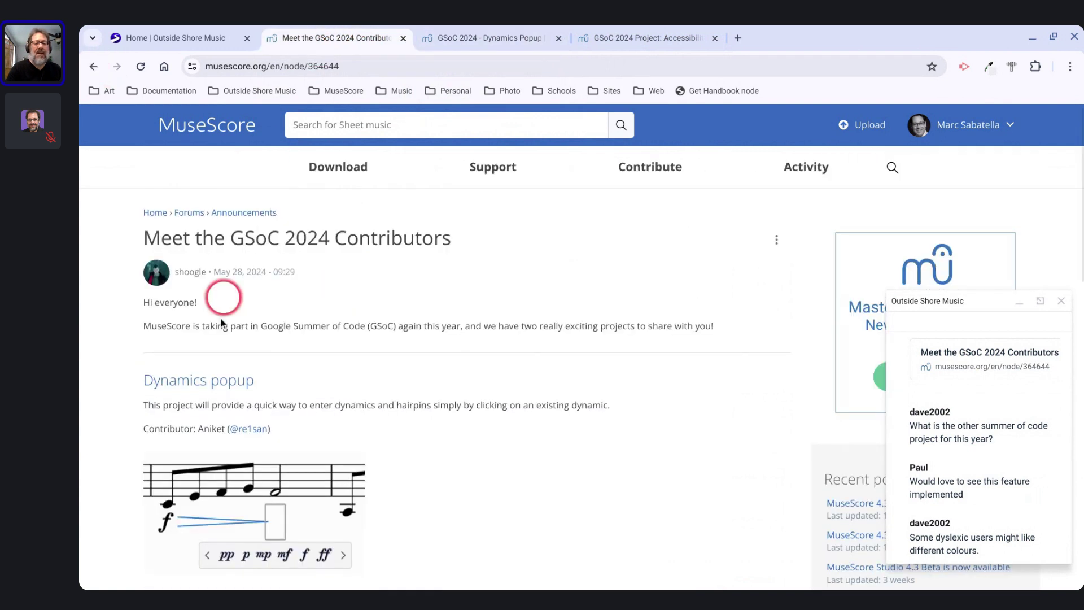
{"action": "scroll", "coordinate": [274, 467], "scroll_direction": "down", "scroll_amount": 1}
{"action": "scroll", "coordinate": [277, 470], "scroll_direction": "down", "scroll_amount": 3}
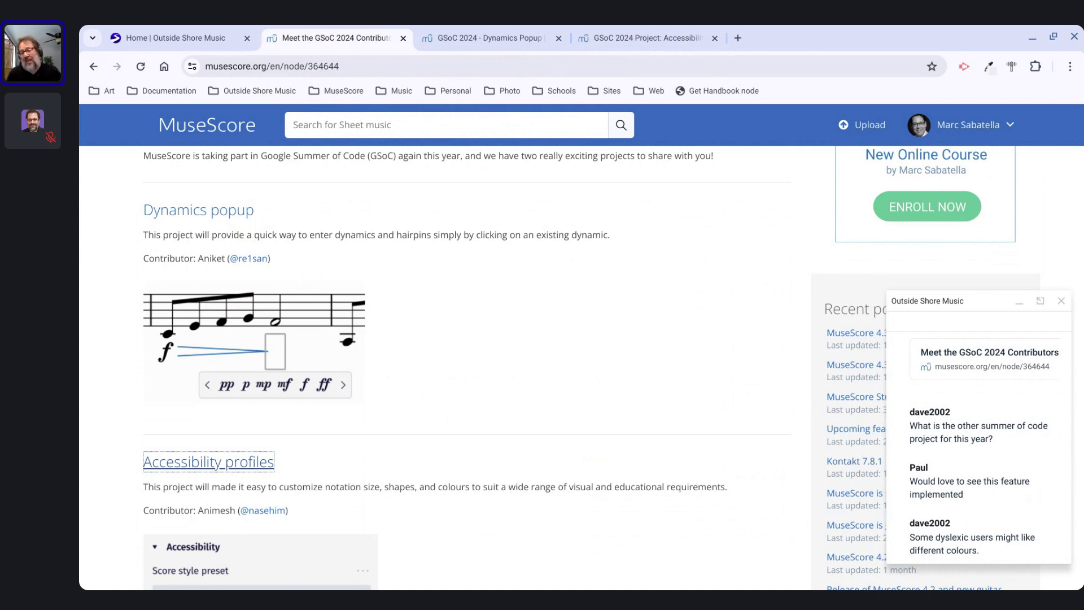
- Look back through the earlier live chat messages and return to the newest ones
{"action": "left_click", "coordinate": [912, 395]}
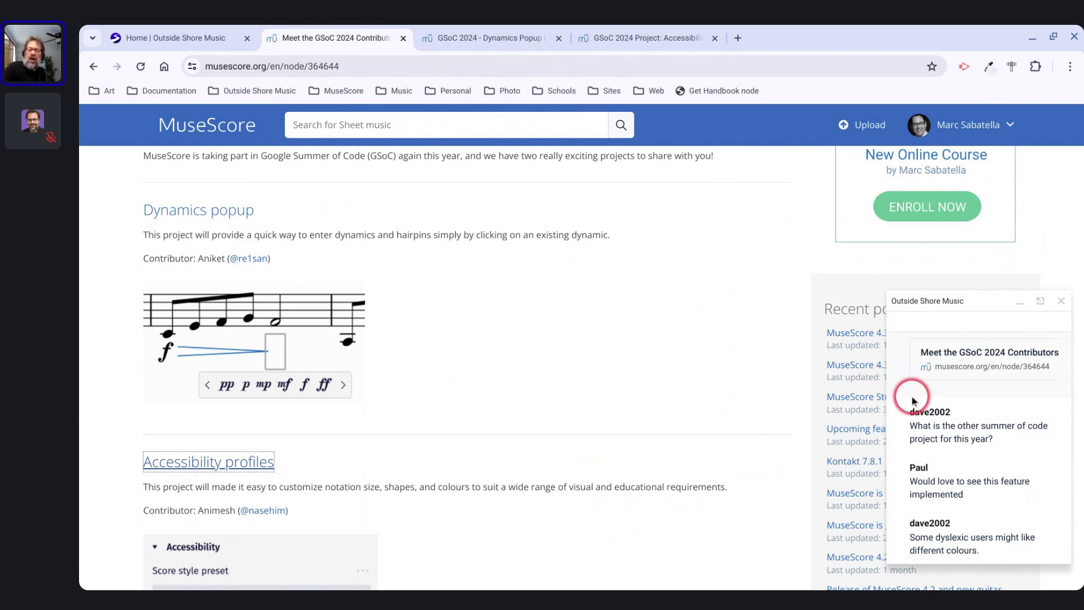
{"action": "scroll", "coordinate": [919, 404], "scroll_direction": "up", "scroll_amount": 10}
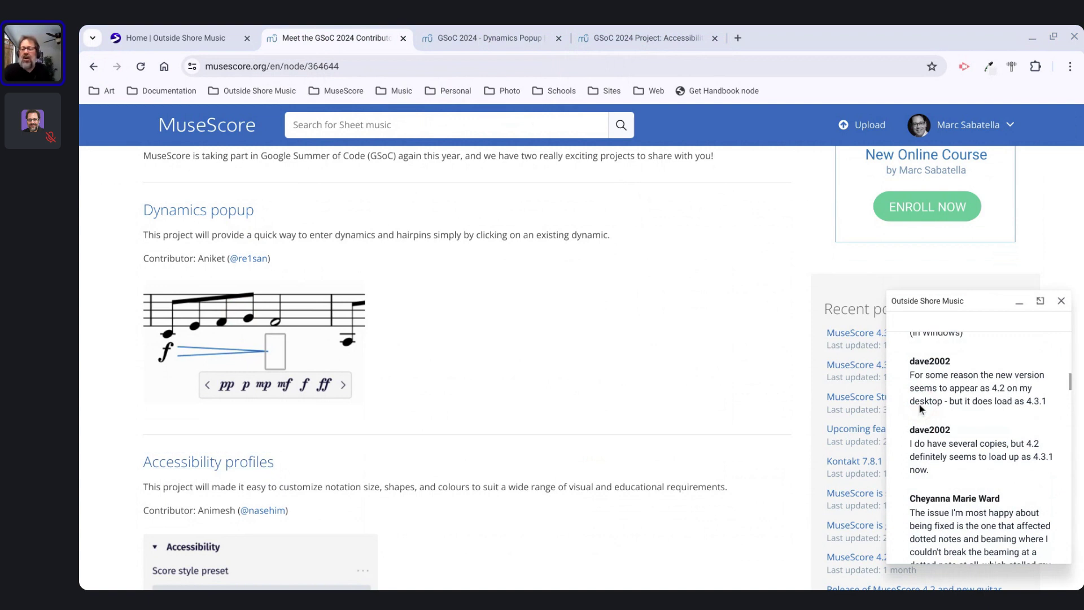
{"action": "scroll", "coordinate": [919, 404], "scroll_direction": "up", "scroll_amount": 5}
{"action": "scroll", "coordinate": [919, 404], "scroll_direction": "down", "scroll_amount": 5}
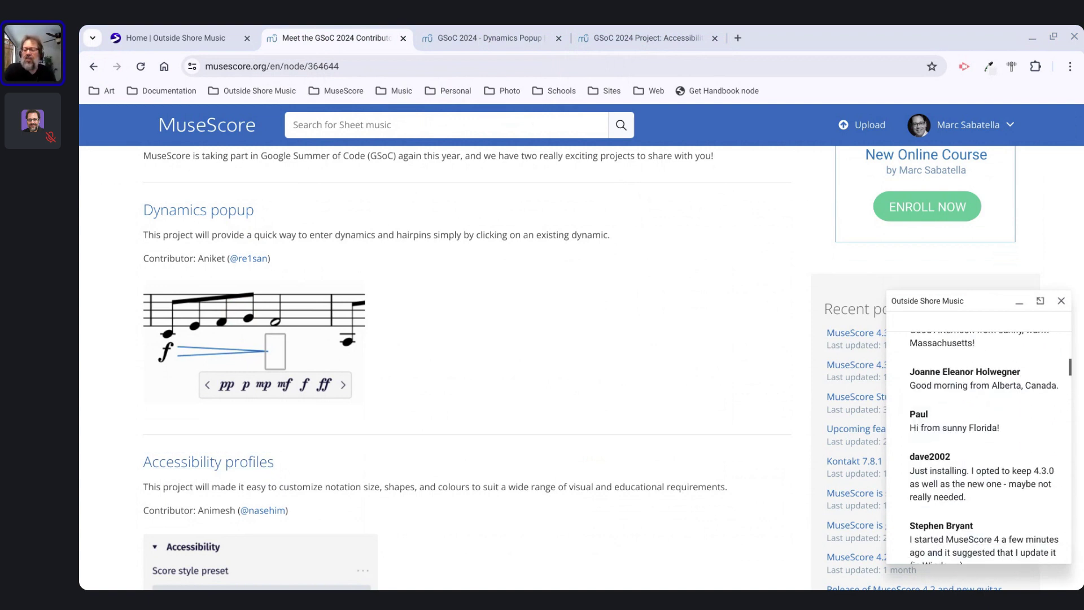
{"action": "scroll", "coordinate": [982, 446], "scroll_direction": "down", "scroll_amount": 10}
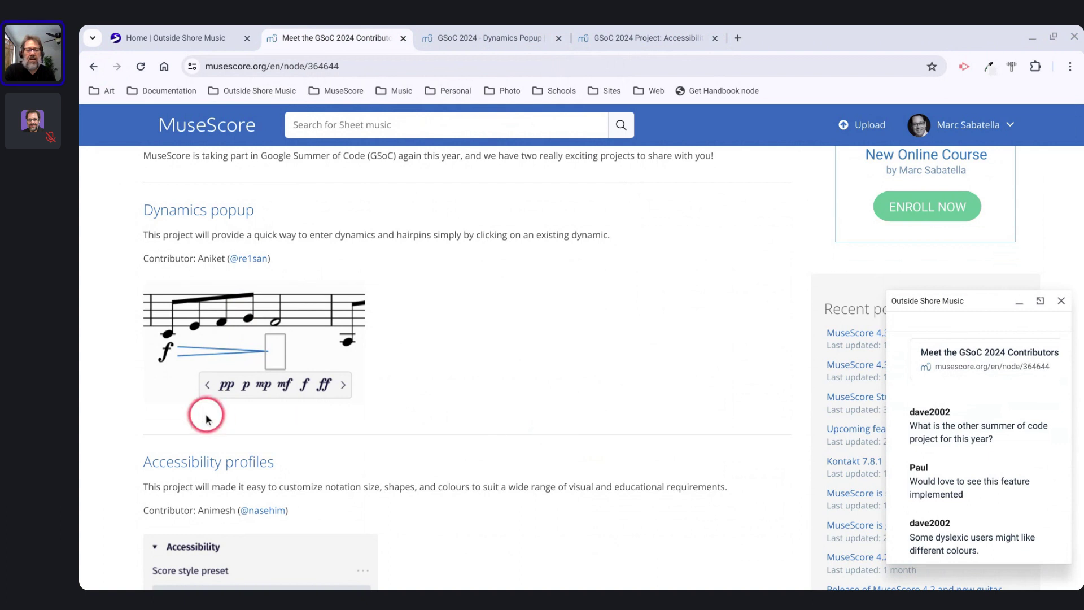
- View the Accessibility profiles summary in the announcement and reread the chat messages about MuseScore versions 4.2 and 4.3.1
{"action": "scroll", "coordinate": [206, 419], "scroll_direction": "down", "scroll_amount": 3}
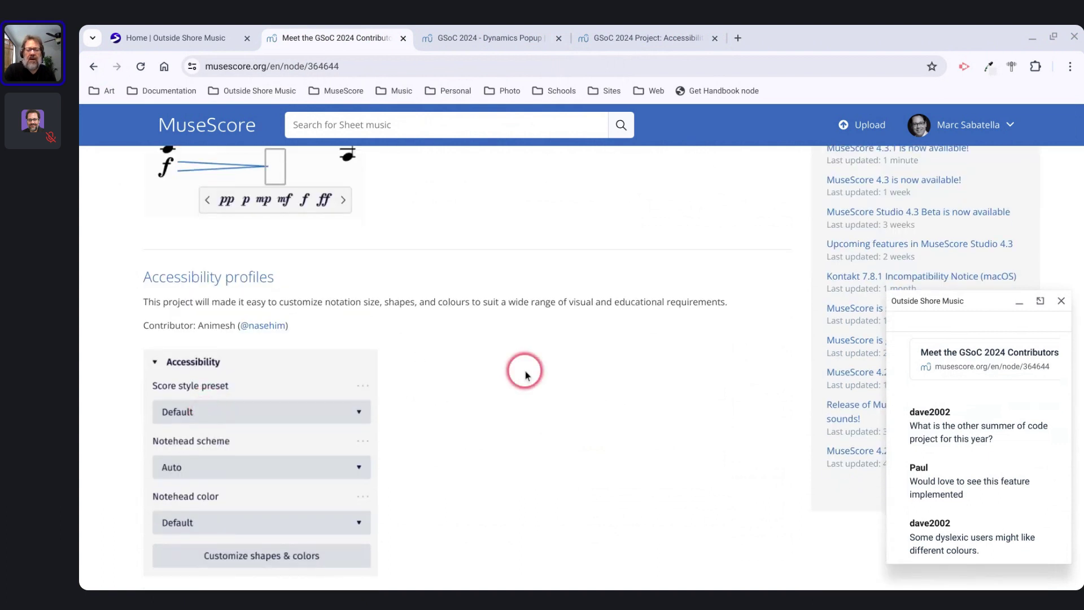
{"action": "scroll", "coordinate": [962, 440], "scroll_direction": "up", "scroll_amount": 15}
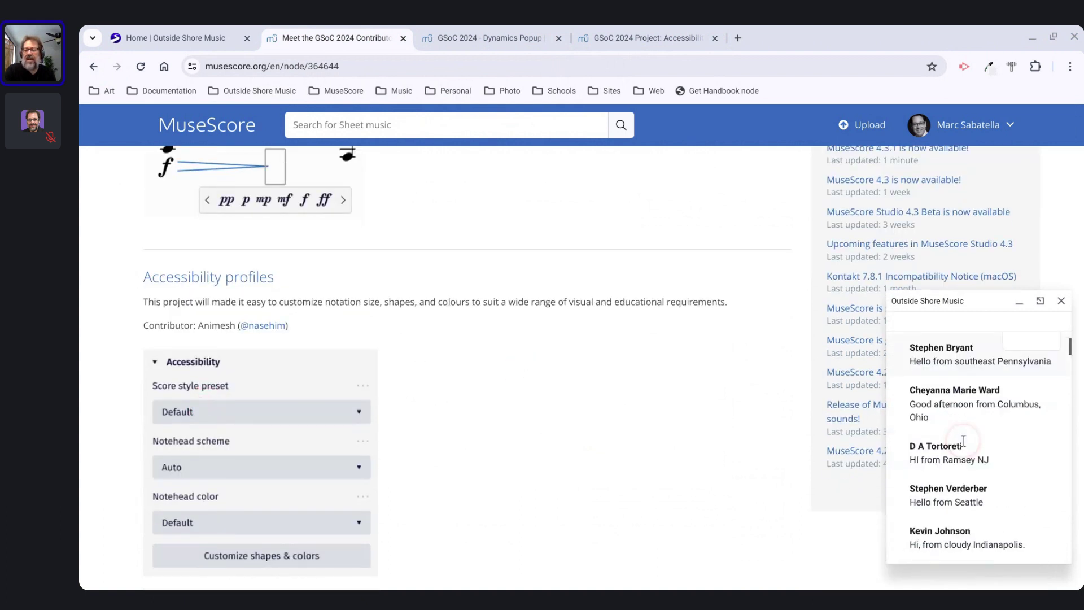
{"action": "scroll", "coordinate": [954, 451], "scroll_direction": "down", "scroll_amount": 10}
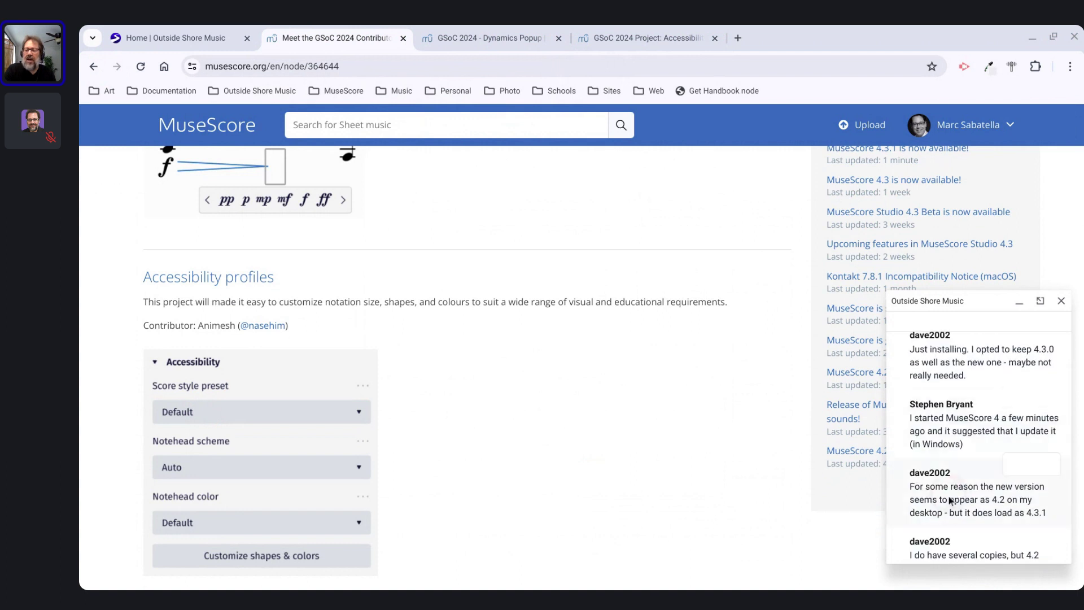
{"action": "scroll", "coordinate": [941, 495], "scroll_direction": "down", "scroll_amount": 5}
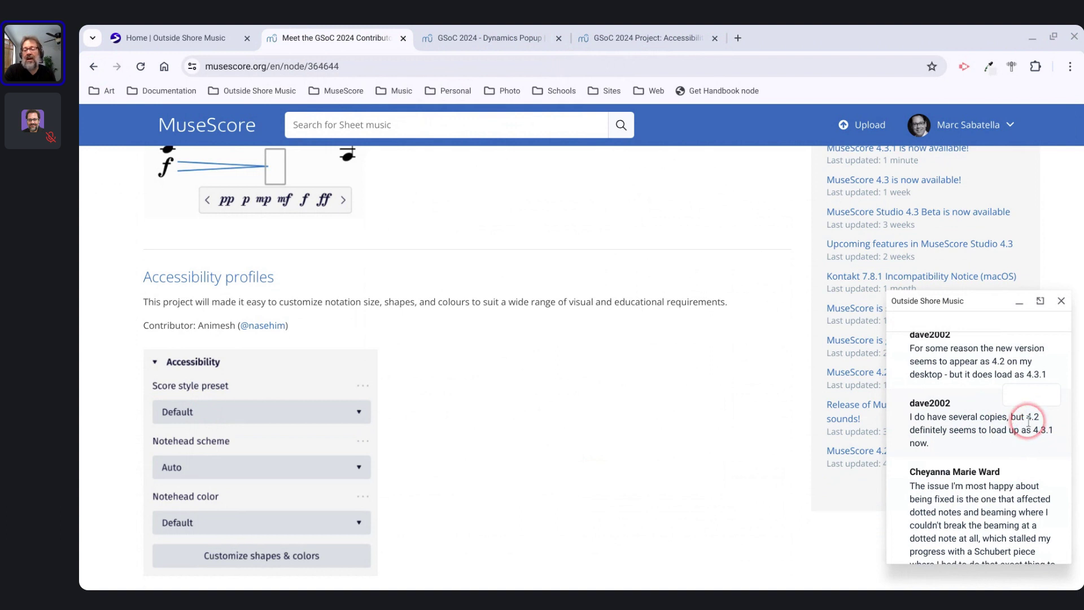
{"action": "scroll", "coordinate": [1028, 420], "scroll_direction": "down", "scroll_amount": 1}
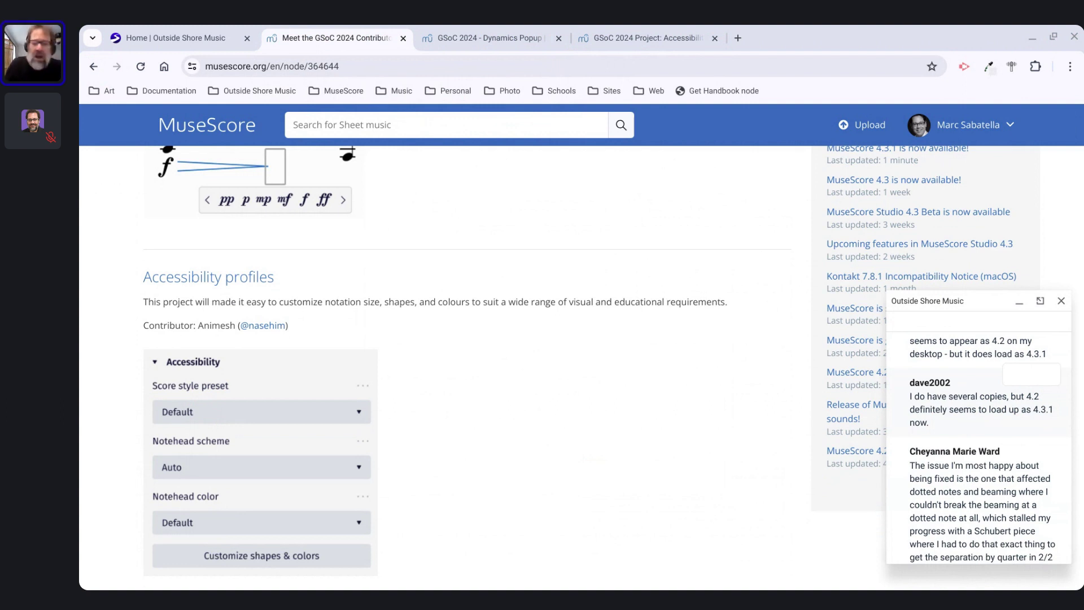
{"action": "scroll", "coordinate": [967, 535], "scroll_direction": "down", "scroll_amount": 5}
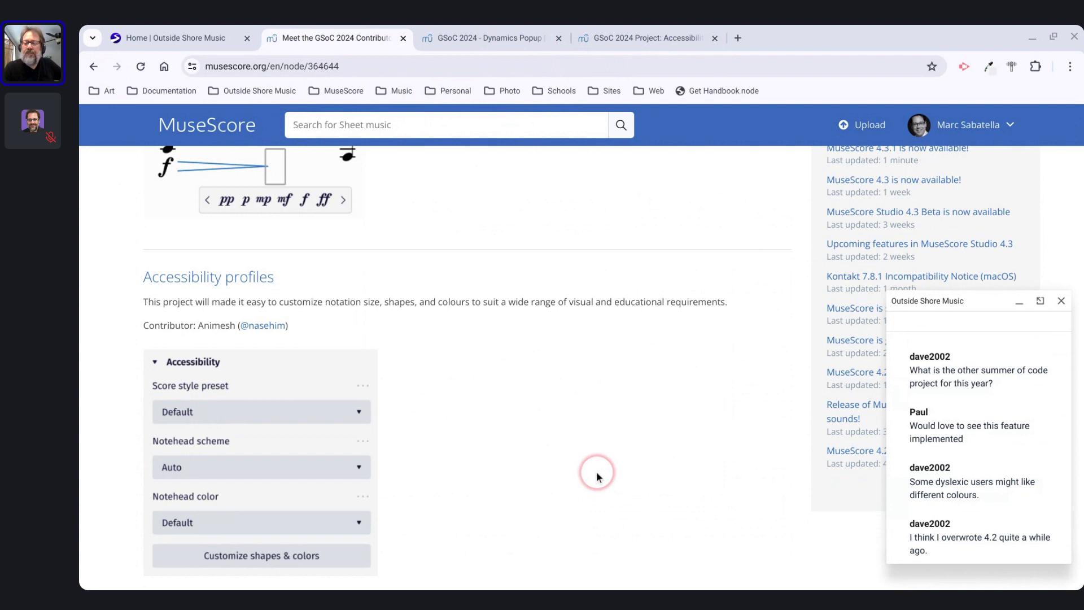
- Read the comments at the end of the GSoC 2024 Contributors announcement and return to its Accessibility profiles section
{"action": "scroll", "coordinate": [467, 380], "scroll_direction": "down", "scroll_amount": 10}
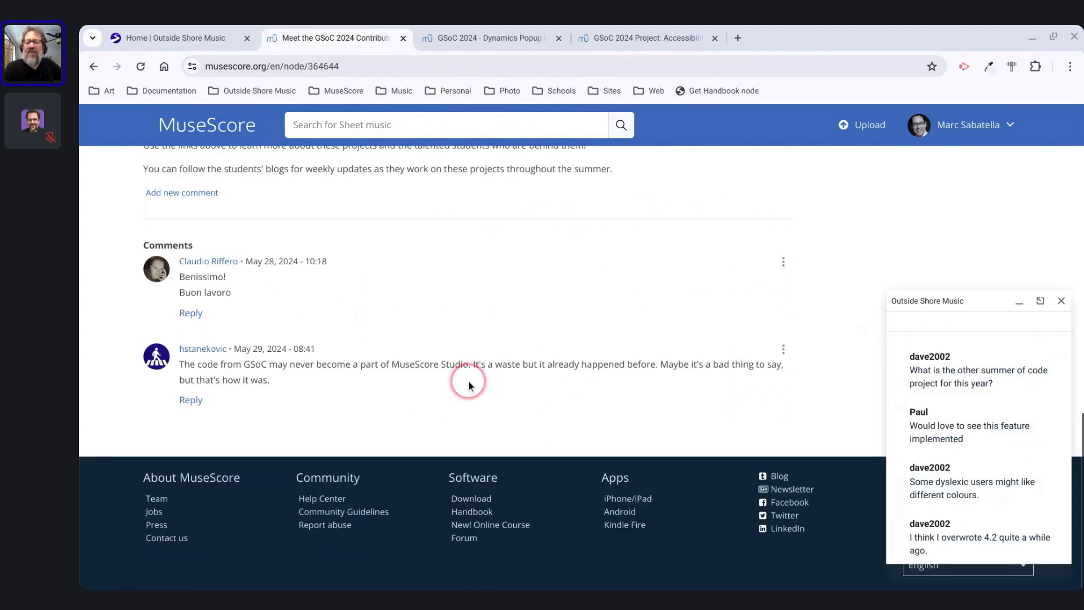
{"action": "scroll", "coordinate": [380, 263], "scroll_direction": "up", "scroll_amount": 1}
{"action": "scroll", "coordinate": [379, 263], "scroll_direction": "down", "scroll_amount": 1}
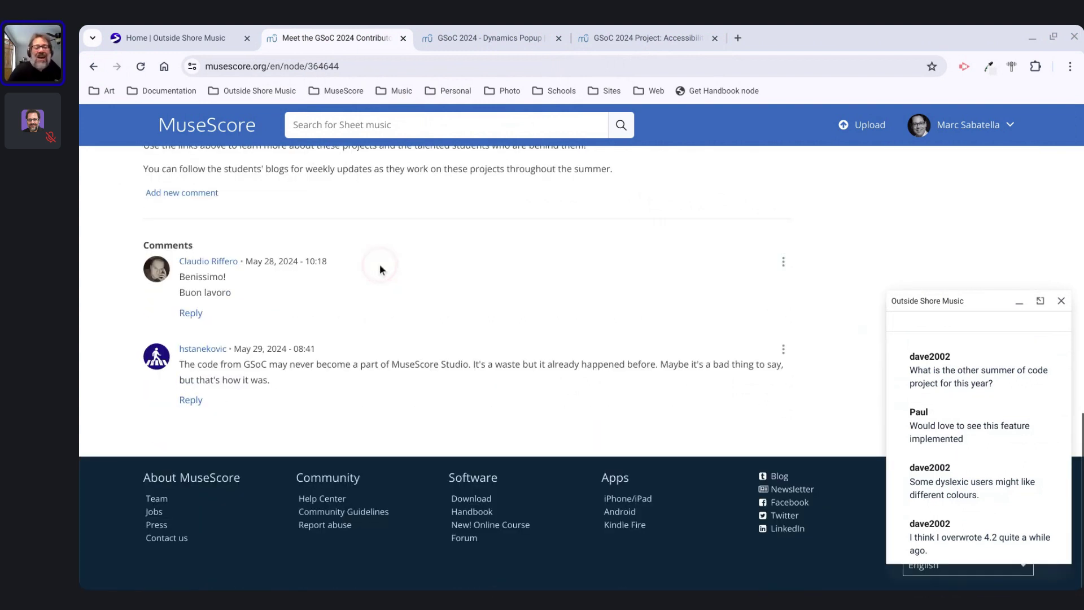
{"action": "scroll", "coordinate": [379, 263], "scroll_direction": "up", "scroll_amount": 2}
{"action": "scroll", "coordinate": [380, 263], "scroll_direction": "down", "scroll_amount": 2}
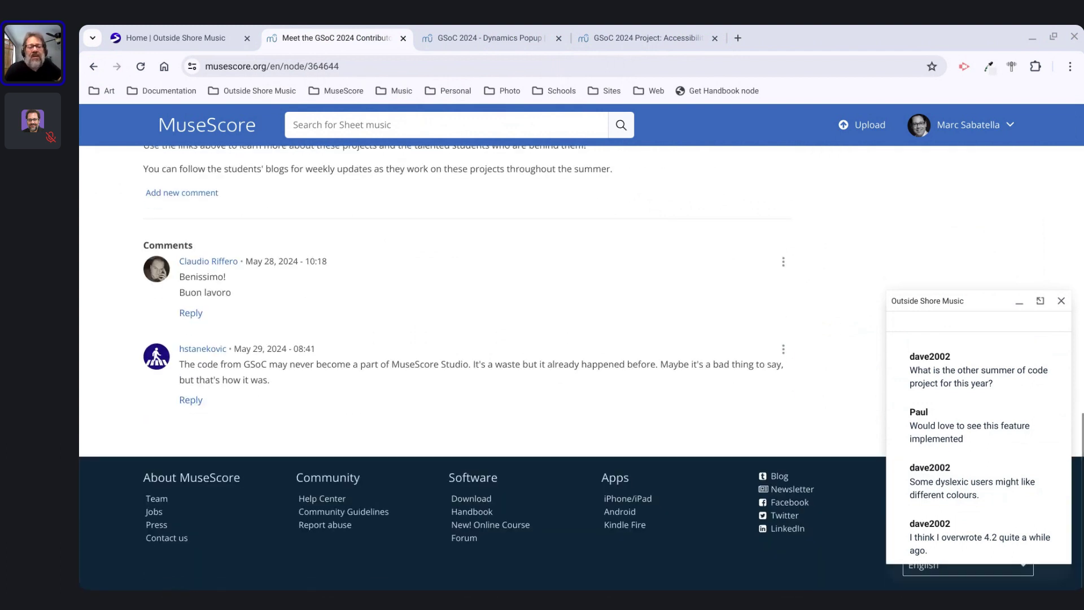
{"action": "scroll", "coordinate": [379, 263], "scroll_direction": "up", "scroll_amount": 4}
{"action": "scroll", "coordinate": [379, 263], "scroll_direction": "down", "scroll_amount": 4}
{"action": "scroll", "coordinate": [380, 263], "scroll_direction": "up", "scroll_amount": 1}
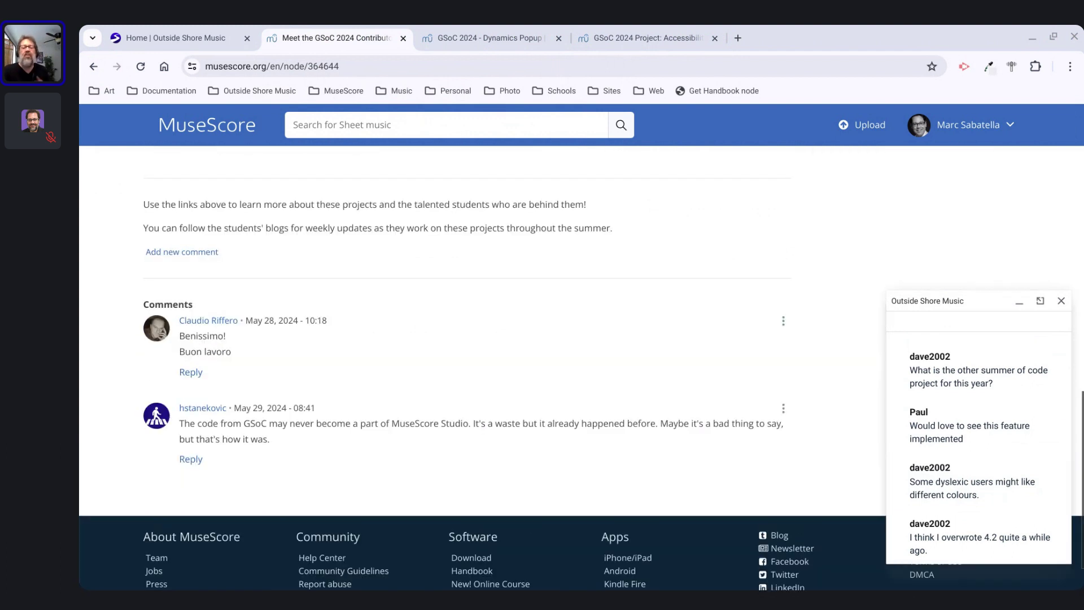
{"action": "scroll", "coordinate": [379, 263], "scroll_direction": "down", "scroll_amount": 1}
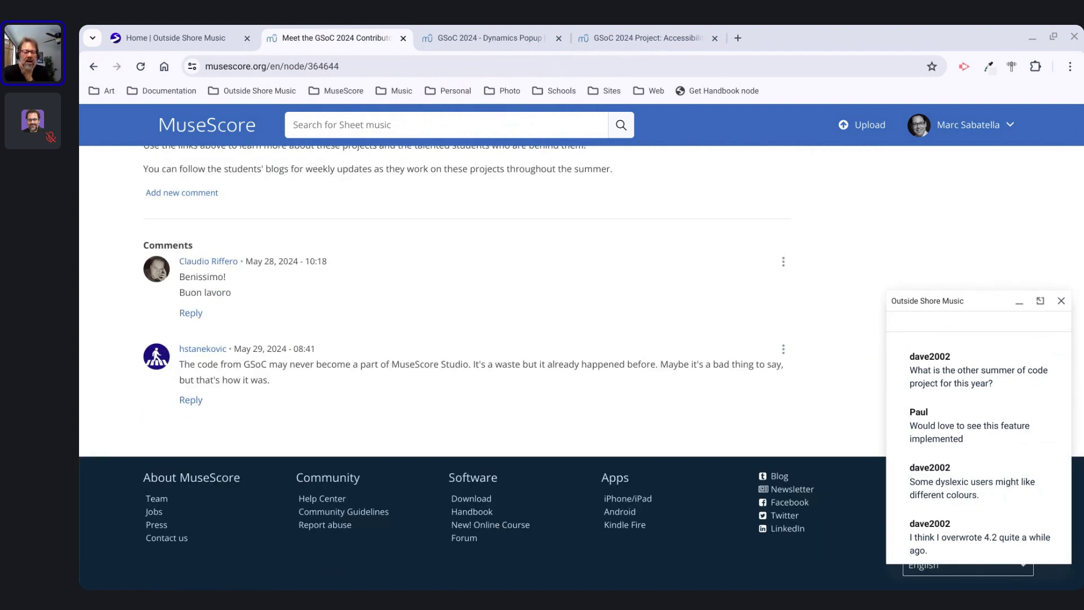
{"action": "scroll", "coordinate": [379, 263], "scroll_direction": "up", "scroll_amount": 12}
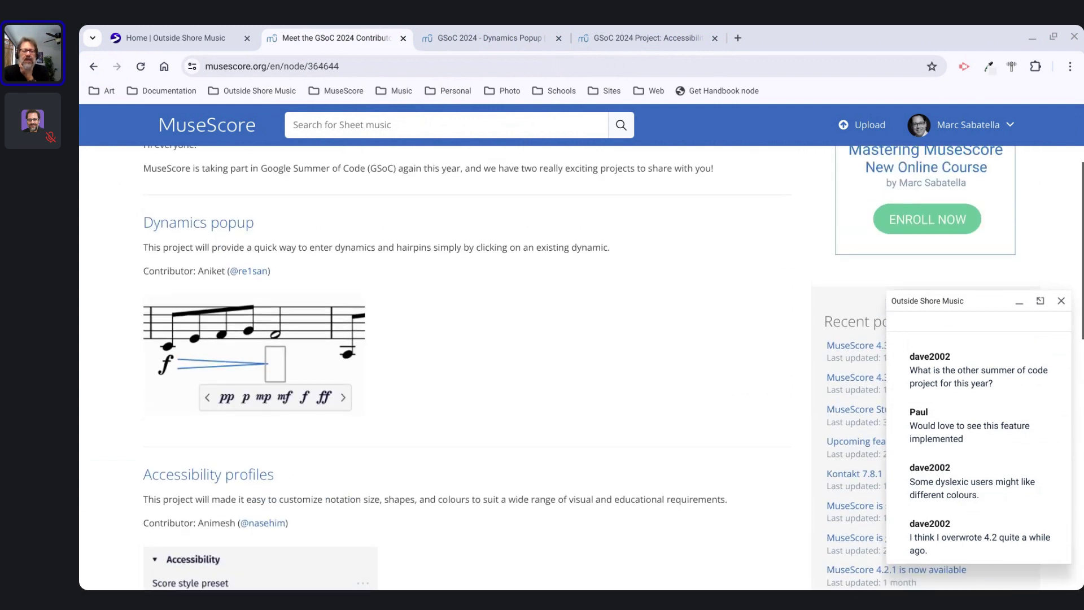
{"action": "scroll", "coordinate": [455, 261], "scroll_direction": "down", "scroll_amount": 12}
{"action": "left_click", "coordinate": [508, 266]}
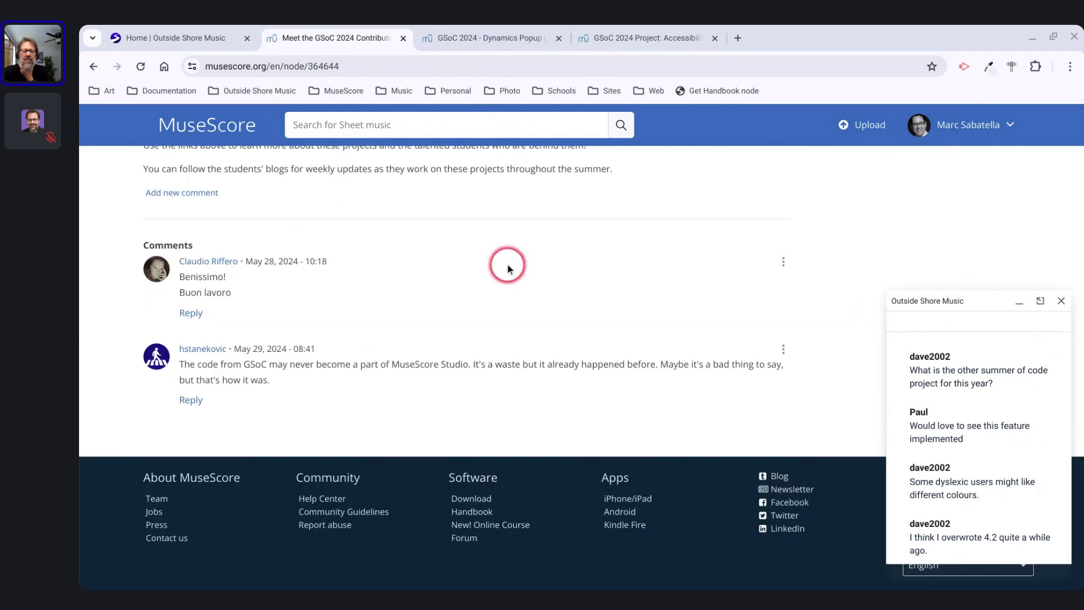
{"action": "scroll", "coordinate": [508, 267], "scroll_direction": "up", "scroll_amount": 7}
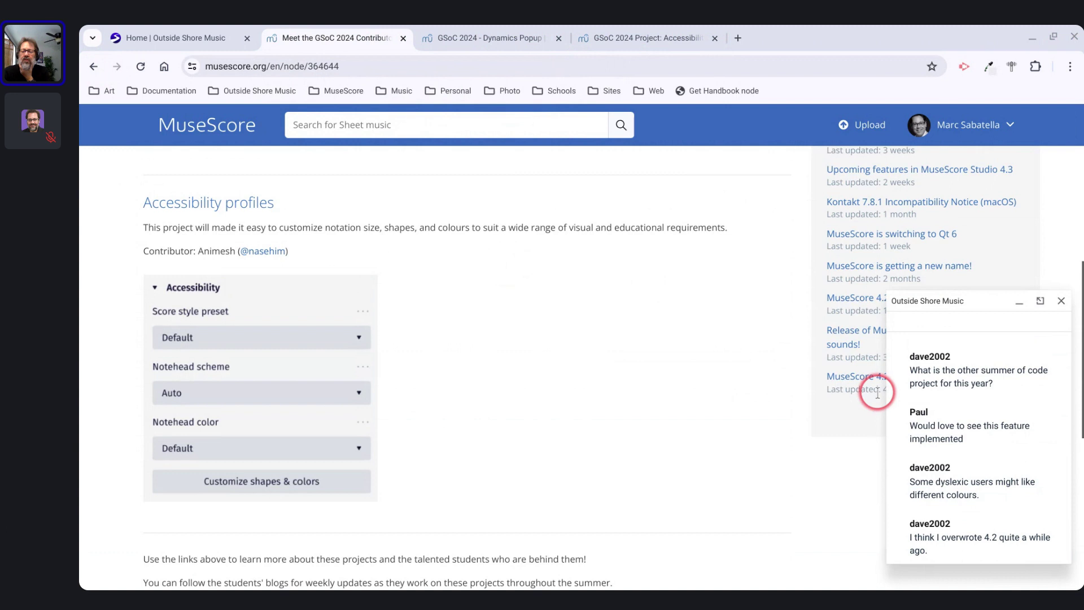
{"action": "scroll", "coordinate": [960, 430], "scroll_direction": "up", "scroll_amount": 5}
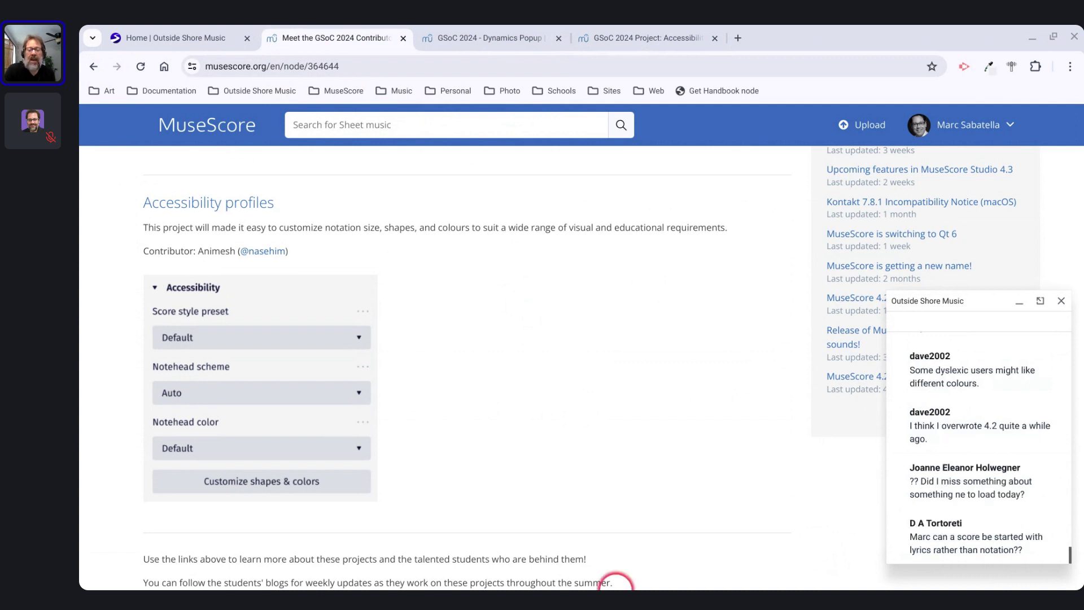
- Switch to the untitled score in MuseScore Studio 4.3 Portable and check for a program update
{"action": "mouse_move", "coordinate": [607, 578]}
{"action": "left_click", "coordinate": [728, 573]}
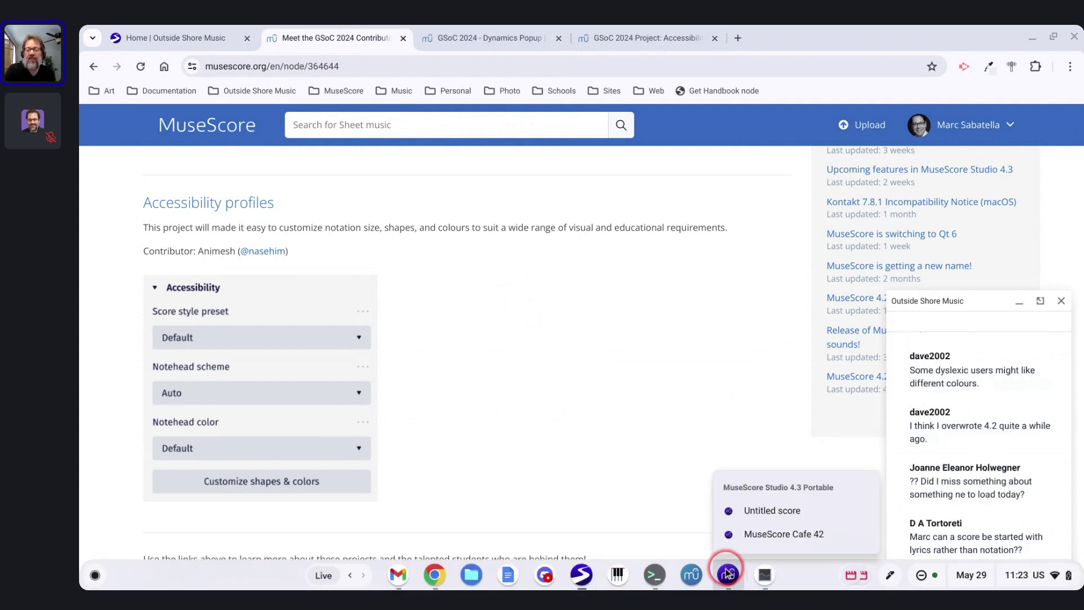
{"action": "left_click", "coordinate": [741, 510]}
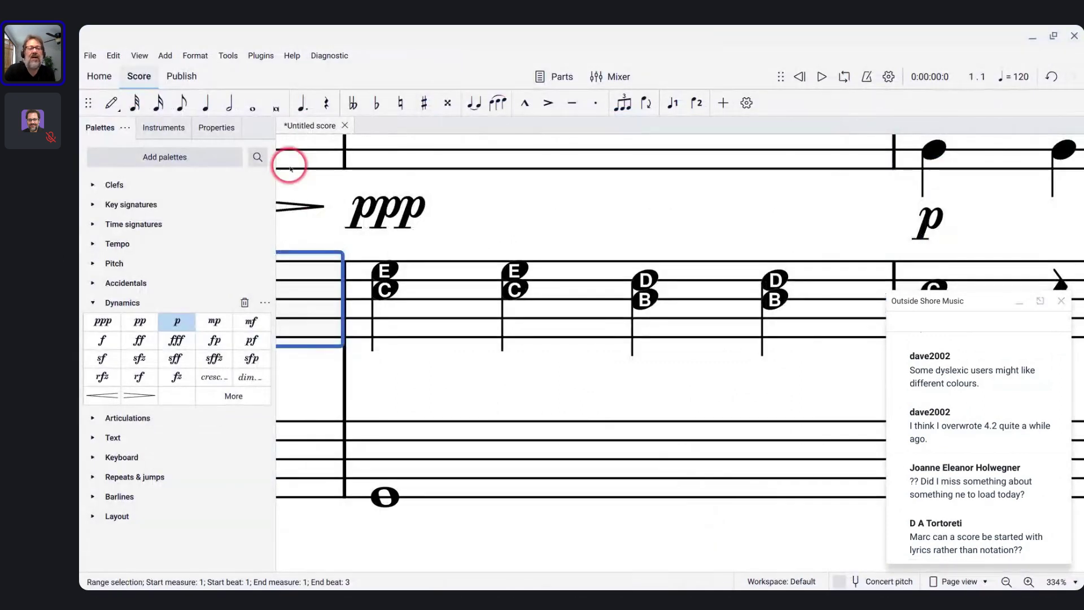
{"action": "left_click", "coordinate": [292, 55]}
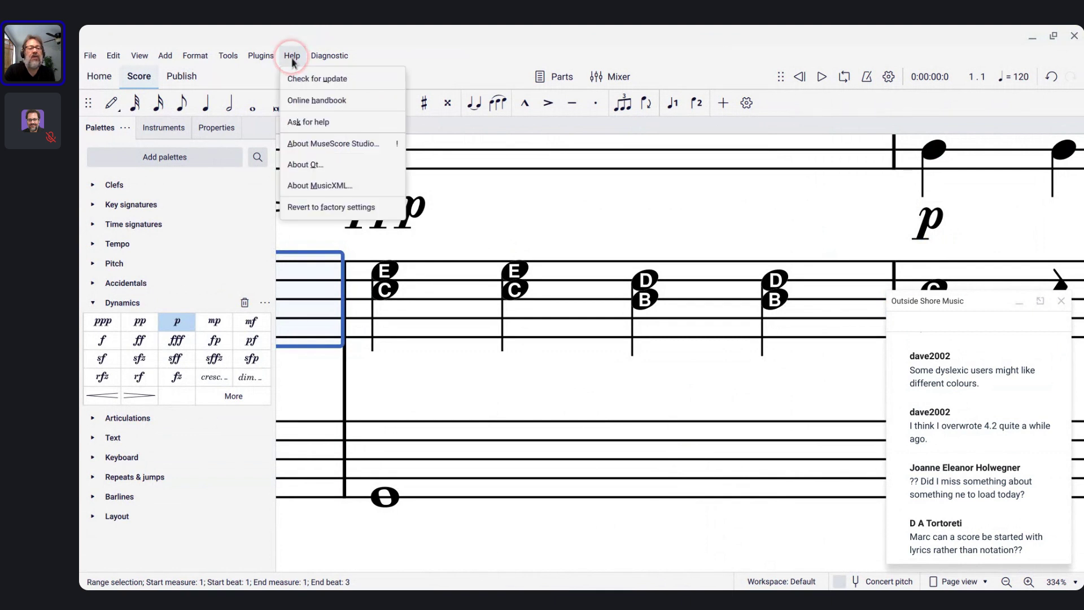
{"action": "left_click", "coordinate": [300, 82]}
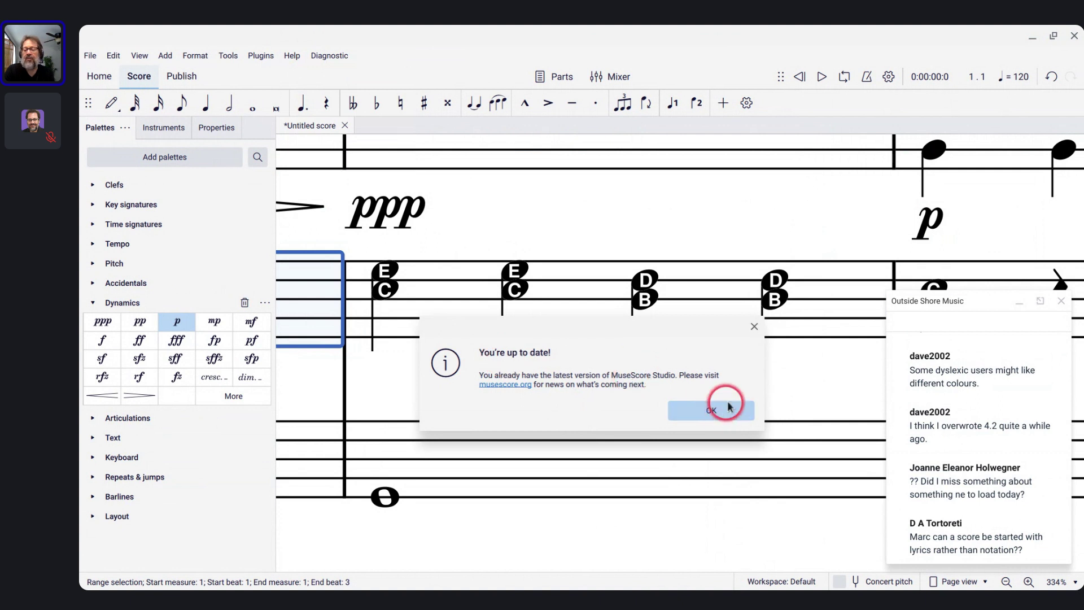
- Dismiss the update message and select measure 2 of the staff with note-name noteheads
{"action": "left_click", "coordinate": [754, 326]}
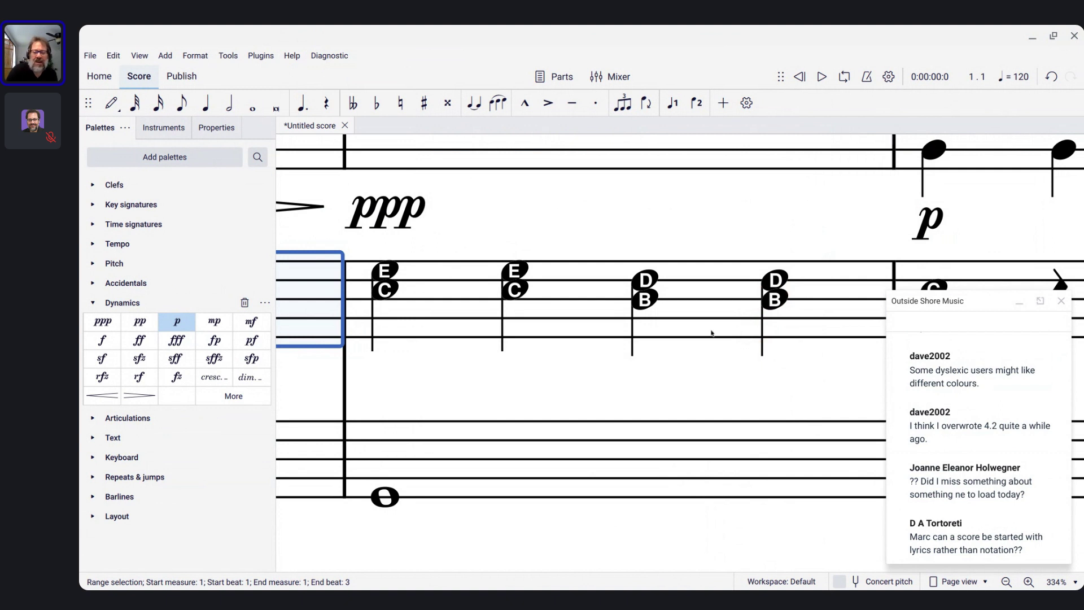
{"action": "left_click", "coordinate": [580, 310]}
{"action": "scroll", "coordinate": [580, 313], "scroll_direction": "up", "scroll_amount": 3}
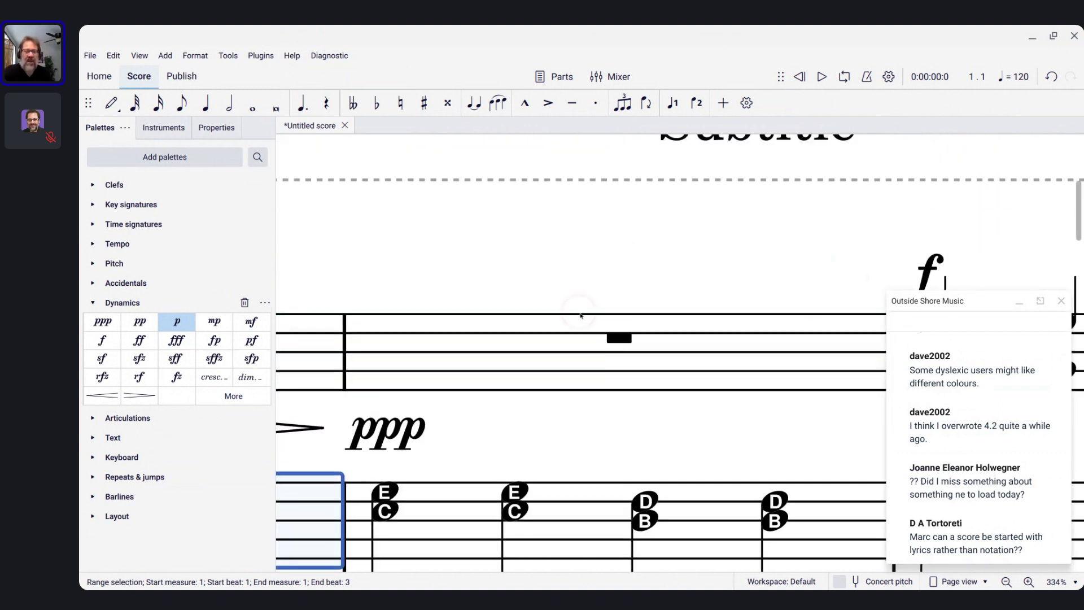
{"action": "scroll", "coordinate": [580, 314], "scroll_direction": "down", "scroll_amount": 2}
{"action": "left_click", "coordinate": [389, 351]}
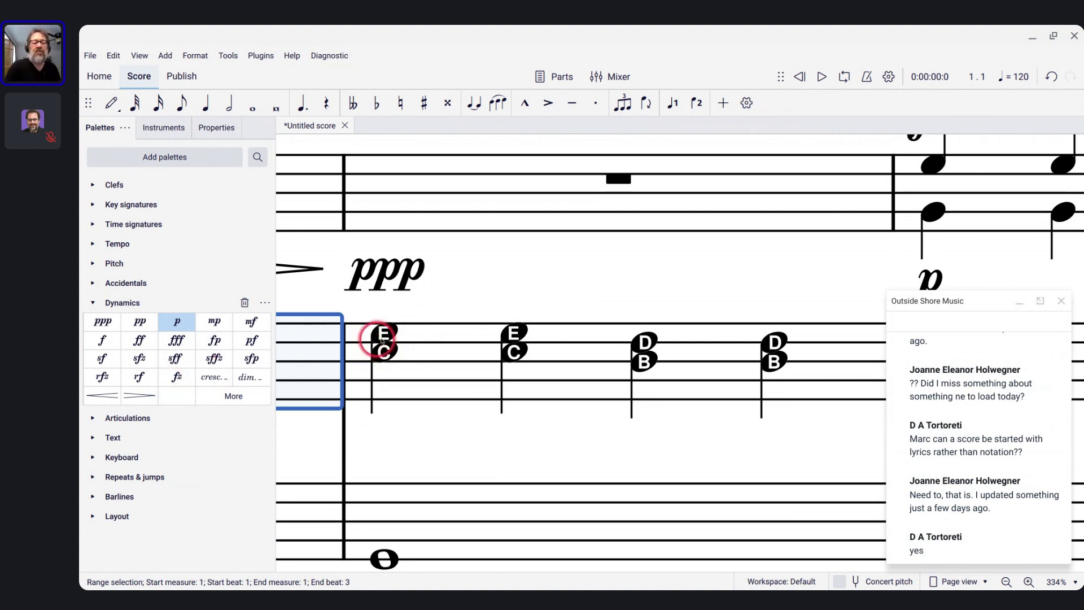
{"action": "left_click", "coordinate": [431, 332]}
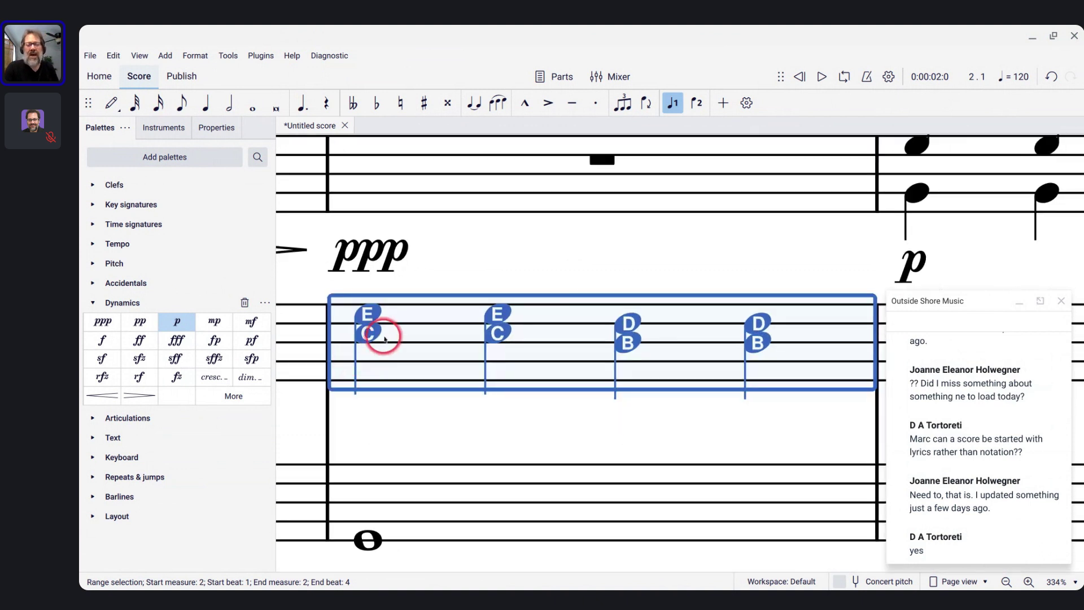
- Enter five quarter-note Cs in the flute staff, starting at the first beat of measure 8
{"action": "scroll", "coordinate": [377, 336], "scroll_direction": "down", "scroll_amount": 7}
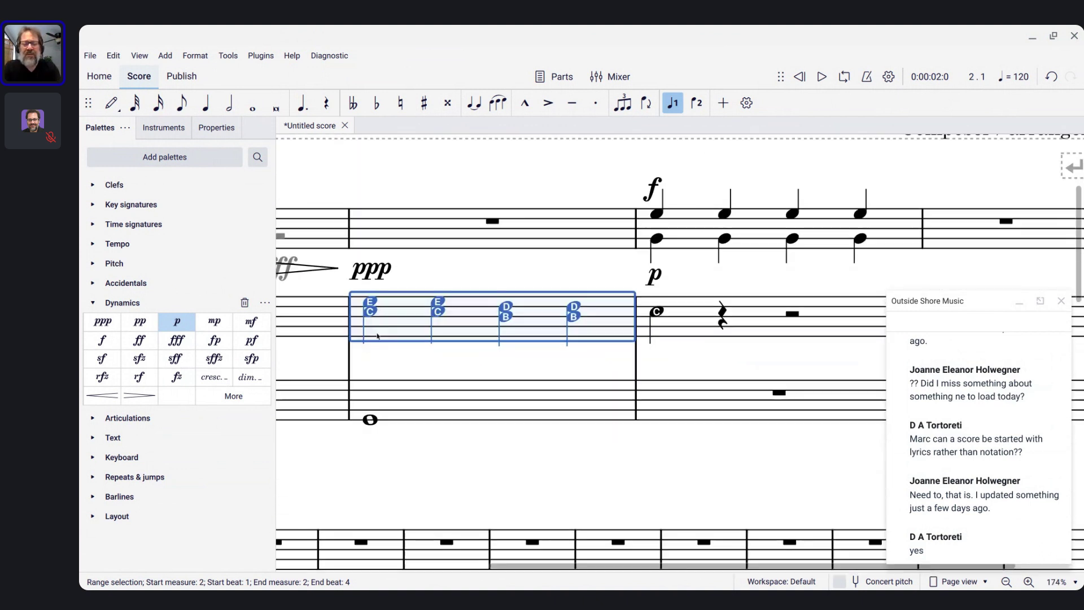
{"action": "left_click", "coordinate": [444, 397]}
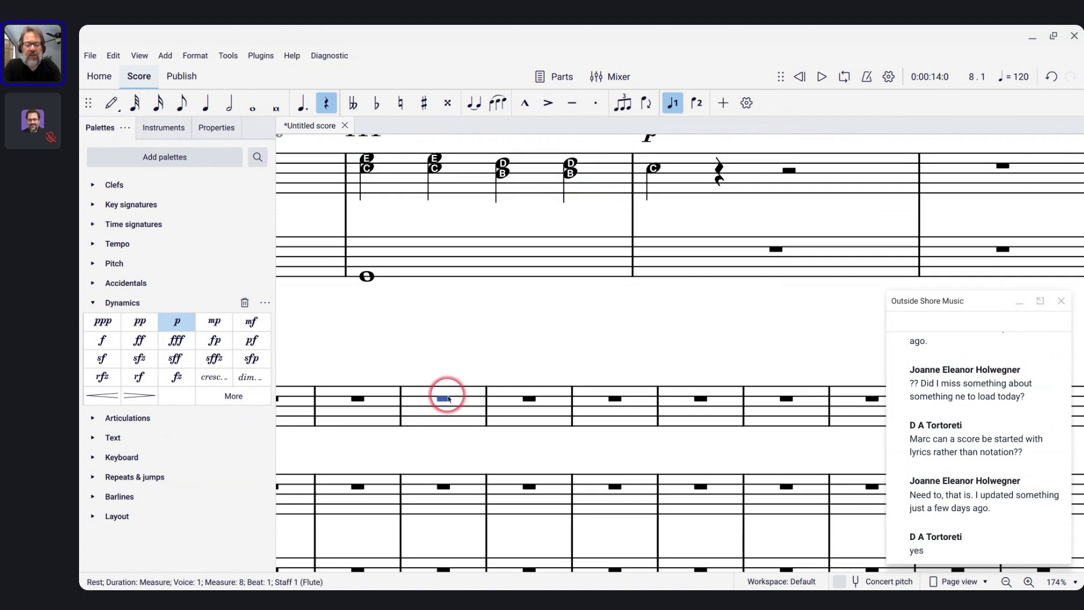
{"action": "key", "text": "n"}
{"action": "key", "text": "c"}
{"action": "key", "text": "c"}
{"action": "key", "text": "c"}
{"action": "key", "text": "c"}
{"action": "key", "text": "c"}
{"action": "key", "text": "Escape"}
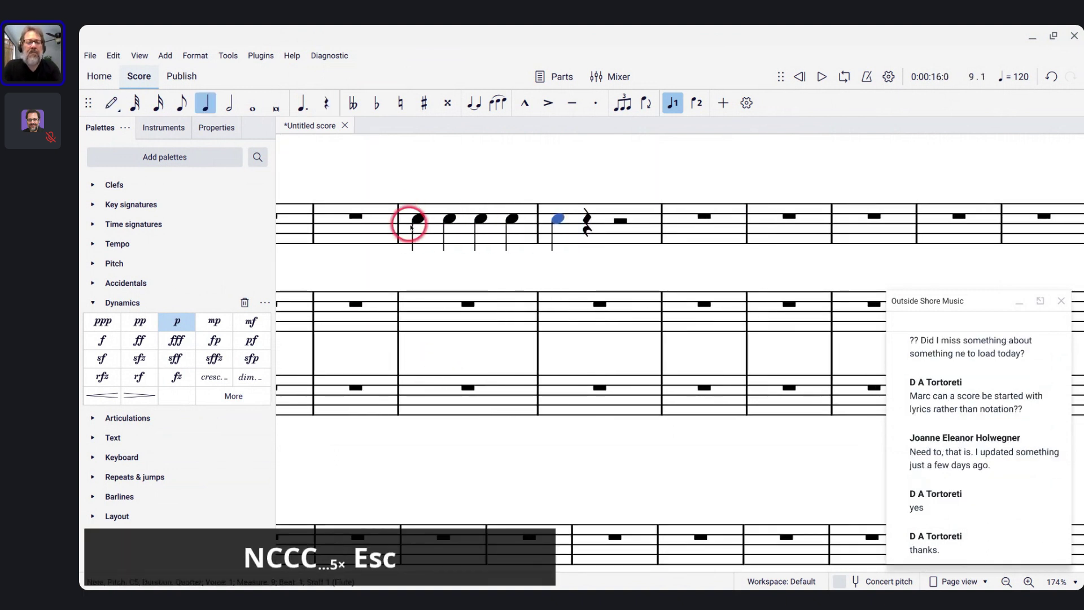
- Add the lyrics "one two three four" under the four notes of measure 8 in the flute staff
{"action": "left_click", "coordinate": [417, 224]}
{"action": "key", "text": "ctrl+l"}
{"action": "type", "text": "on"}
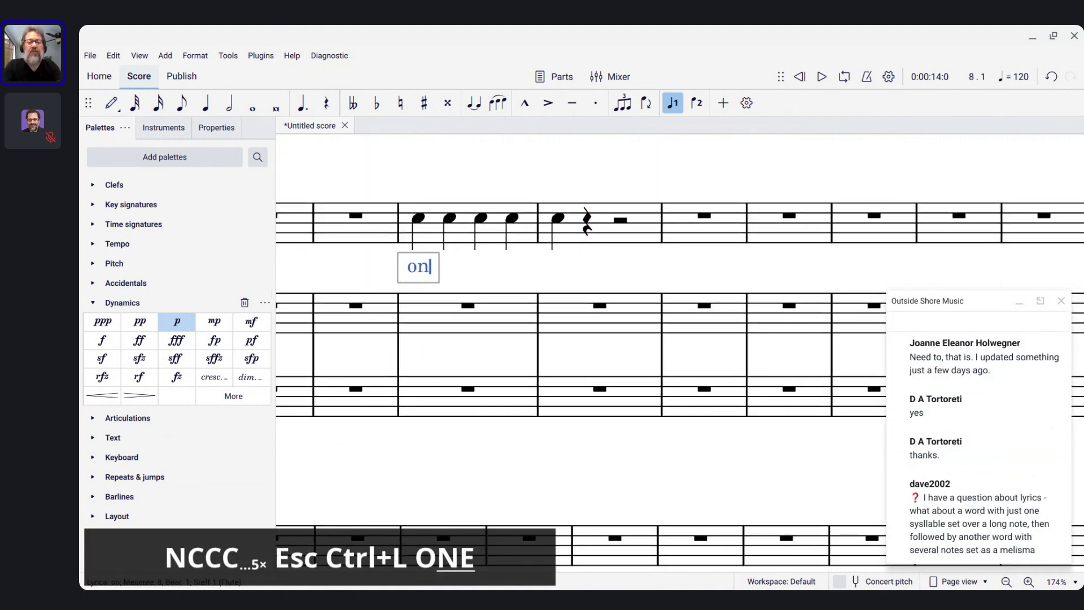
{"action": "type", "text": "e two three four`"}
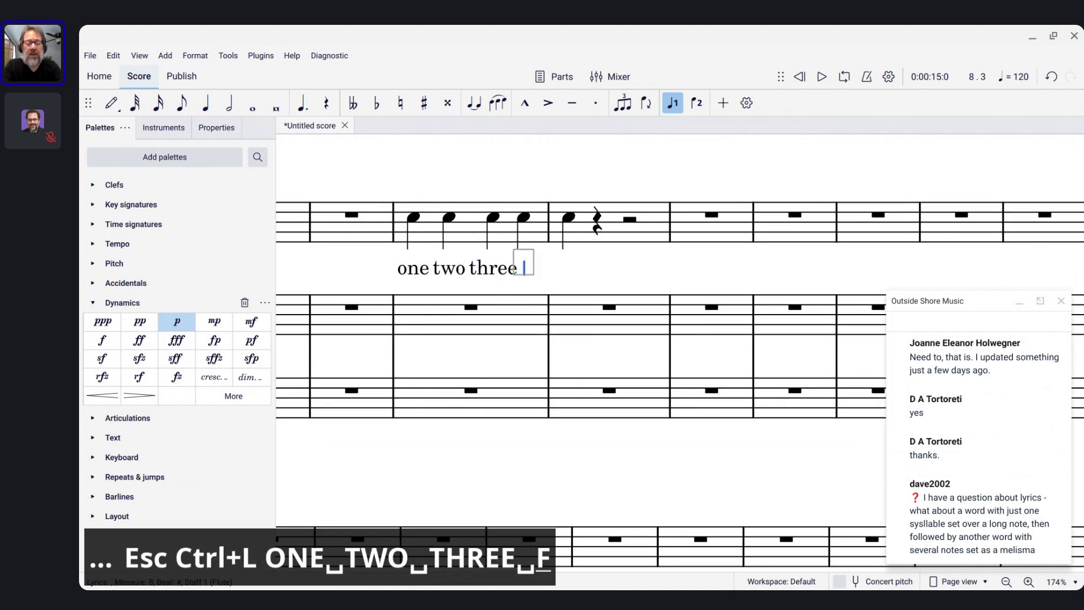
{"action": "left_click", "coordinate": [415, 219]}
{"action": "key", "text": "BackSpace"}
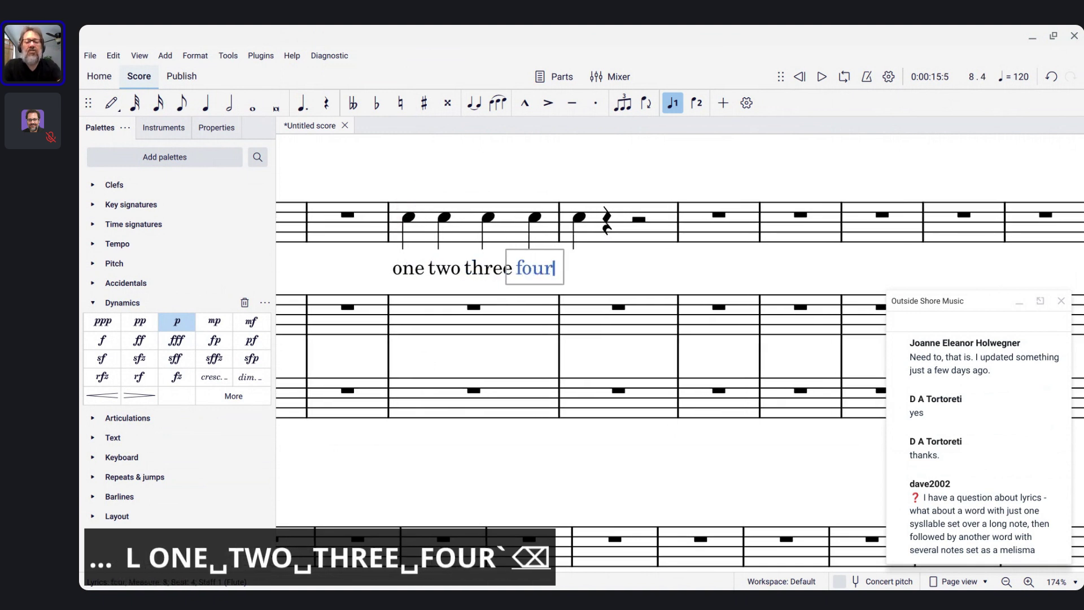
{"action": "key", "text": "Escape"}
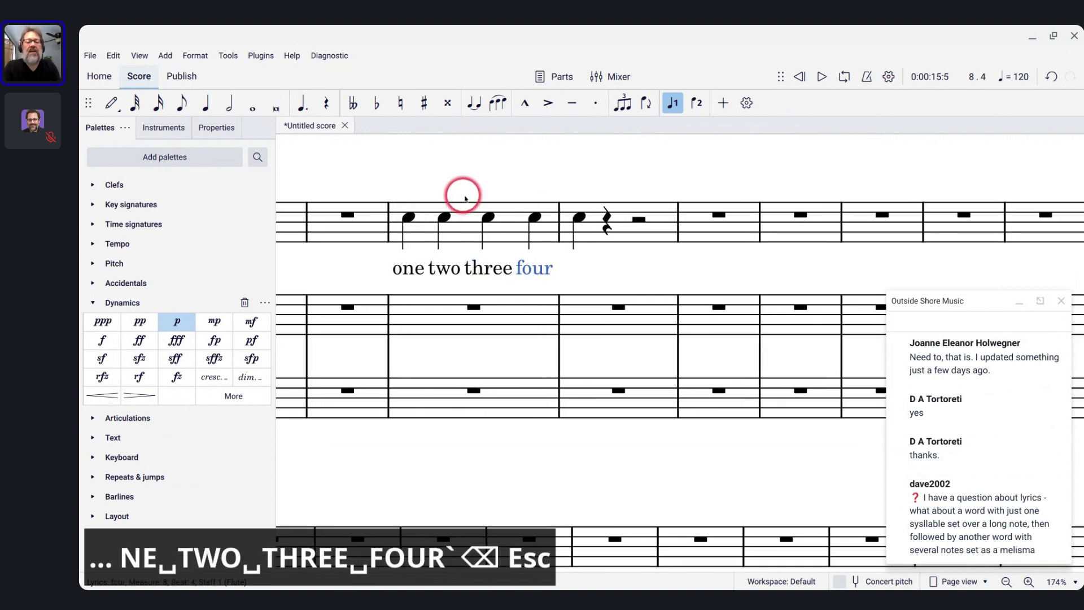
- Change the first note of measure 8, above the lyric "one", to a dotted quarter
{"action": "left_click", "coordinate": [444, 218]}
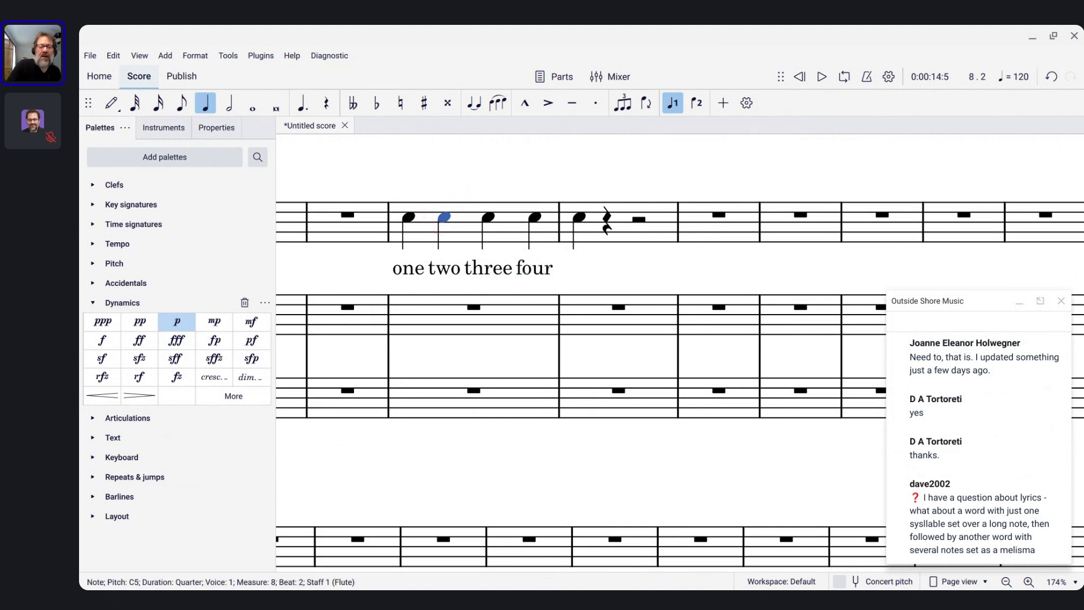
{"action": "left_click", "coordinate": [409, 216]}
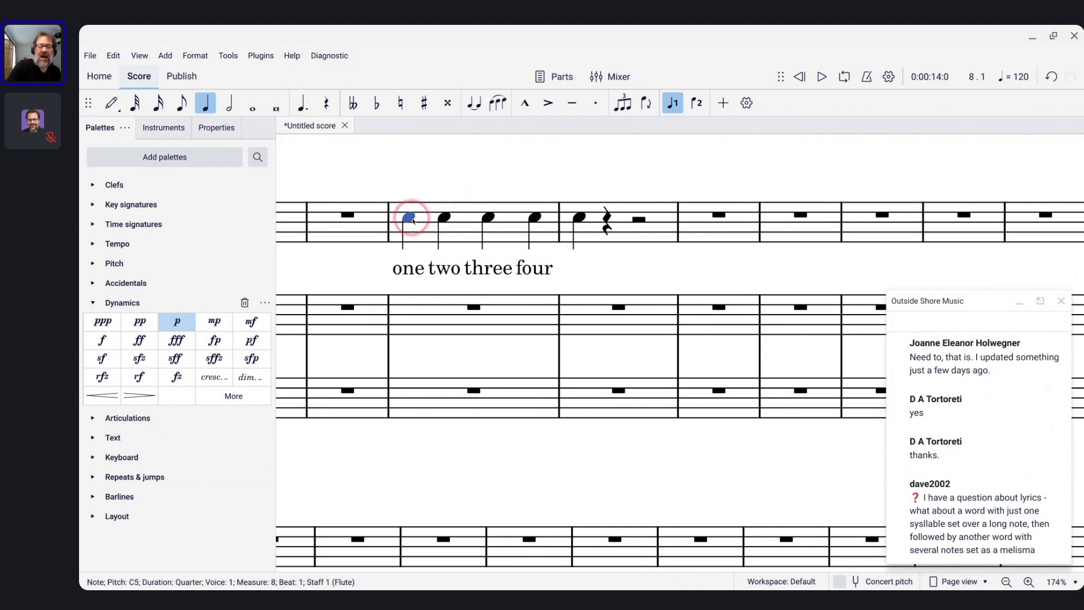
{"action": "key", "text": "period"}
{"action": "scroll", "coordinate": [409, 217], "scroll_direction": "up", "scroll_amount": 5}
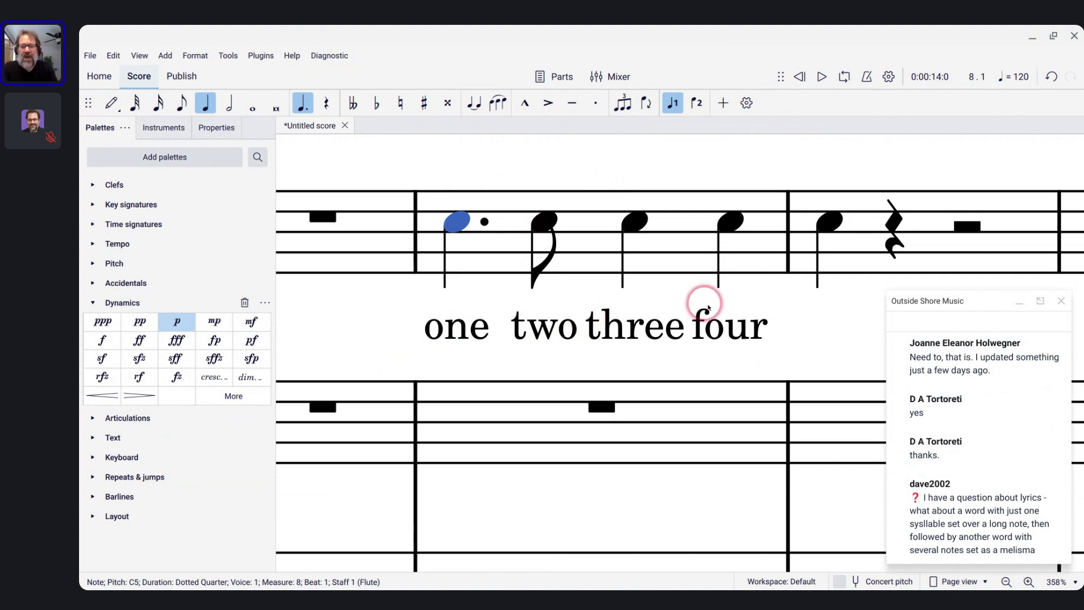
- Try changing the note above the lyric "three" to a half note, and undo that change
{"action": "left_click", "coordinate": [639, 224]}
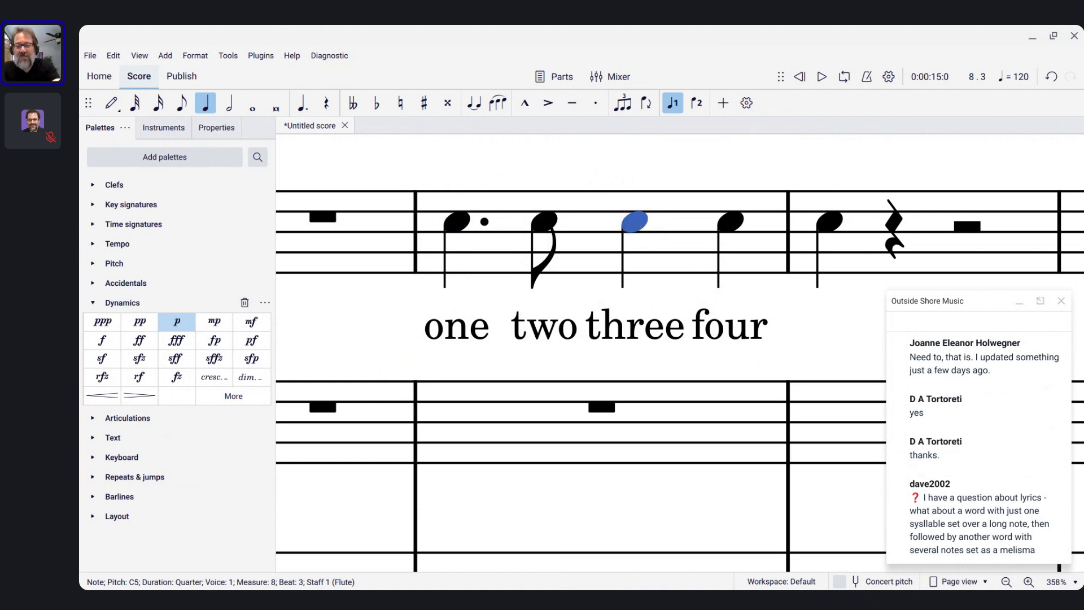
{"action": "key", "text": "6"}
{"action": "key", "text": "ctrl+z"}
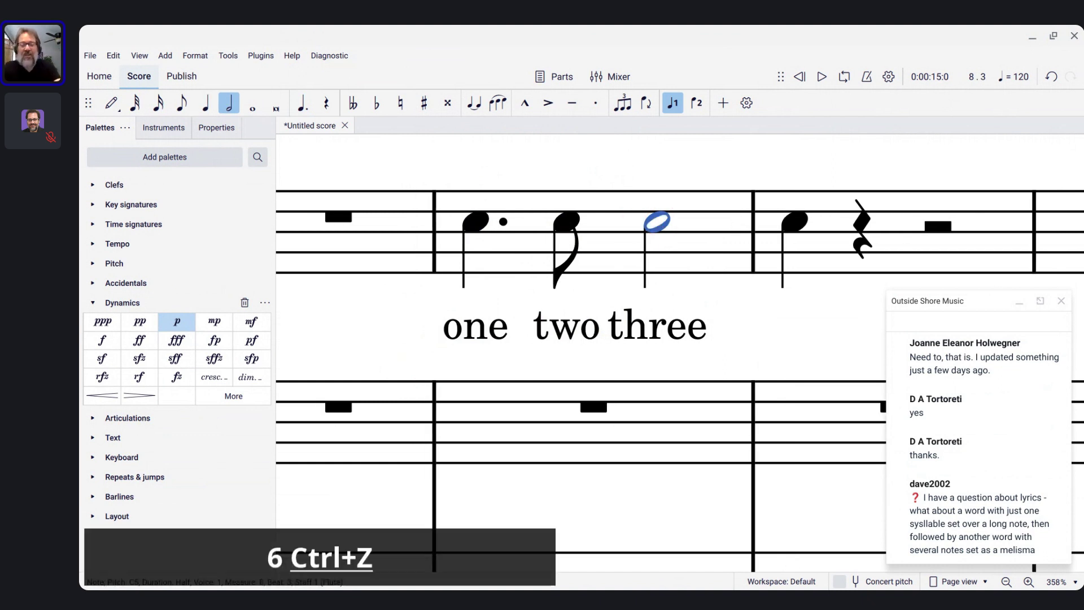
- Move the last note of measure 8 together with its lyric "four" to the first beat of measure 9
{"action": "left_click", "coordinate": [704, 219]}
{"action": "left_click", "coordinate": [729, 221]}
{"action": "key", "text": "shift+Right"}
{"action": "key", "text": "shift+Left"}
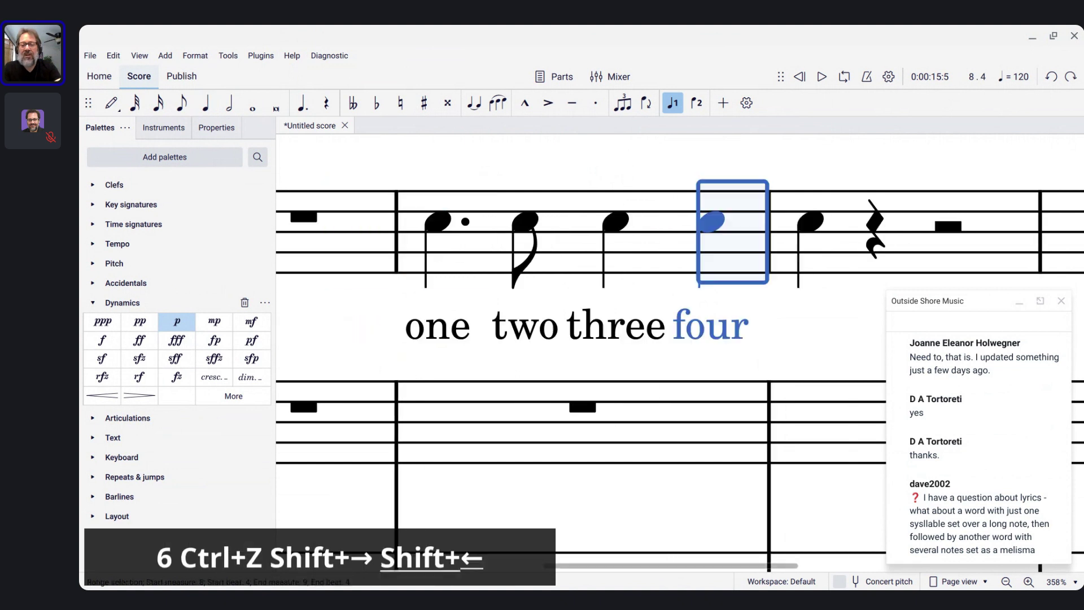
{"action": "key", "text": "ctrl+x"}
{"action": "key", "text": "Right"}
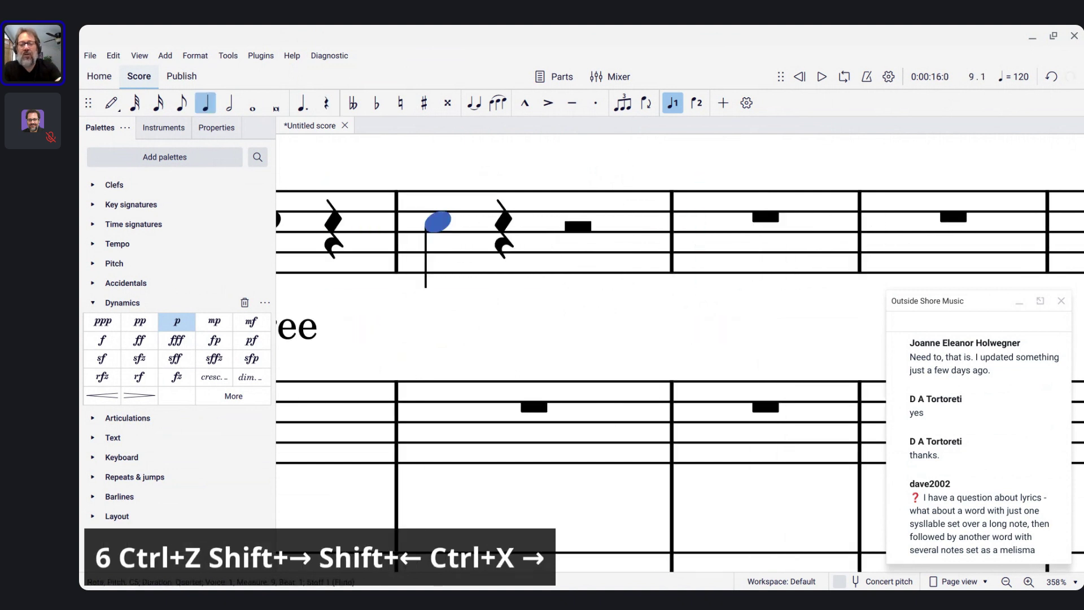
{"action": "key", "text": "ctrl+v"}
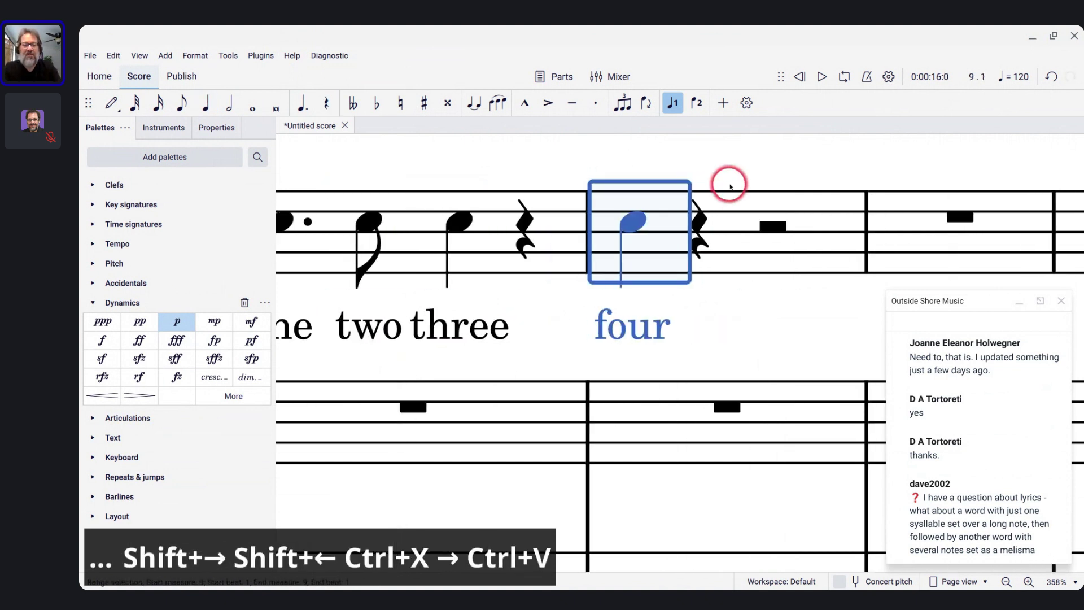
- Change the note above the lyric "three" on beat 3 of measure 8 to a half note
{"action": "left_click", "coordinate": [458, 221]}
{"action": "key", "text": "6"}
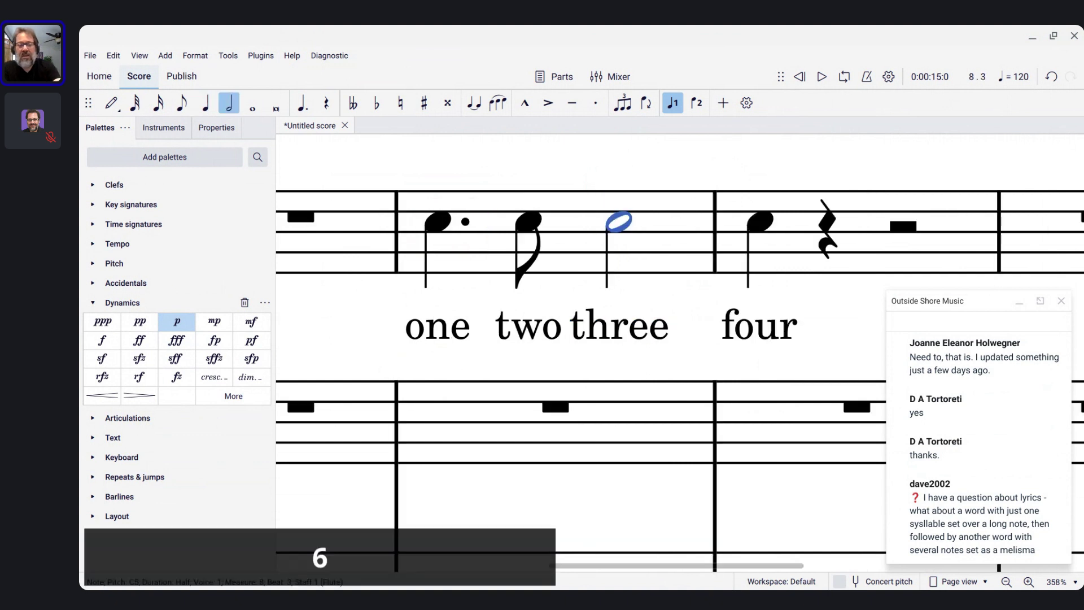
{"action": "key", "text": "Escape"}
{"action": "left_click", "coordinate": [592, 235]}
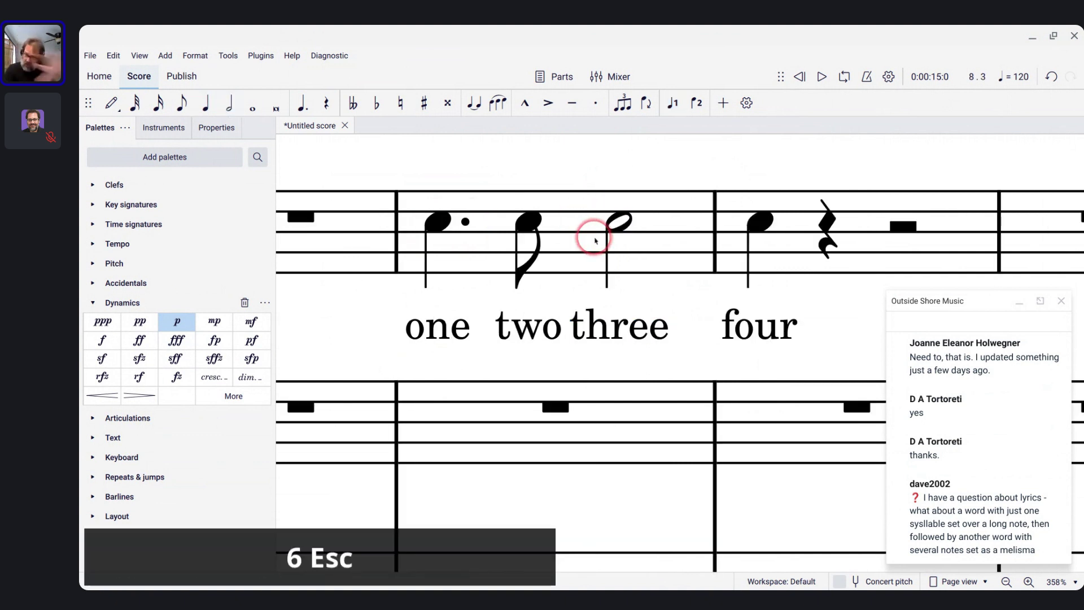
- Re-pitch the four notes above the lyrics to A, B, C and D using the Re-pitch existing notes input mode
{"action": "scroll", "coordinate": [595, 241], "scroll_direction": "down", "scroll_amount": 1}
{"action": "scroll", "coordinate": [595, 241], "scroll_direction": "right", "scroll_amount": 5}
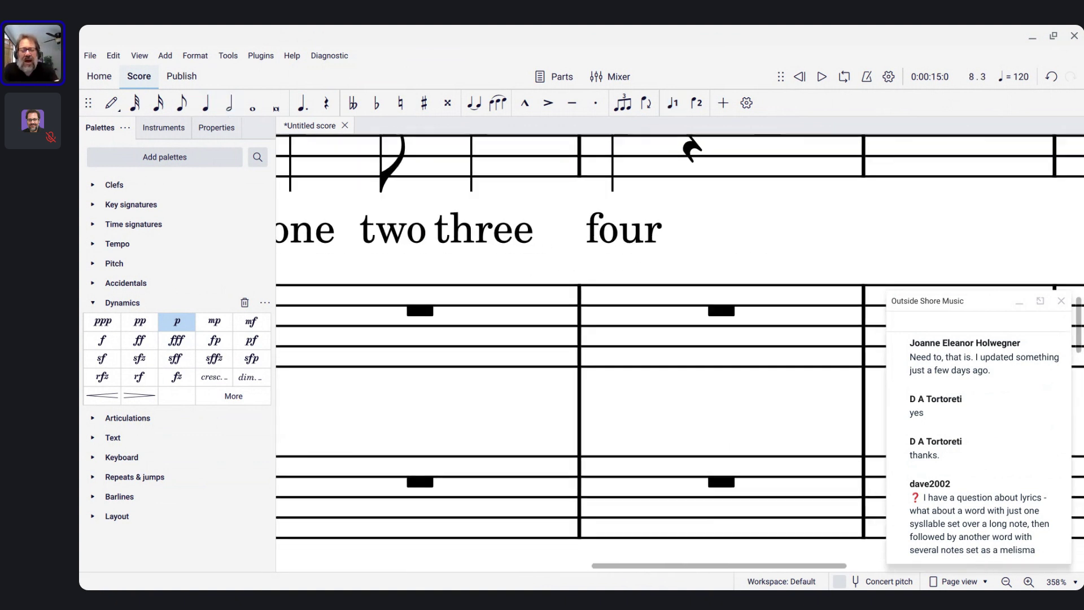
{"action": "scroll", "coordinate": [595, 241], "scroll_direction": "up", "scroll_amount": 2}
{"action": "scroll", "coordinate": [666, 220], "scroll_direction": "down", "scroll_amount": 3}
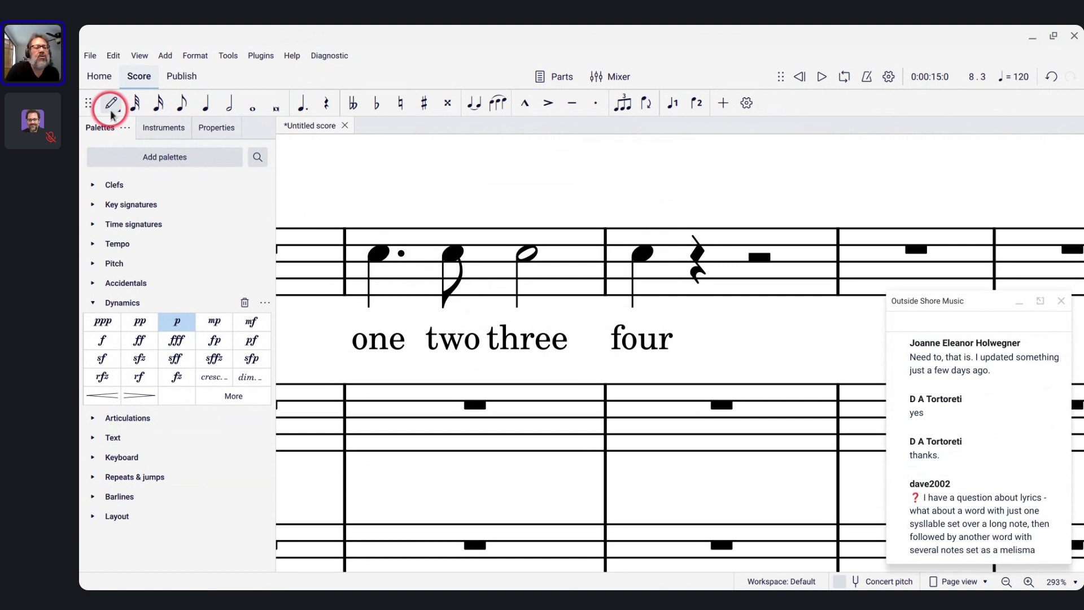
{"action": "left_click", "coordinate": [116, 113]}
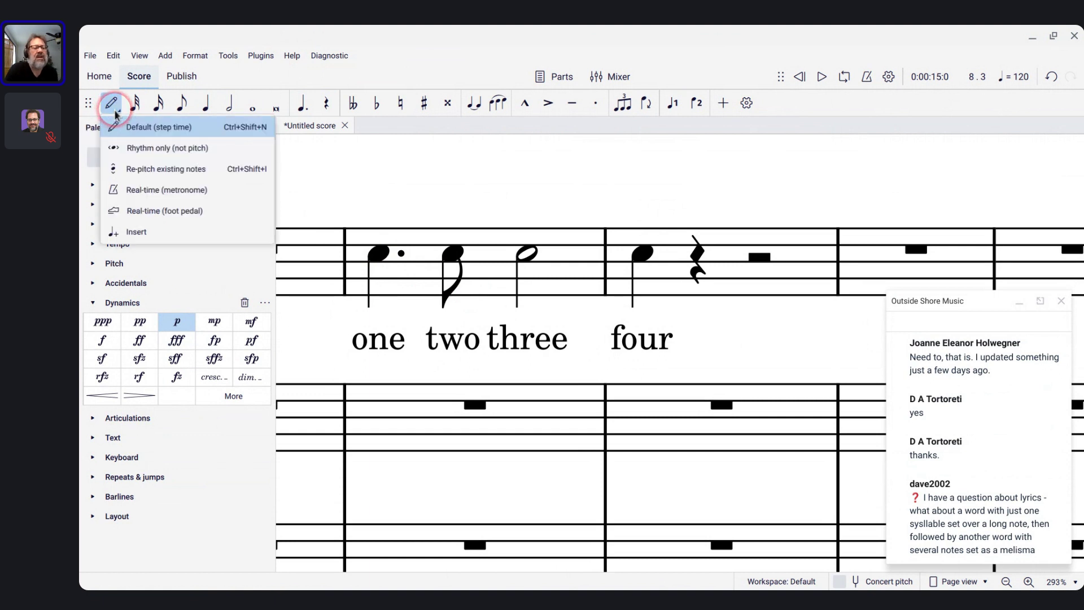
{"action": "left_click", "coordinate": [143, 171]}
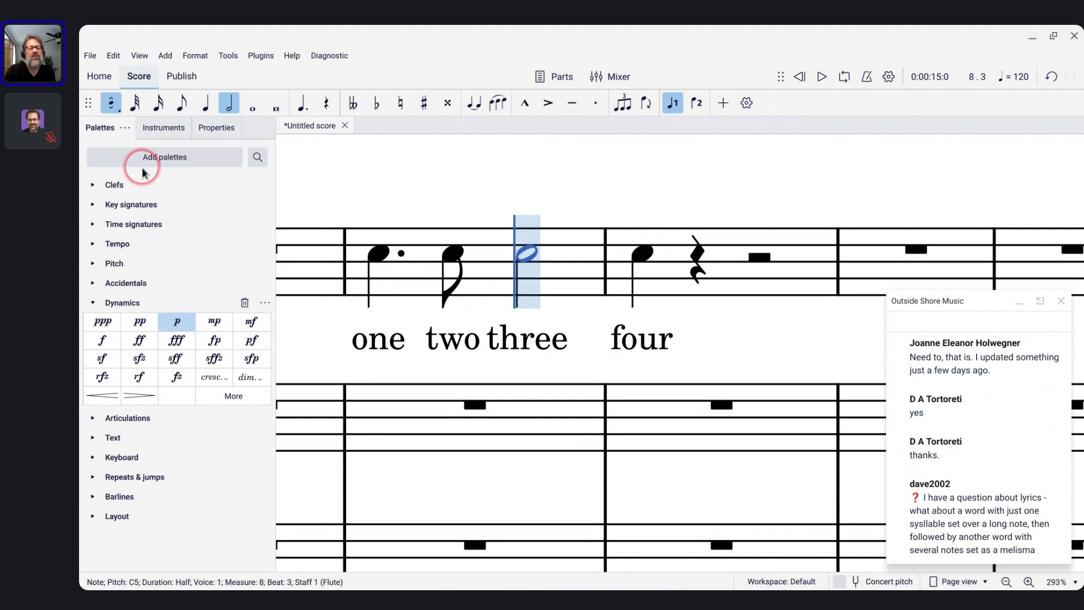
{"action": "key", "text": "Left"}
{"action": "key", "text": "Left"}
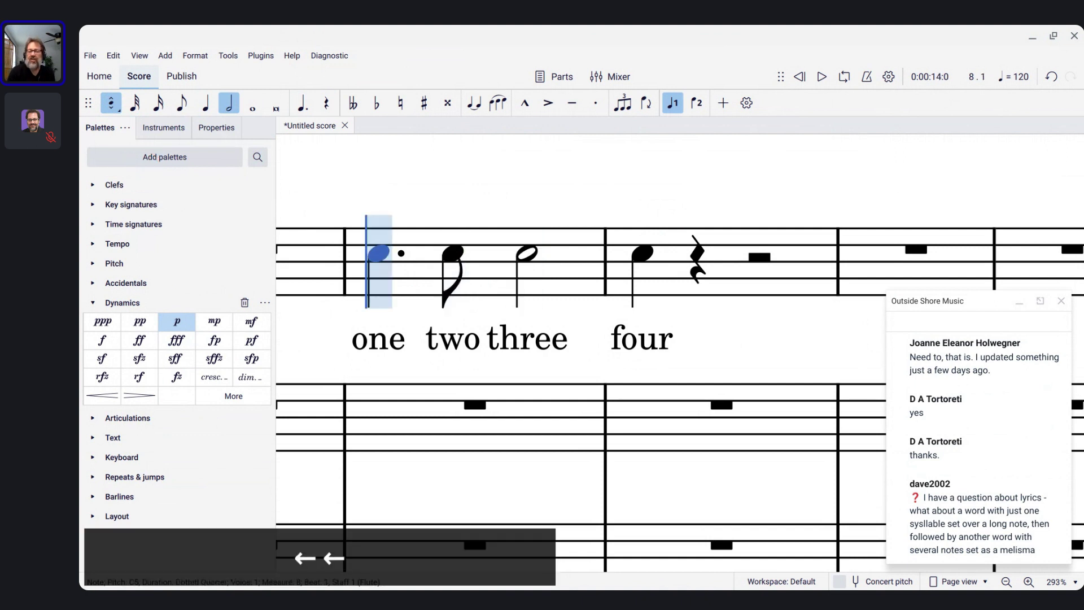
{"action": "key", "text": "a"}
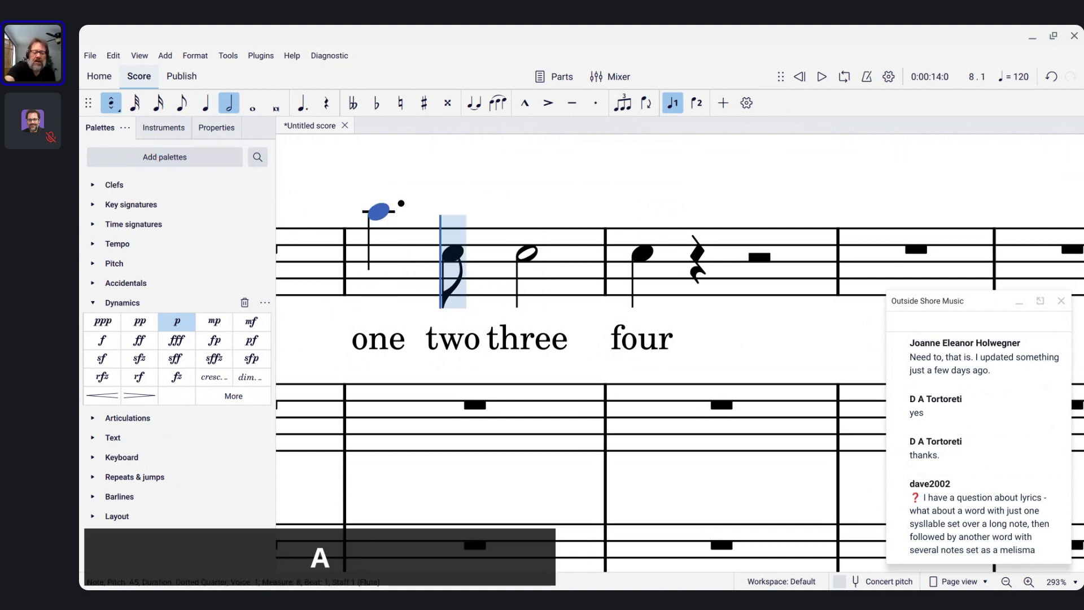
{"action": "key", "text": "b"}
{"action": "key", "text": "c"}
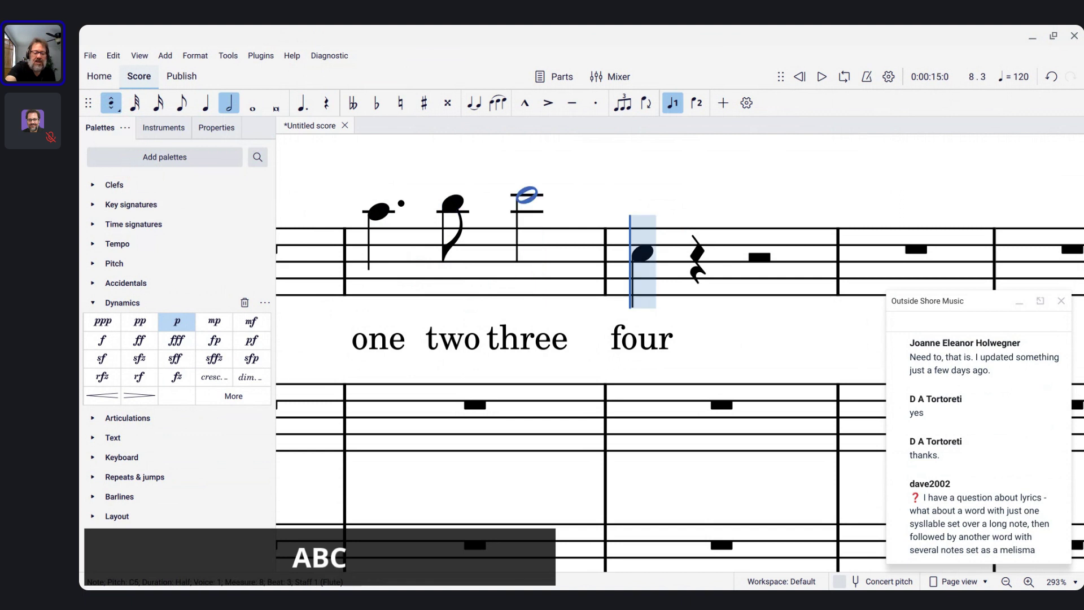
{"action": "key", "text": "d"}
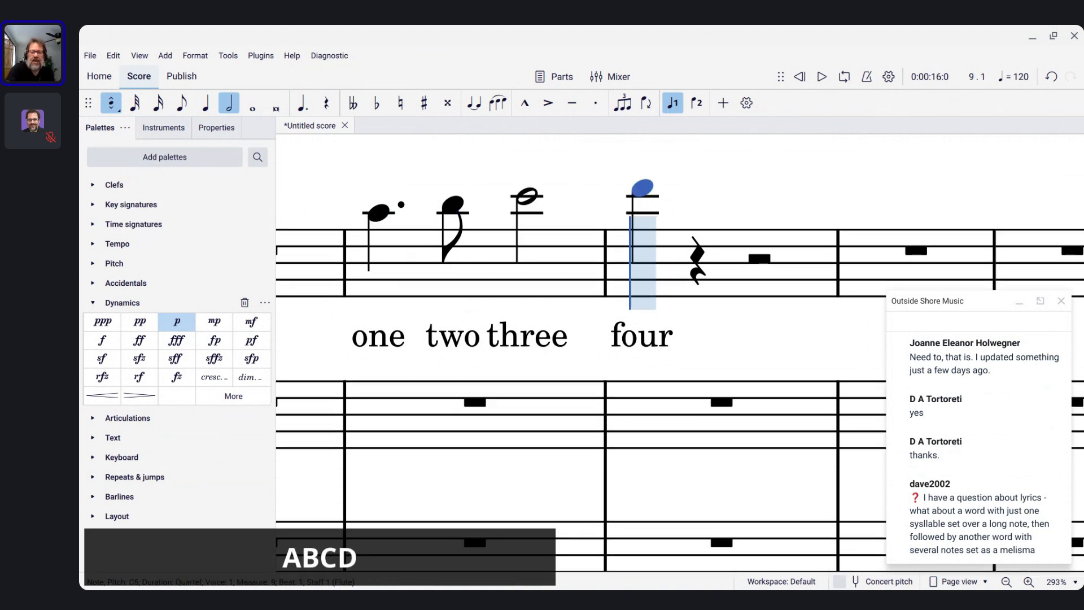
{"action": "key", "text": "Escape"}
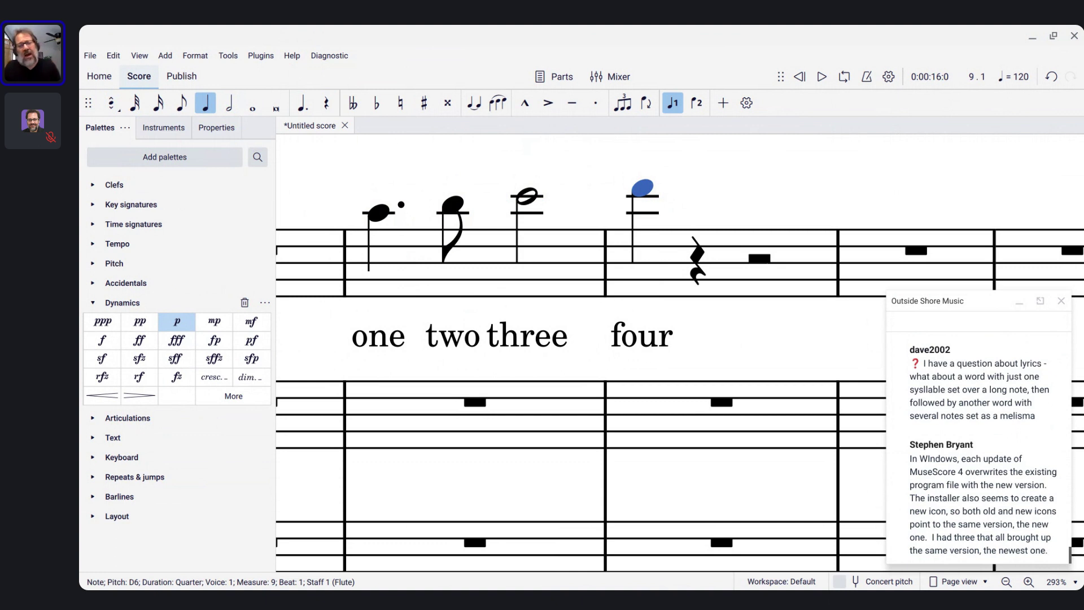
- Set the note input mode back to Default (step time) and leave note input
{"action": "left_click", "coordinate": [116, 111]}
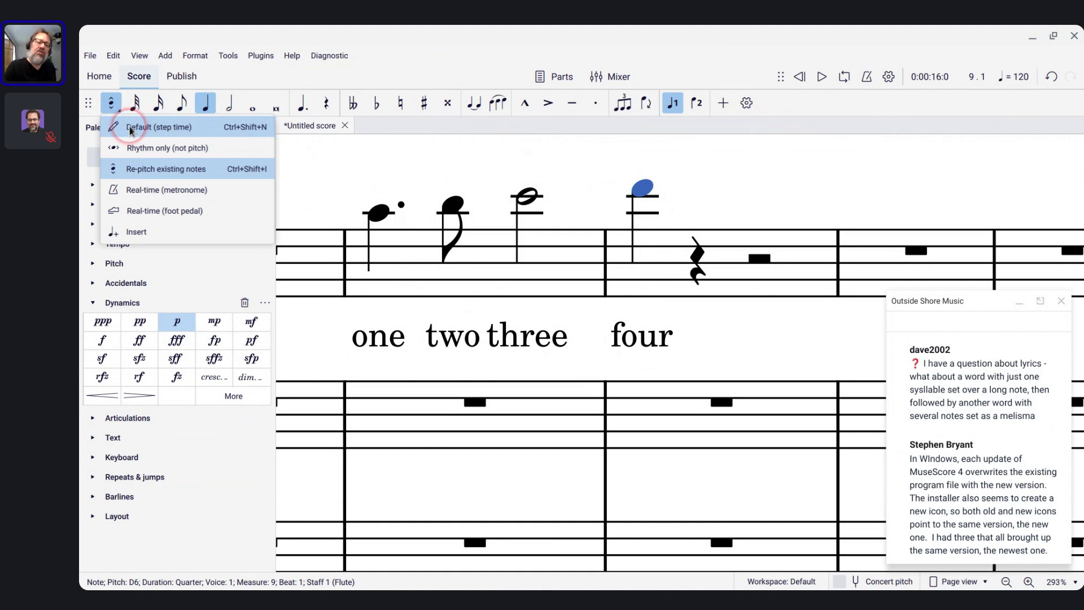
{"action": "left_click", "coordinate": [130, 129]}
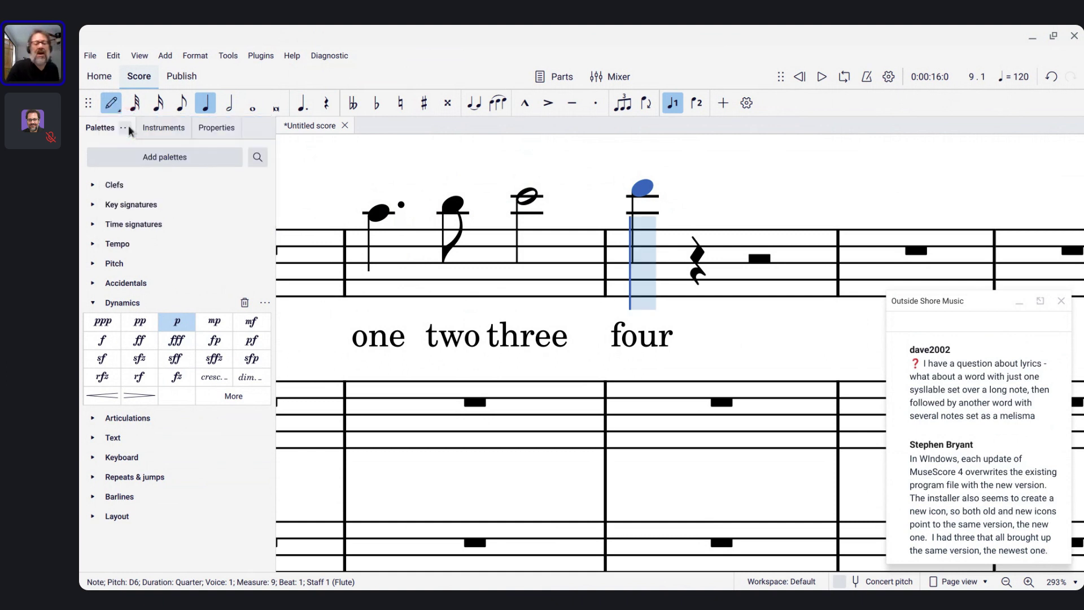
{"action": "key", "text": "grave"}
{"action": "key", "text": "Escape"}
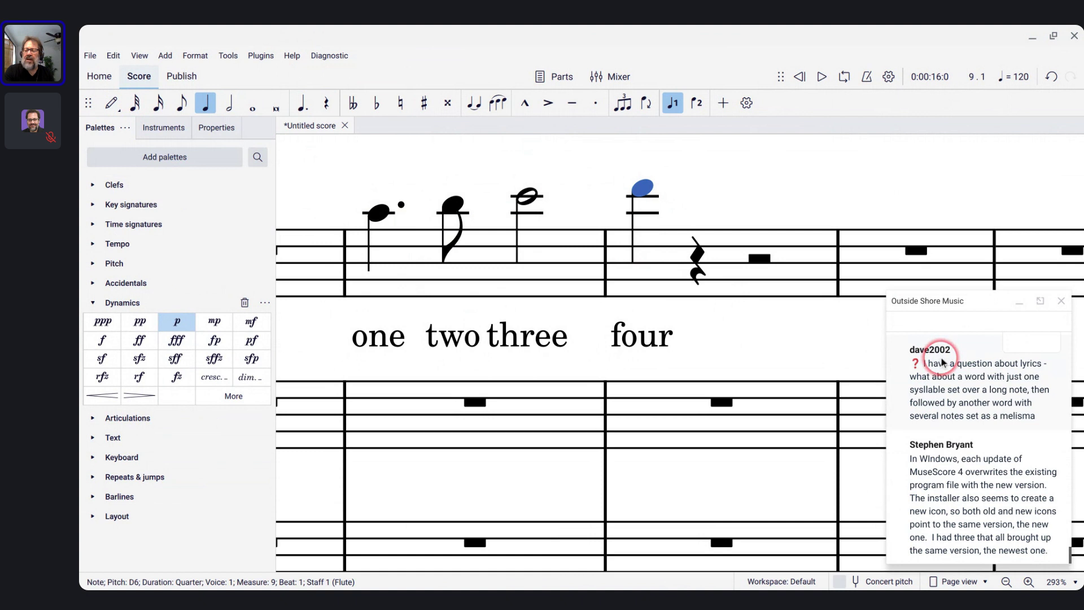
{"action": "scroll", "coordinate": [493, 411], "scroll_direction": "right", "scroll_amount": 3}
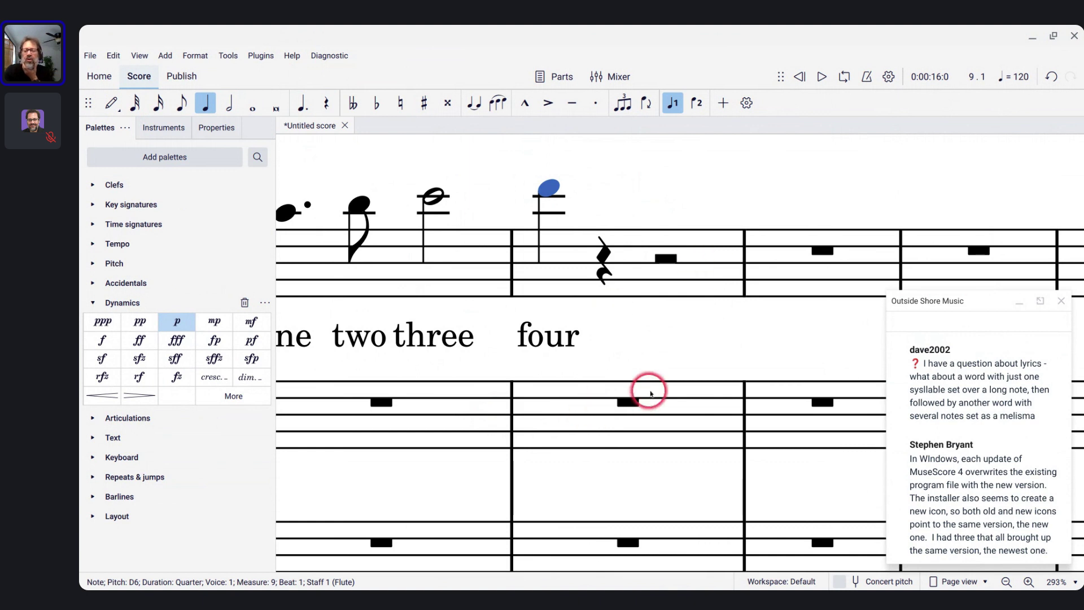
{"action": "scroll", "coordinate": [627, 400], "scroll_direction": "down", "scroll_amount": 3}
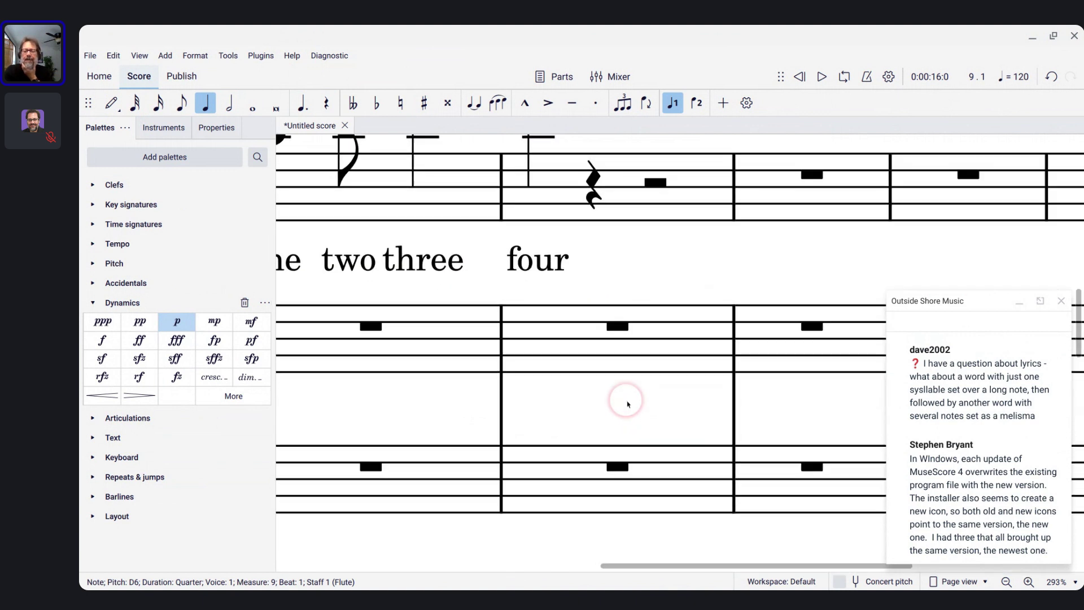
- Enter a whole note C in measure 9 of the upper piano staff and leave note input
{"action": "scroll", "coordinate": [626, 402], "scroll_direction": "right", "scroll_amount": 1}
{"action": "left_click", "coordinate": [601, 328]}
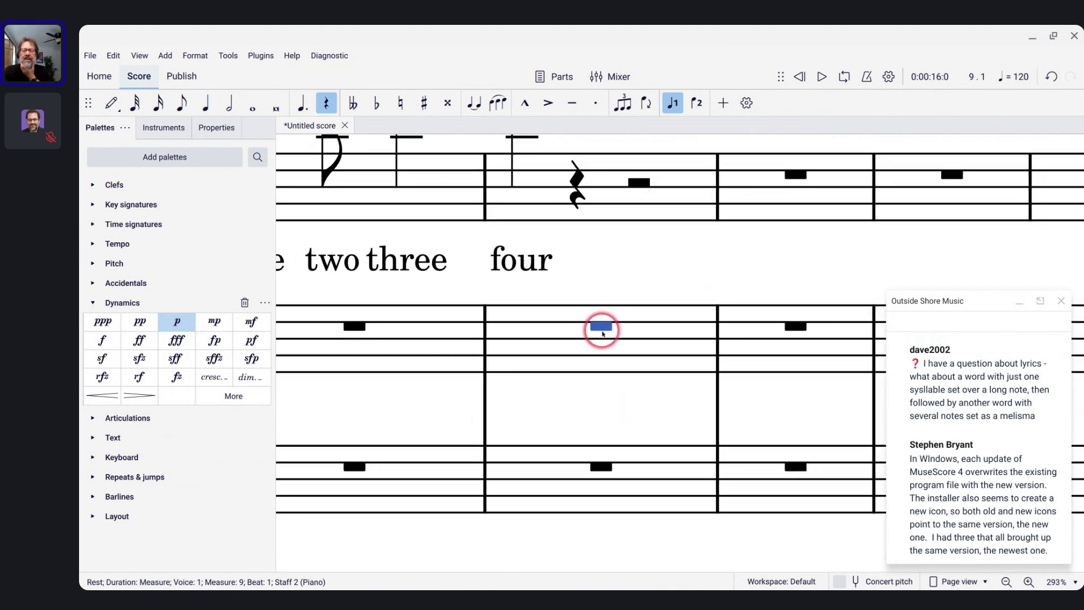
{"action": "key", "text": "n"}
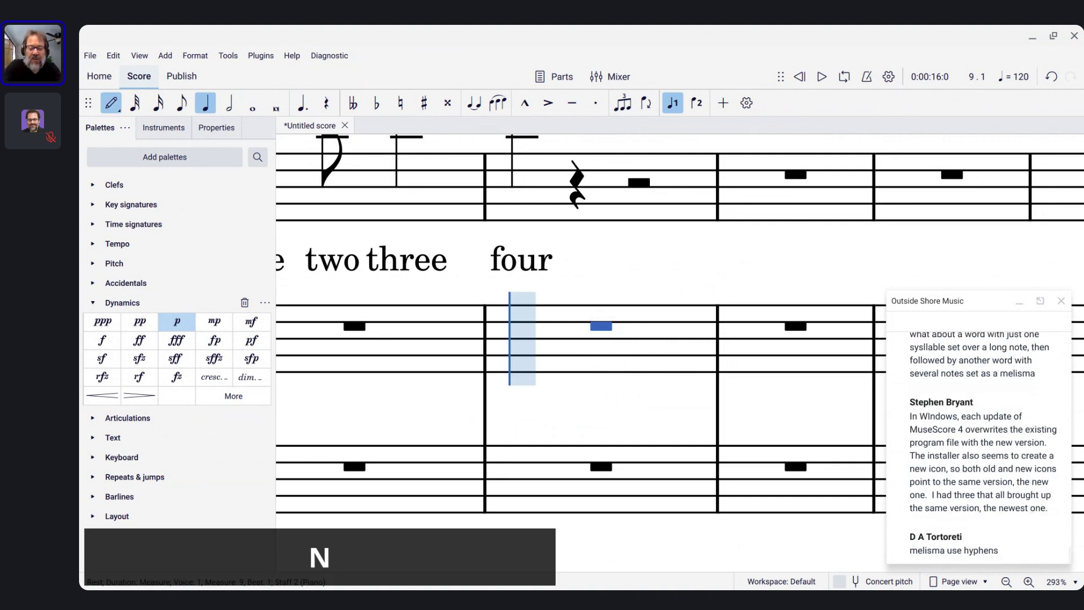
{"action": "key", "text": "7"}
{"action": "key", "text": "c"}
{"action": "key", "text": "Escape"}
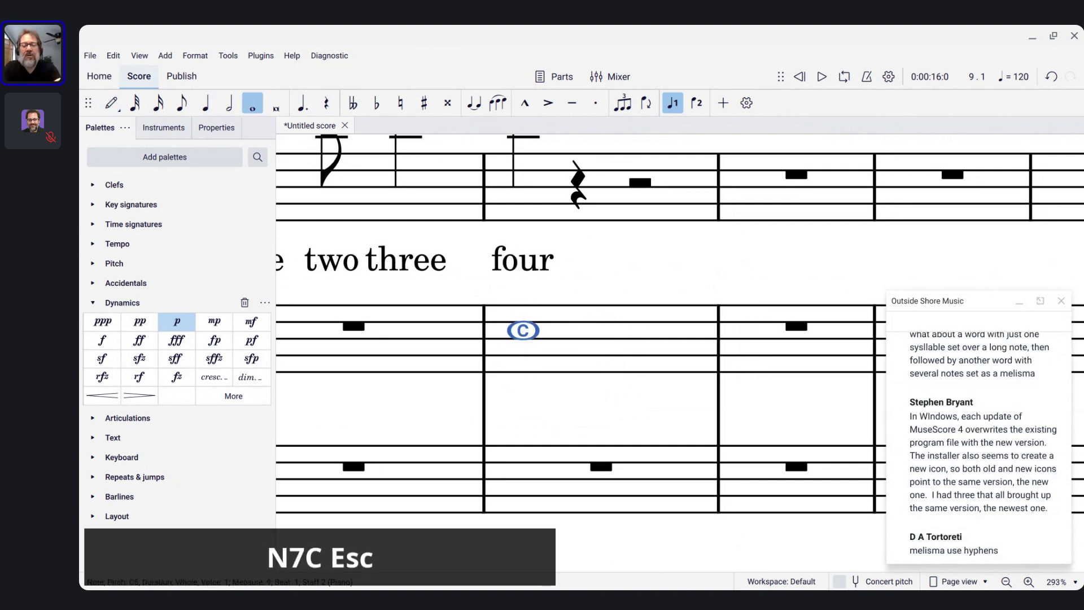
- Add the words "one two" as a single lyric syllable under the whole note in measure 9
{"action": "scroll", "coordinate": [559, 353], "scroll_direction": "up", "scroll_amount": 4, "text": "ctrl"}
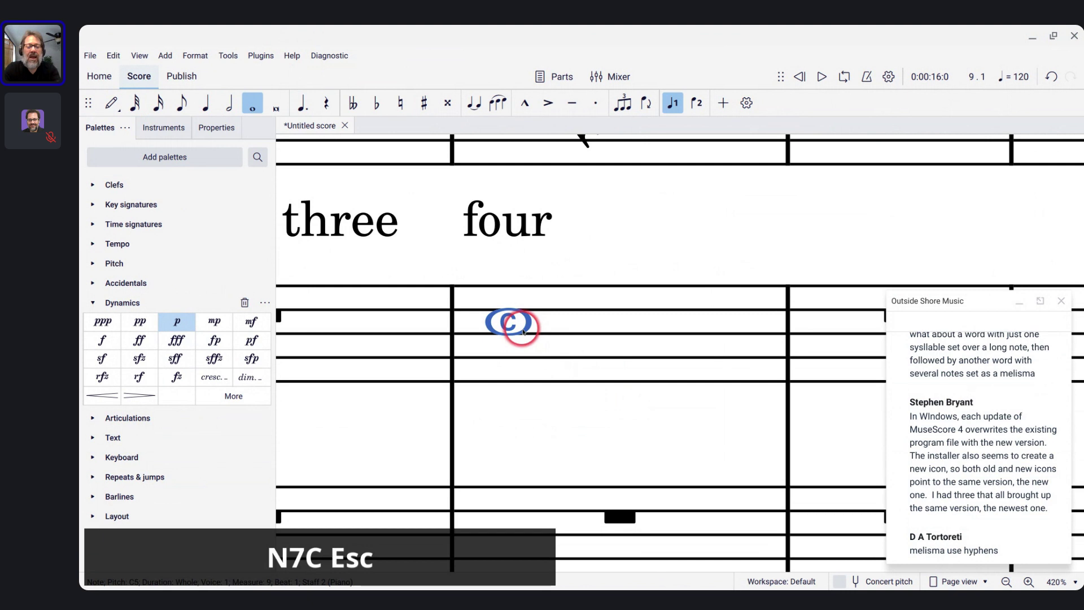
{"action": "key", "text": "ctrl+l"}
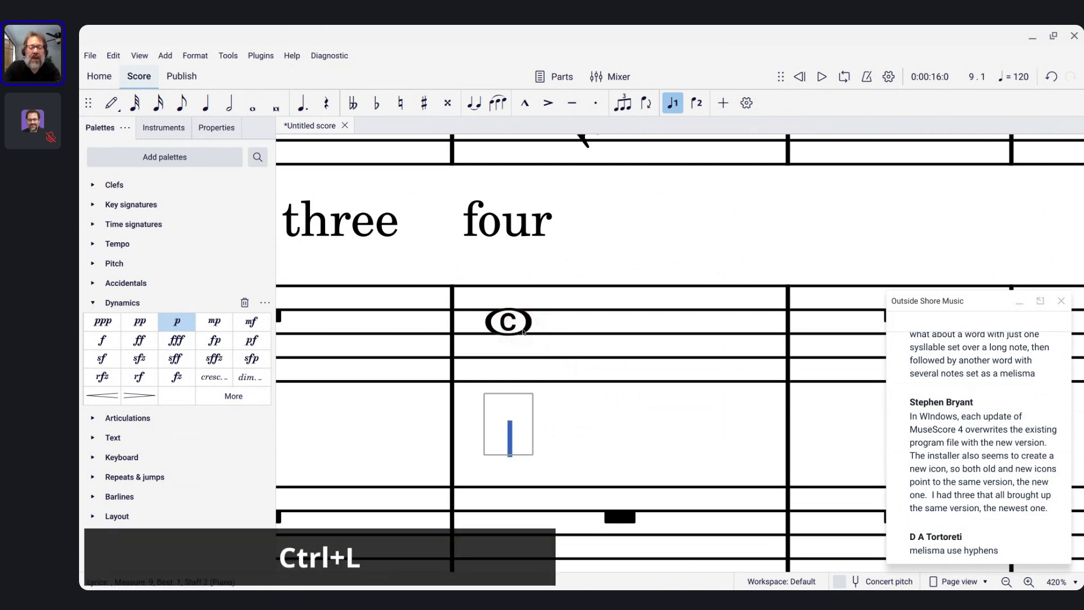
{"action": "type", "text": "one"}
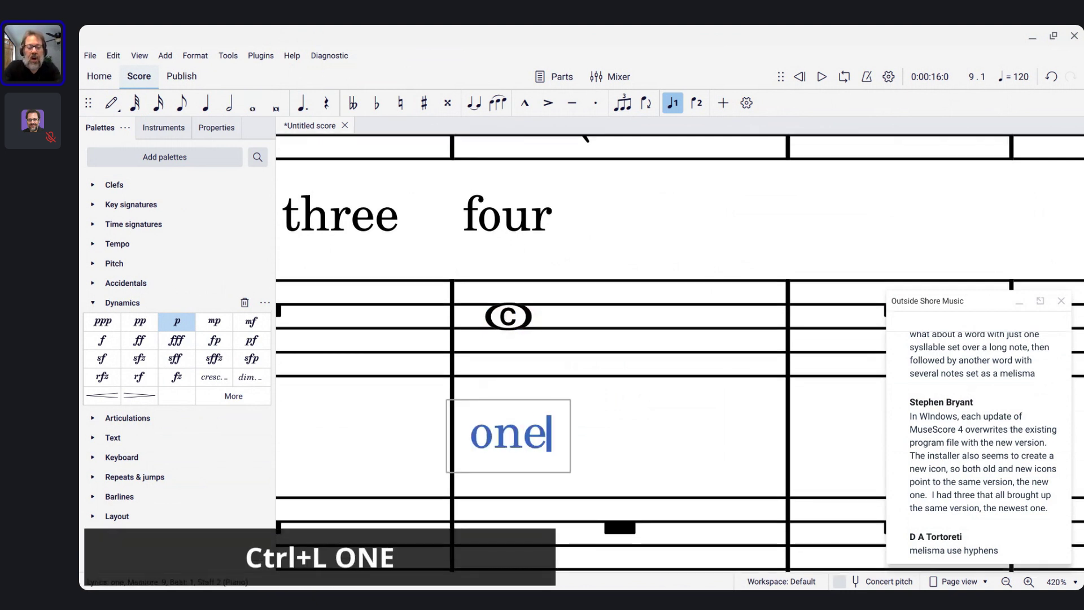
{"action": "key", "text": "ctrl+space"}
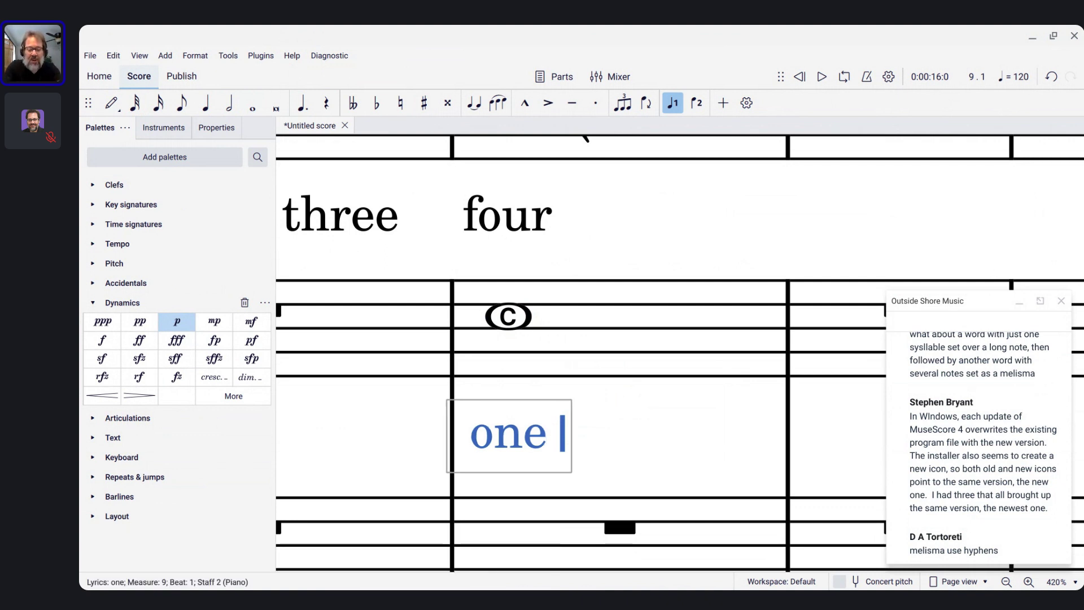
{"action": "type", "text": "two"}
- Try to append a literal underscore after "two" in the measure 9 piano lyric
{"action": "key", "text": "shift+minus"}
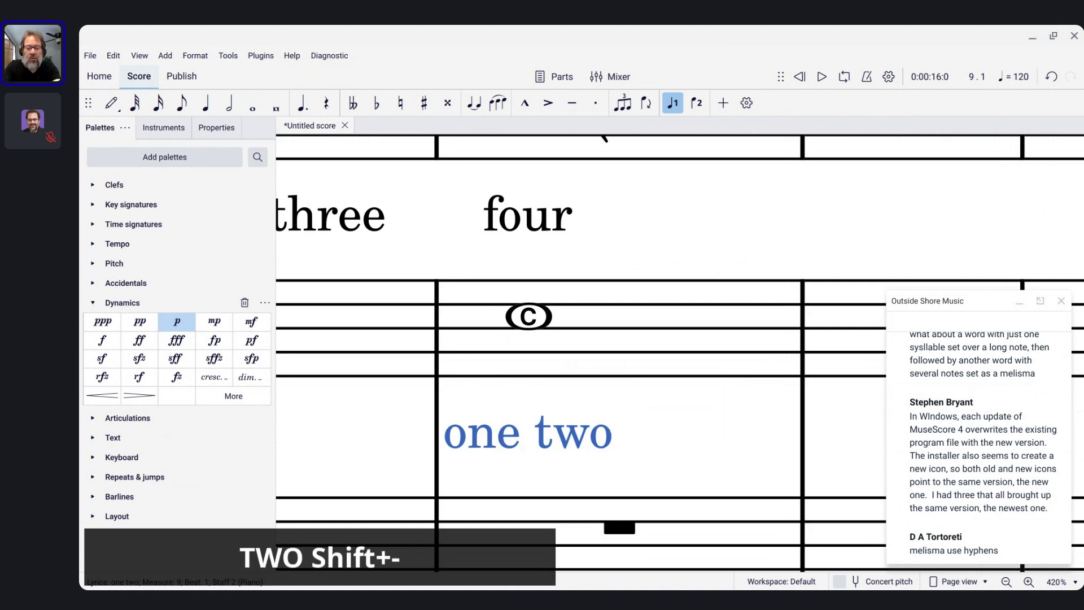
{"action": "double_click", "coordinate": [591, 444]}
{"action": "key", "text": "Right"}
{"action": "key", "text": "shift+minus"}
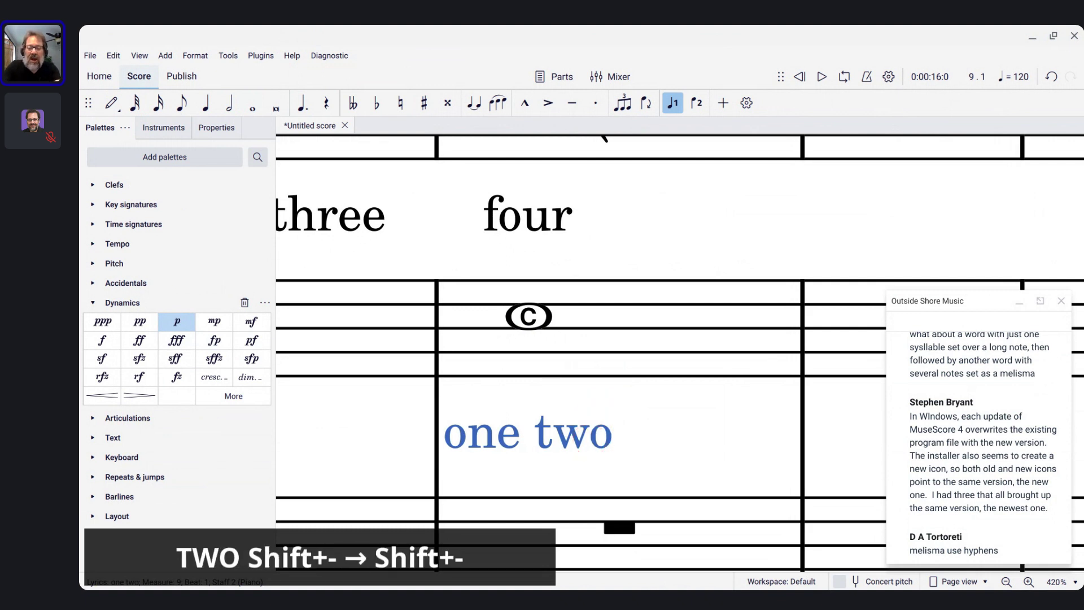
{"action": "double_click", "coordinate": [589, 436]}
{"action": "key", "text": "Right"}
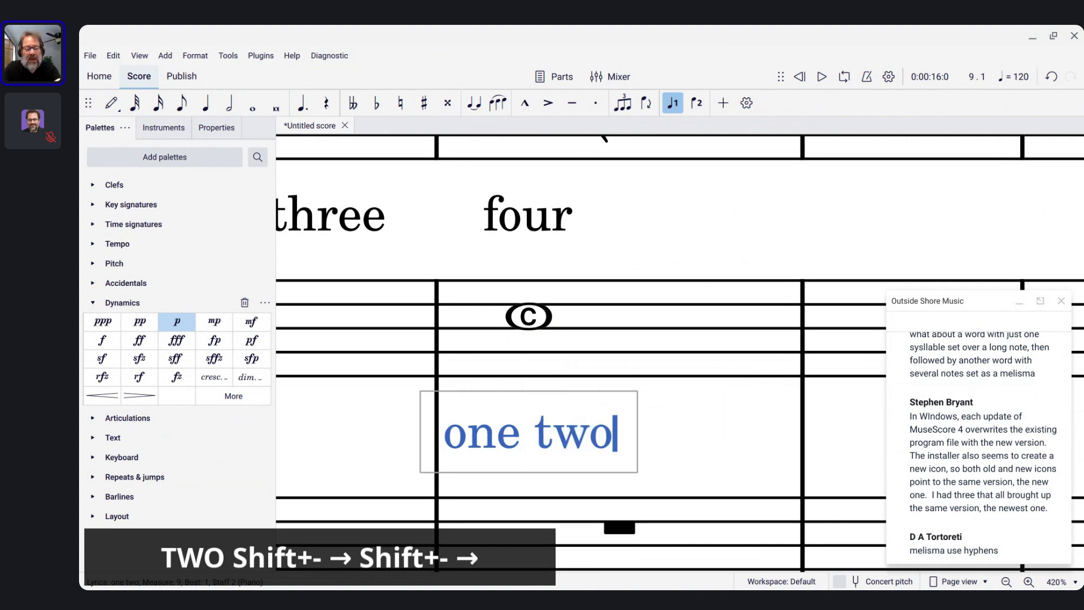
{"action": "key", "text": "ctrl+shift+minus"}
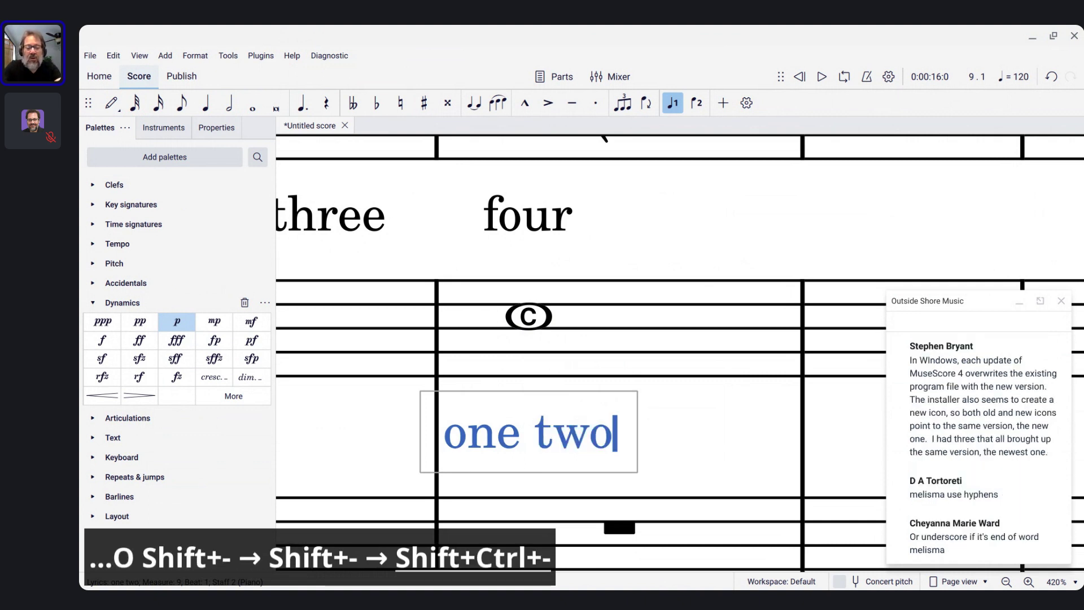
{"action": "key", "text": "BackSpace"}
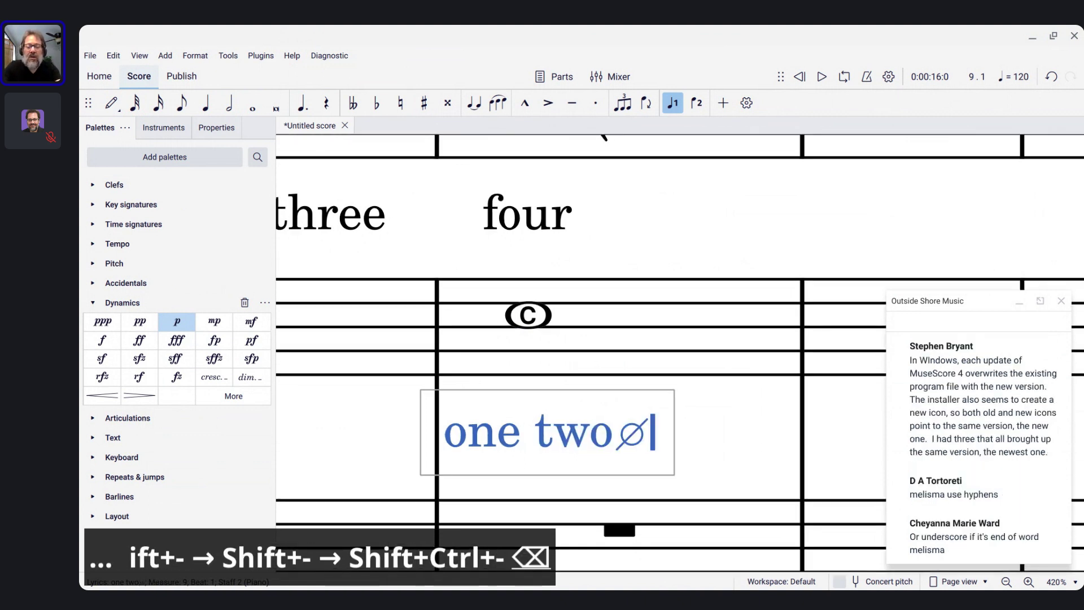
{"action": "key", "text": "ctrl+shift+minus"}
{"action": "key", "text": "BackSpace"}
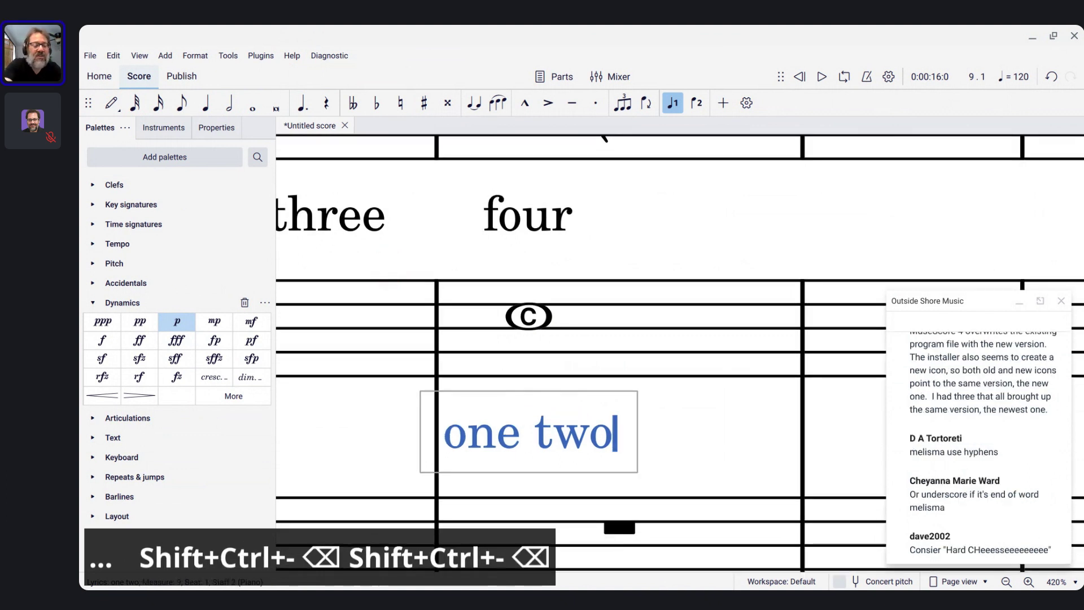
- Try a long dash from the common special characters after "two" in the lyric, and remove it again
{"action": "key", "text": "shift+F2"}
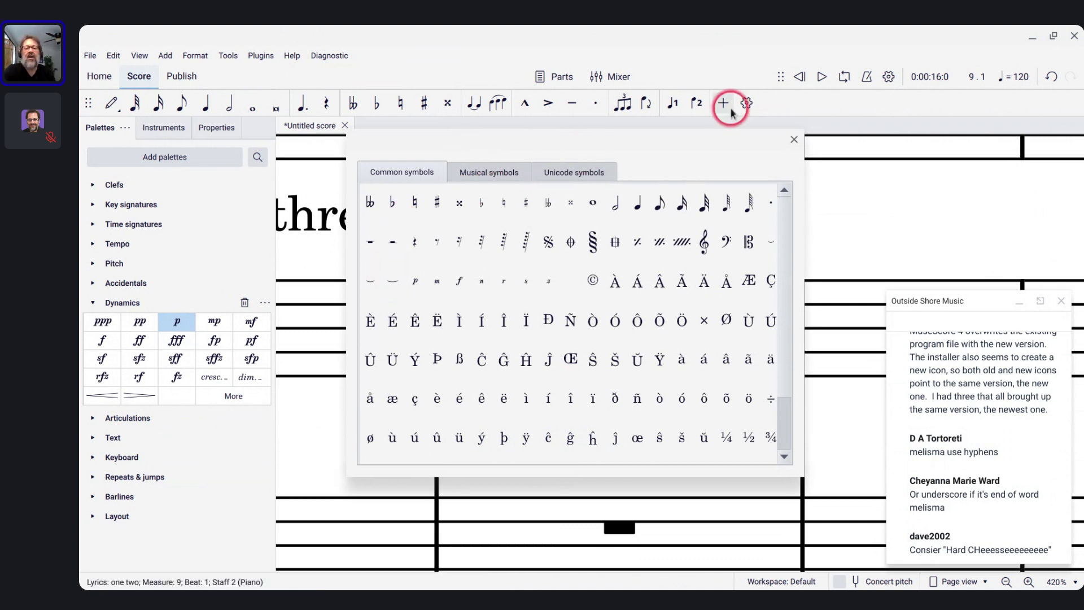
{"action": "left_click_drag", "start_coordinate": [695, 136], "coordinate": [554, 114]}
{"action": "left_click", "coordinate": [383, 338]}
{"action": "scroll", "coordinate": [380, 334], "scroll_direction": "down", "scroll_amount": 2}
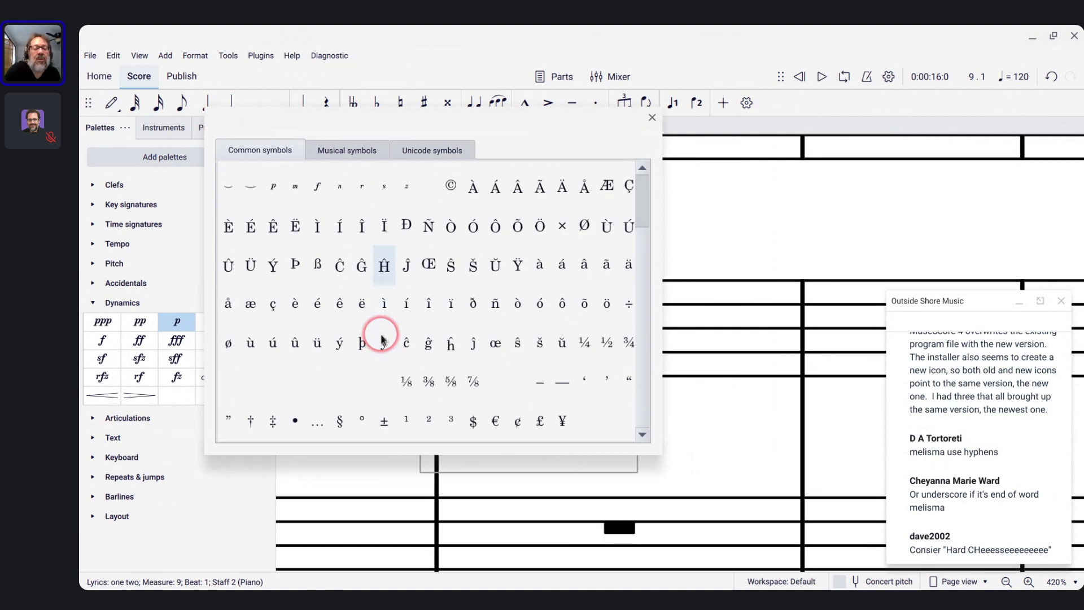
{"action": "left_click", "coordinate": [544, 382]}
{"action": "left_click", "coordinate": [561, 384]}
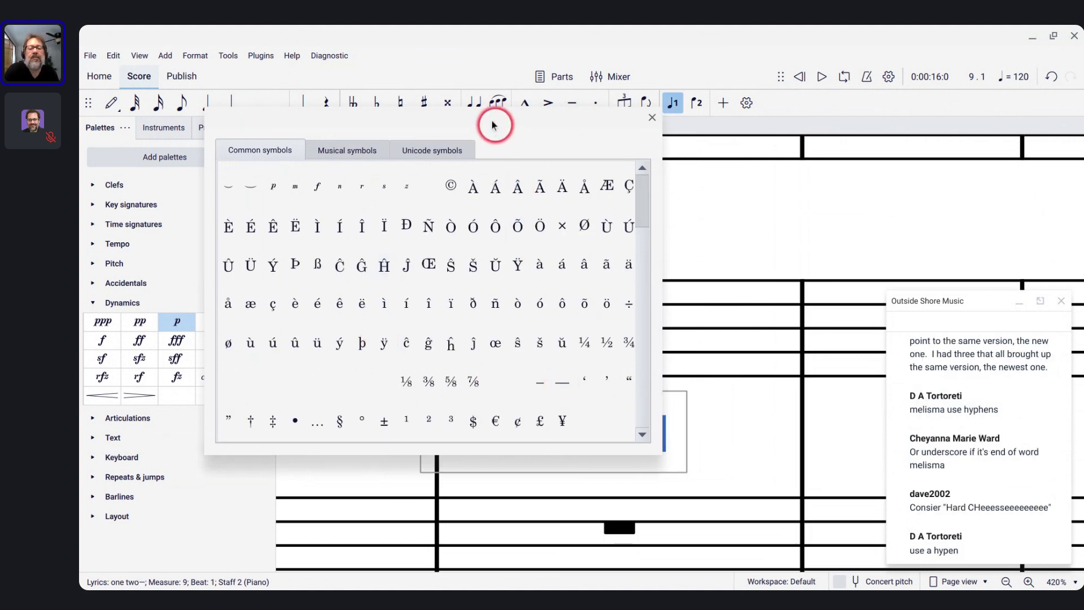
{"action": "left_click_drag", "start_coordinate": [493, 121], "coordinate": [423, 149]}
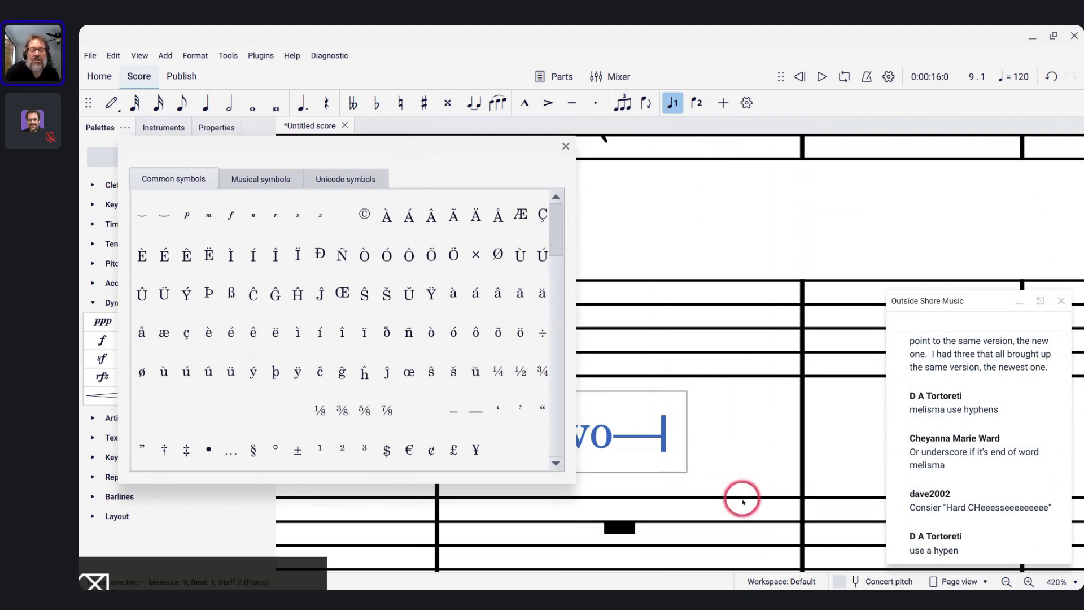
{"action": "left_click", "coordinate": [669, 449]}
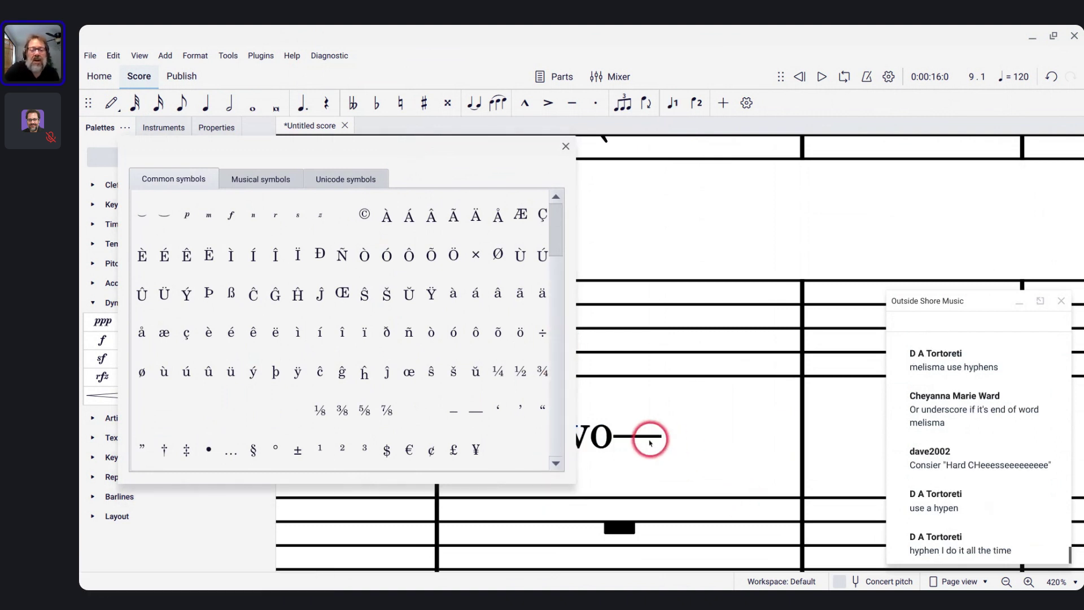
{"action": "double_click", "coordinate": [669, 449]}
{"action": "key", "text": "BackSpace"}
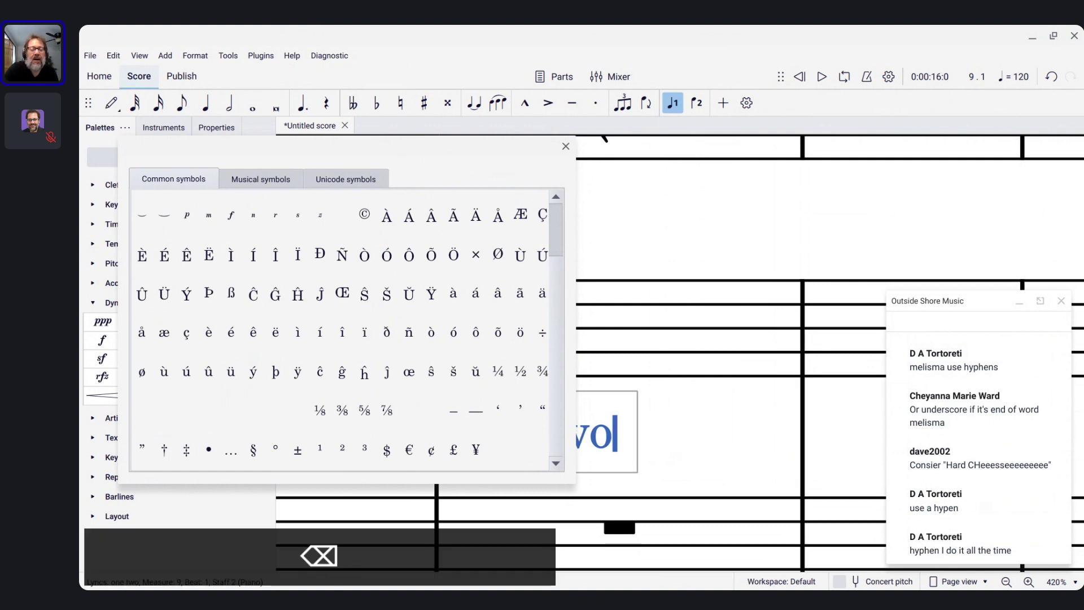
- Append five underscores after "two" in the lyric using the Basic Latin Unicode symbols, and close the special characters
{"action": "left_click", "coordinate": [332, 181]}
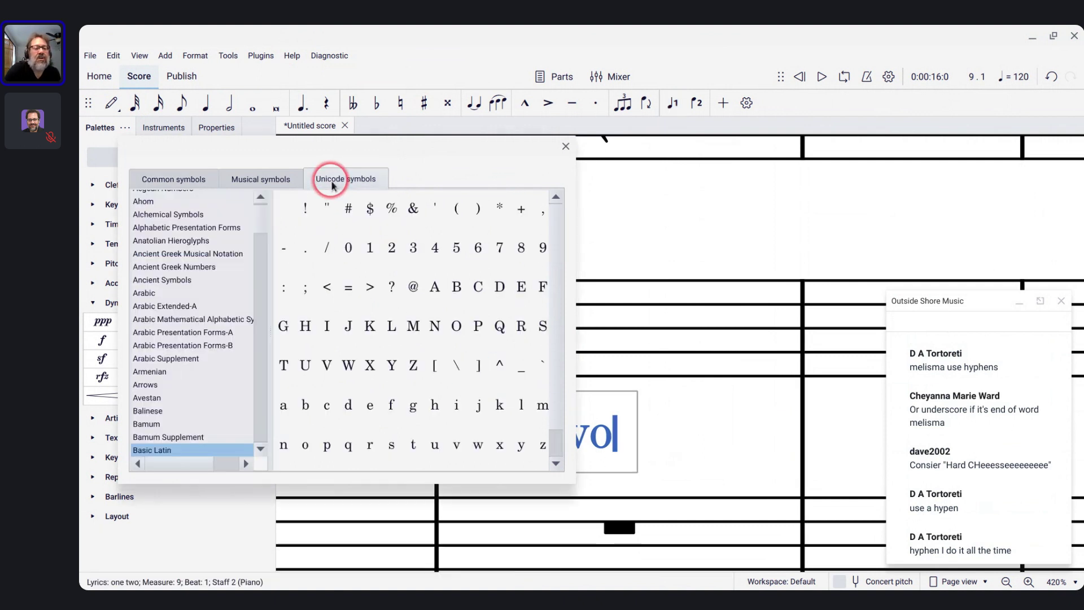
{"action": "scroll", "coordinate": [177, 226], "scroll_direction": "up", "scroll_amount": 1}
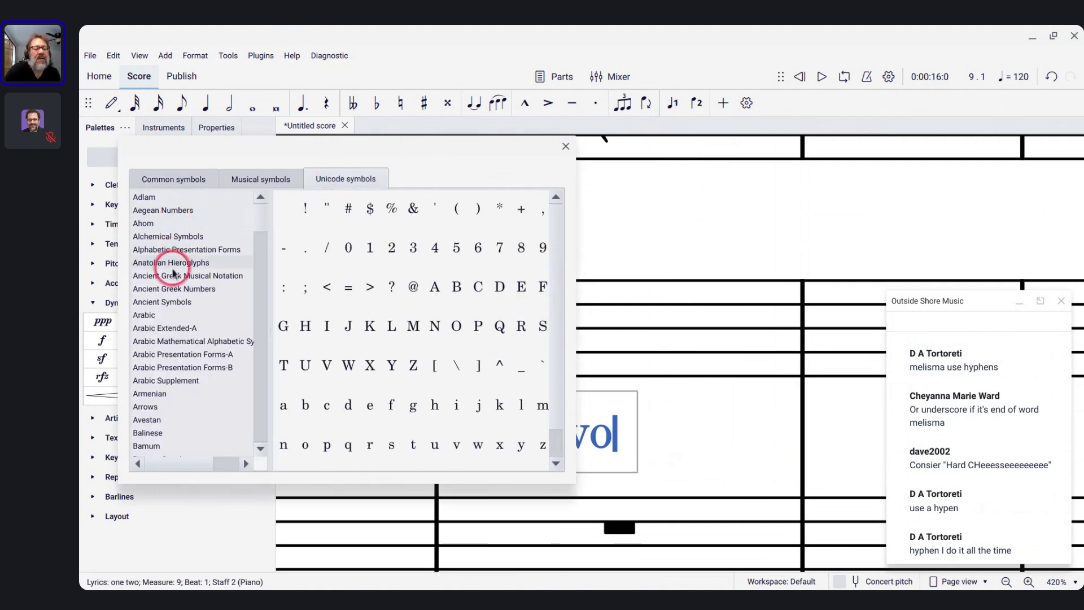
{"action": "scroll", "coordinate": [175, 242], "scroll_direction": "down", "scroll_amount": 4}
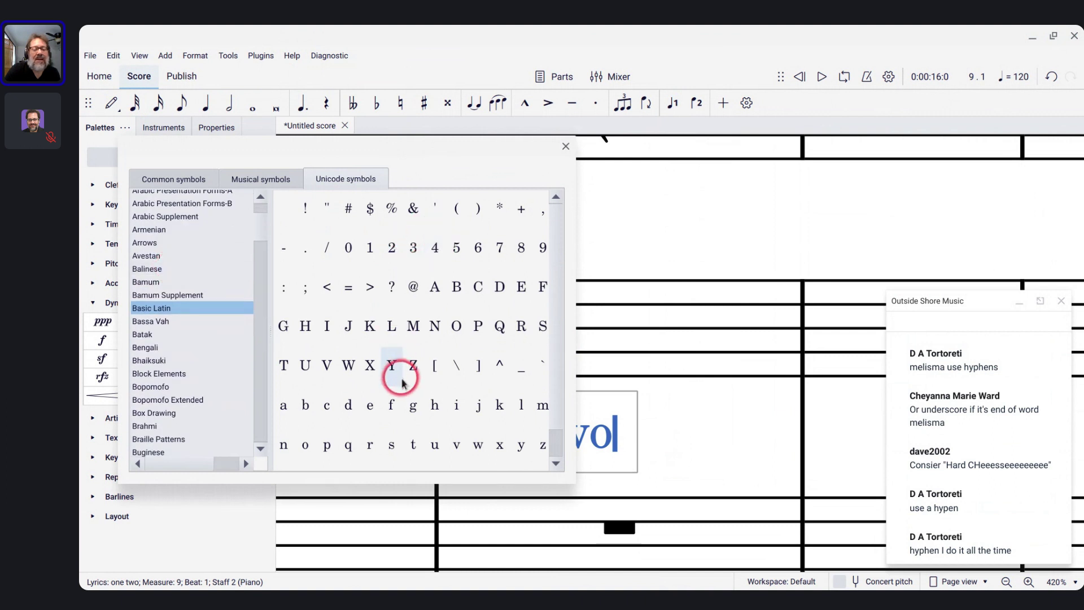
{"action": "left_click", "coordinate": [517, 373]}
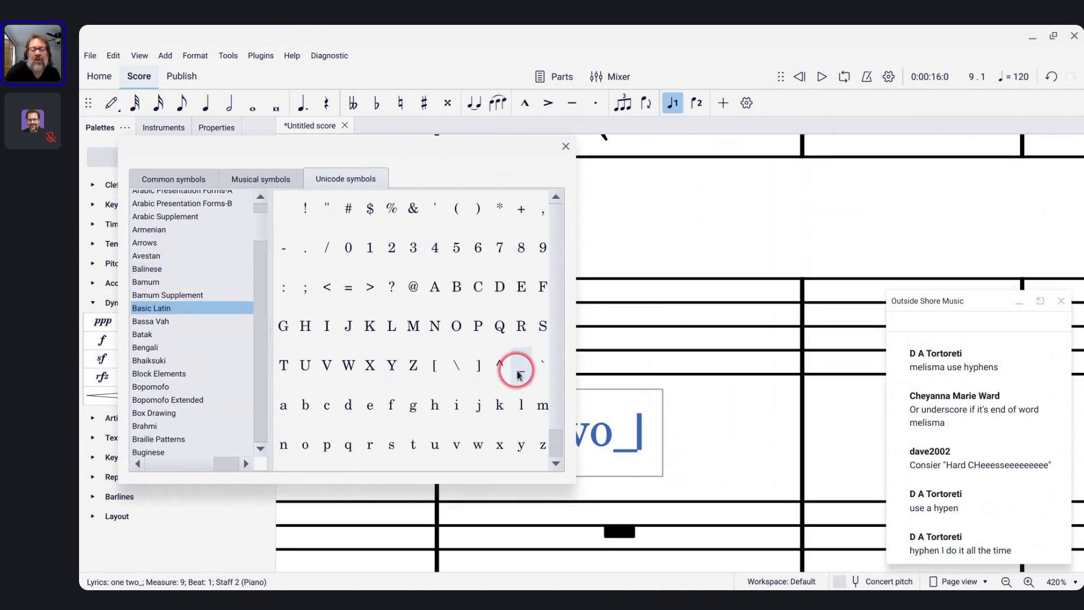
{"action": "left_click", "coordinate": [517, 373]}
{"action": "left_click", "coordinate": [517, 372]}
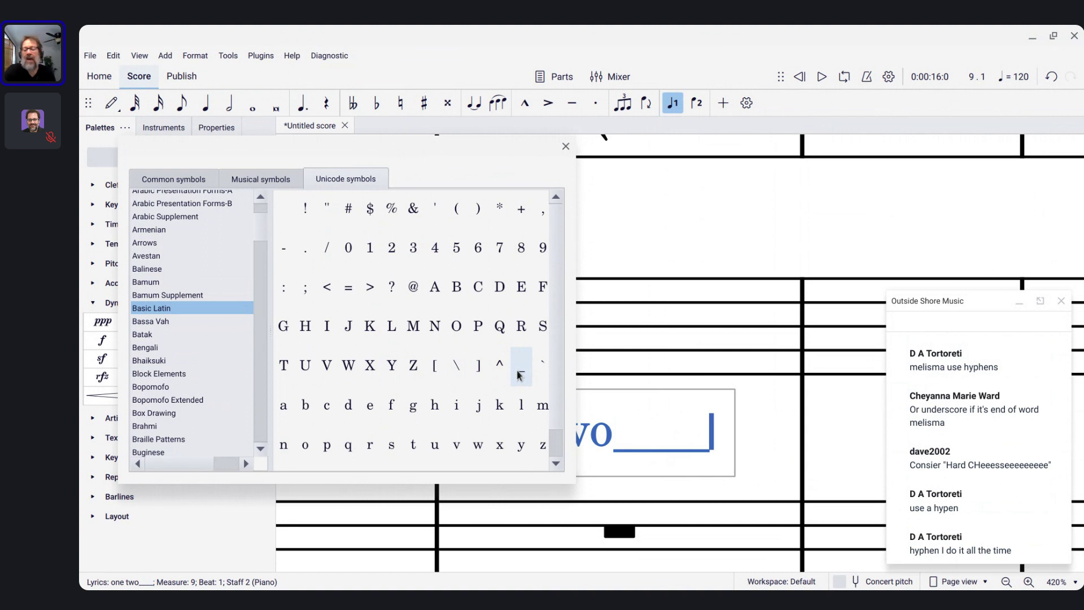
{"action": "left_click", "coordinate": [517, 373]}
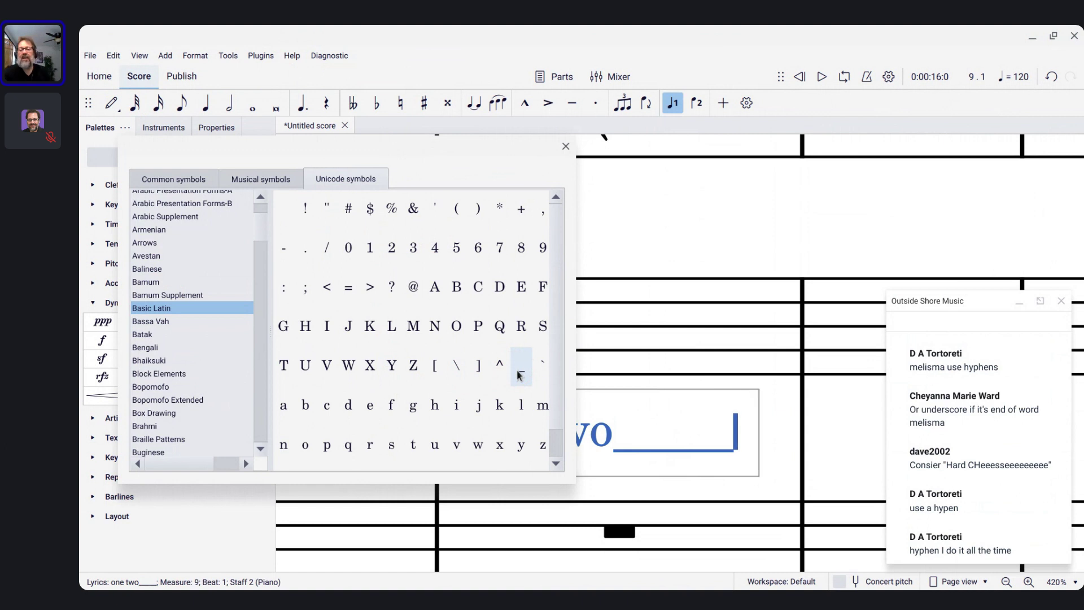
{"action": "left_click", "coordinate": [565, 146]}
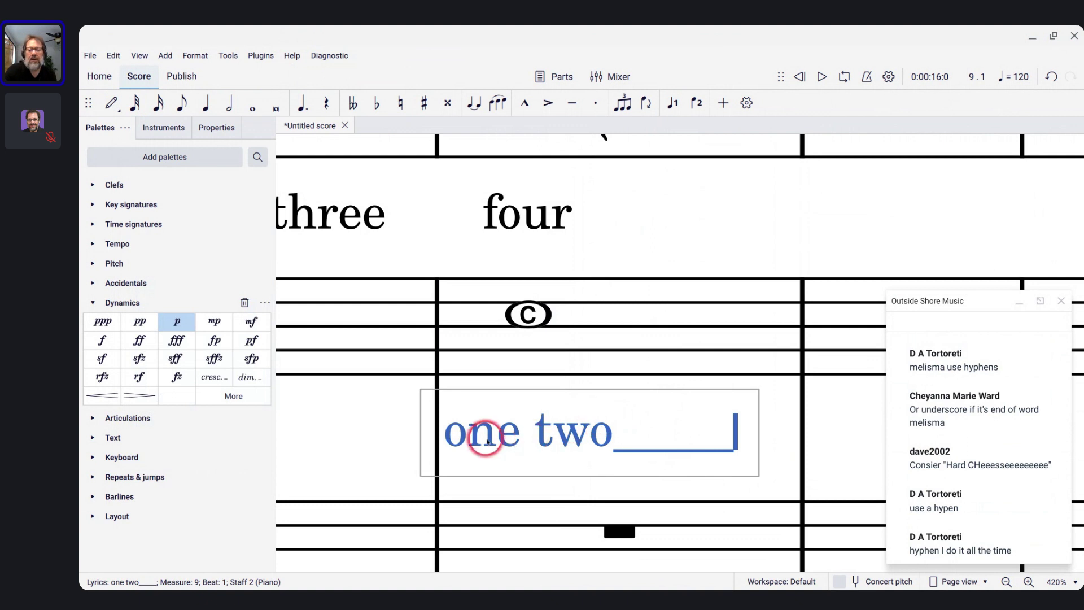
- Replace "one two" with "hard cheese" before the underscores, keeping it one syllable, and left-align the lyric
{"action": "key", "text": "Home"}
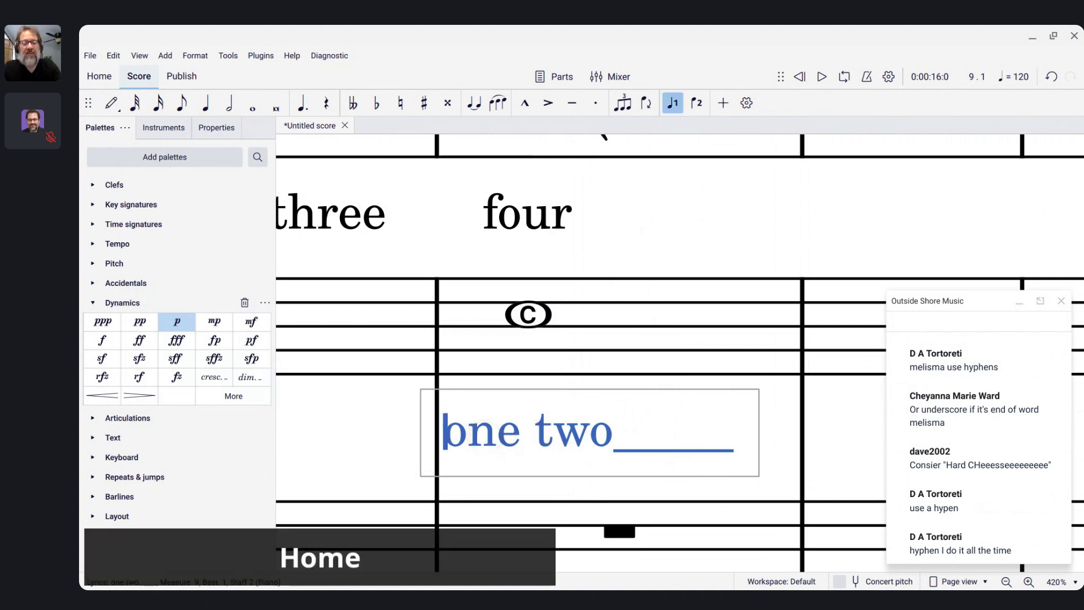
{"action": "key", "text": "shift+ctrl+Right"}
{"action": "type", "text": "hard"}
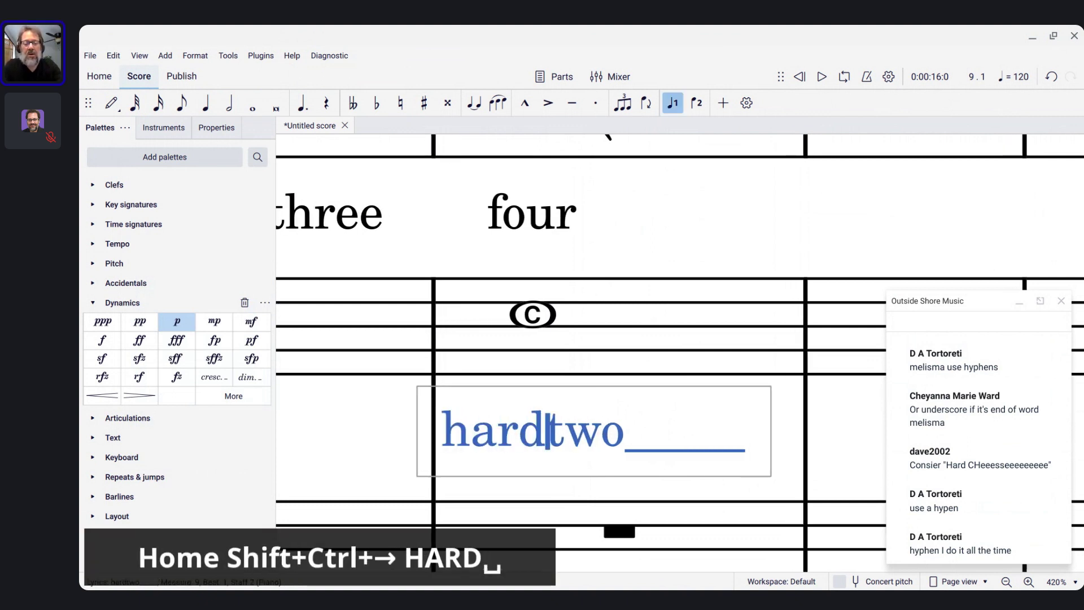
{"action": "key", "text": "ctrl+space"}
{"action": "key", "text": "shift+Right"}
{"action": "key", "text": "shift+Right"}
{"action": "key", "text": "shift+Right"}
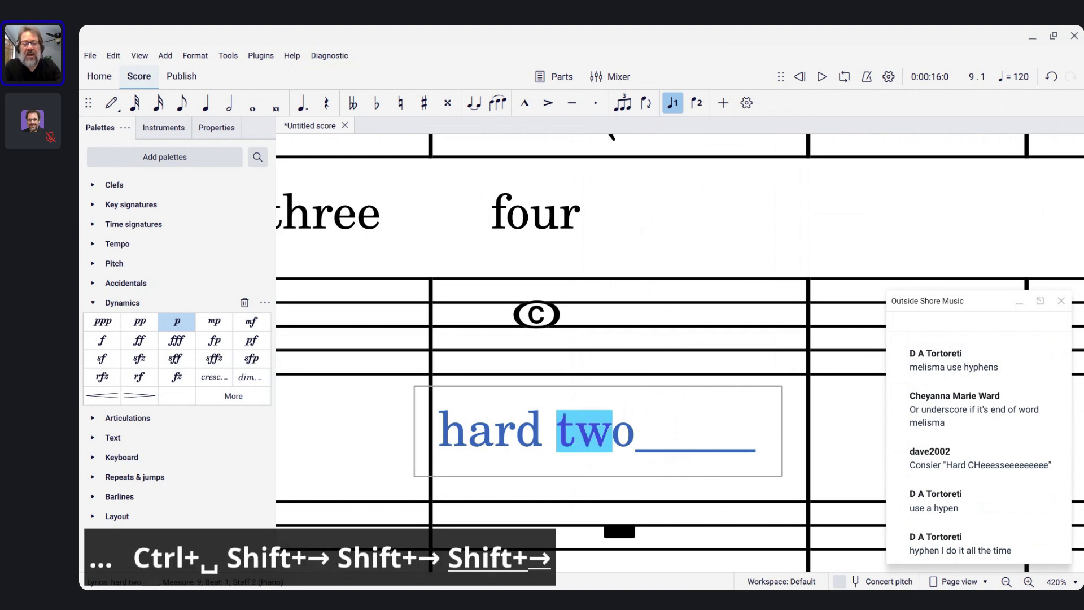
{"action": "type", "text": "cheese"}
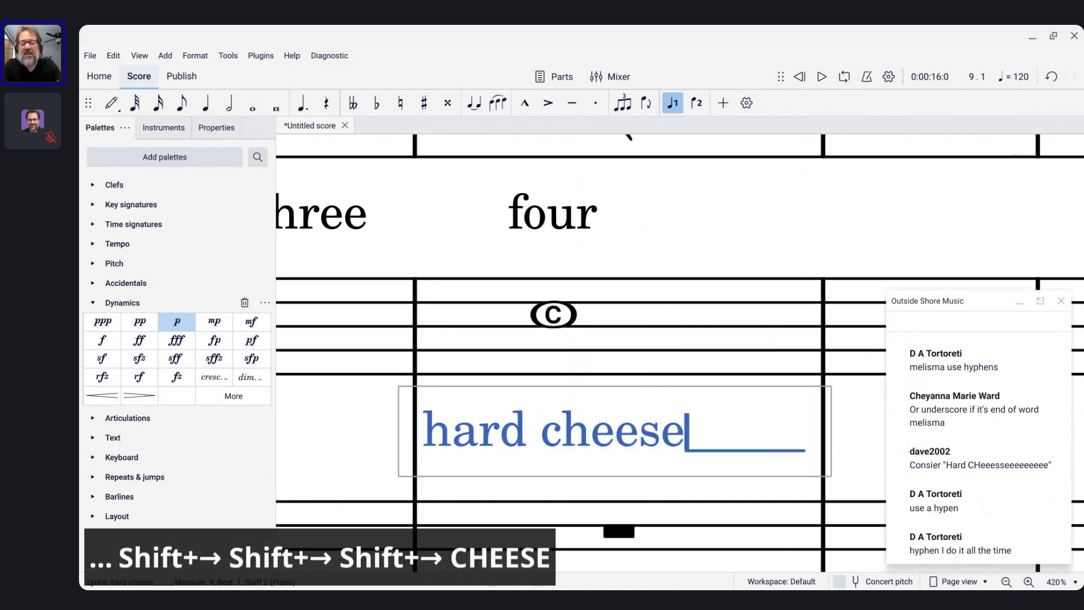
{"action": "key", "text": "Escape"}
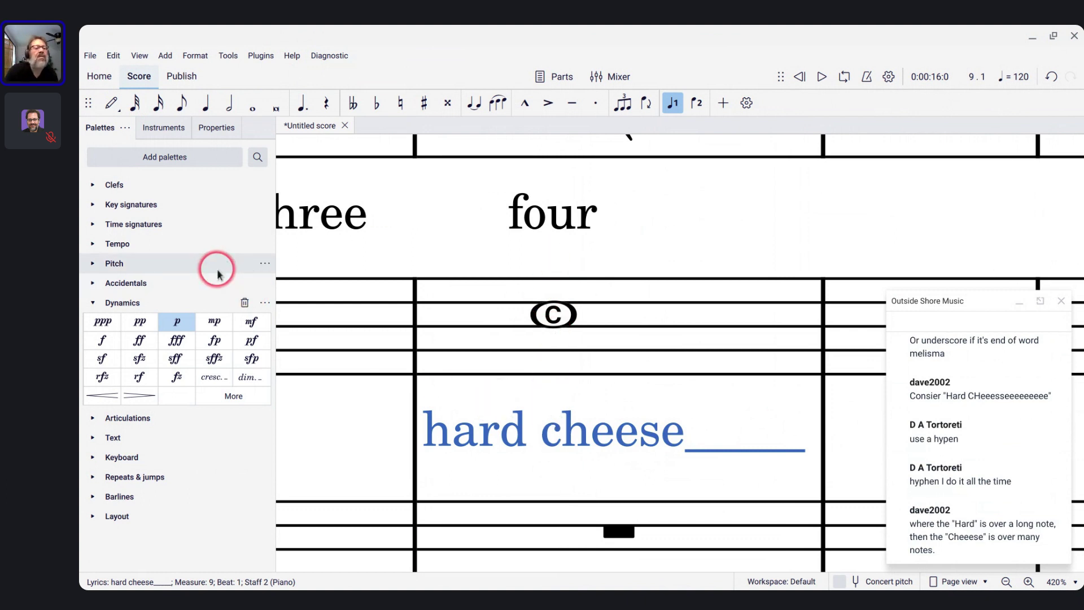
{"action": "left_click", "coordinate": [207, 130]}
{"action": "left_click", "coordinate": [98, 472]}
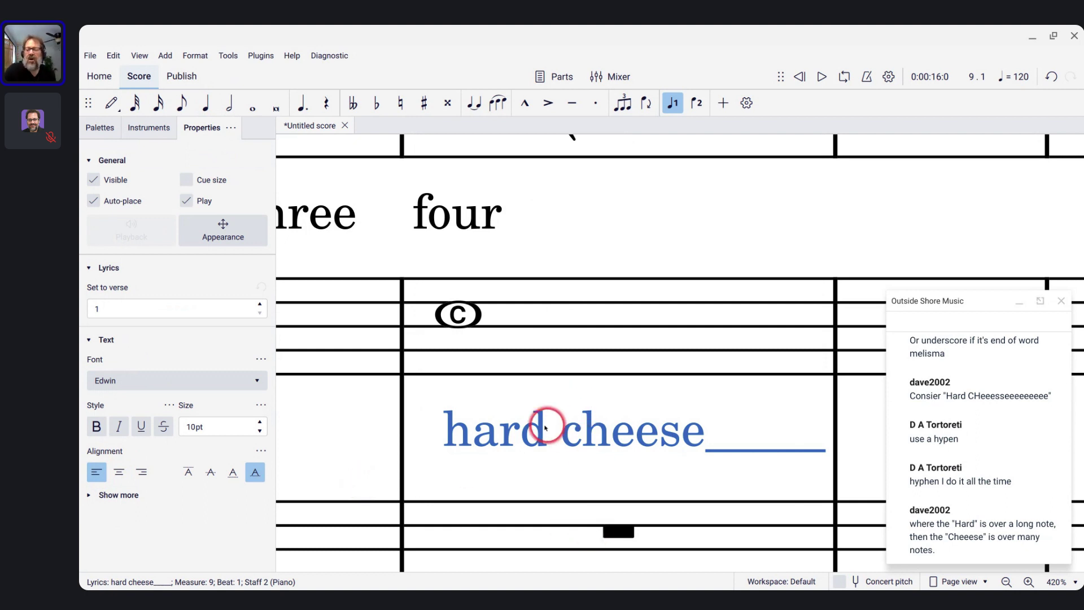
- Enter a whole note C in measure 10 of the piano's upper staff, undoing the extra whole note D
{"action": "scroll", "coordinate": [534, 421], "scroll_direction": "right", "scroll_amount": 5}
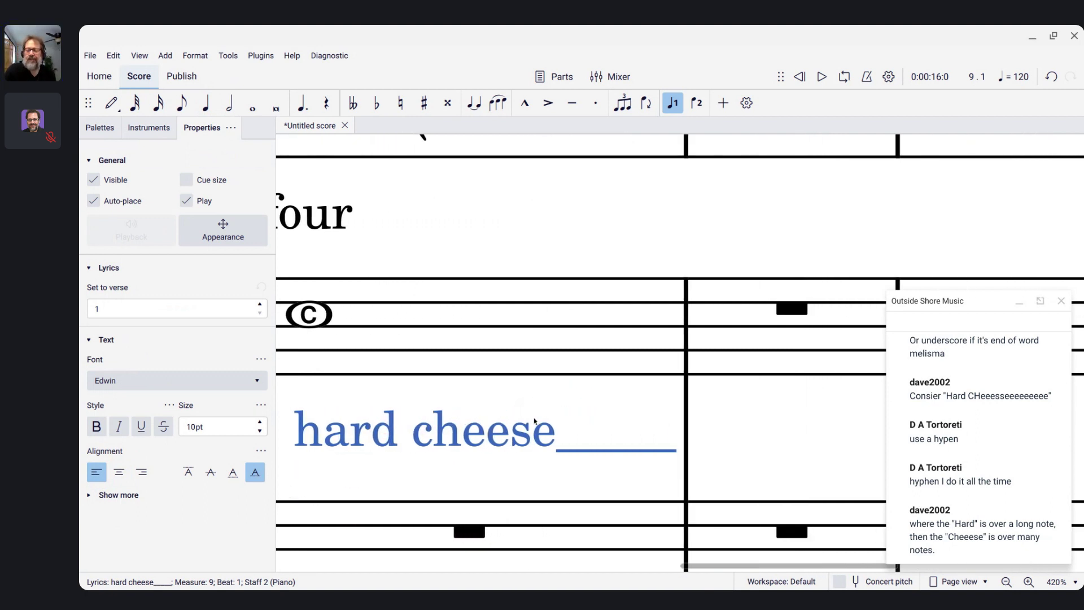
{"action": "left_click", "coordinate": [666, 333]}
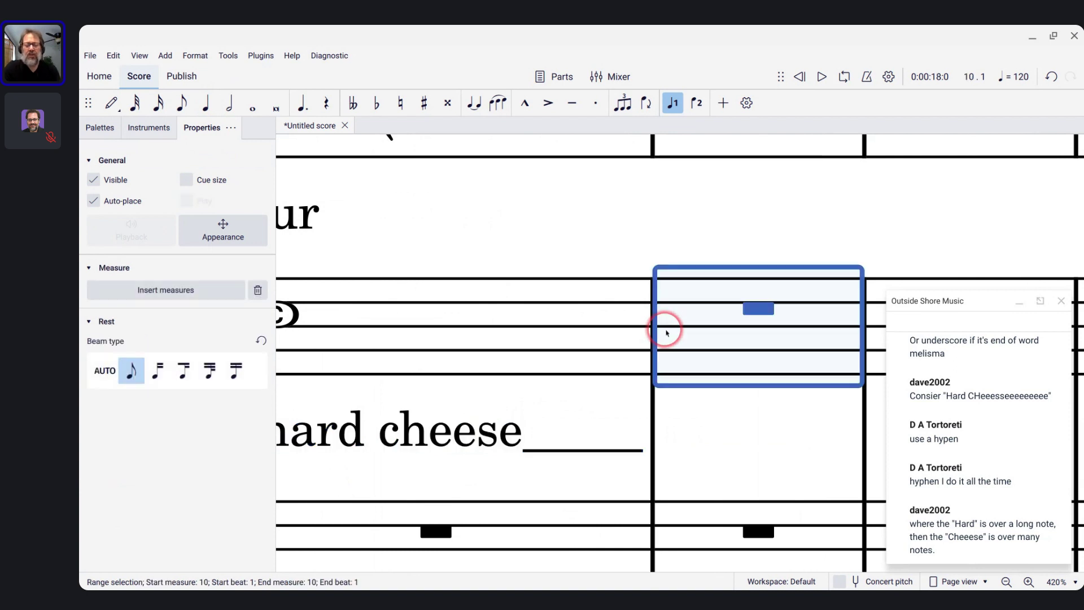
{"action": "key", "text": "n"}
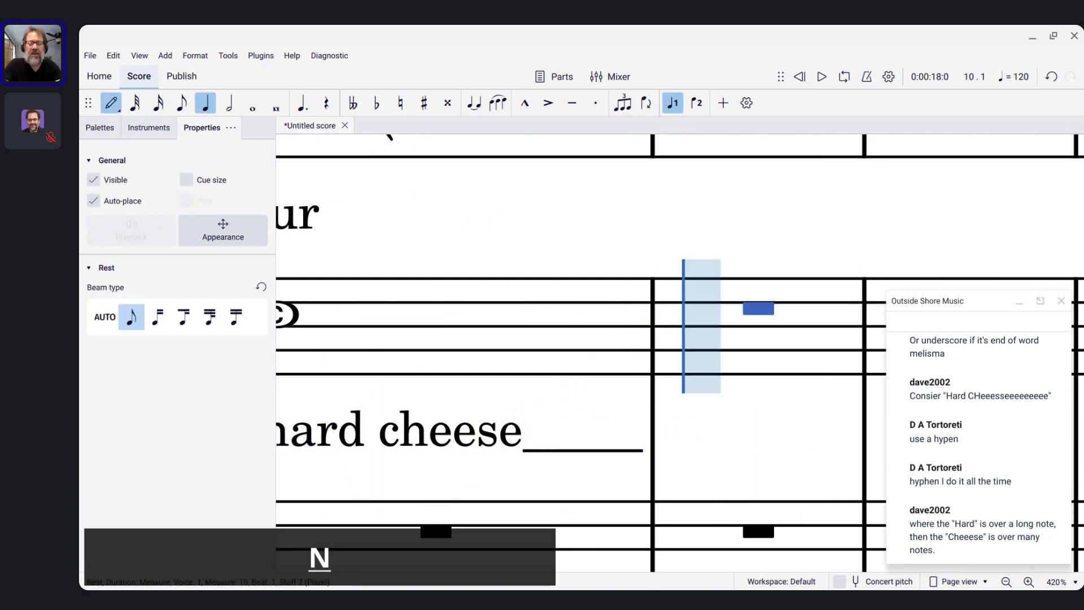
{"action": "key", "text": "7"}
{"action": "key", "text": "c"}
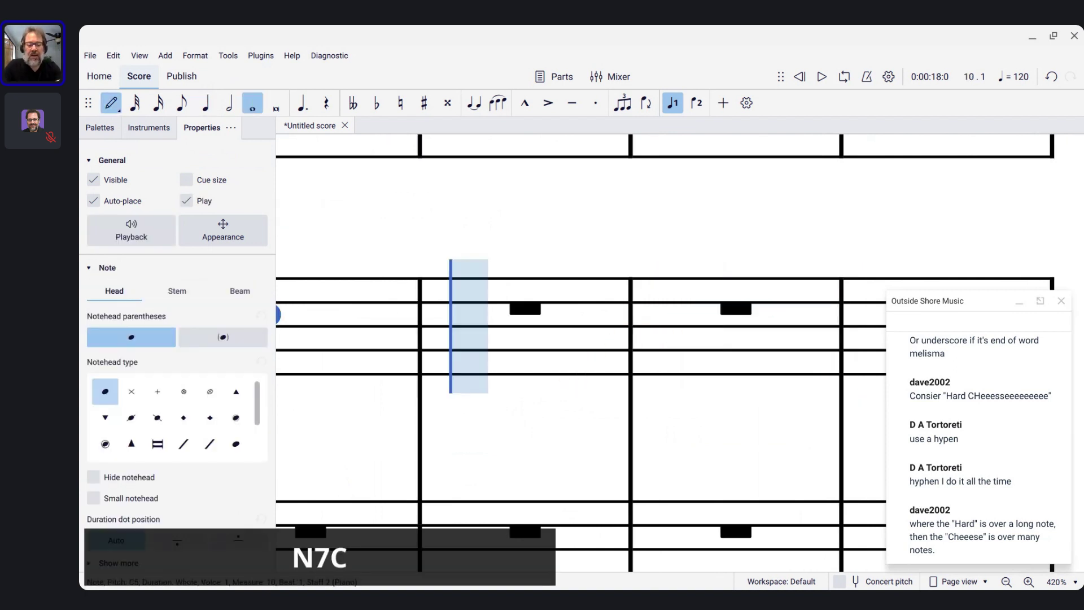
{"action": "key", "text": "d"}
{"action": "key", "text": "ctrl+z"}
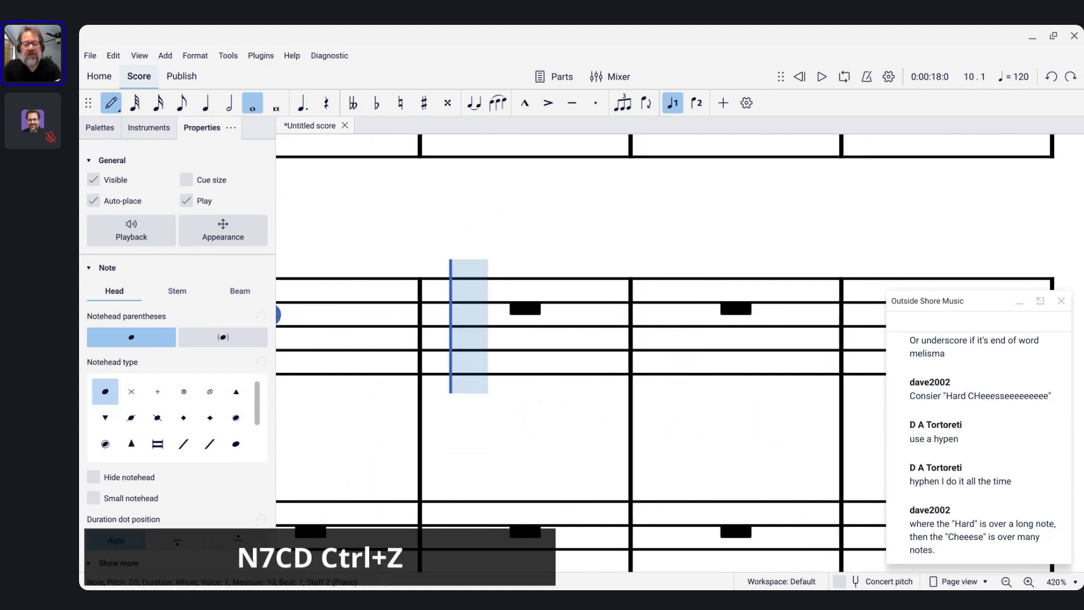
- Enter three quarter-note Ds from beat 1 of measure 11 in the piano's upper staff, and leave note input
{"action": "key", "text": "5"}
{"action": "key", "text": "d"}
{"action": "key", "text": "d"}
{"action": "key", "text": "d"}
{"action": "key", "text": "Escape"}
{"action": "scroll", "coordinate": [812, 307], "scroll_direction": "left", "scroll_amount": 5}
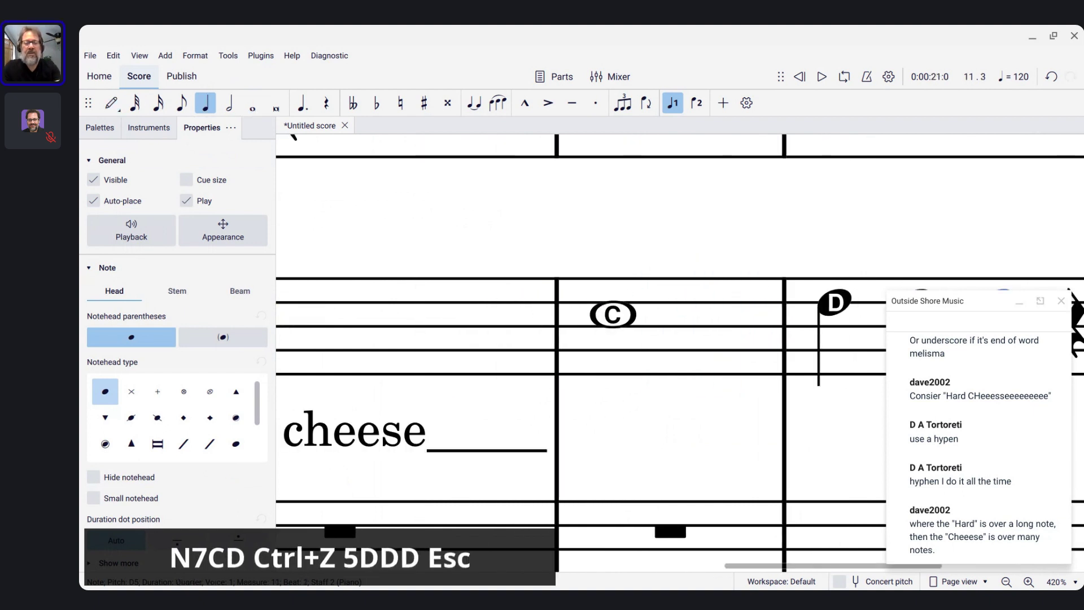
- Raise the second quarter note in measure 11 to E, and fill beat 4 with a quarter-note C
{"action": "scroll", "coordinate": [702, 318], "scroll_direction": "right", "scroll_amount": 5}
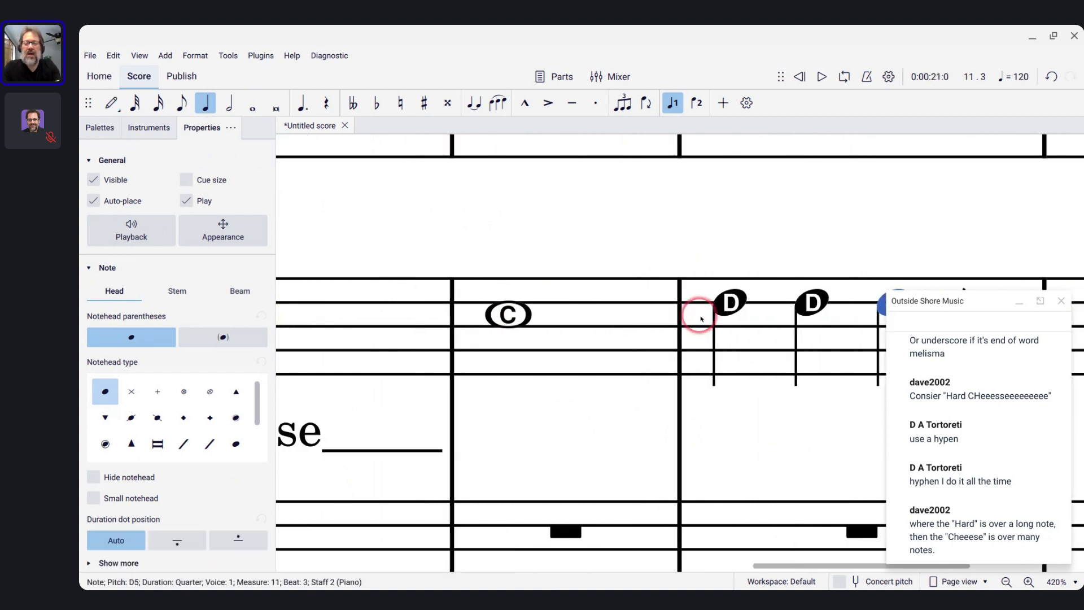
{"action": "scroll", "coordinate": [702, 318], "scroll_direction": "down", "scroll_amount": 3}
{"action": "left_click", "coordinate": [719, 308]}
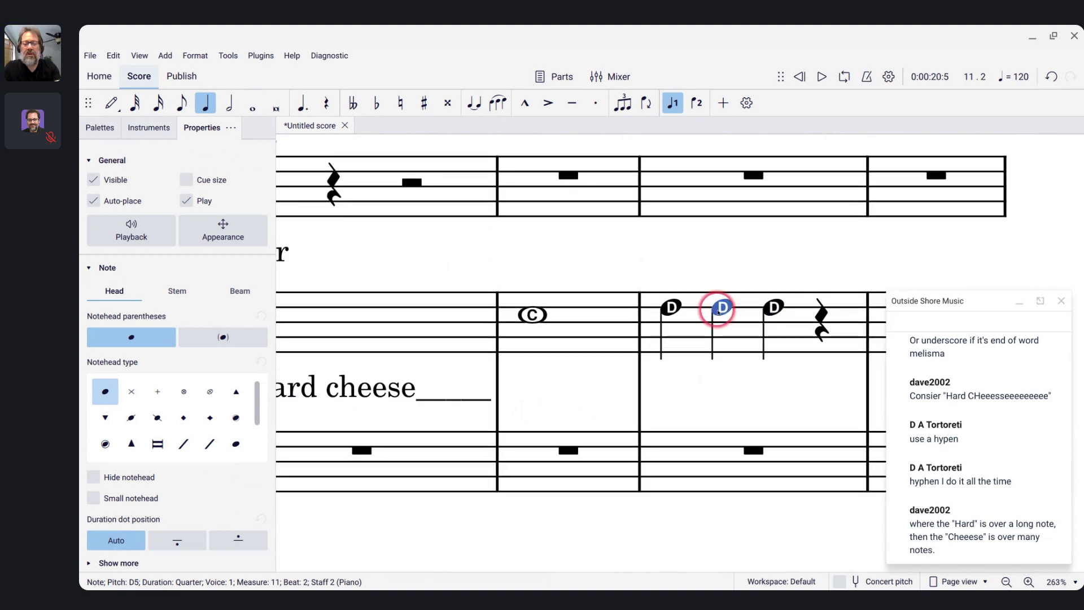
{"action": "key", "text": "Up"}
{"action": "key", "text": "Up"}
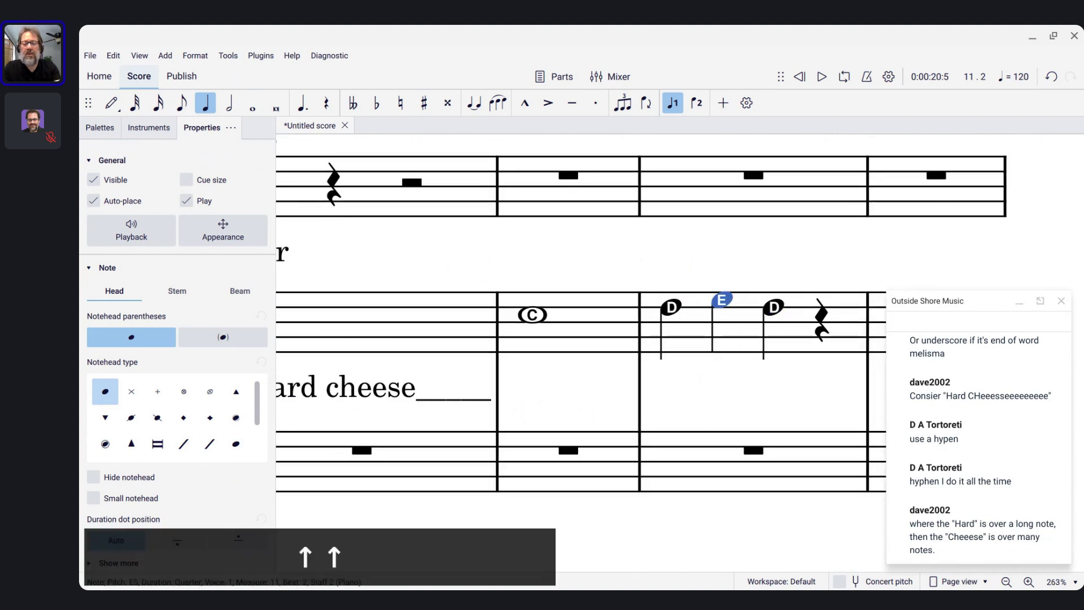
{"action": "left_click", "coordinate": [773, 308]}
{"action": "key", "text": "Right"}
{"action": "key", "text": "c"}
{"action": "key", "text": "Escape"}
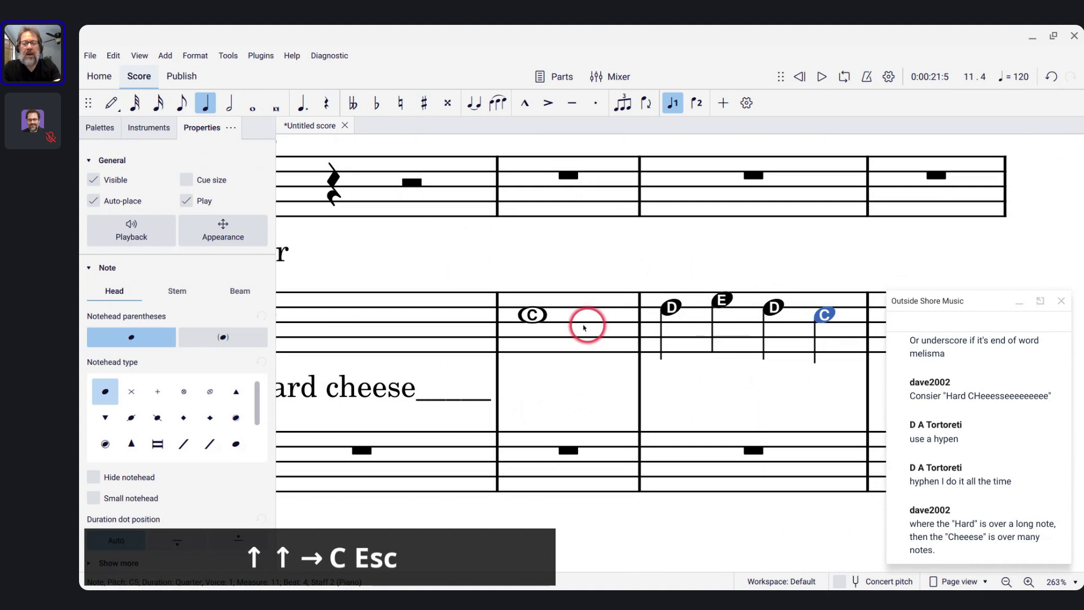
- Add the lyric "hard" under measure 10's whole note and "cheese" with a melisma line across measure 11's four quarter notes
{"action": "left_click", "coordinate": [535, 314]}
{"action": "key", "text": "ctrl+l"}
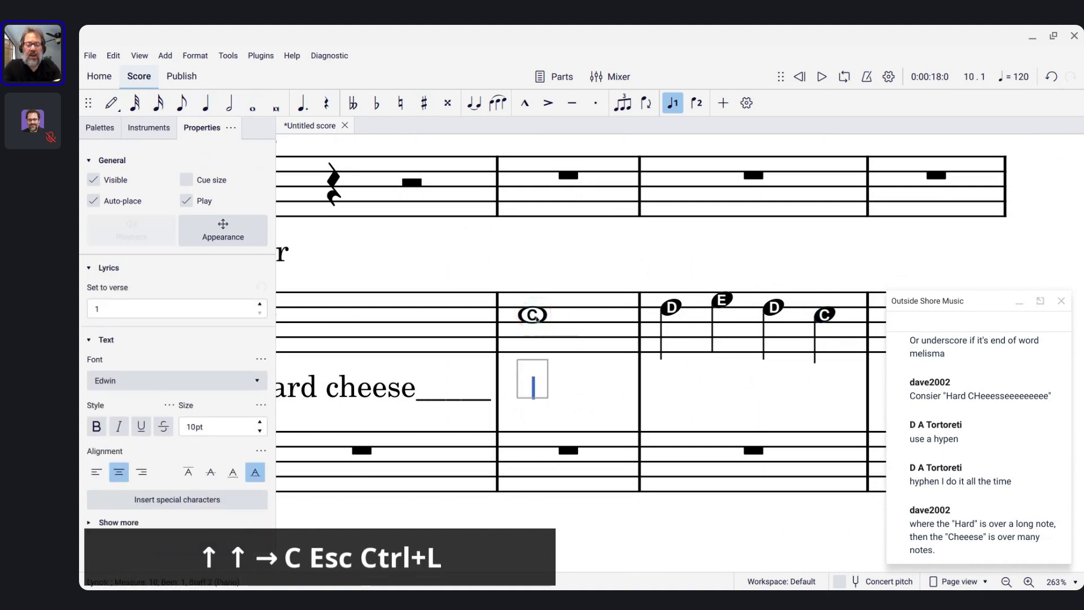
{"action": "type", "text": "hard"}
{"action": "key", "text": "space"}
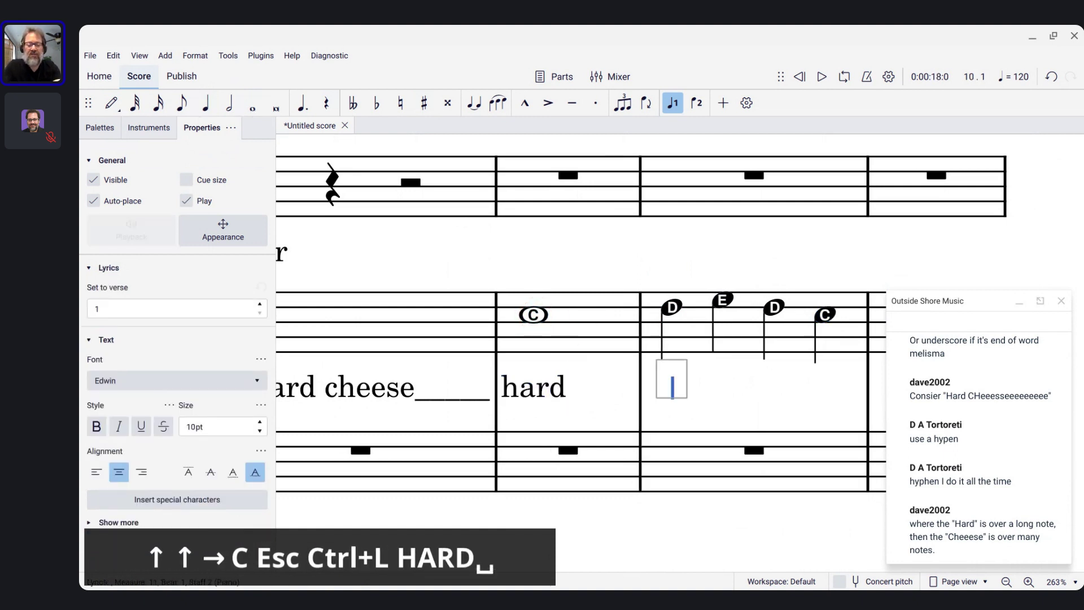
{"action": "type", "text": "cheese"}
{"action": "key", "text": "shift+minus"}
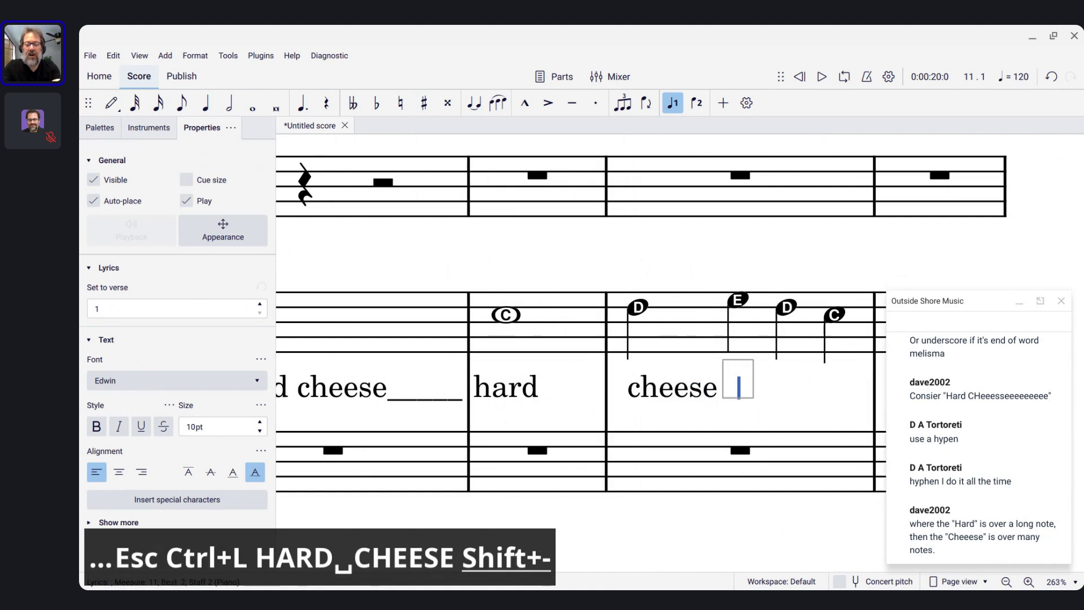
{"action": "key", "text": "shift+minus"}
{"action": "key", "text": "shift+minus"}
{"action": "key", "text": "shift+minus"}
{"action": "key", "text": "Escape"}
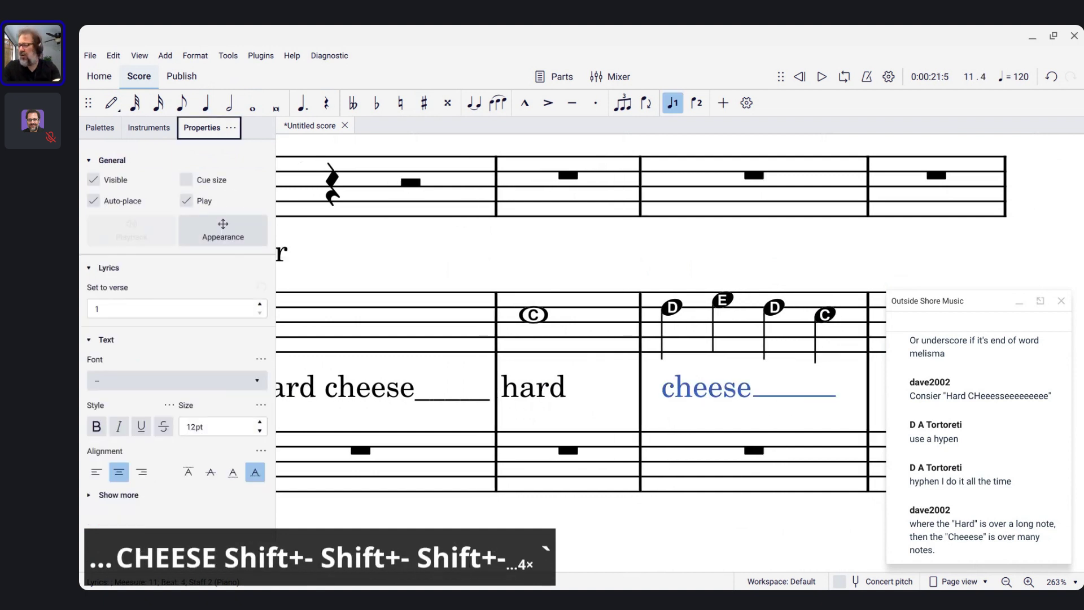
- Read the chat messages about hyphens, underscores and long notes in lyrics, and about MuseScore 4 updates on Windows
{"action": "scroll", "coordinate": [664, 351], "scroll_direction": "down", "scroll_amount": 3}
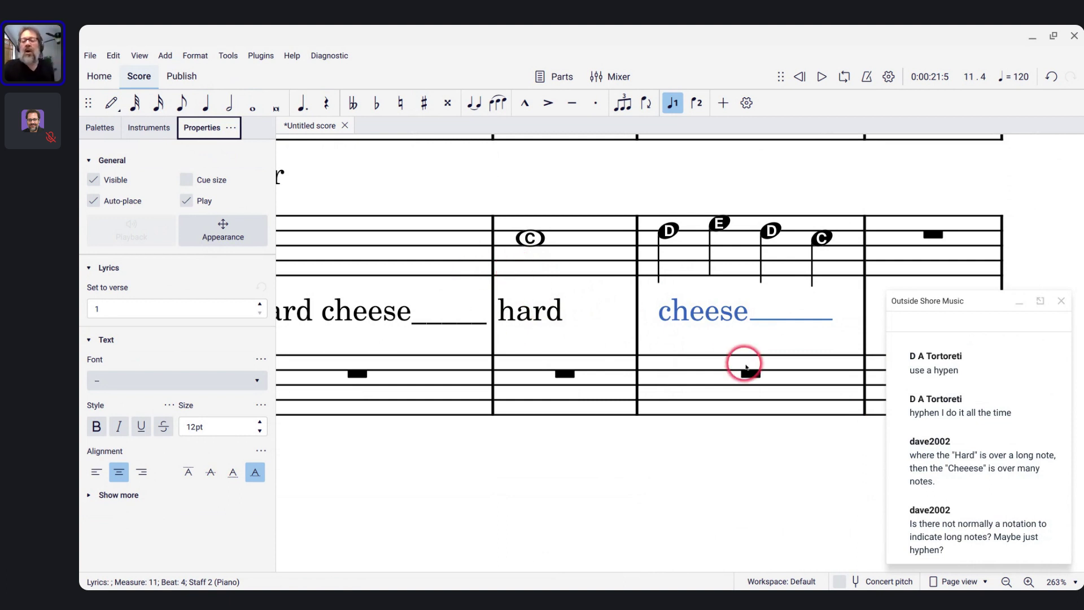
{"action": "scroll", "coordinate": [744, 364], "scroll_direction": "up", "scroll_amount": 2}
{"action": "scroll", "coordinate": [988, 437], "scroll_direction": "up", "scroll_amount": 2}
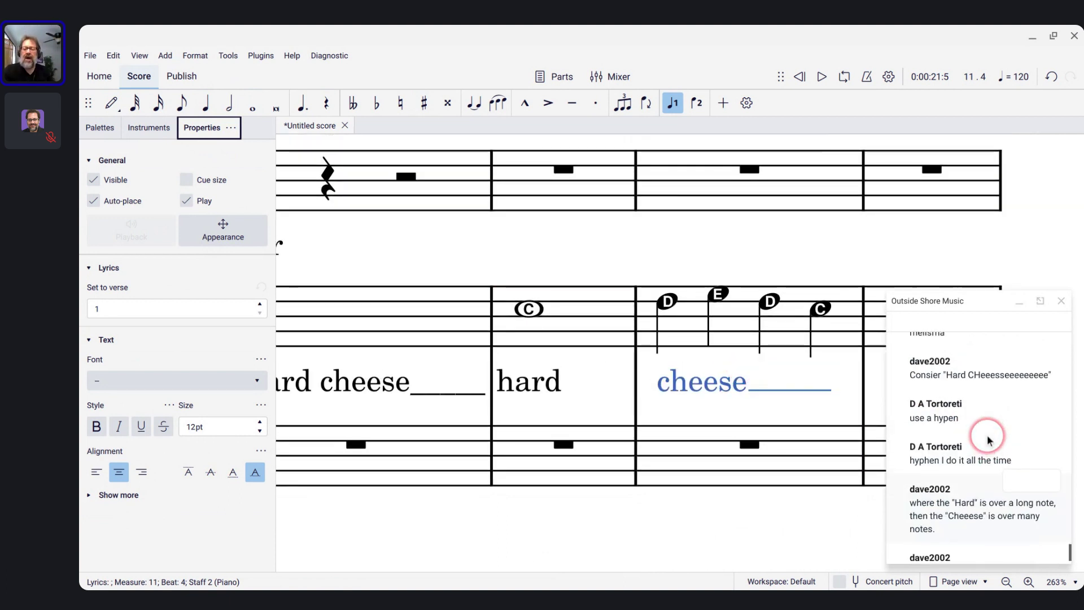
{"action": "scroll", "coordinate": [988, 439], "scroll_direction": "down", "scroll_amount": 2}
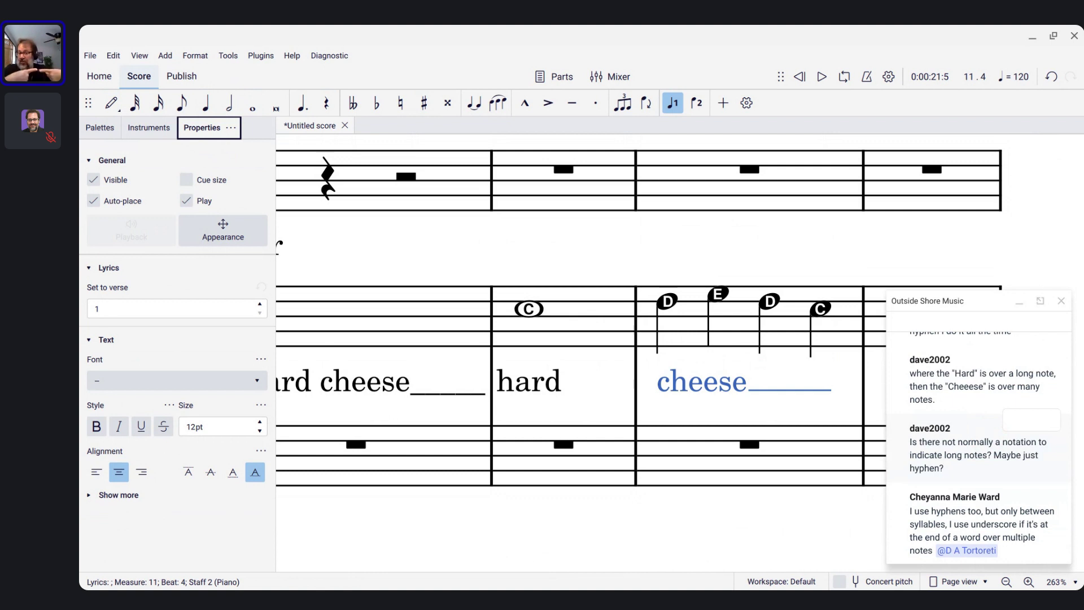
{"action": "scroll", "coordinate": [978, 446], "scroll_direction": "up", "scroll_amount": 1}
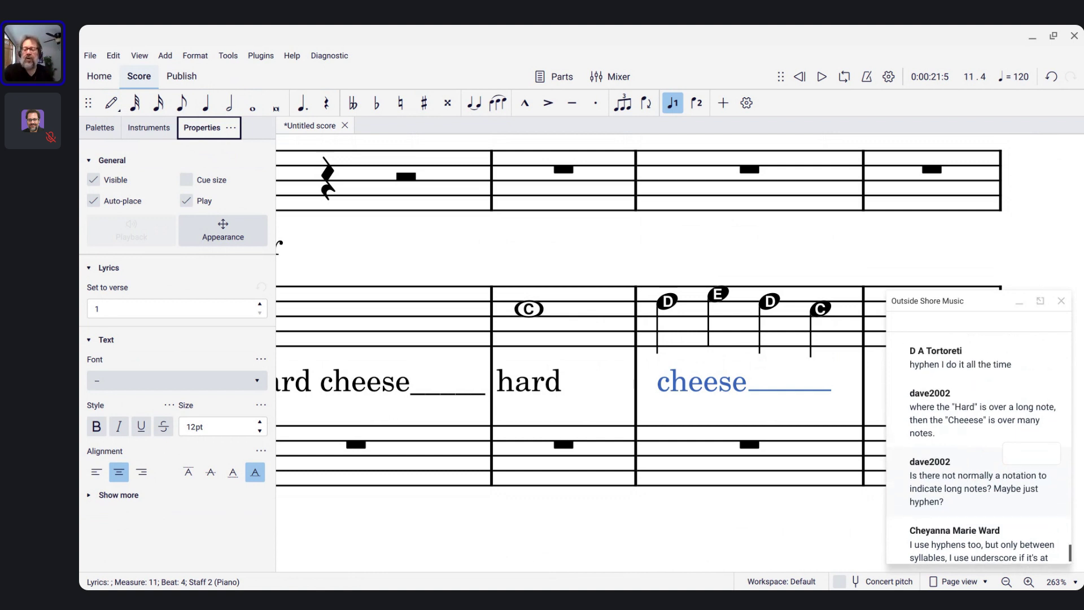
{"action": "scroll", "coordinate": [978, 446], "scroll_direction": "down", "scroll_amount": 1}
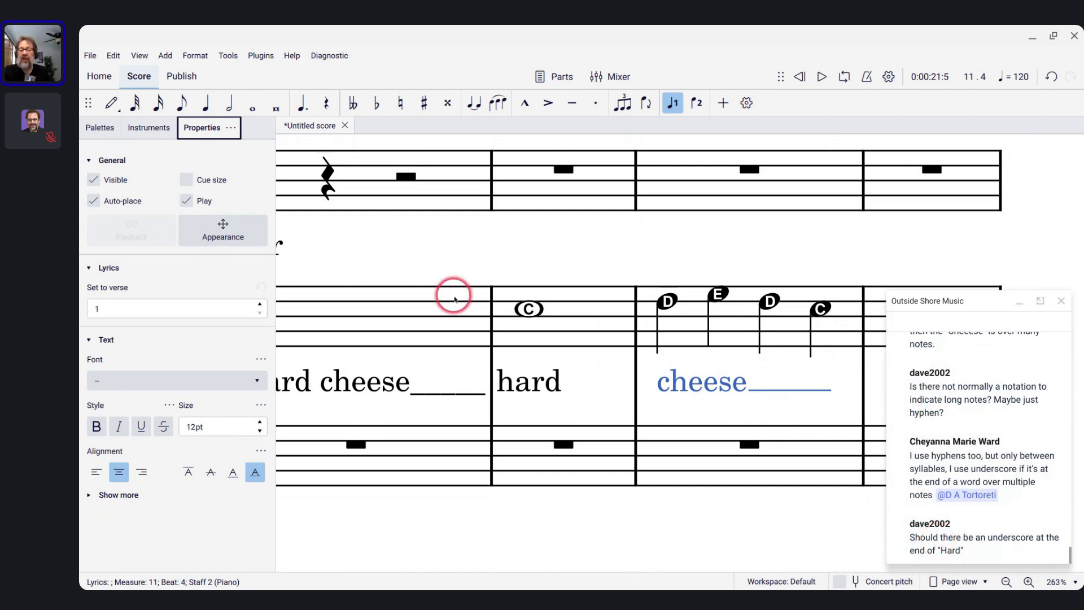
{"action": "left_click", "coordinate": [530, 309]}
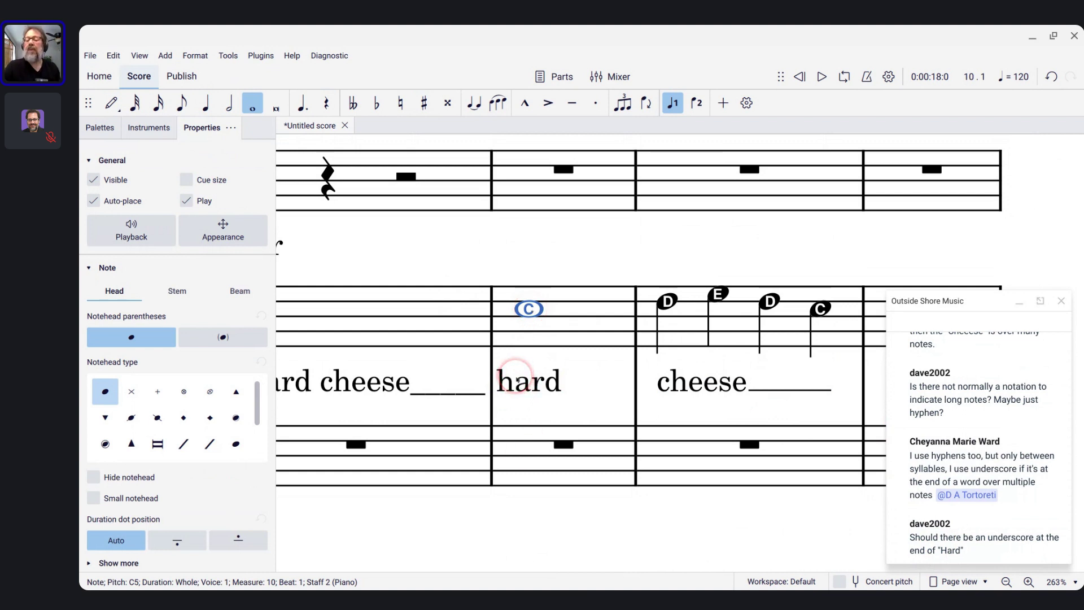
{"action": "scroll", "coordinate": [959, 438], "scroll_direction": "up", "scroll_amount": 8}
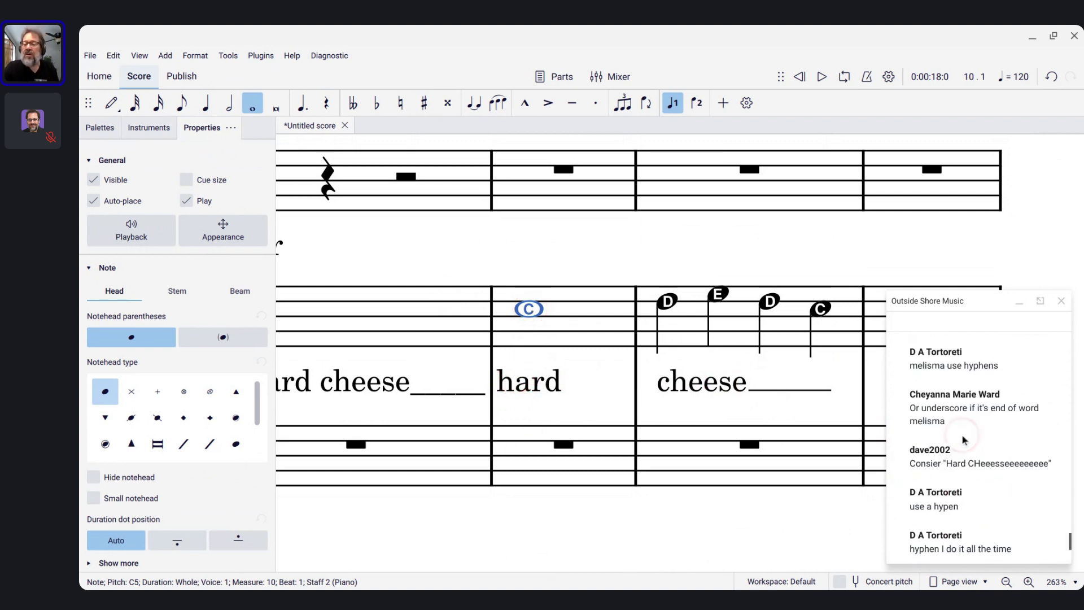
{"action": "scroll", "coordinate": [963, 439], "scroll_direction": "up", "scroll_amount": 4}
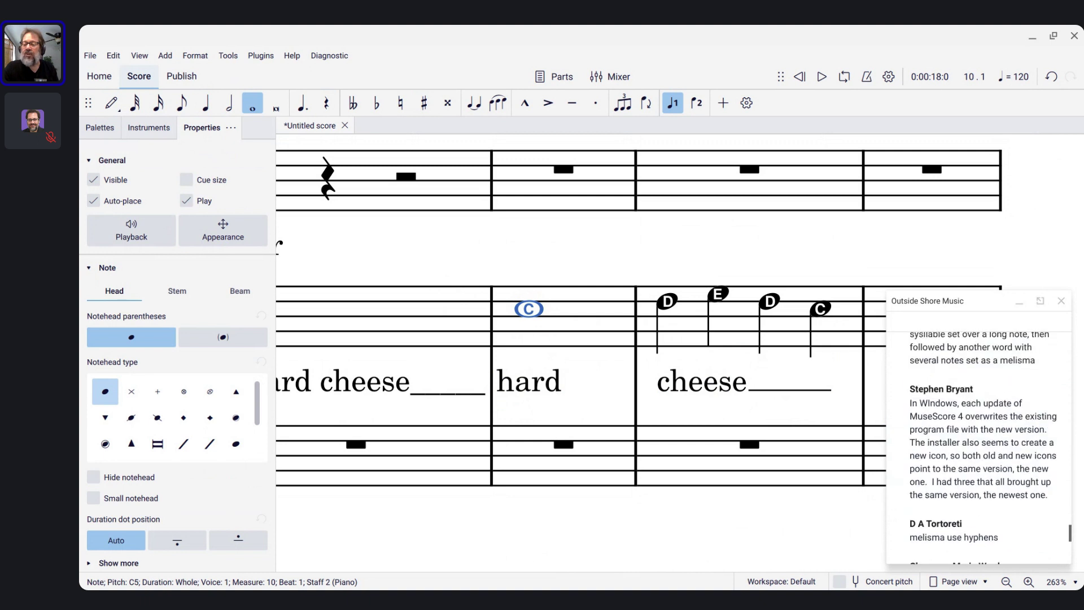
{"action": "scroll", "coordinate": [979, 446], "scroll_direction": "up", "scroll_amount": 4}
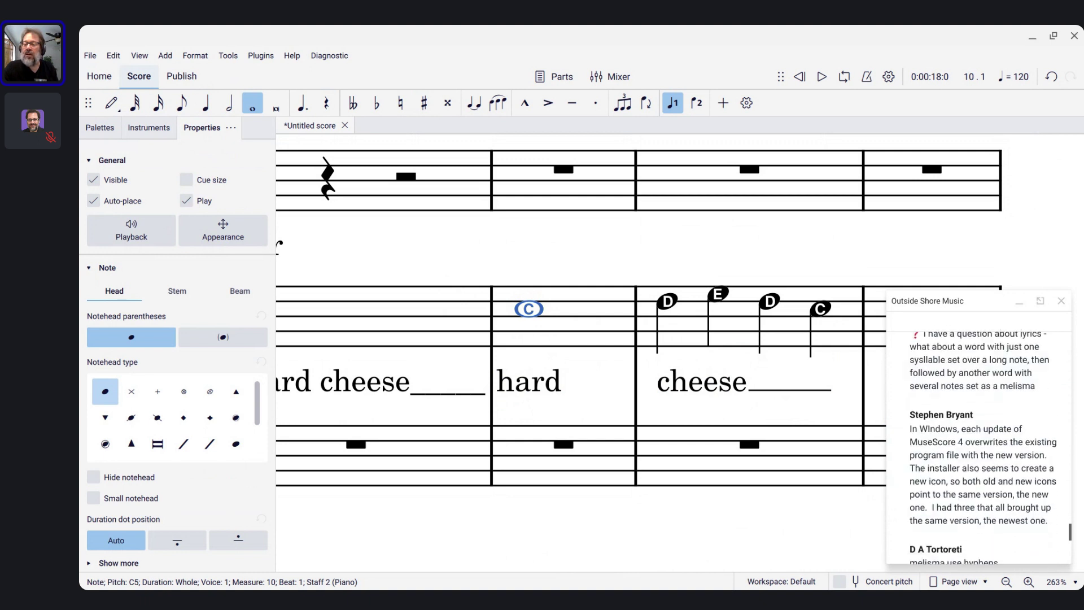
{"action": "scroll", "coordinate": [978, 445], "scroll_direction": "down", "scroll_amount": 1}
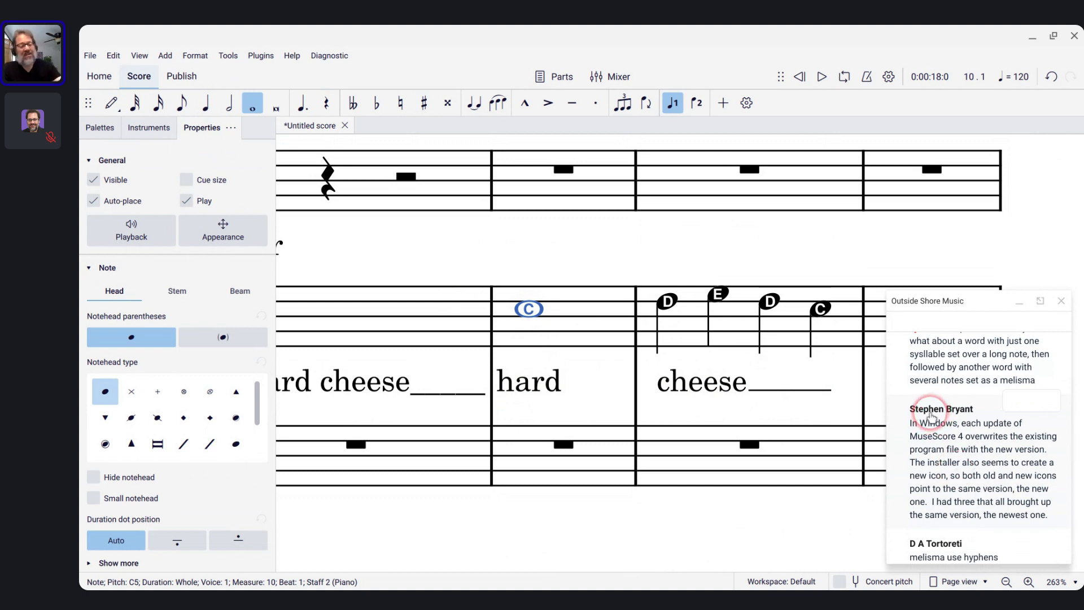
{"action": "scroll", "coordinate": [931, 417], "scroll_direction": "down", "scroll_amount": 2}
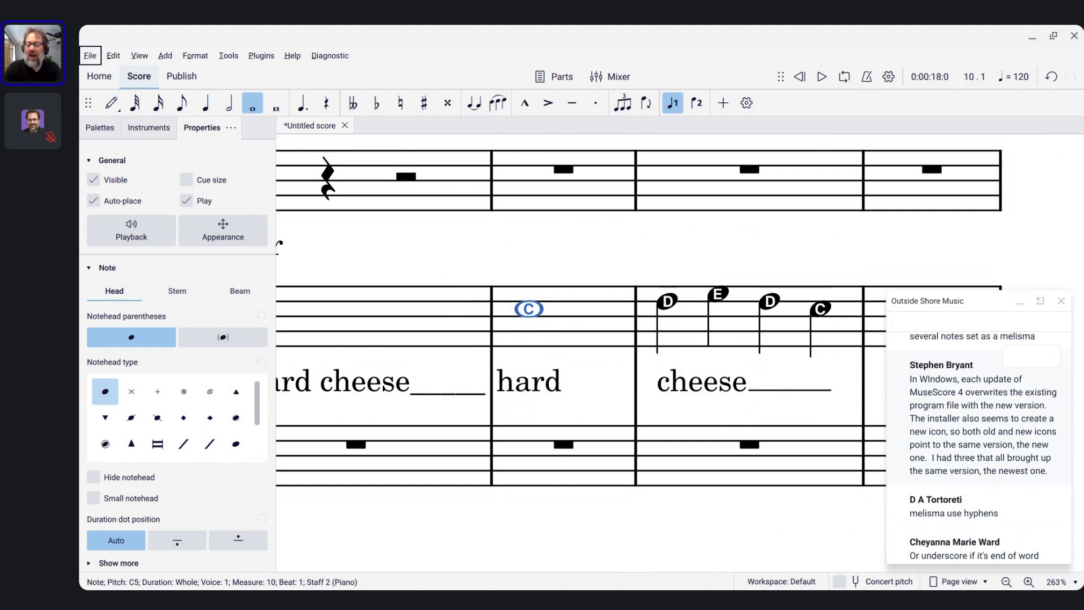
{"action": "scroll", "coordinate": [951, 430], "scroll_direction": "down", "scroll_amount": 5}
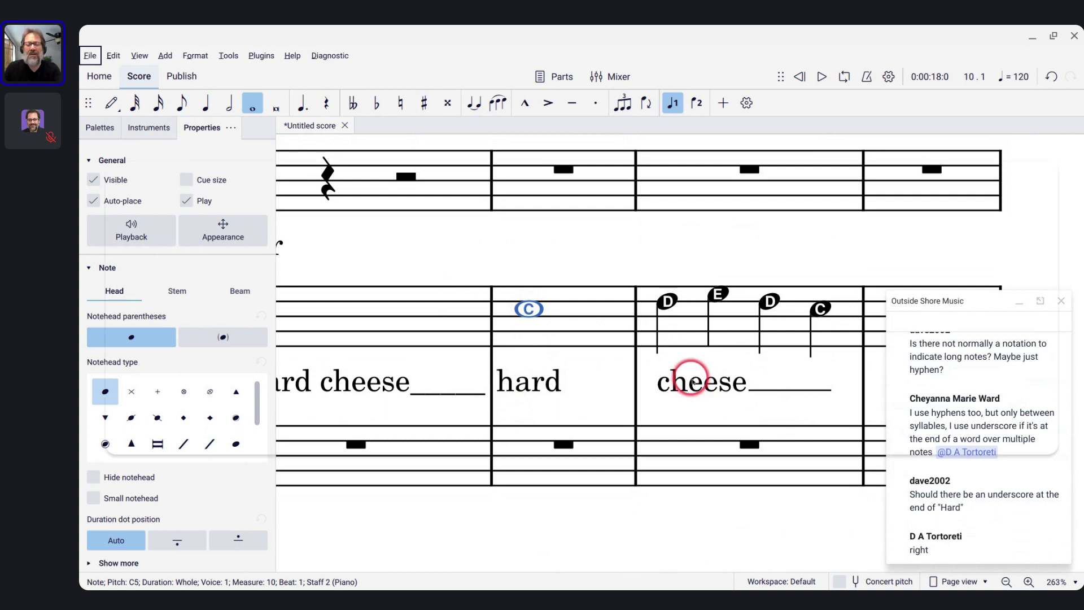
- Switch to the MuseScore Cafe 42 score, turn off loop playback, and play the theme music from the beginning
{"action": "key", "text": "alt+Tab"}
{"action": "key", "text": "alt+Tab"}
{"action": "key", "text": "alt+Tab"}
{"action": "key", "text": "alt+Tab"}
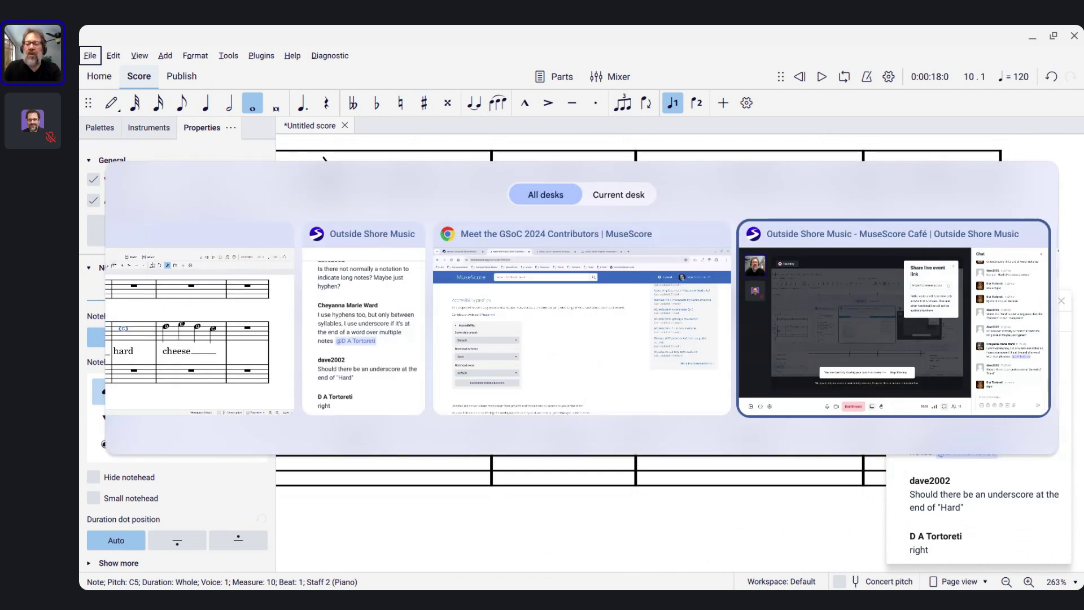
{"action": "key", "text": "ctrl+Home"}
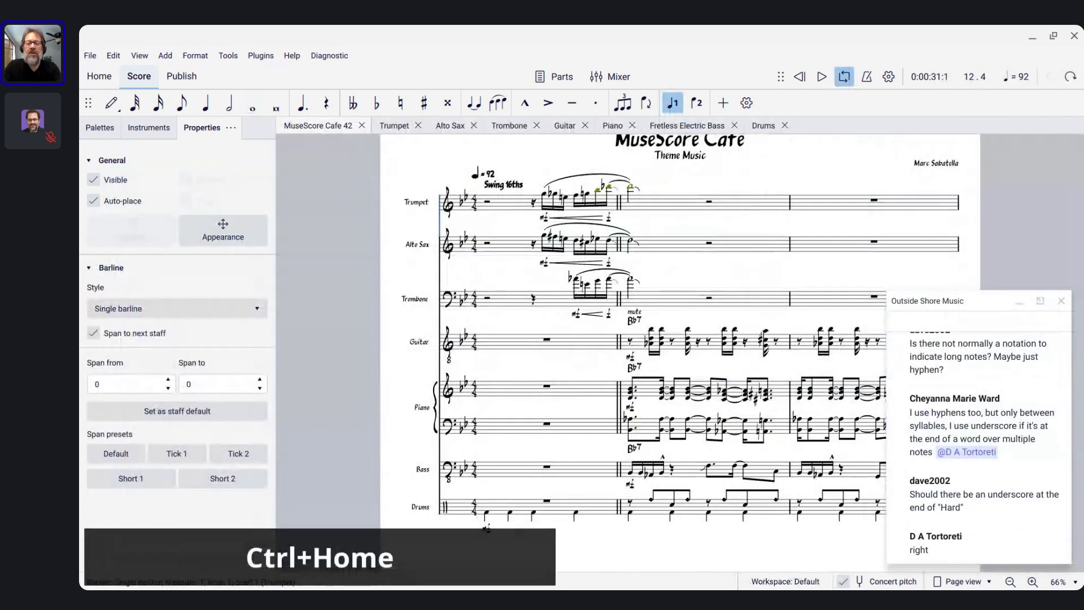
{"action": "left_click", "coordinate": [844, 76]}
{"action": "left_click", "coordinate": [474, 201]}
{"action": "key", "text": "space"}
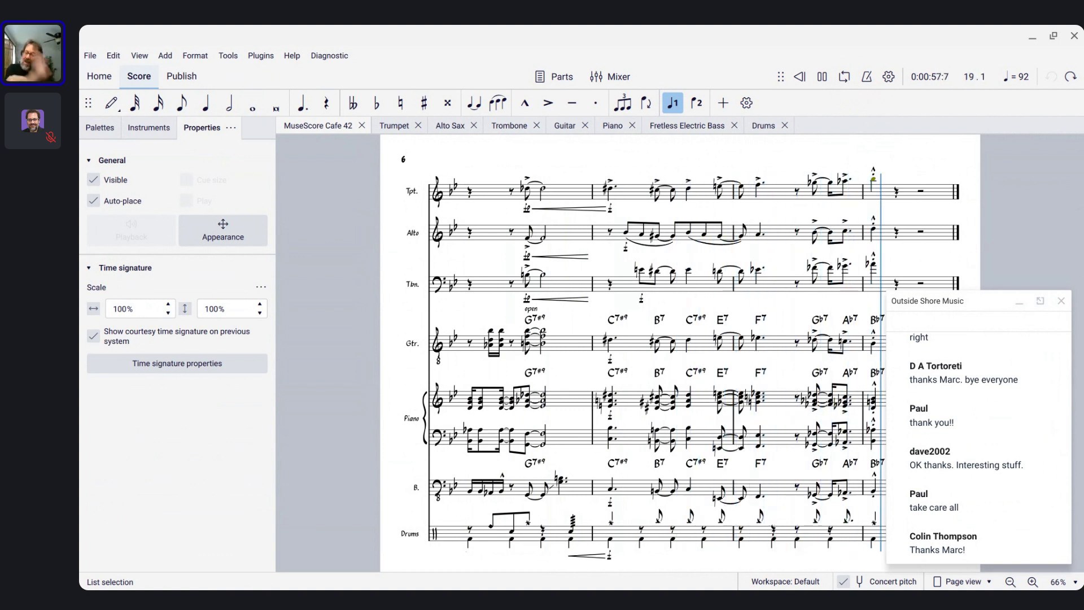
- Switch to the Outside Shore Music live event window and end the stream for all
{"action": "key", "text": "alt+Tab"}
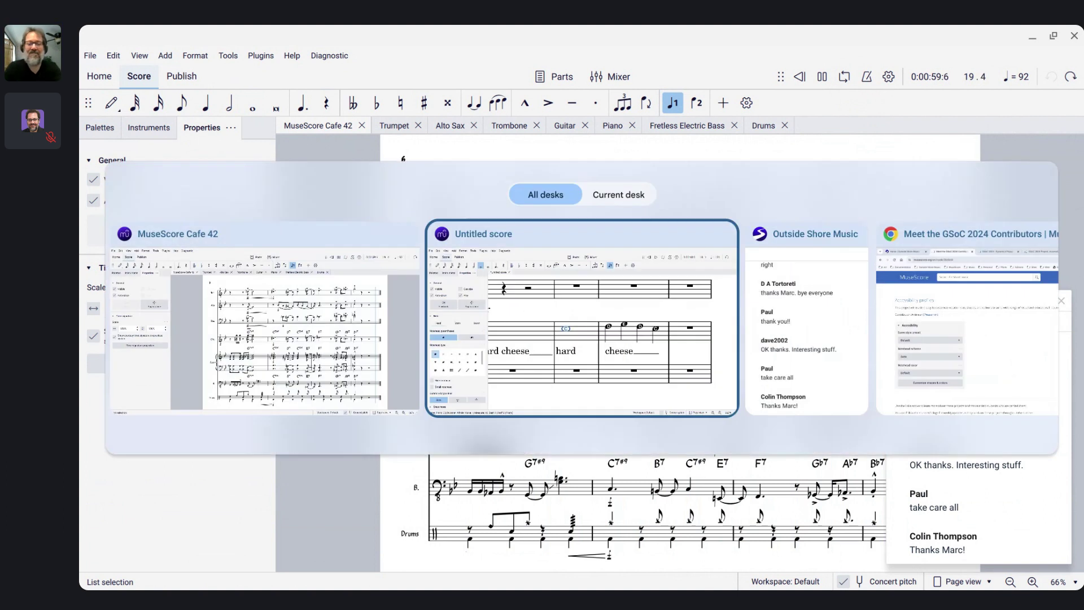
{"action": "key", "text": "alt+Tab"}
{"action": "key", "text": "alt+Tab"}
{"action": "key", "text": "alt+Tab"}
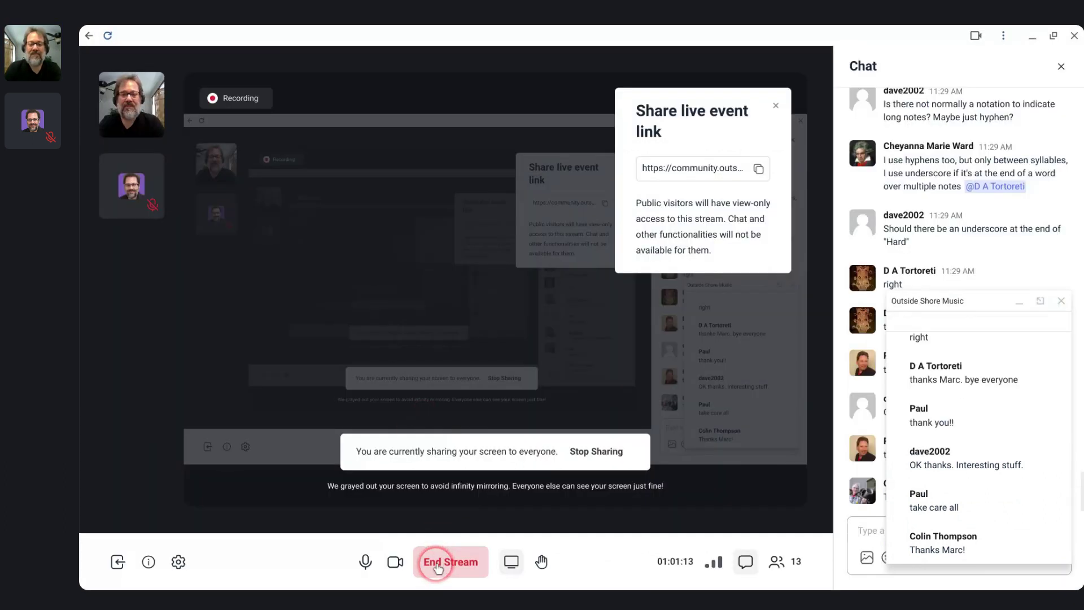
{"action": "left_click", "coordinate": [436, 567]}
{"action": "left_click", "coordinate": [607, 333]}
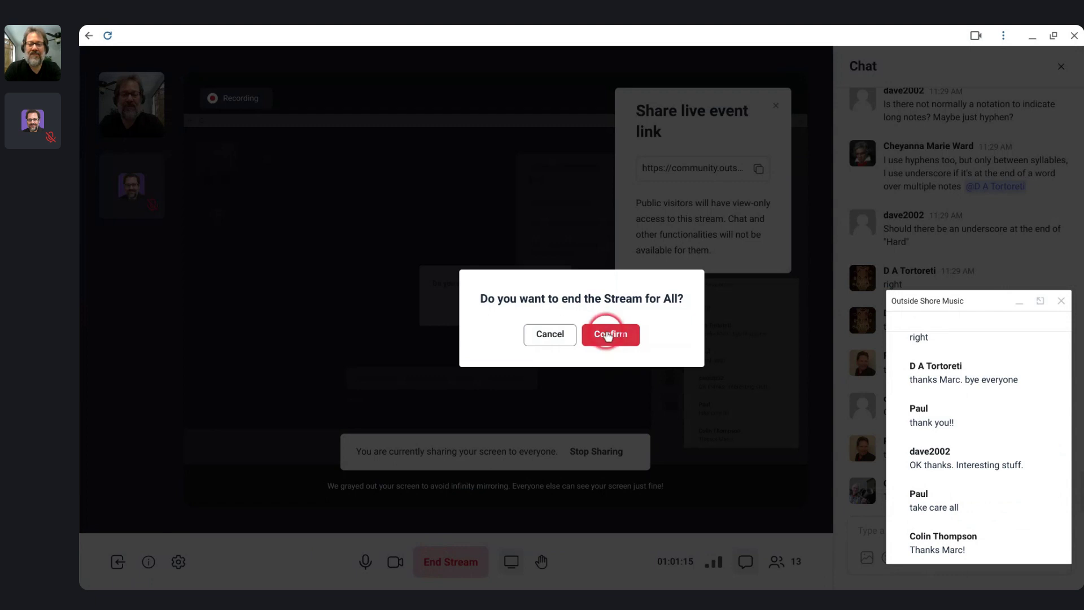